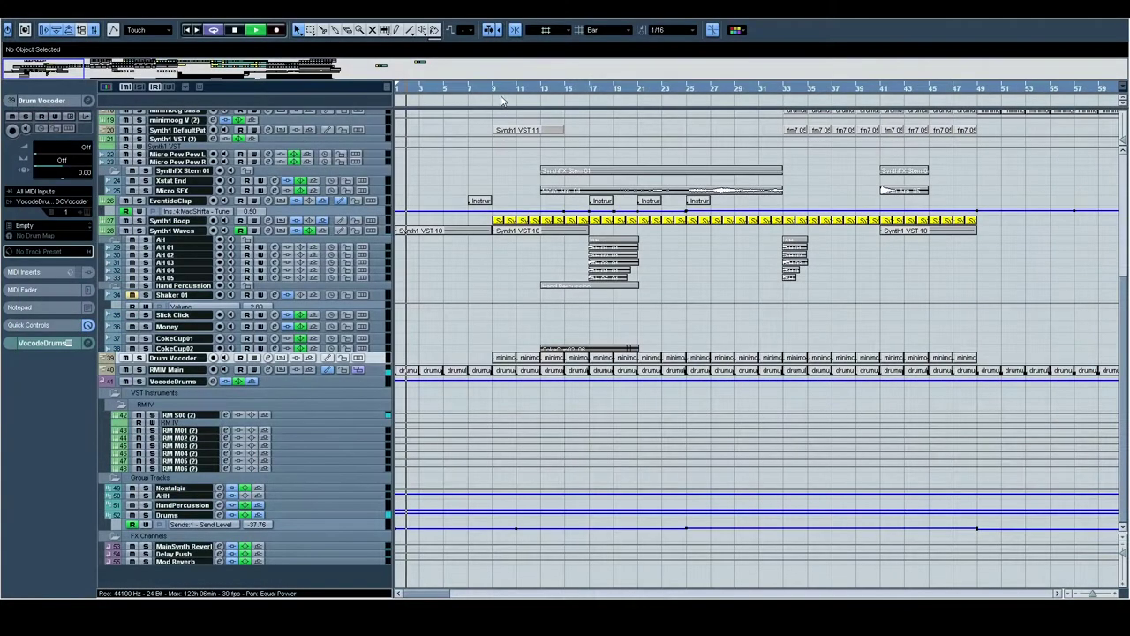
Step: Place the right locator at bar 9 and enlarge the Synth1 Waves track
alt+click(492, 92)
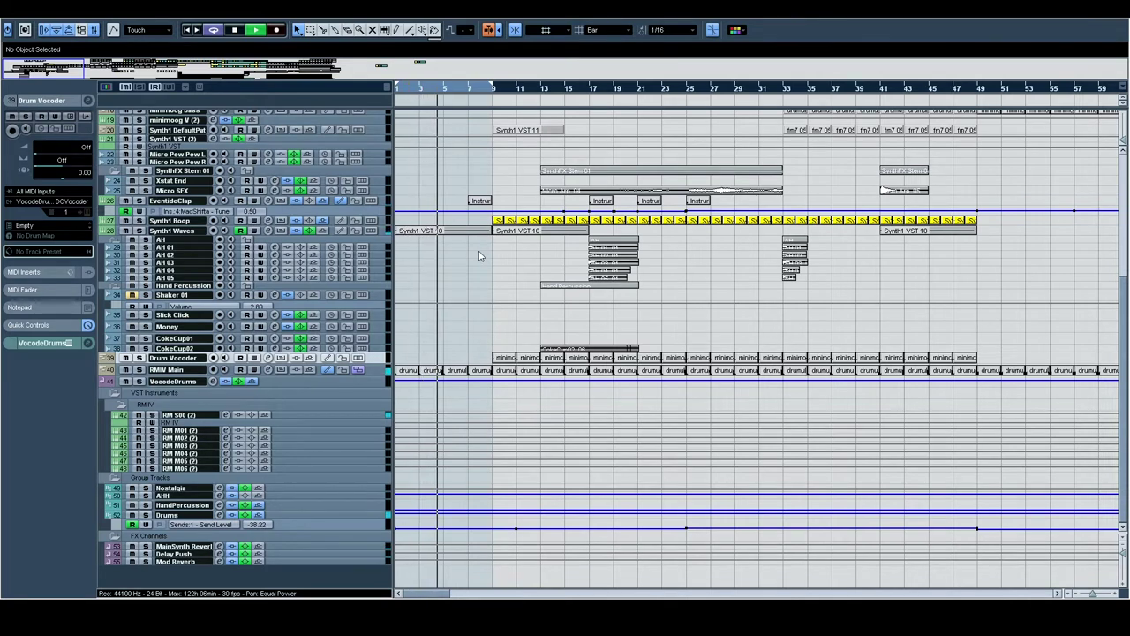
scroll(406, 328, up, 3)
click(177, 329)
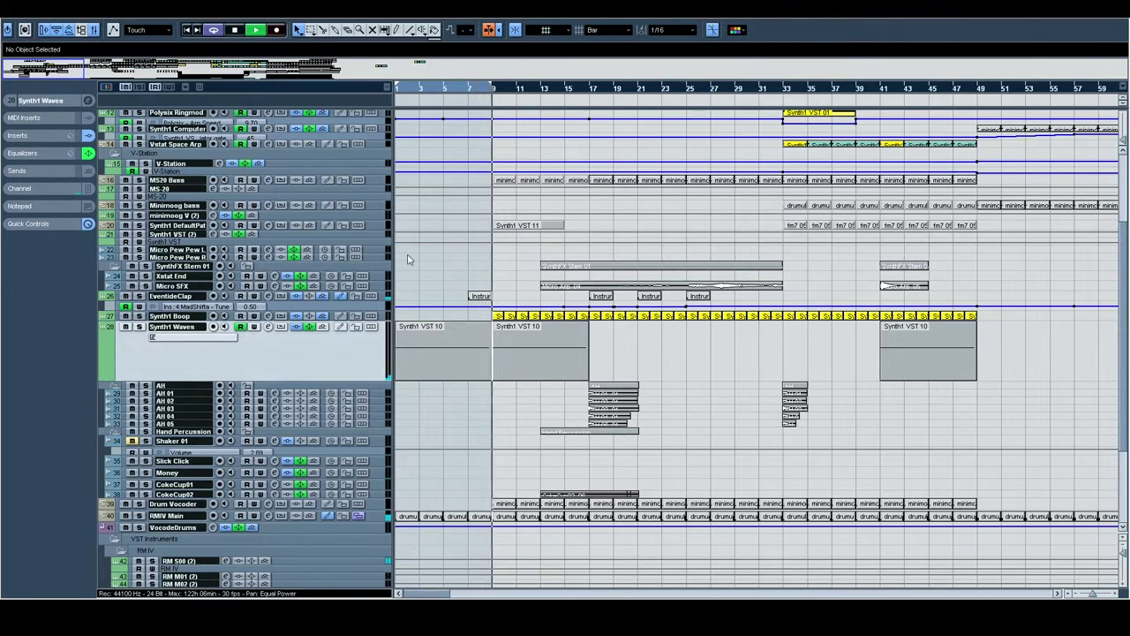
Step: Restore the maximised project window and move playback back to the opening bars of the arrangement
click(1115, 17)
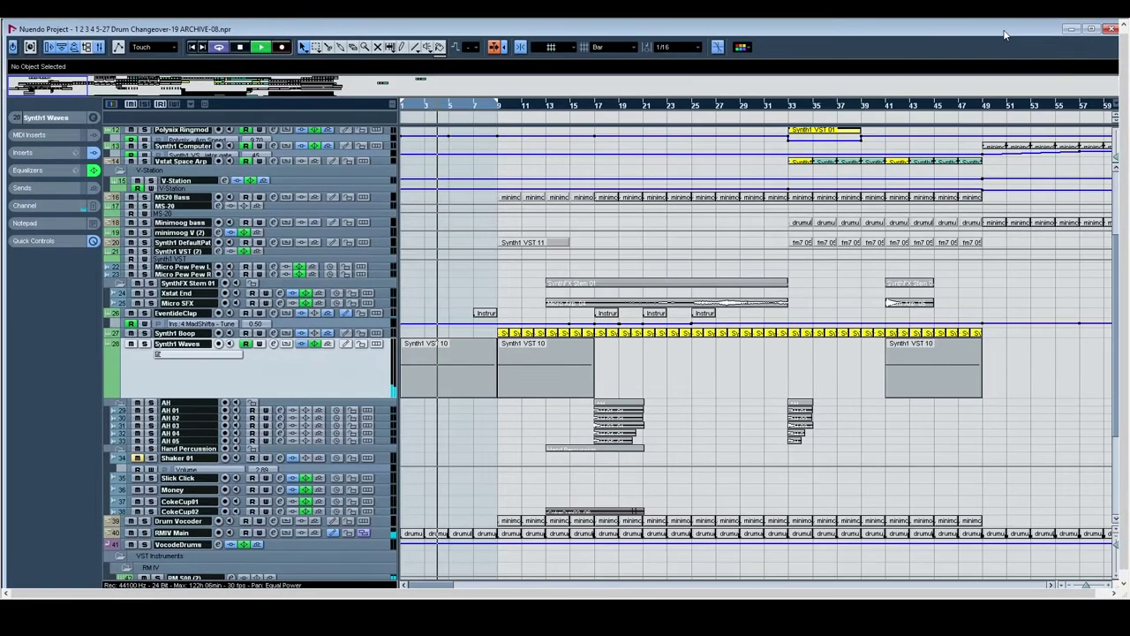
drag(1004, 31, 1002, 31)
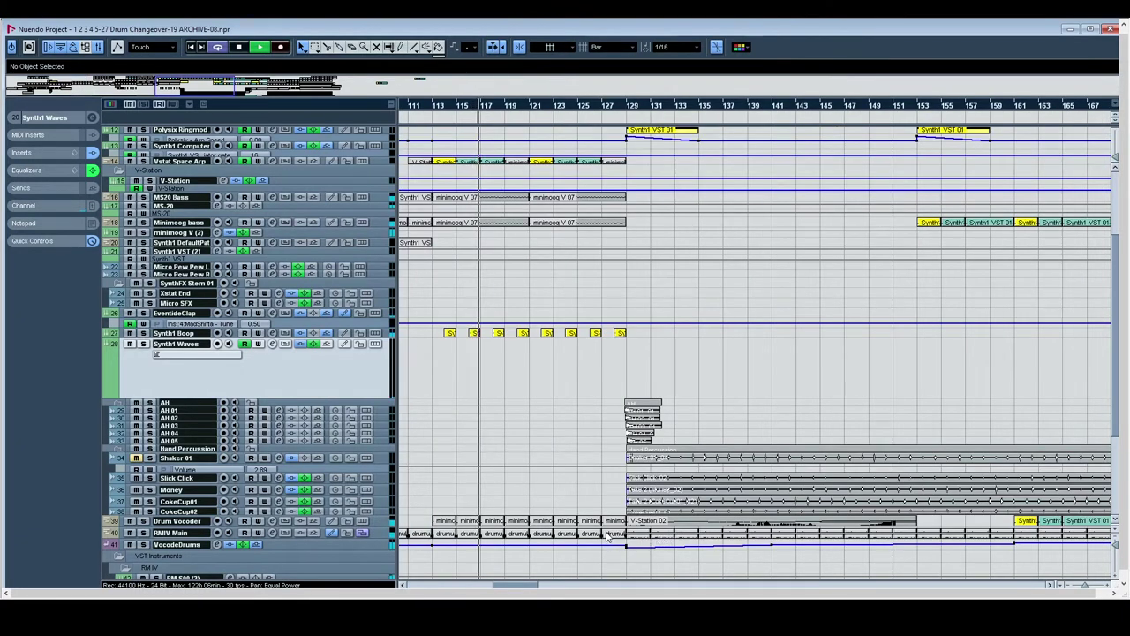
mouse_move(432, 110)
mouse_down()
mouse_move(247, 104)
mouse_move(436, 106)
mouse_up()
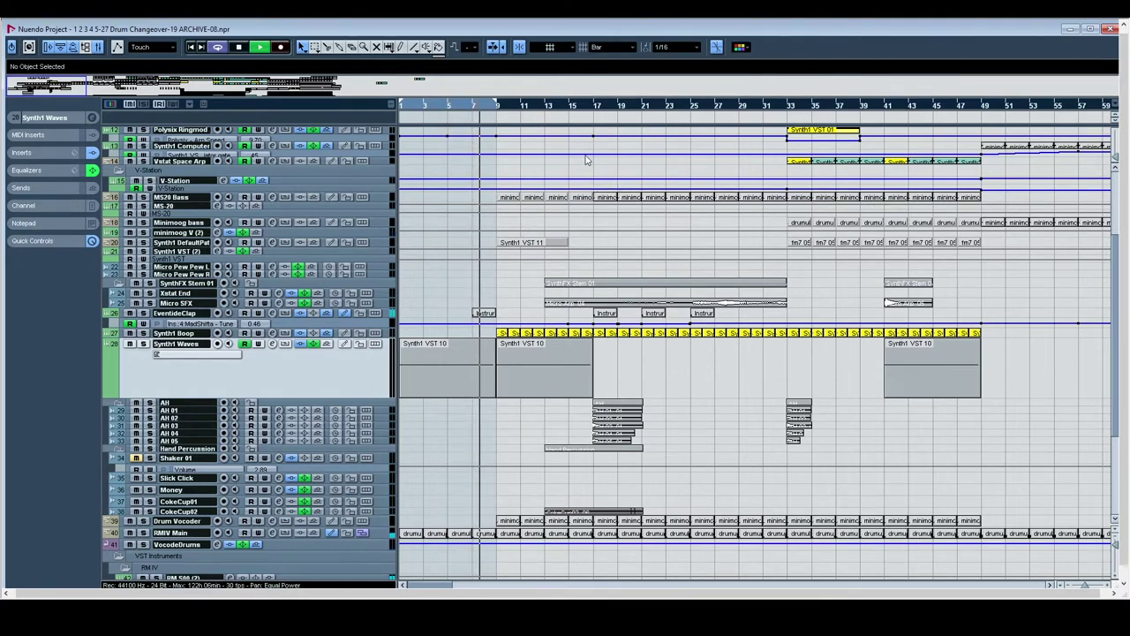
Step: Solo the EventideClap track, enlarge it and audition its clip from bar 7
key(space)
click(147, 316)
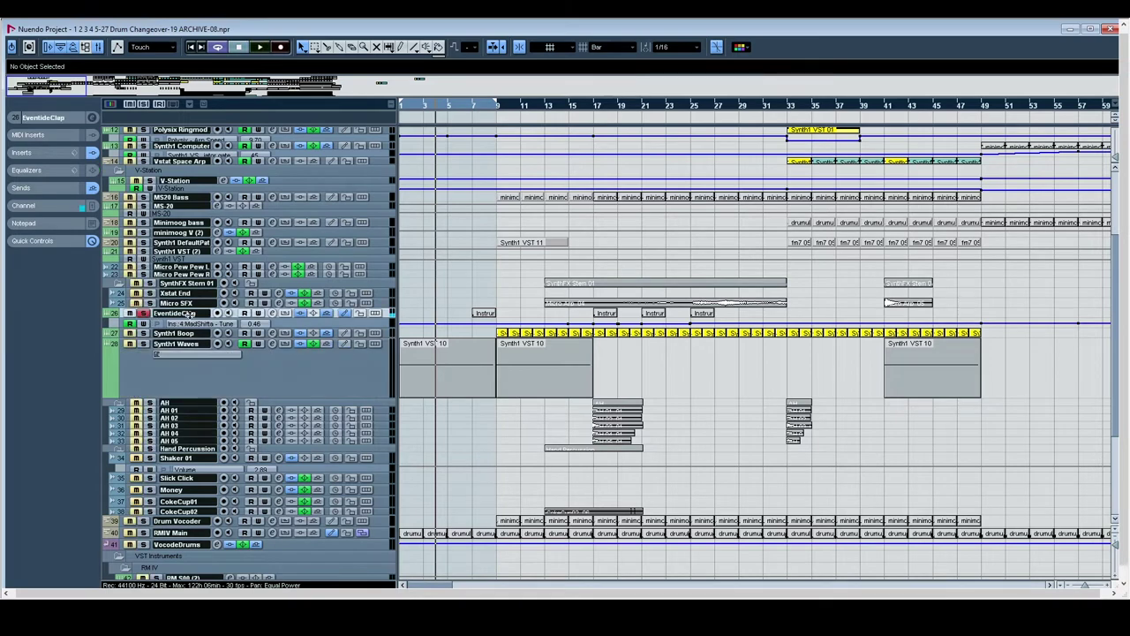
drag(189, 317, 189, 406)
drag(475, 105, 467, 136)
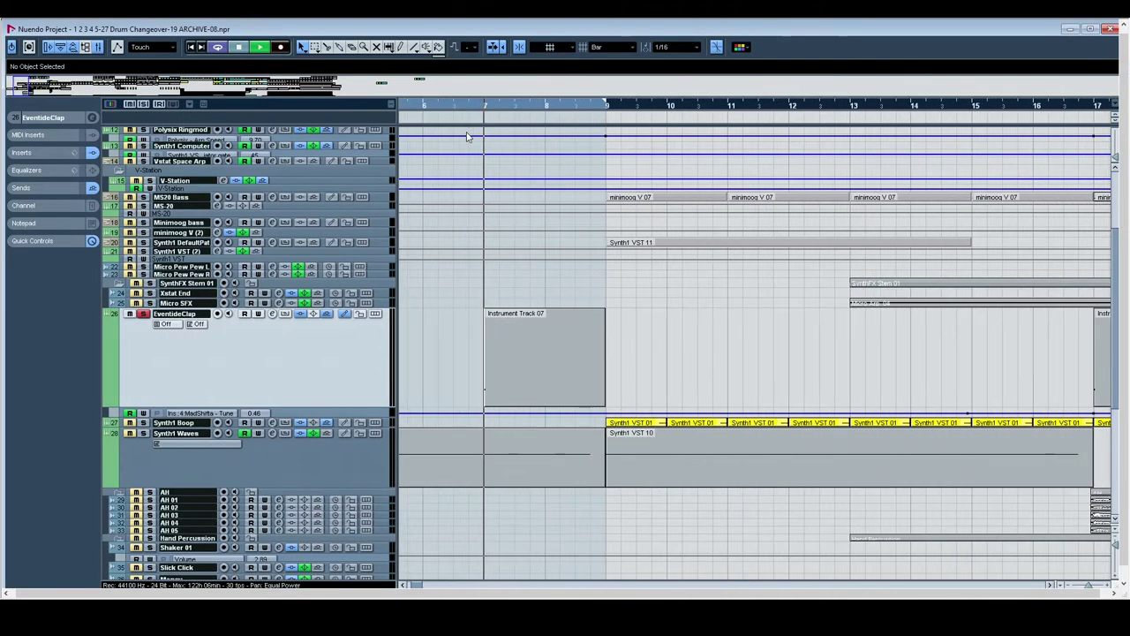
key(space)
key(space)
Step: Examine the EventideClap channel settings and its MadShifta insert, close both windows and replay the soloed clap from bar 7
click(92, 118)
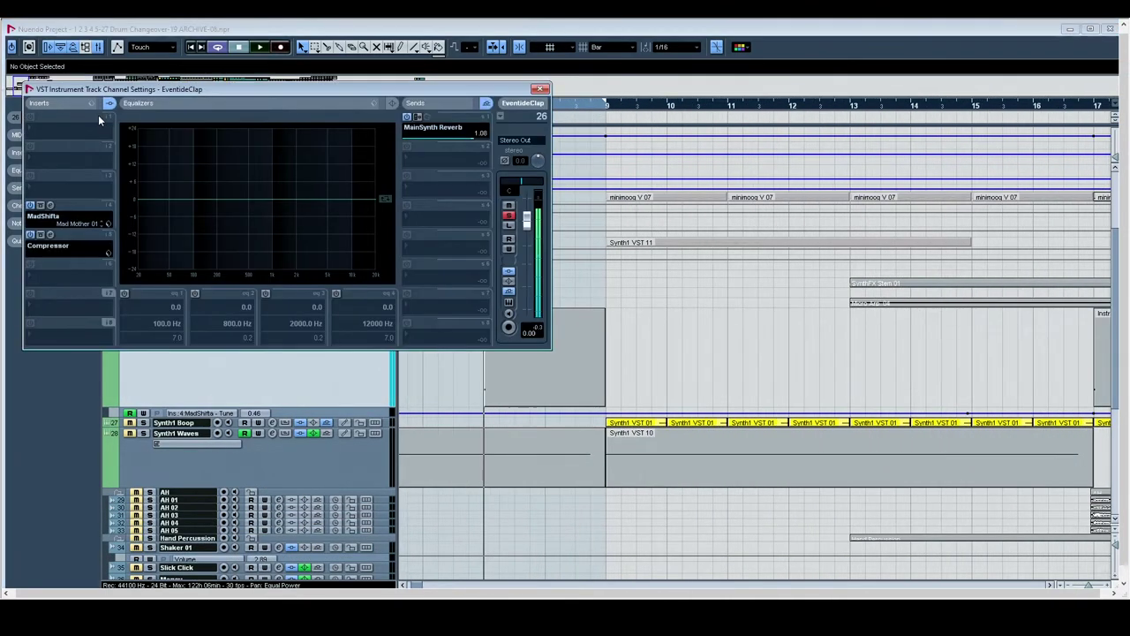
click(51, 206)
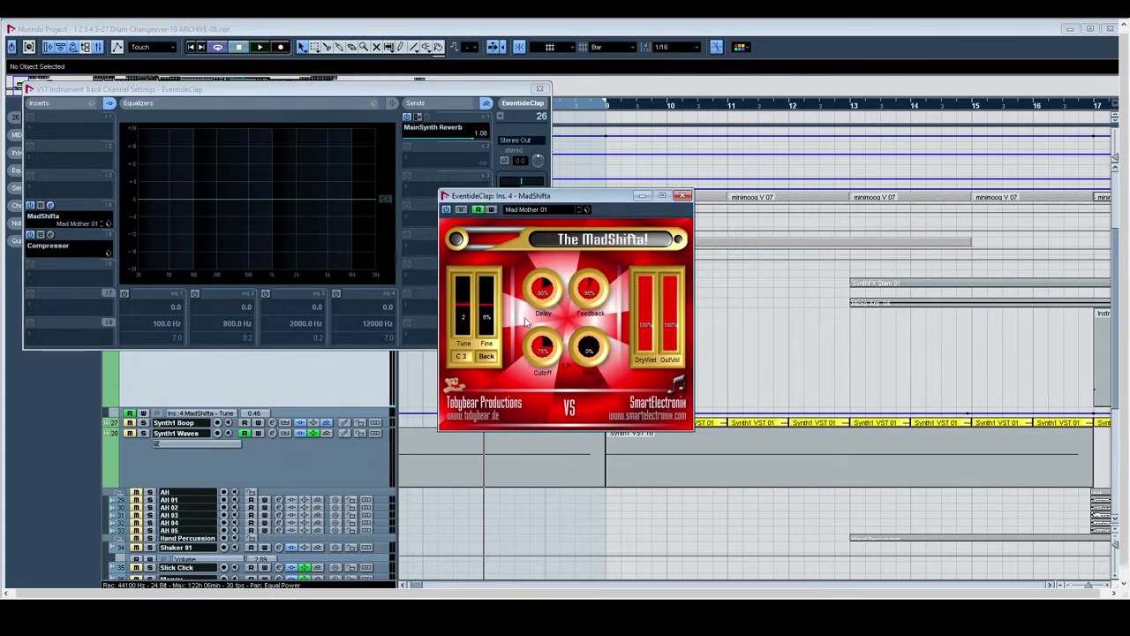
click(683, 196)
click(539, 91)
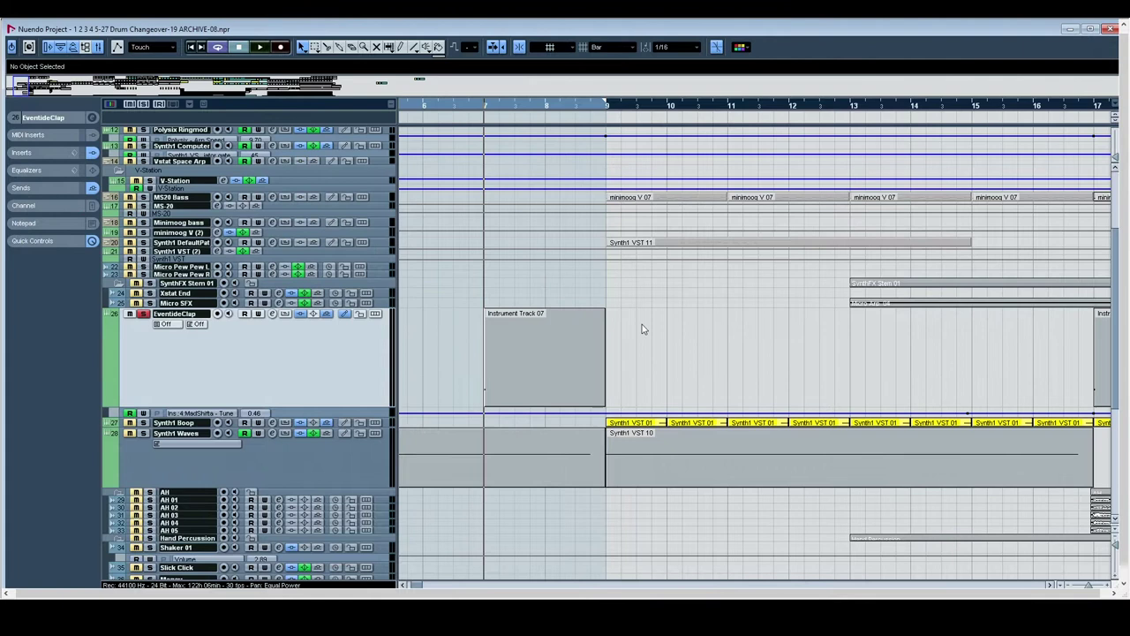
key(space)
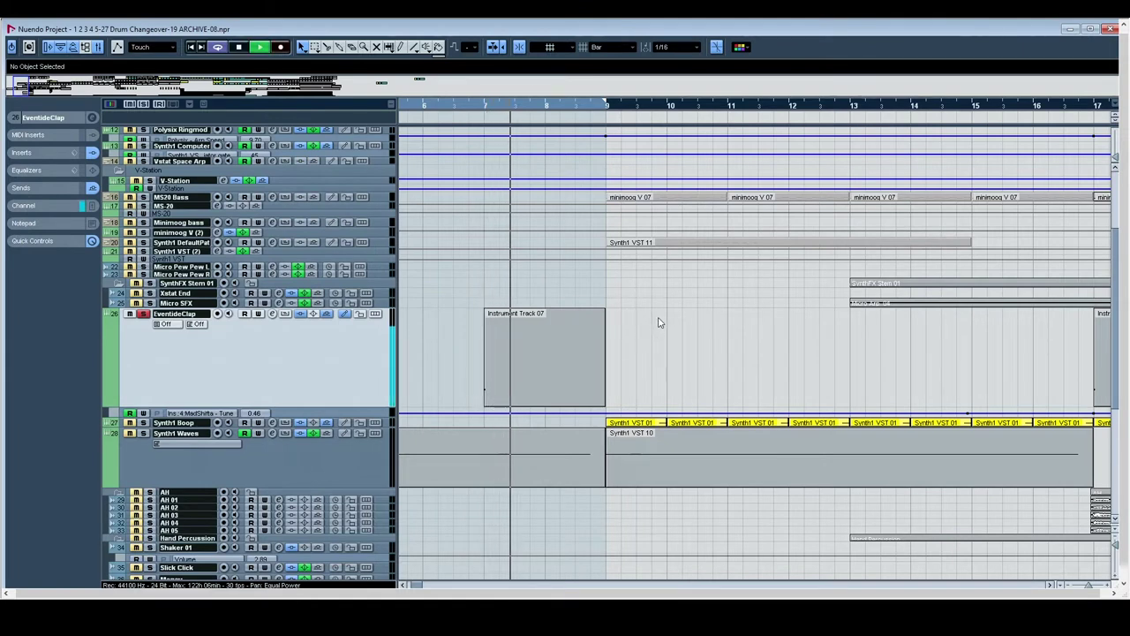
key(space)
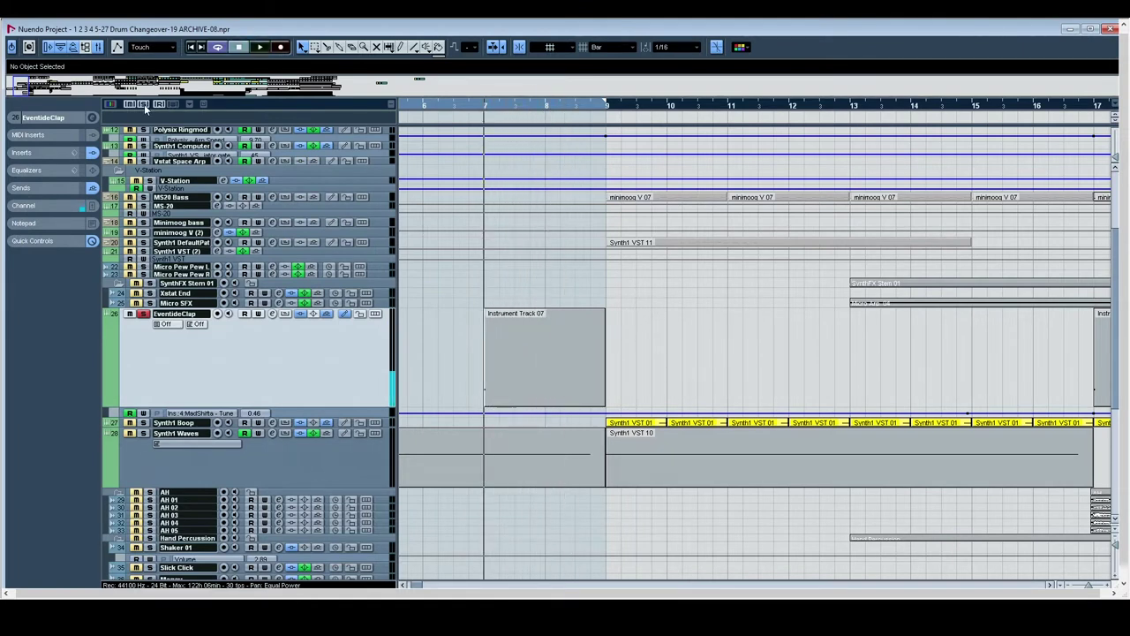
Step: Deactivate all solos and play the full mix from bar 7 past the clap clip at bar 17
click(144, 105)
key(space)
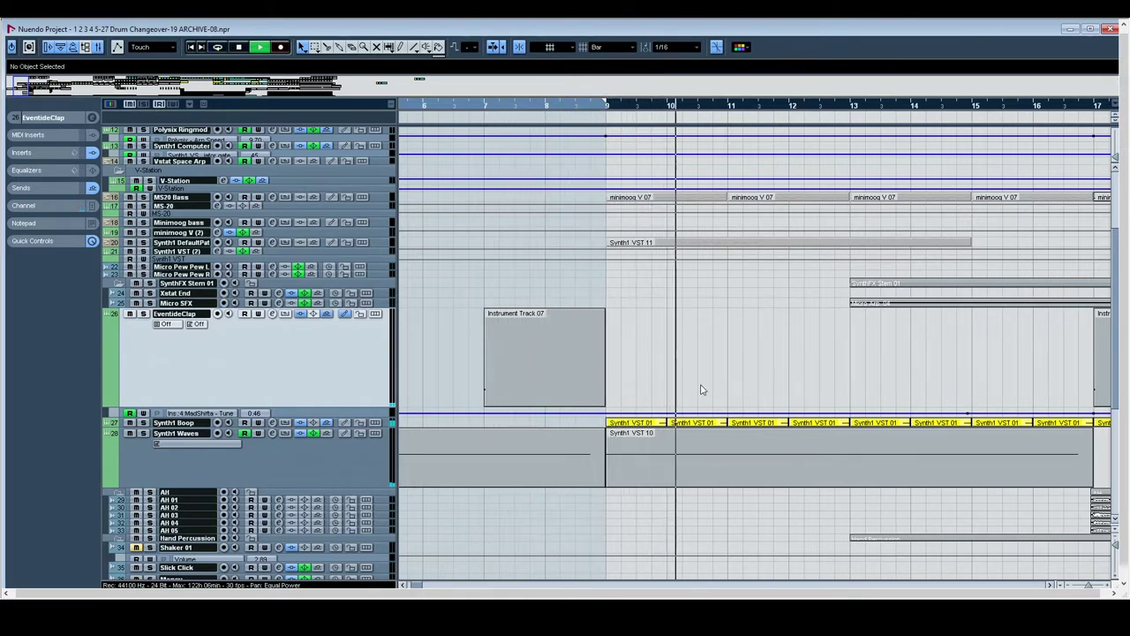
drag(754, 377, 615, 375)
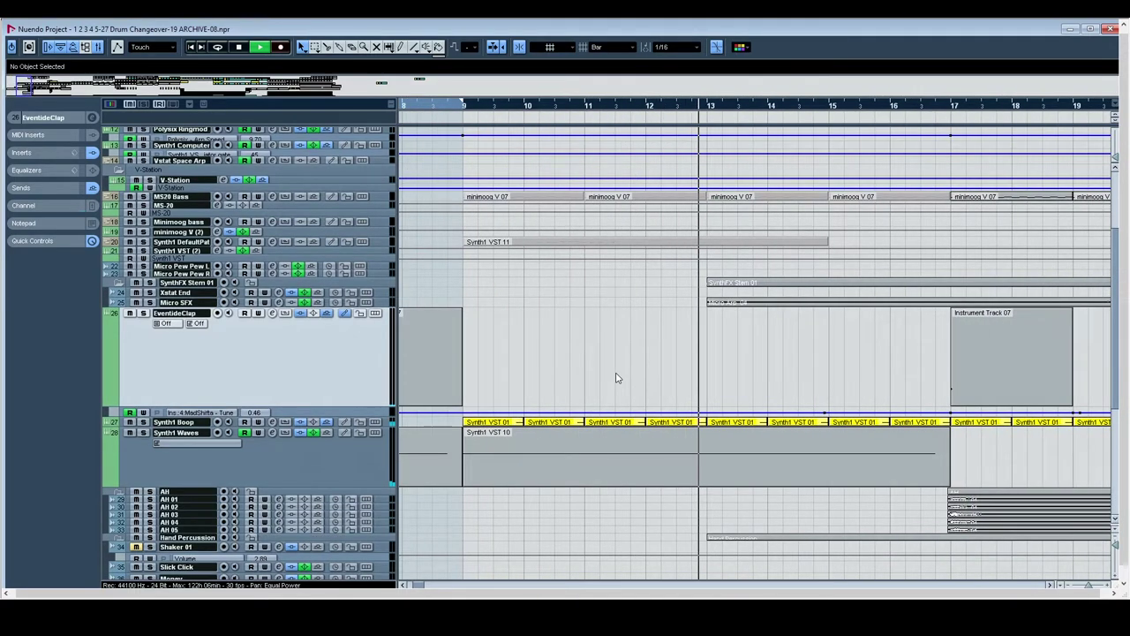
drag(805, 373, 634, 376)
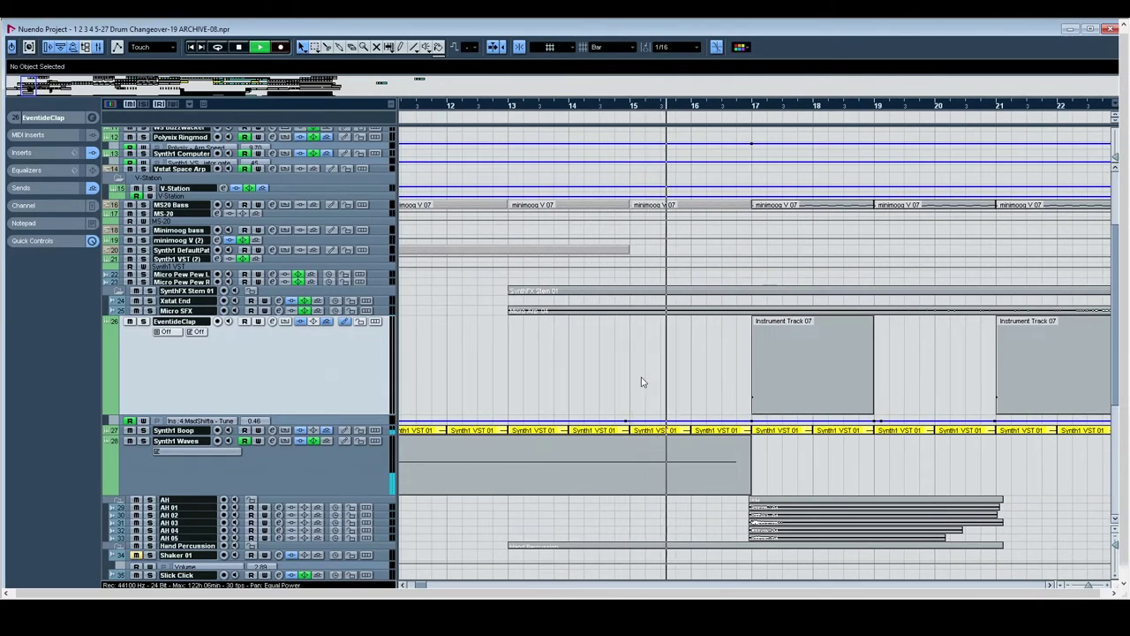
scroll(642, 381, right, 4)
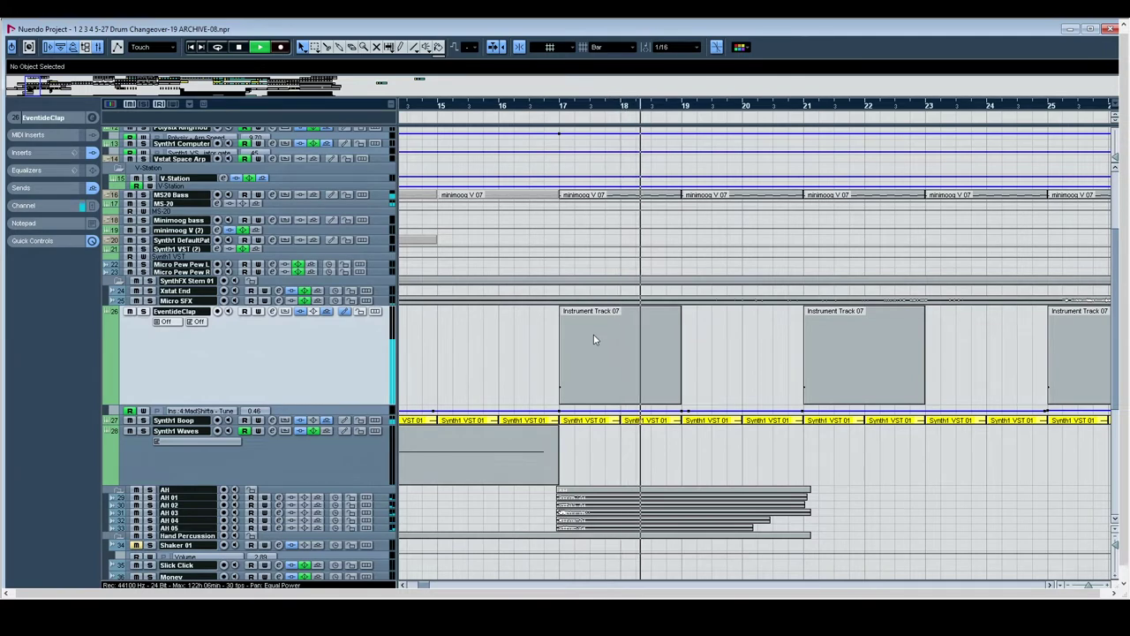
Step: Solo the Synth1 Waves track from the song start and show its EQ 1 Gain automation lane
scroll(681, 277, left, 10)
scroll(681, 277, down, 3)
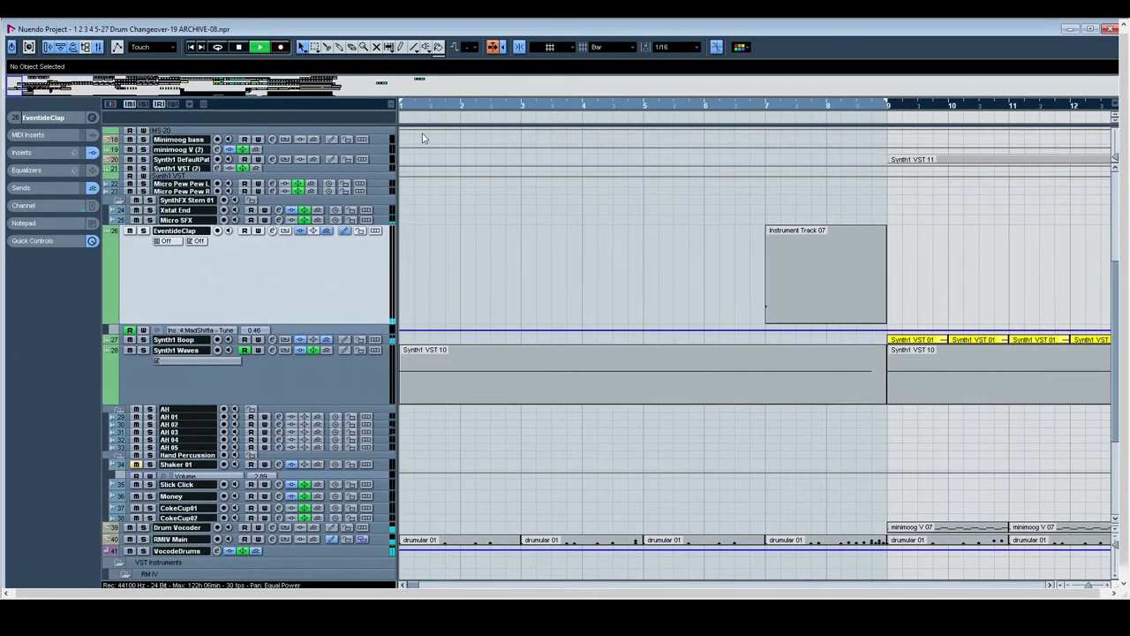
click(156, 357)
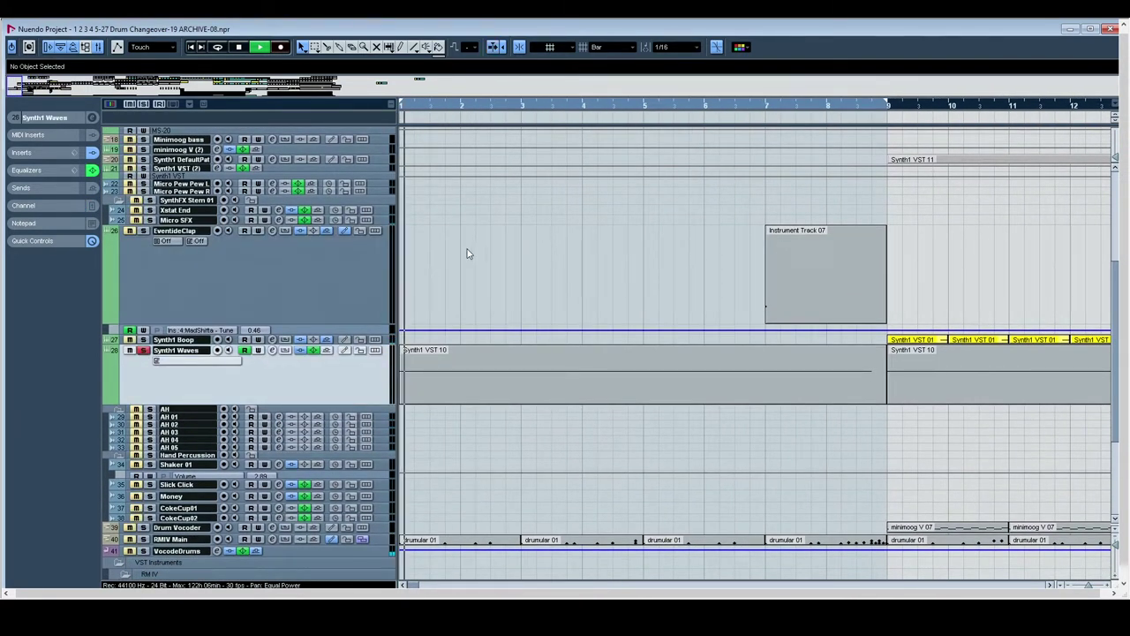
click(108, 399)
click(198, 412)
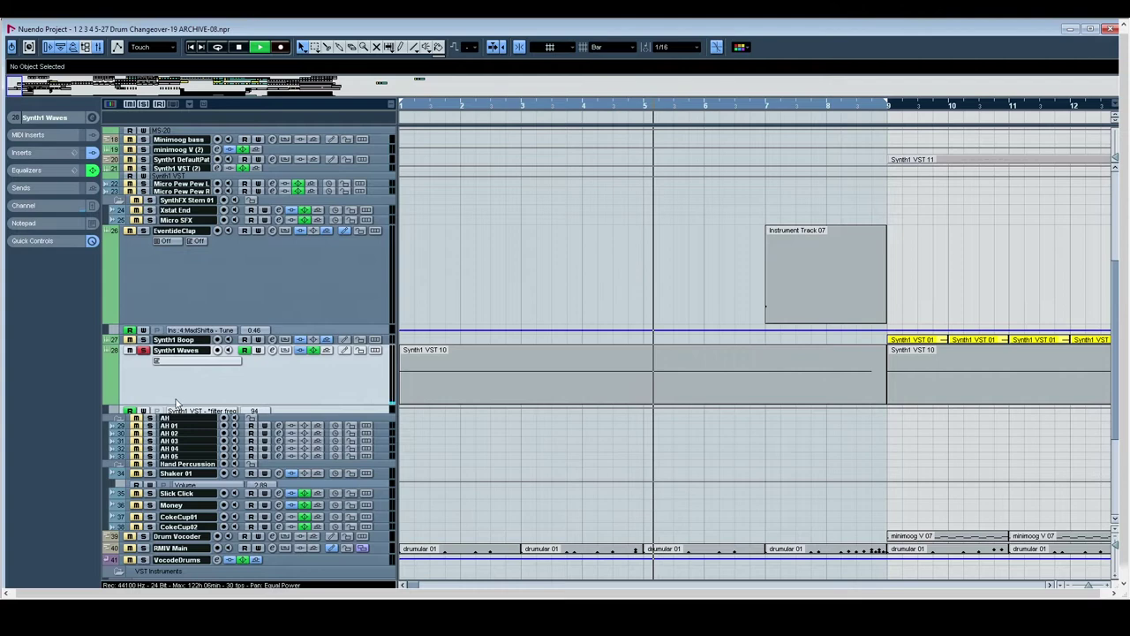
click(336, 406)
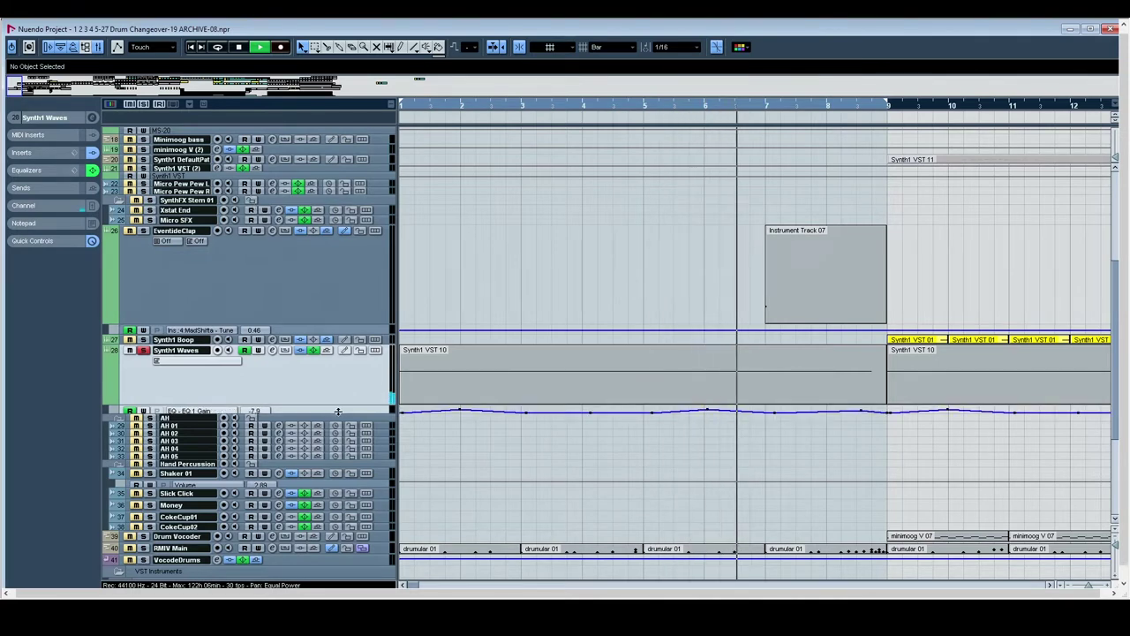
Step: Enlarge the EQ 1 Gain automation lane and examine its curve over the first bars
key(z)
scroll(440, 354, down, 3)
scroll(440, 355, up, 3)
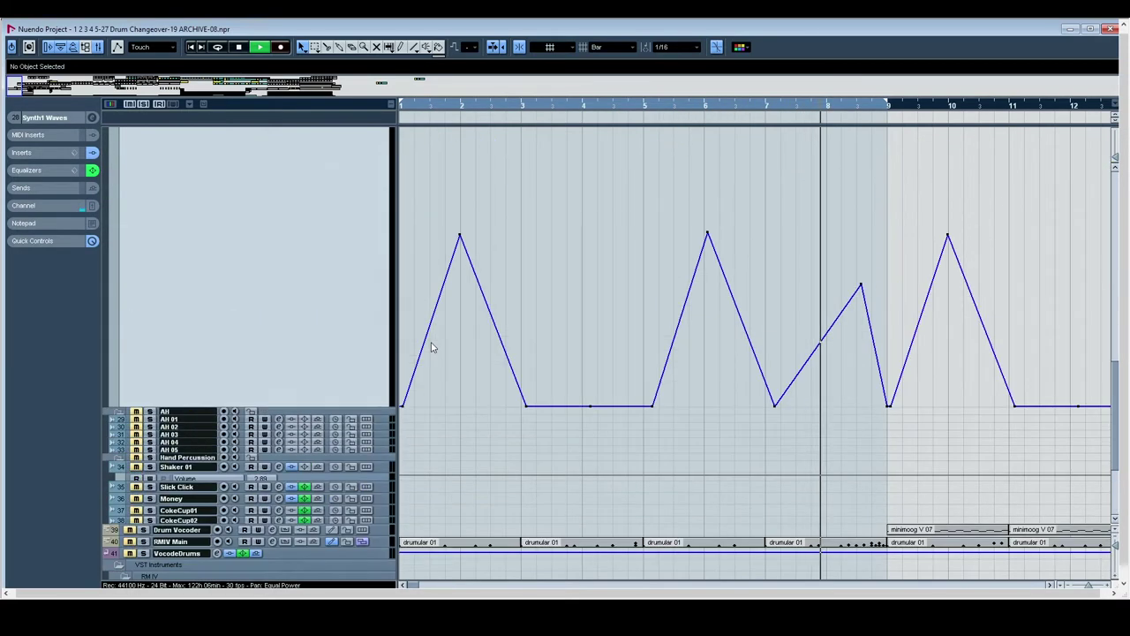
scroll(222, 180, up, 3)
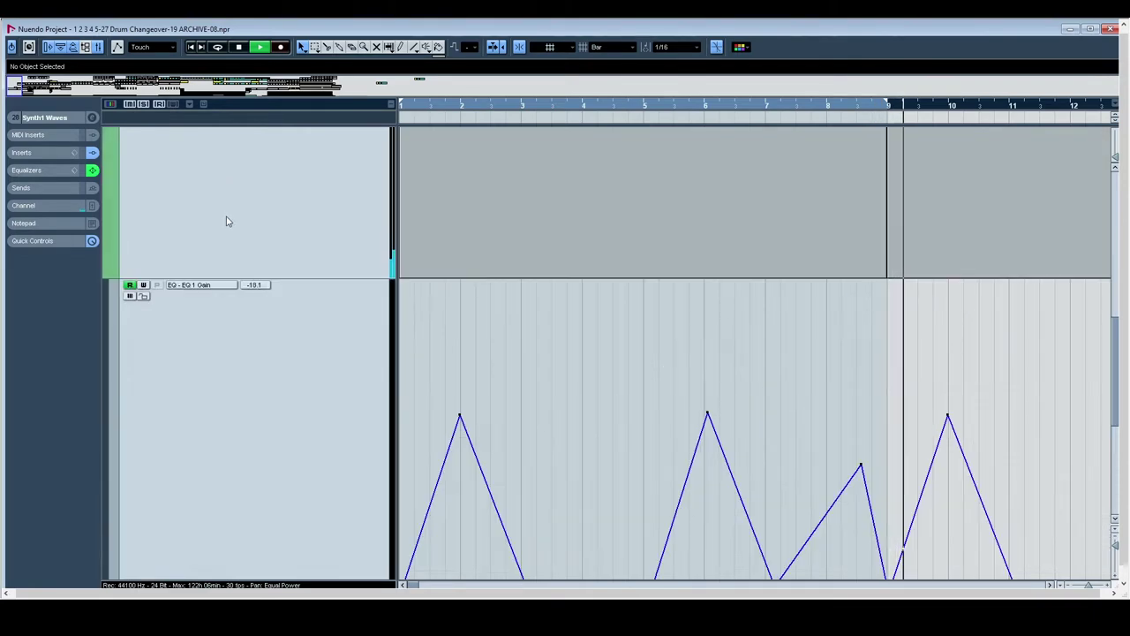
Step: Inspect the equalizer in the Synth1 Waves channel settings during playback and close the window
scroll(235, 224, up, 2)
click(92, 117)
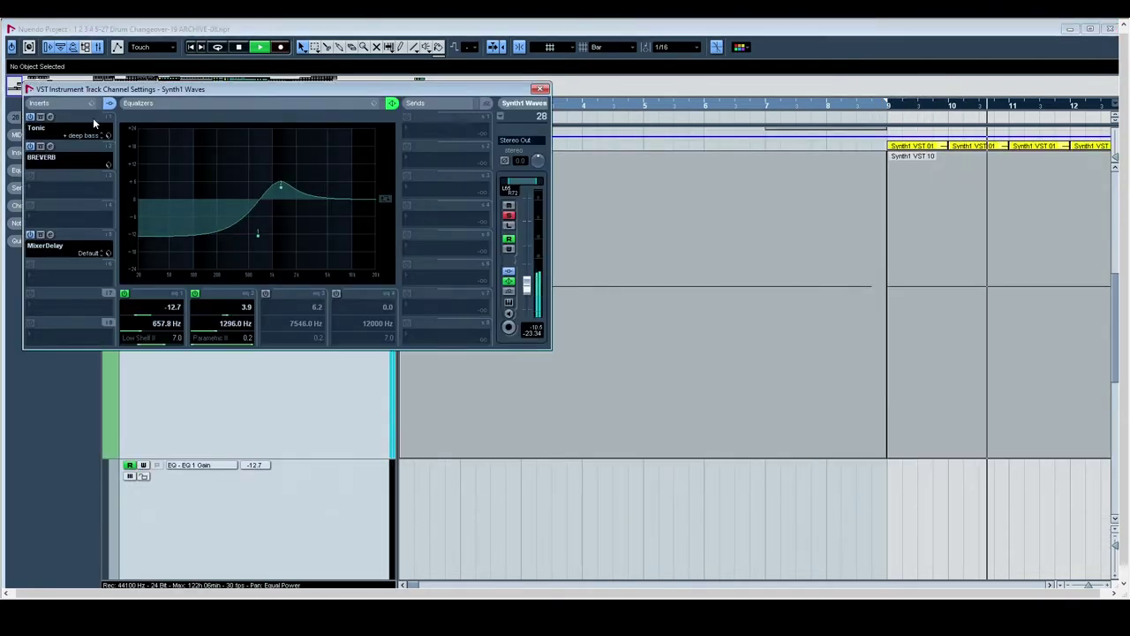
click(539, 90)
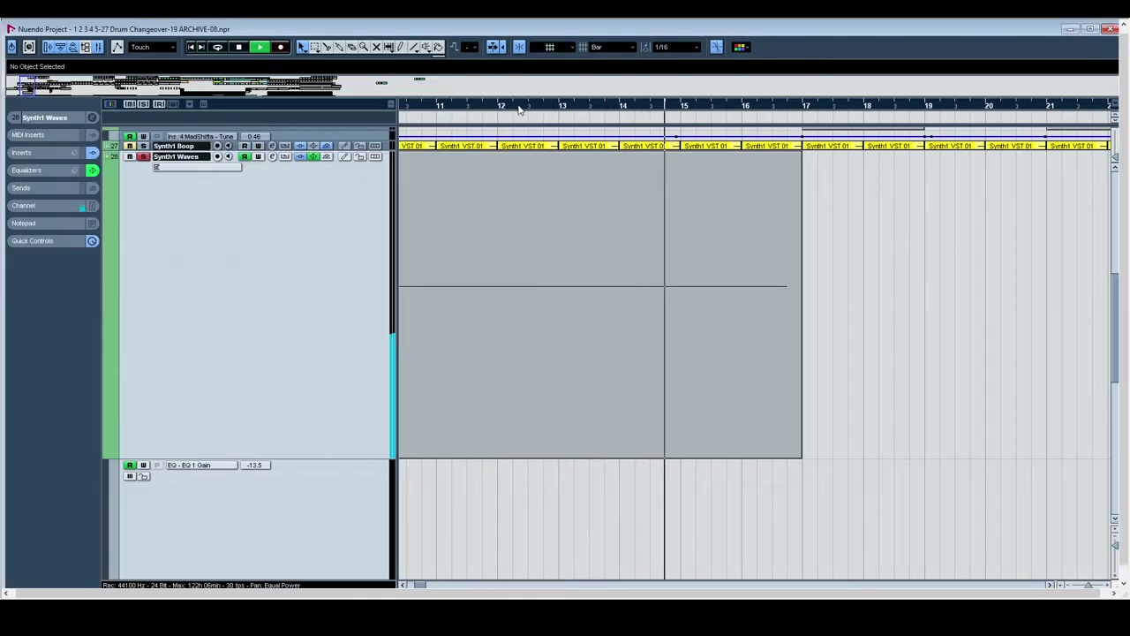
Step: Restart playback near the song start without solo and shrink the Synth1 Waves track and its automation lane to compact height
click(519, 106)
drag(517, 105, 379, 61)
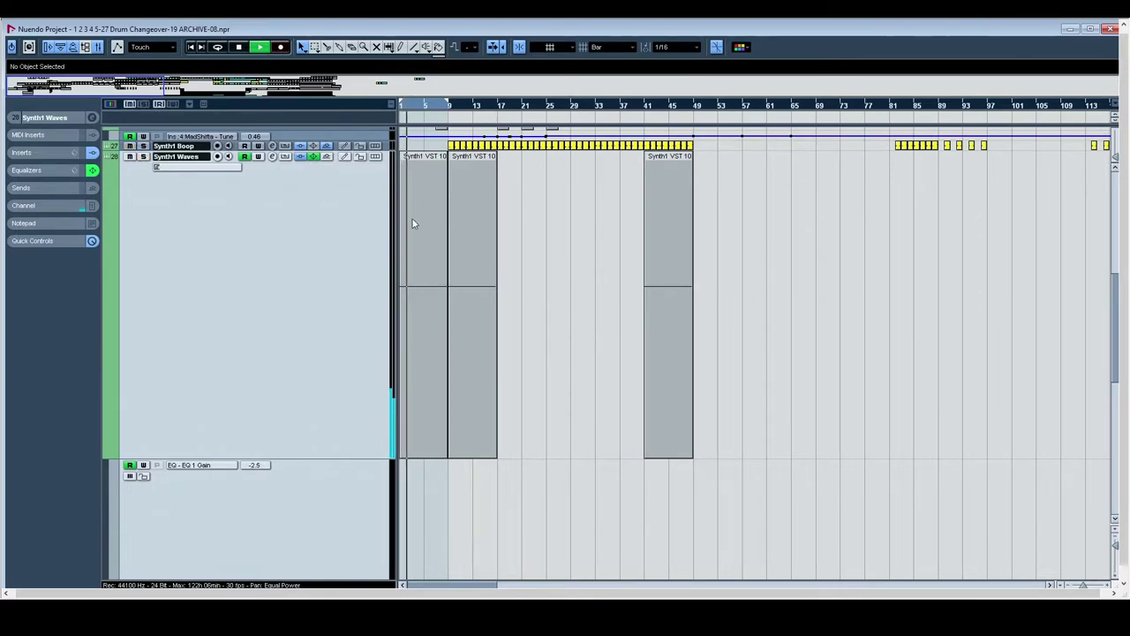
drag(308, 458, 309, 159)
scroll(473, 214, up, 3)
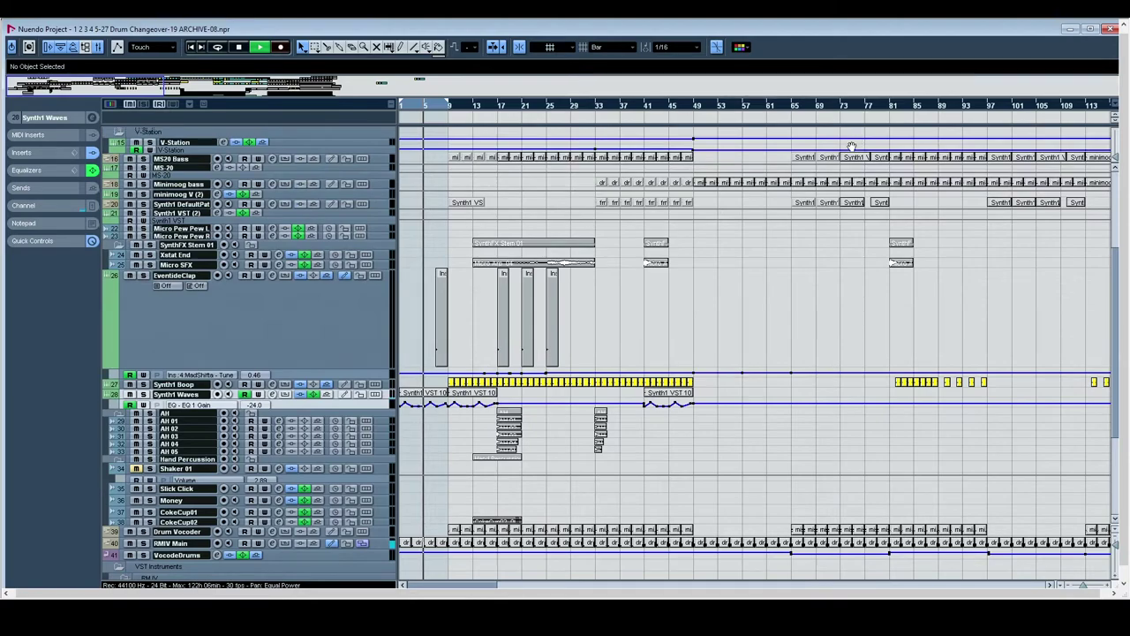
Step: Move the right locator past the end of the main arrangement, to about bar 248
drag(851, 146, 447, 174)
drag(1095, 174, 544, 199)
drag(935, 174, 565, 191)
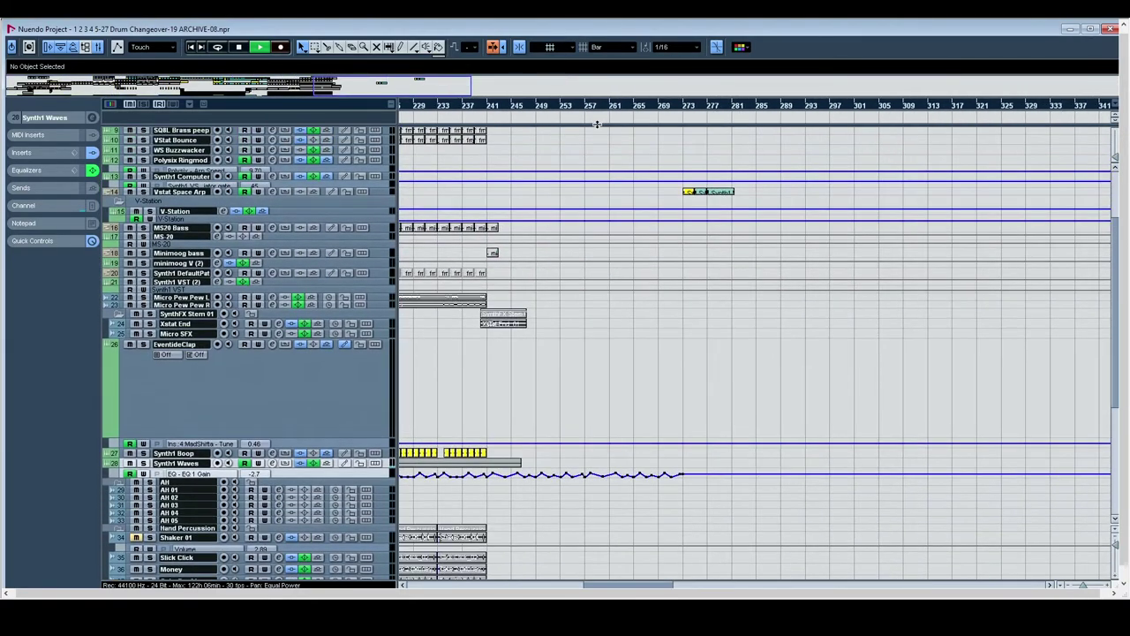
alt+click(535, 105)
Step: Look back through the arrangement from its end to the opening bars and survey the track list during playback
drag(411, 245, 1019, 237)
drag(532, 283, 723, 253)
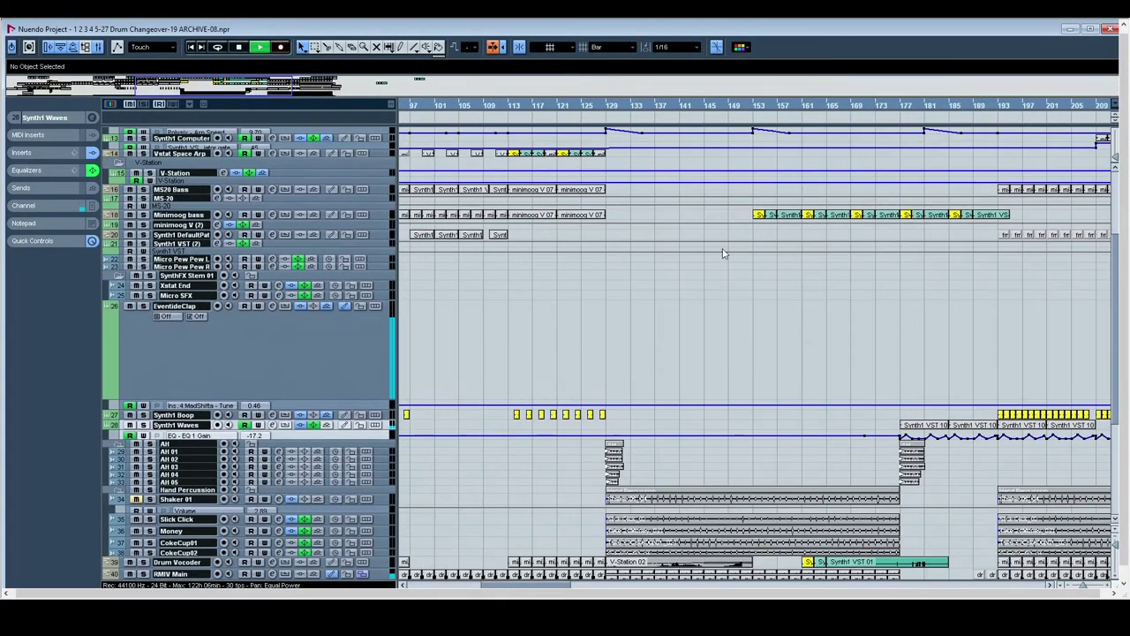
scroll(722, 254, left, 5)
scroll(746, 228, down, 1)
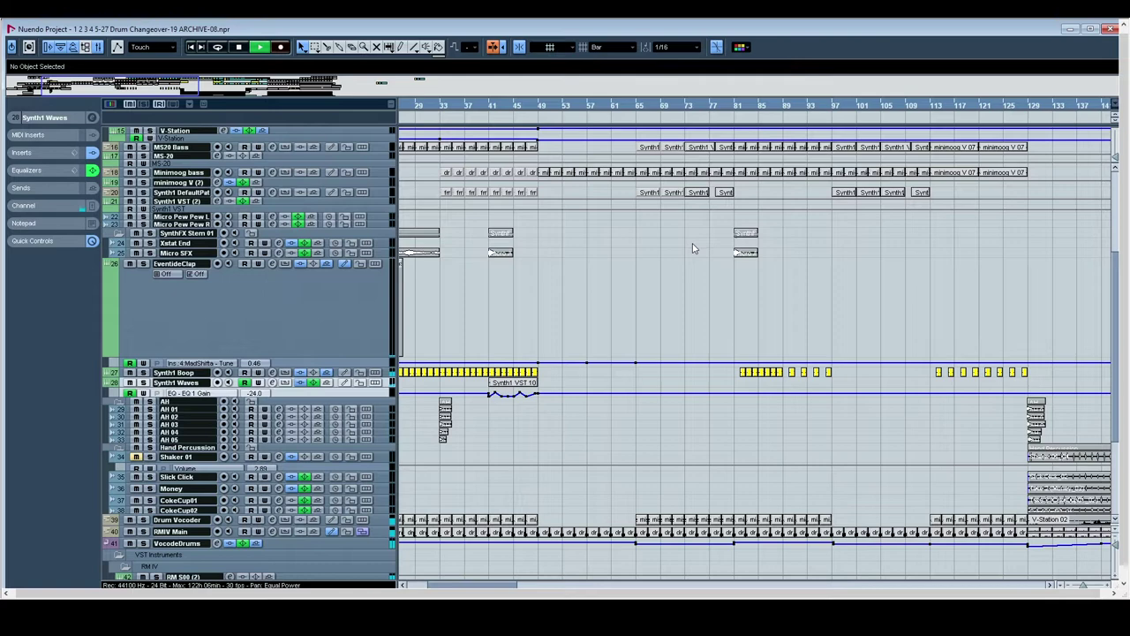
scroll(673, 249, left, 2)
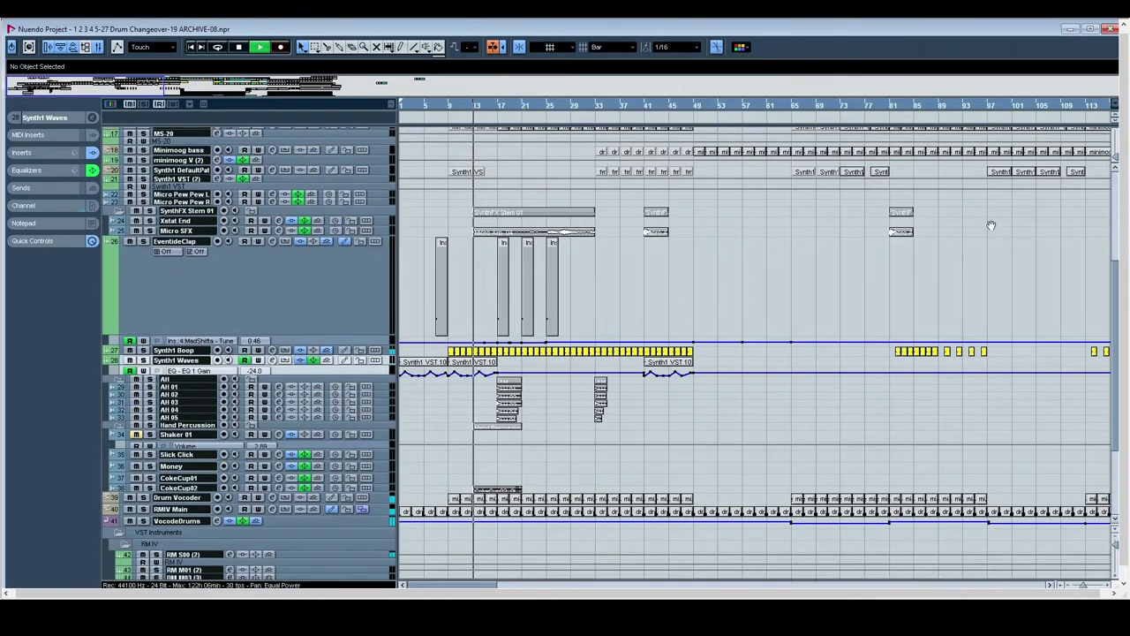
scroll(711, 259, down, 2)
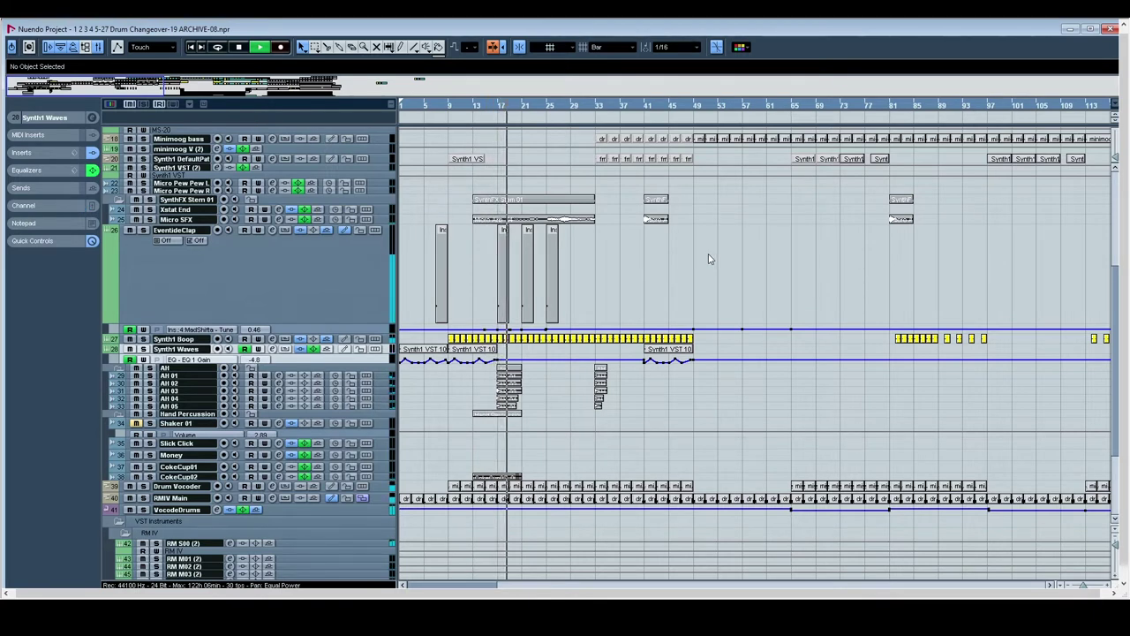
scroll(531, 181, up, 5)
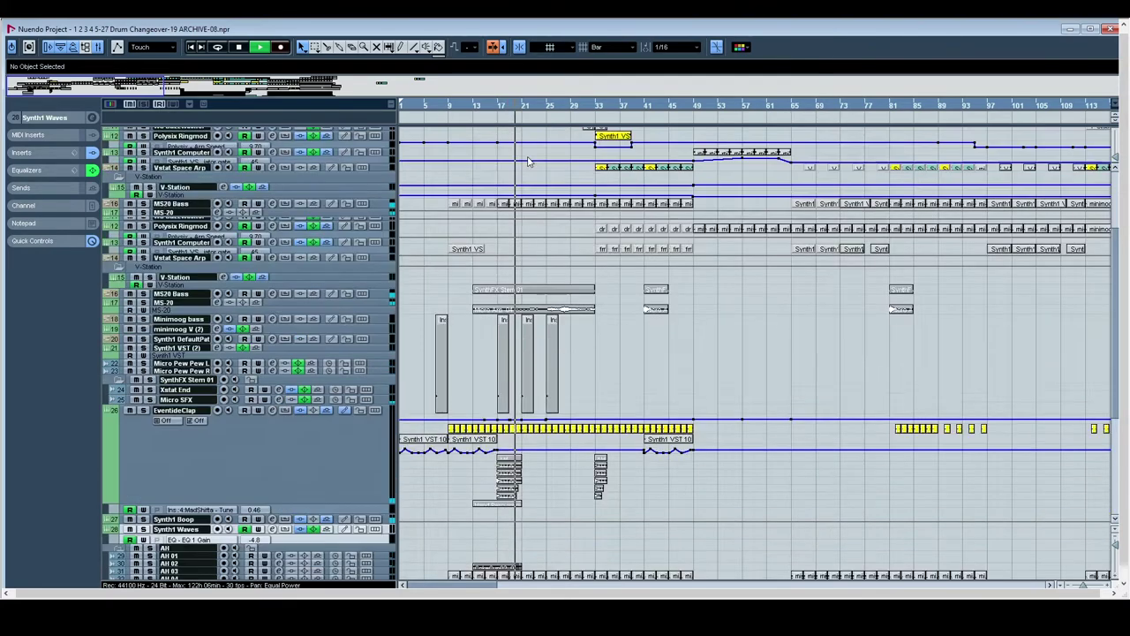
scroll(562, 270, down, 5)
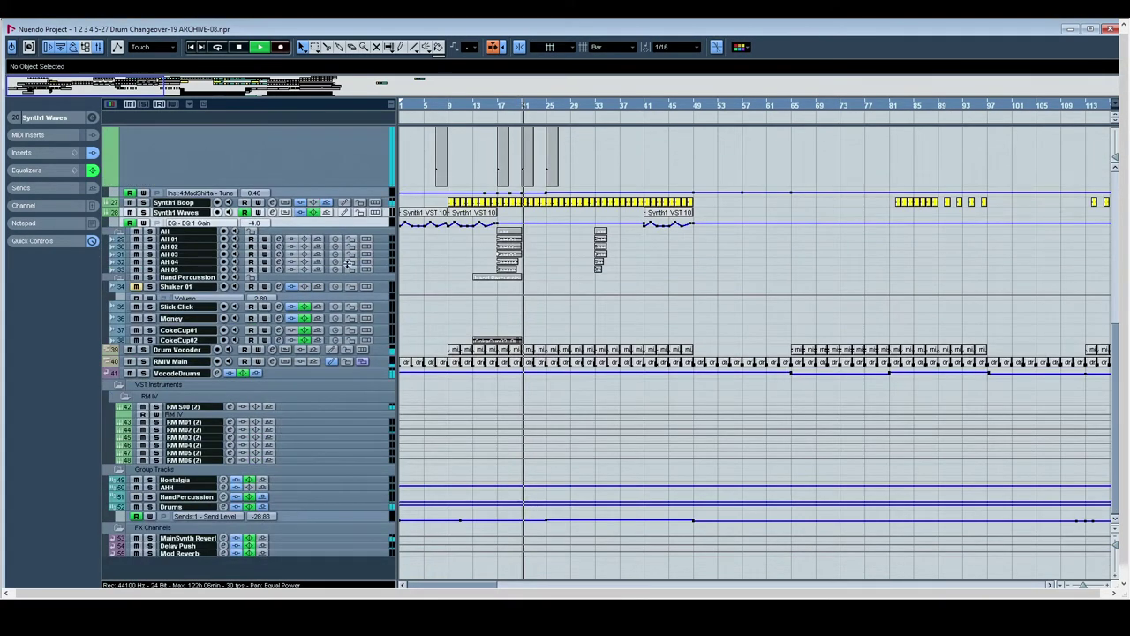
Step: Select tracks AH 01 to AH 05 and enlarge them together to show their waveforms
click(382, 240)
shift+click(384, 265)
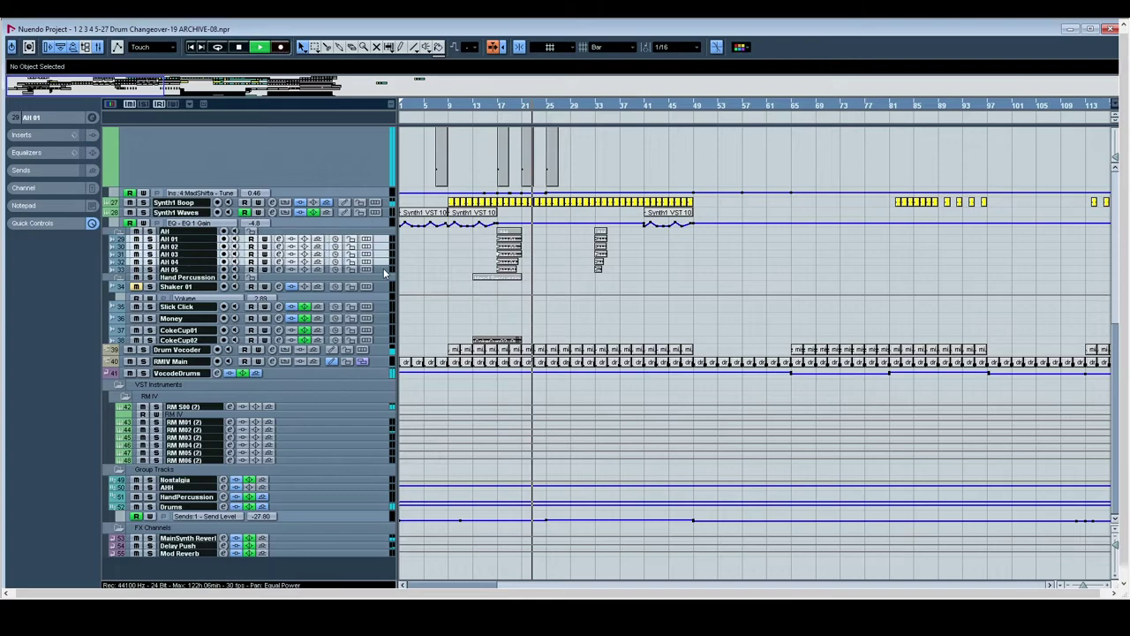
drag(384, 241, 398, 301)
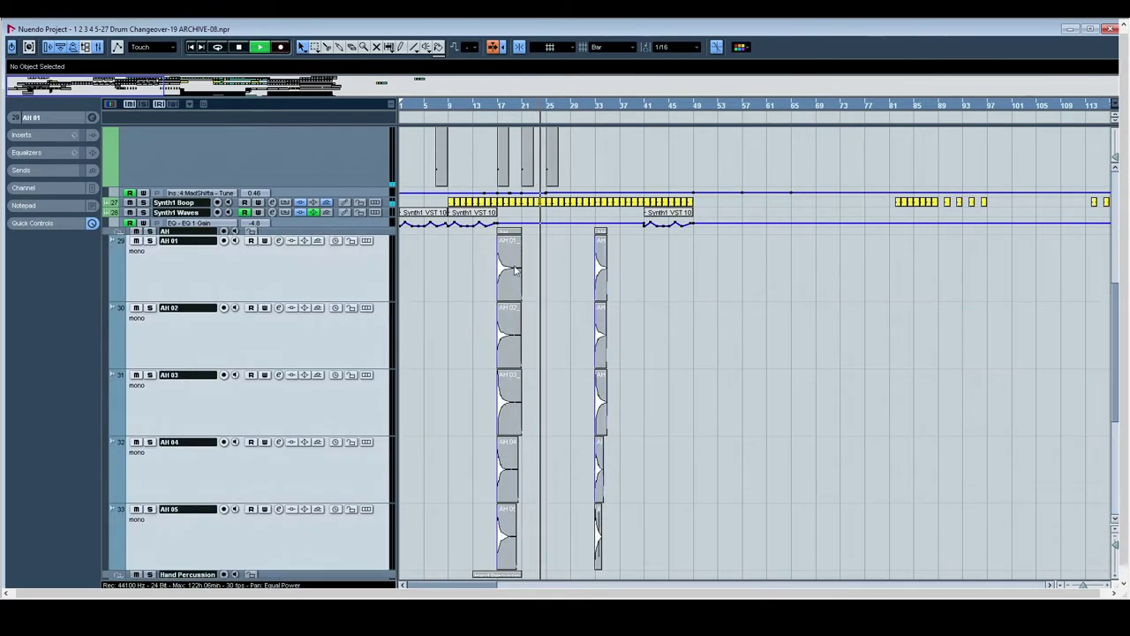
Step: Solo the Micro SFX track and restart playback around bar 14 to audition it
drag(517, 270, 450, 179)
scroll(510, 211, up, 4)
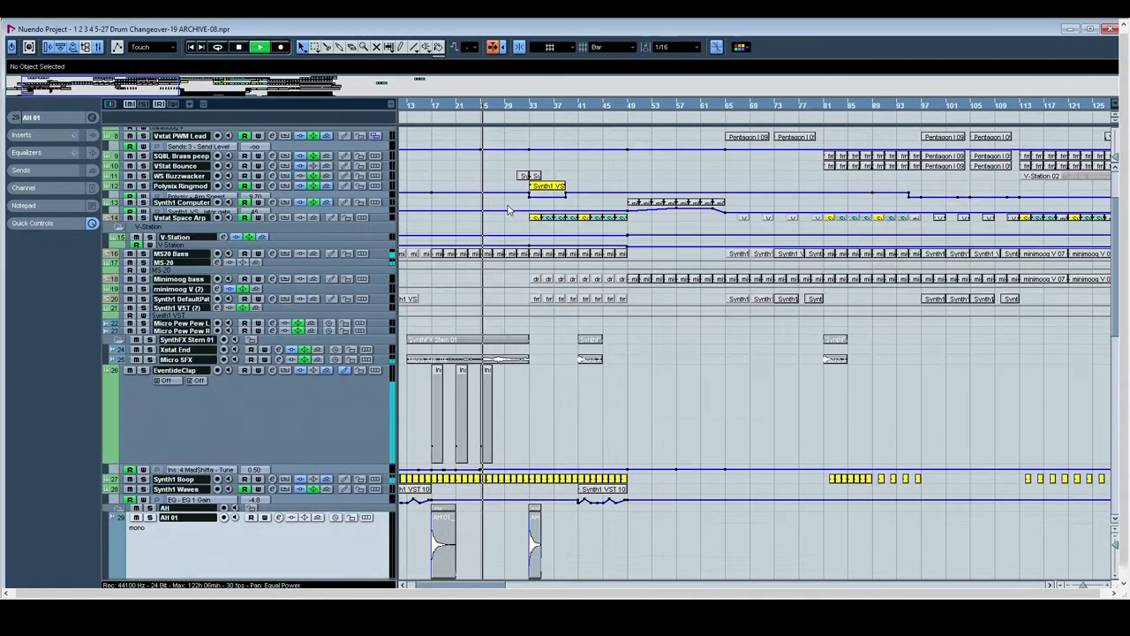
scroll(499, 218, down, 3)
scroll(489, 225, up, 2)
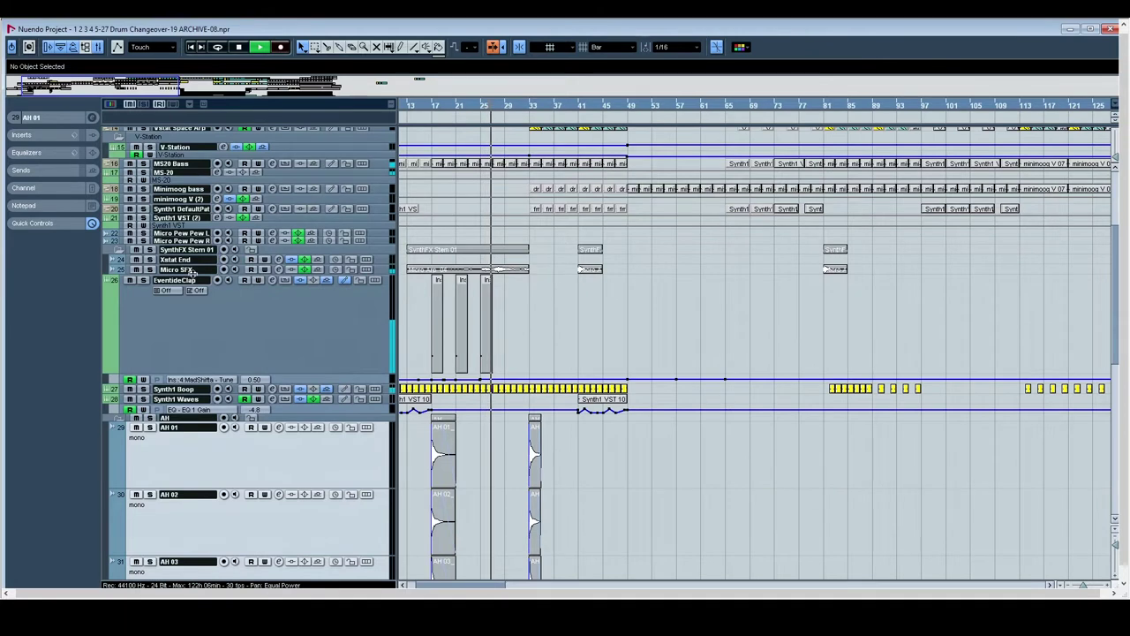
click(152, 271)
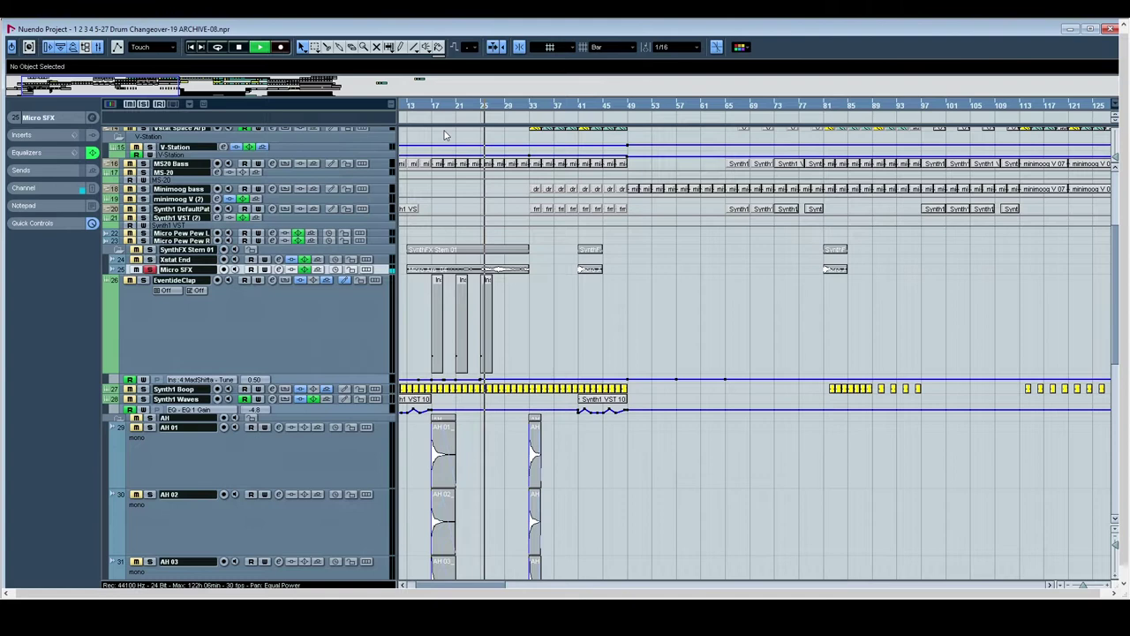
click(419, 105)
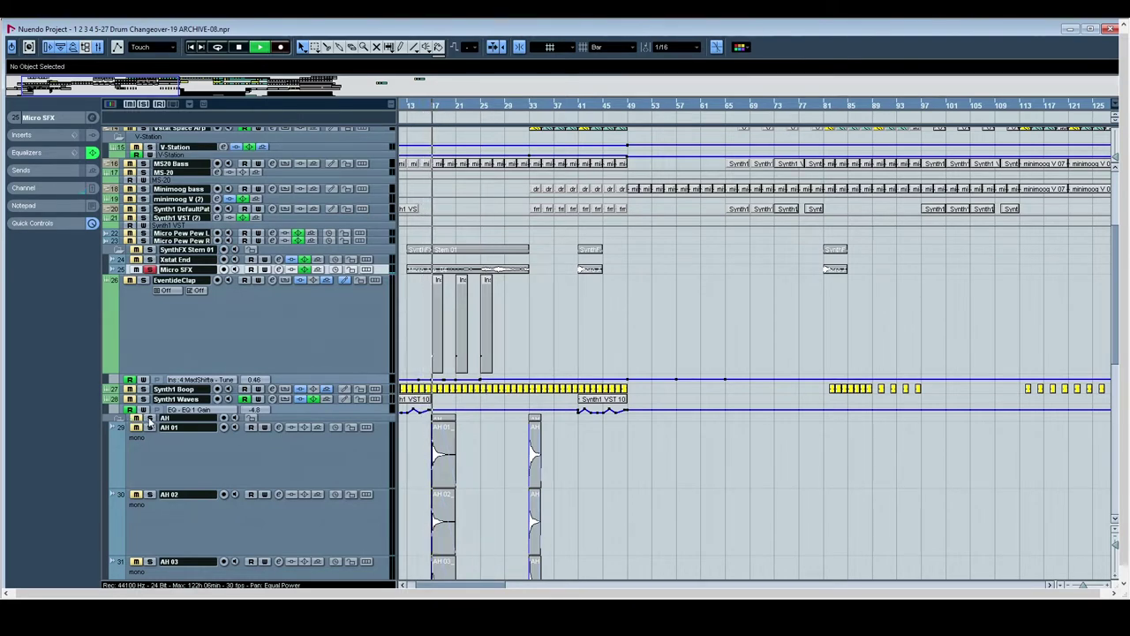
Step: Add the AH folder track to the solo, audition it with Micro SFX, and clear all solos
click(149, 418)
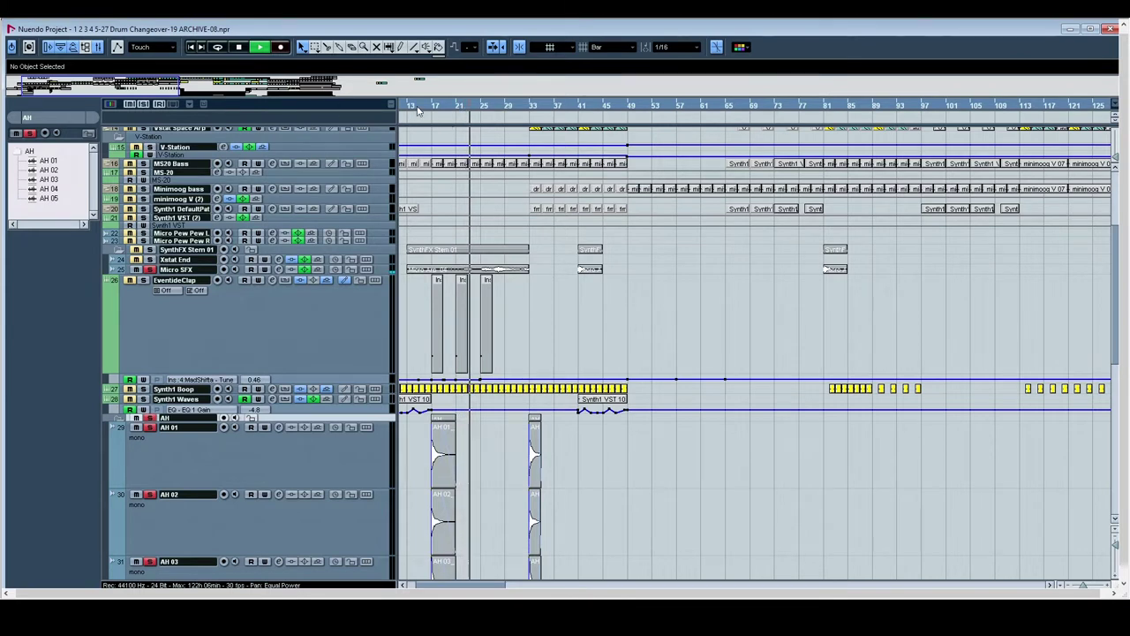
click(147, 105)
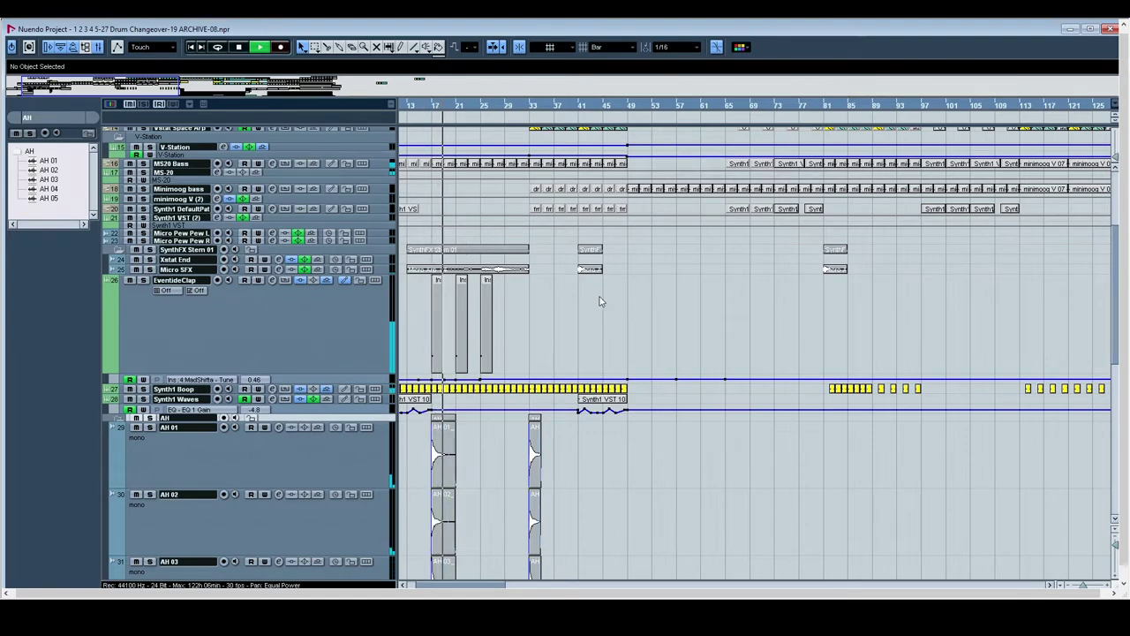
Step: Enlarge the Drum Vocoder track, solo it together with RMIV Main, and select the VocodeDrums channel
scroll(597, 301, down, 8)
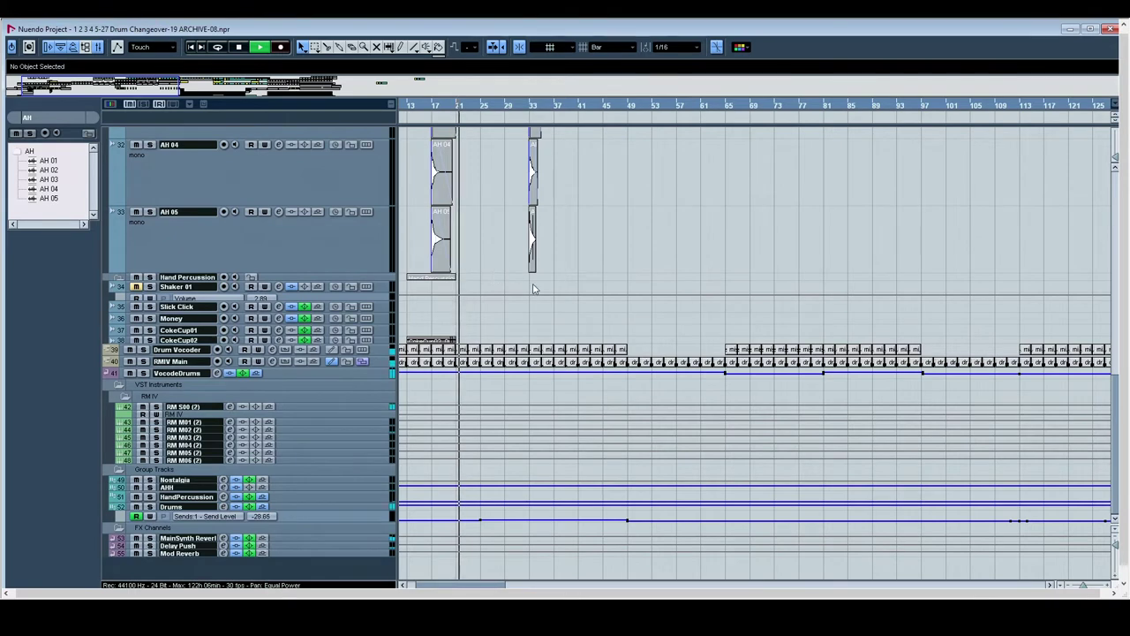
scroll(532, 289, up, 8)
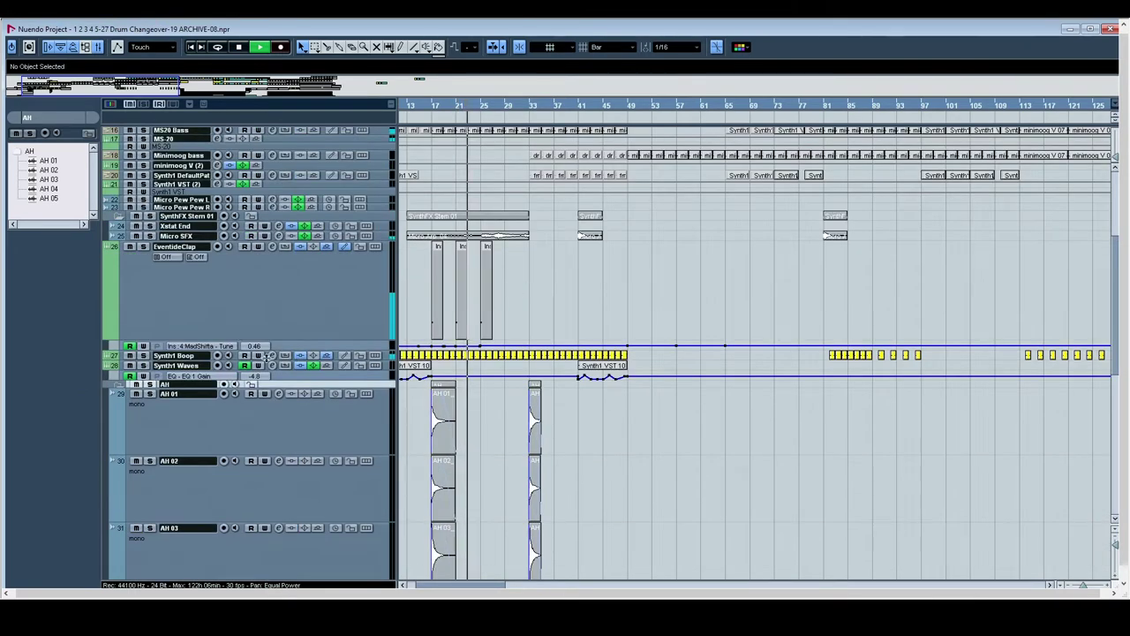
drag(313, 360, 369, 443)
scroll(533, 368, down, 8)
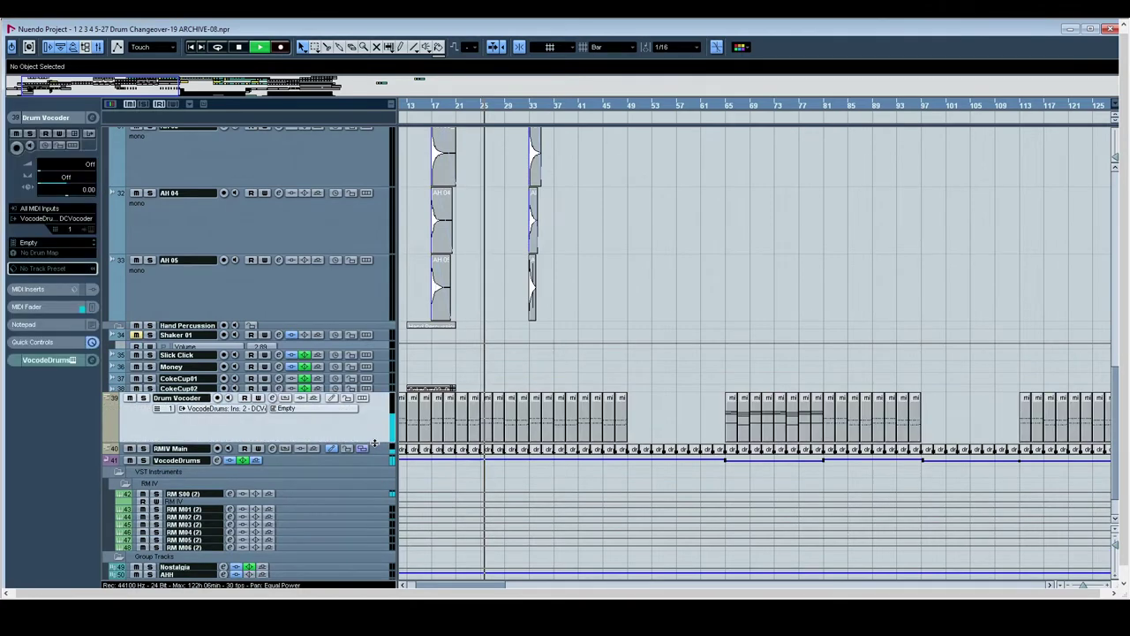
click(143, 449)
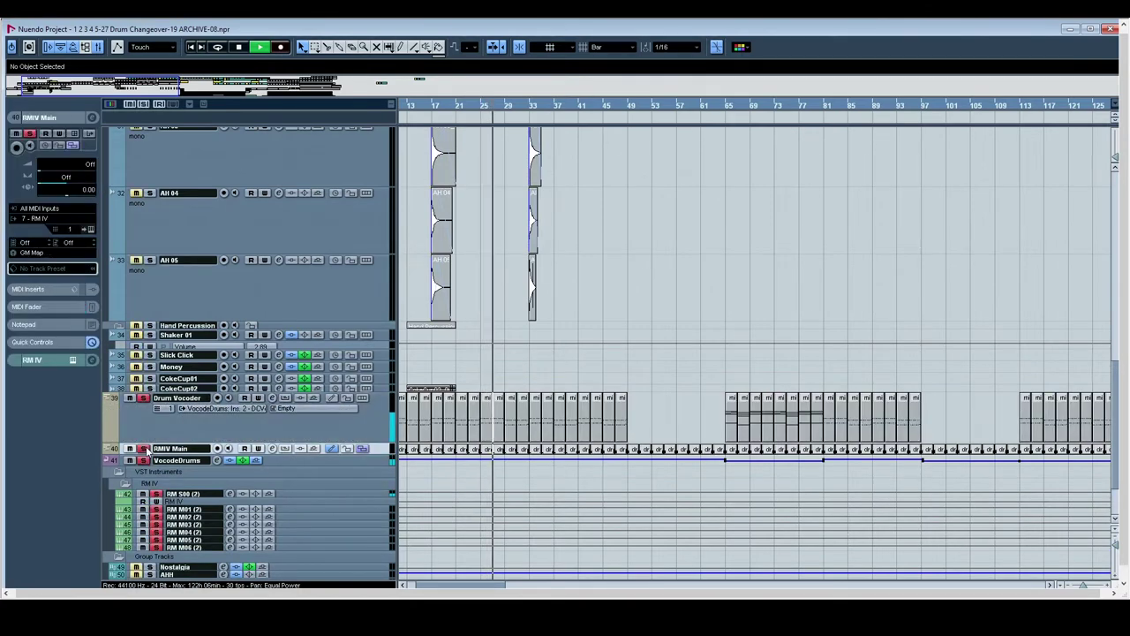
drag(767, 339, 855, 219)
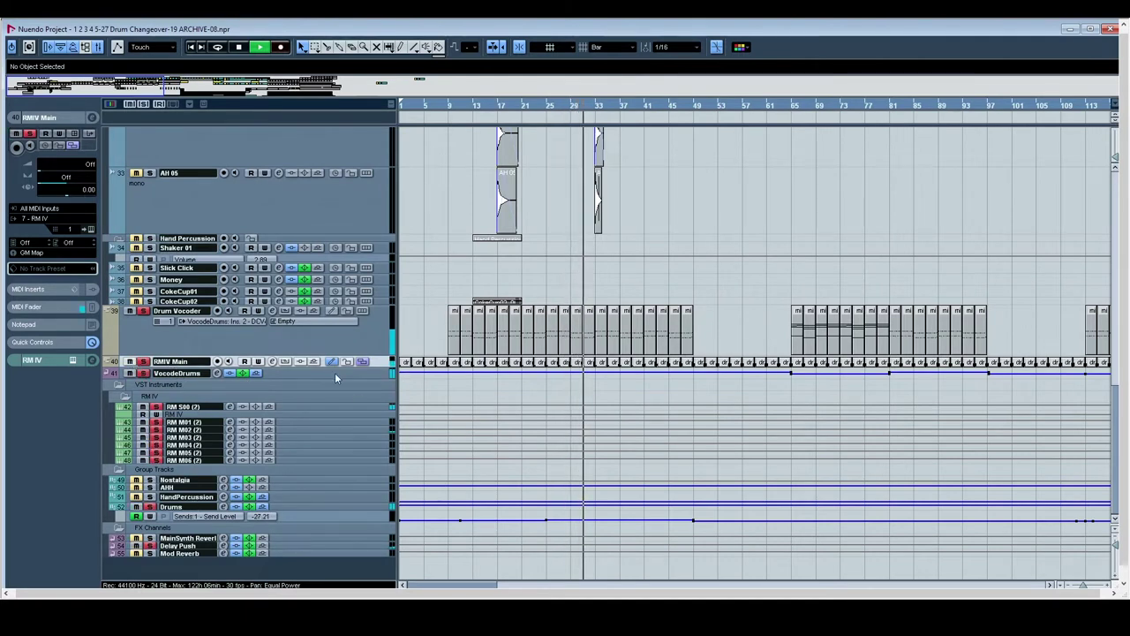
click(189, 374)
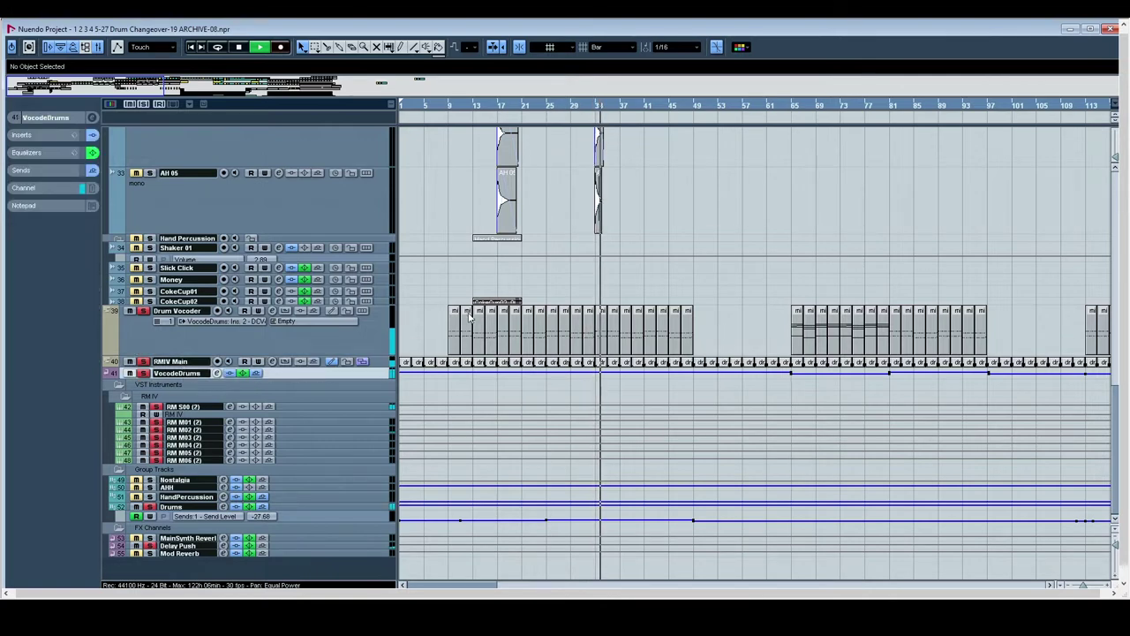
Step: Select the Drum Vocoder parts from bar 9 to bar 49 and view the minimoog V 07 notes in the Key Editor
drag(455, 107, 440, 166)
drag(427, 353, 963, 336)
double_click(963, 335)
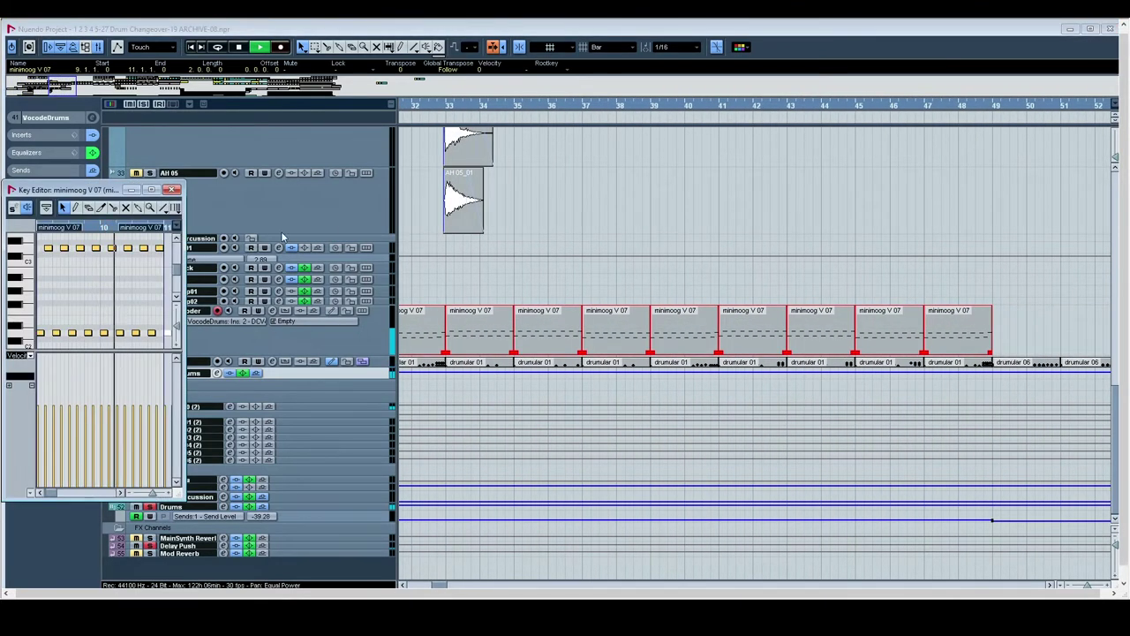
click(172, 190)
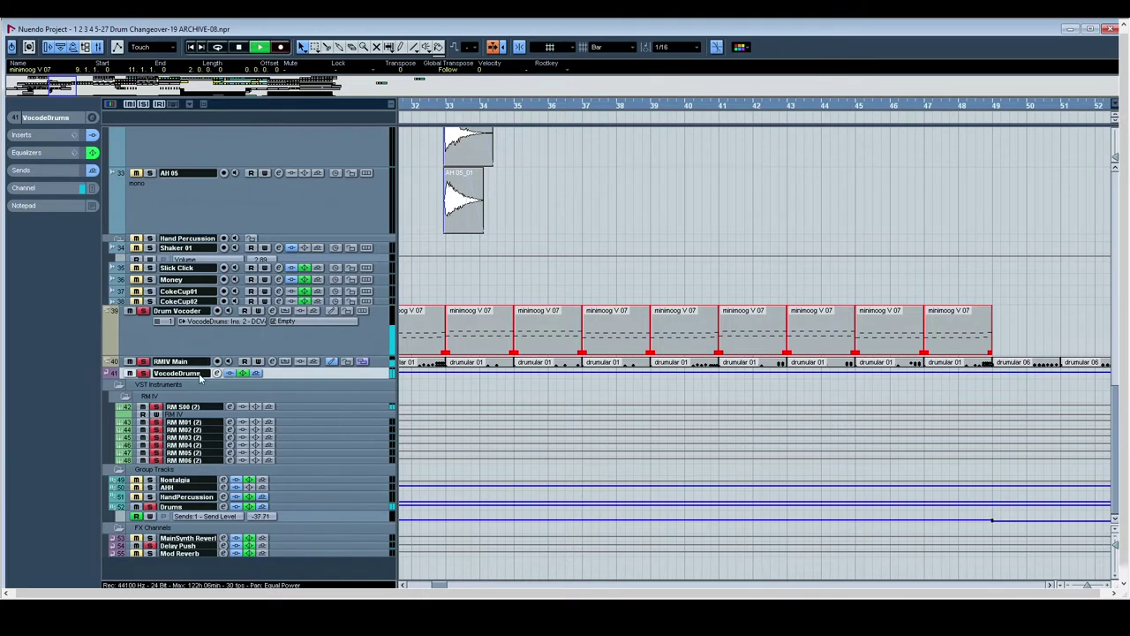
Step: Enlarge the VocodeDrums track to show its volume automation and look along the arrangement past the AH parts at bar 33
drag(365, 377, 365, 425)
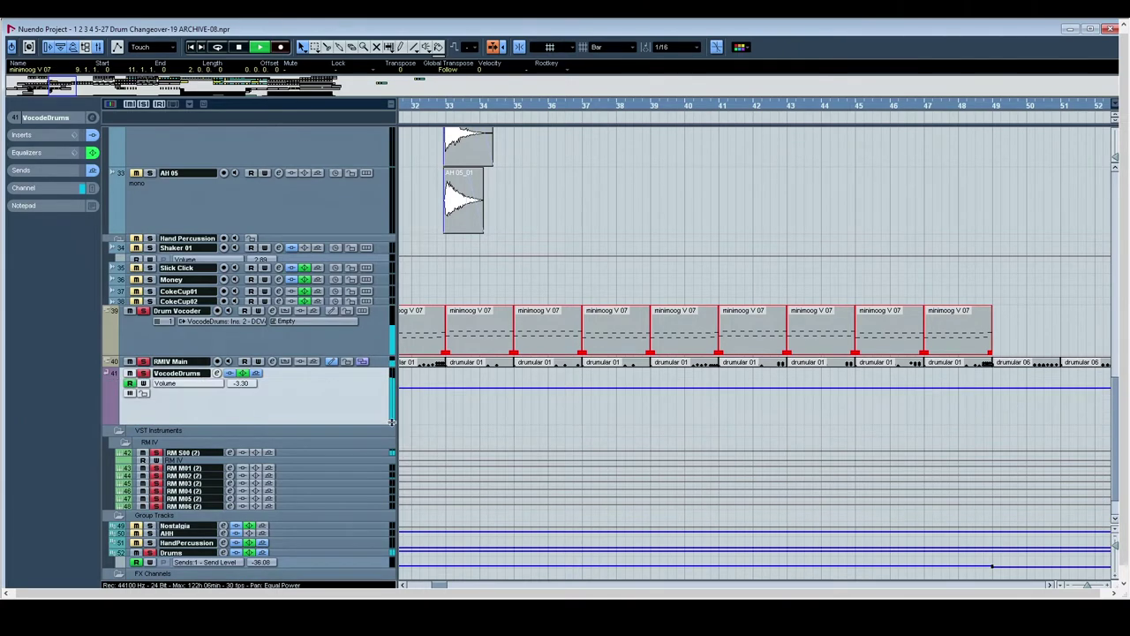
drag(501, 379, 863, 351)
scroll(840, 353, left, 6)
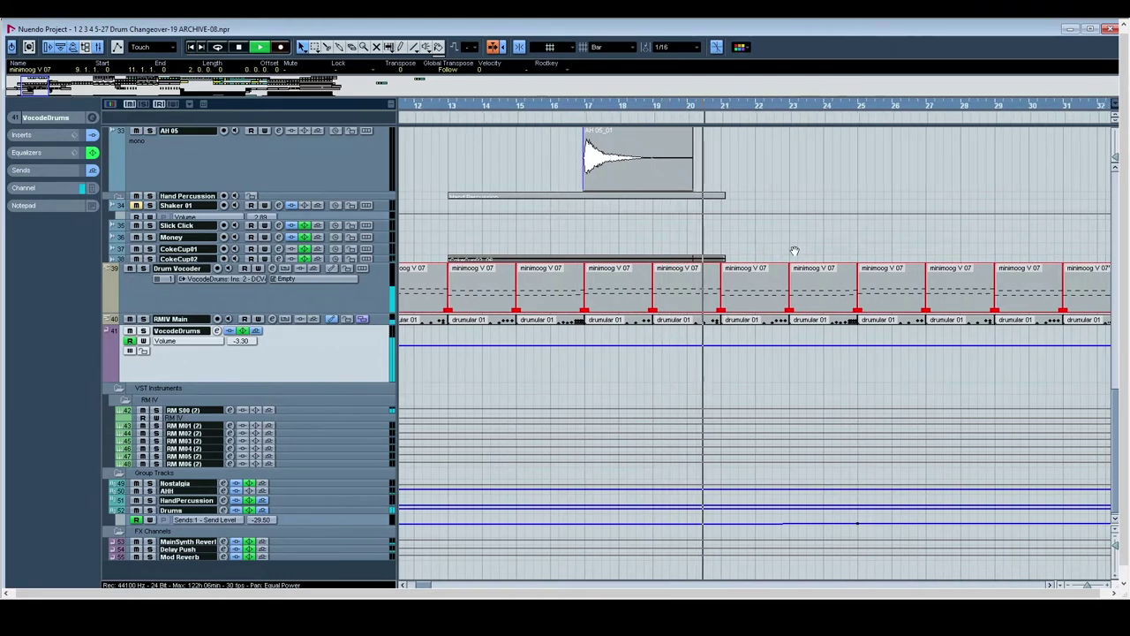
drag(795, 252, 630, 250)
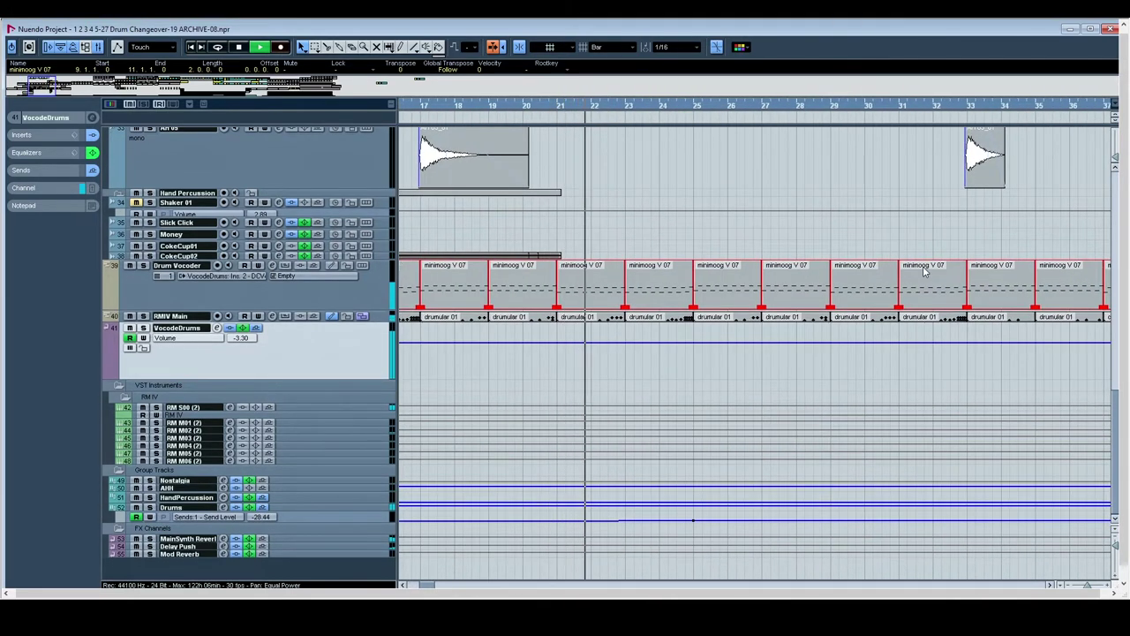
drag(927, 272, 689, 279)
scroll(706, 279, up, 3)
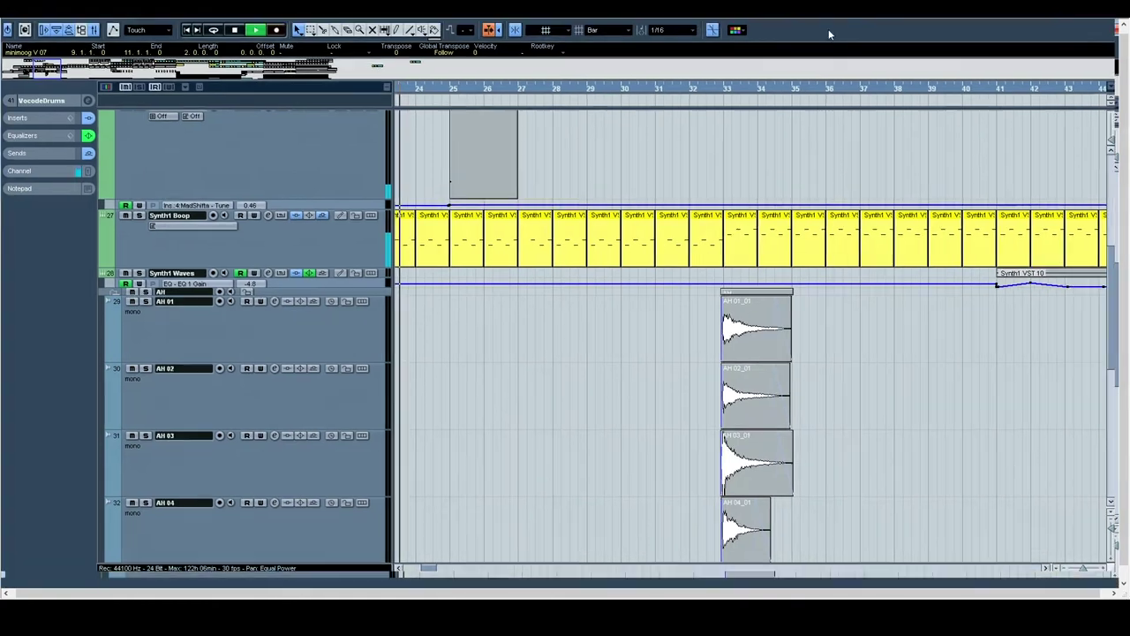
Step: Maximize the project window, zoom the timeline out to about bar 70, and compact the height of all tracks
double_click(828, 29)
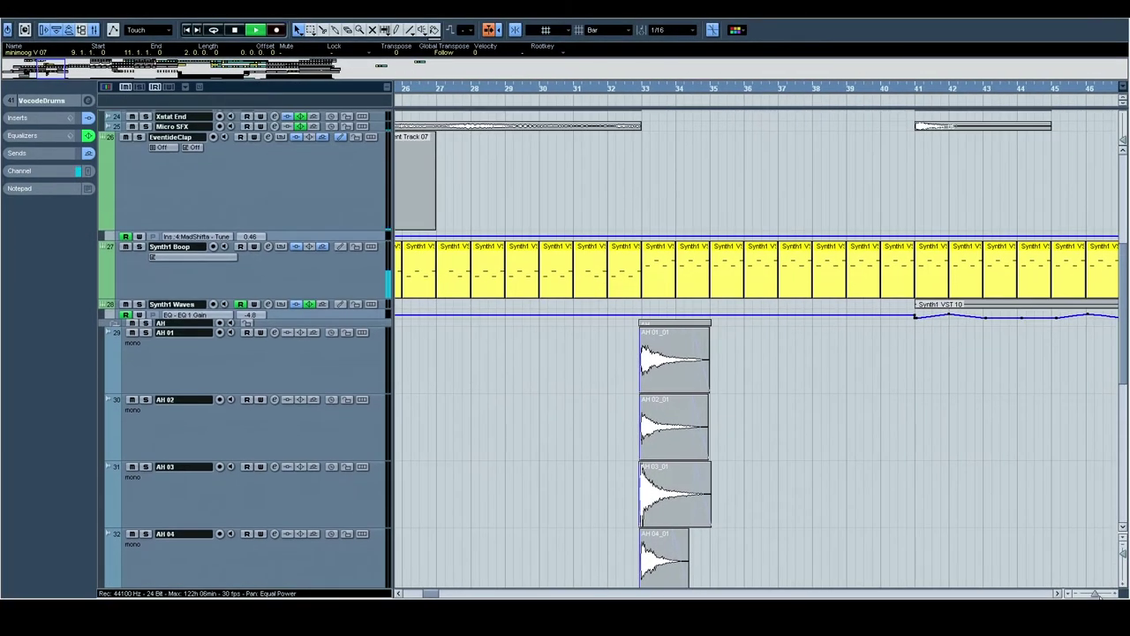
drag(1097, 595, 1091, 593)
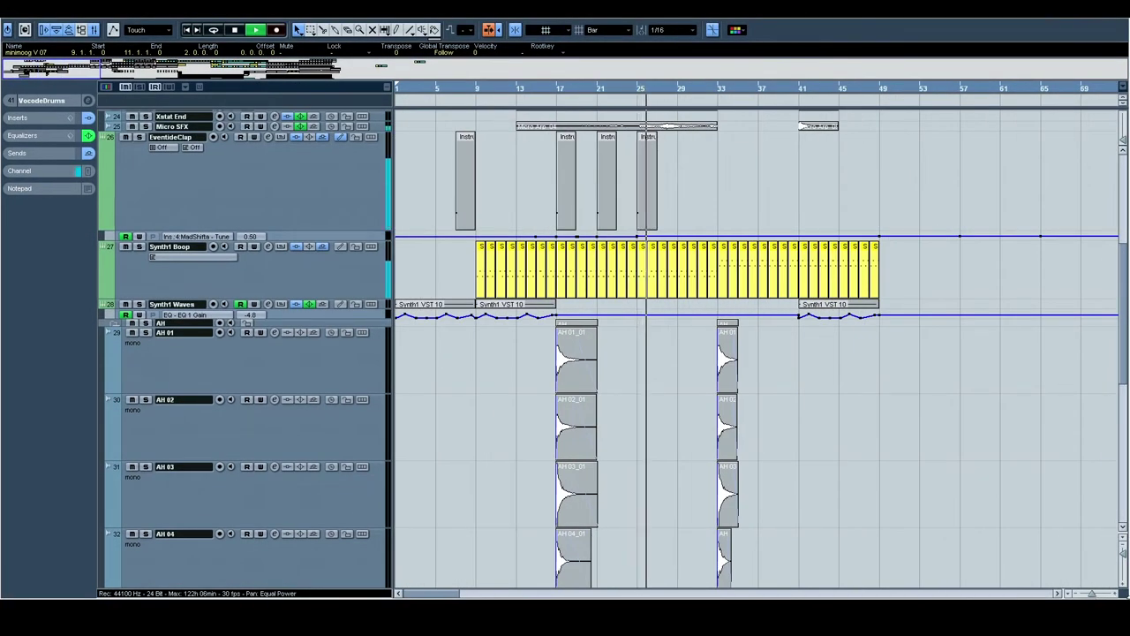
drag(1122, 553, 1123, 551)
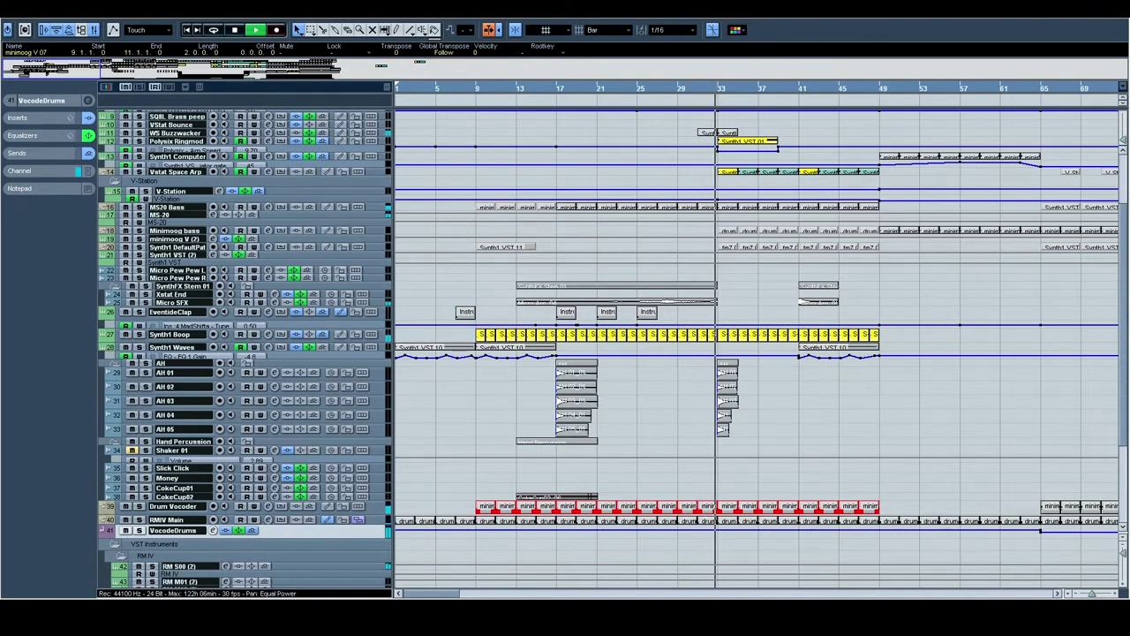
Step: Look through the tracks after bar 29 and enlarge Drum Vocoder and RMIV Main to show the notes in their parts
drag(802, 424, 569, 401)
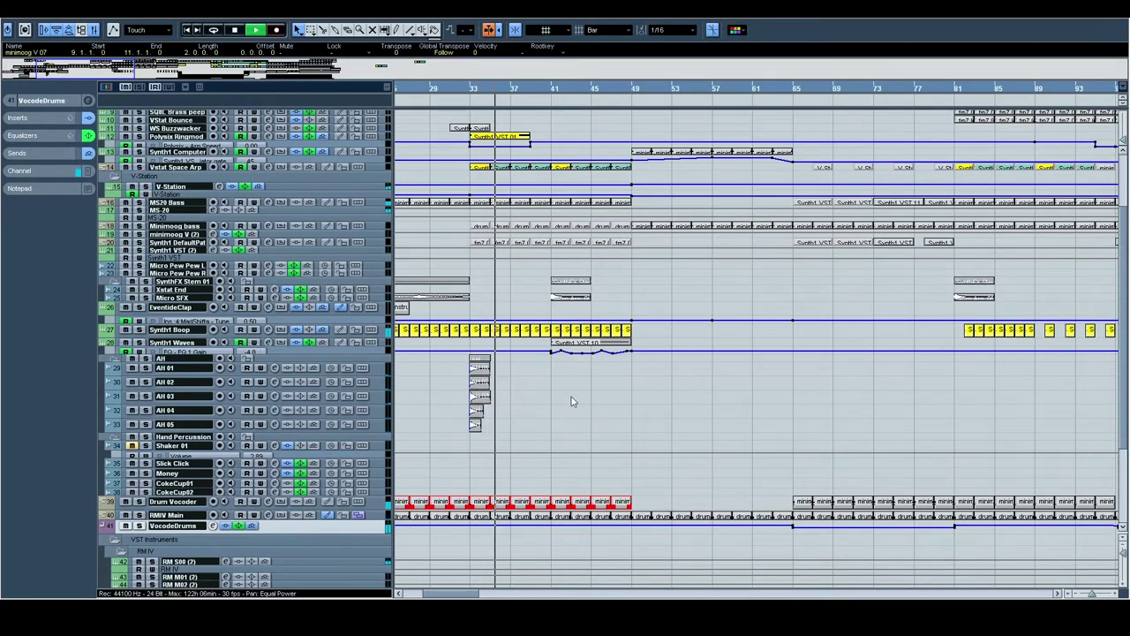
scroll(571, 396, down, 3)
scroll(596, 404, up, 6)
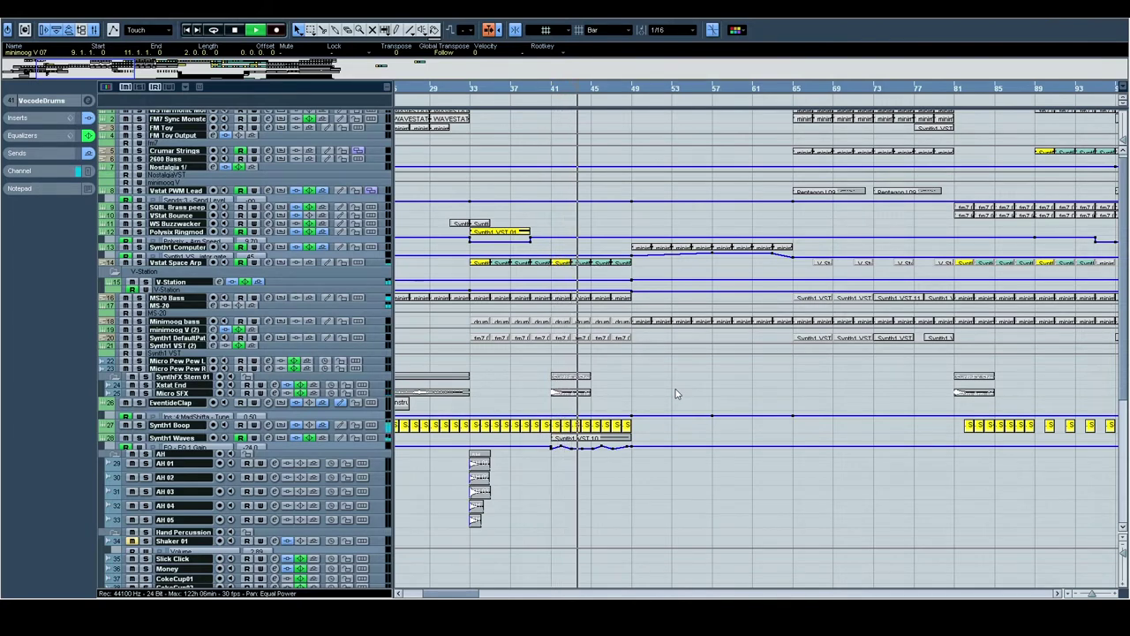
scroll(675, 394, down, 5)
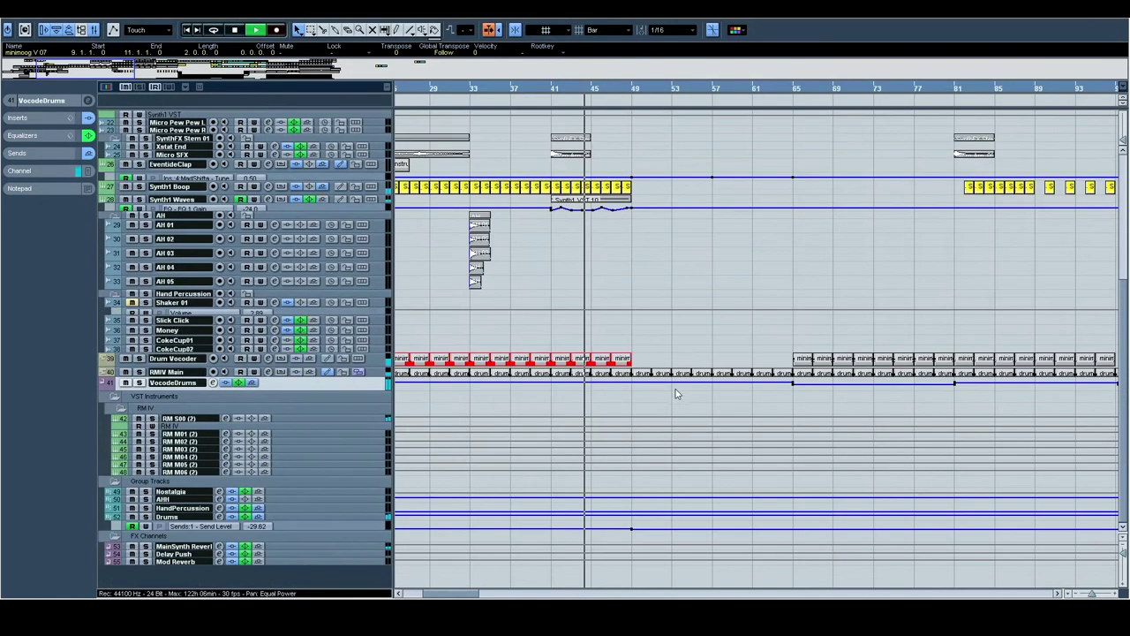
click(376, 362)
drag(376, 363, 377, 501)
click(377, 428)
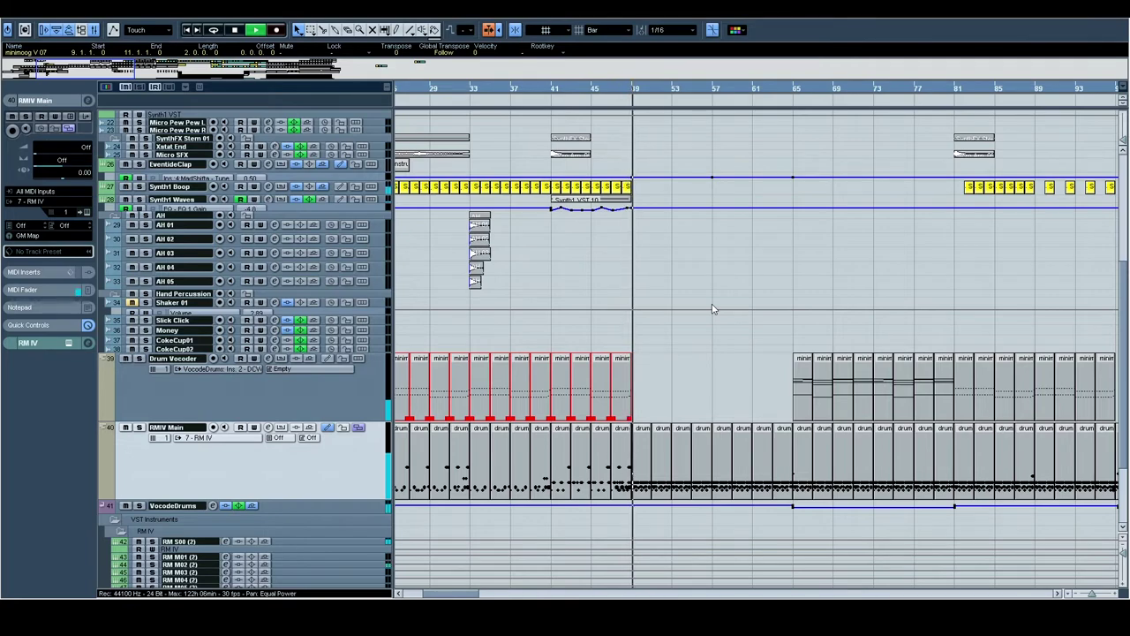
Step: Enlarge the Synth1 Computer track to show its parts from bar 49 to bar 65 and audition it in solo
scroll(713, 308, up, 3)
drag(714, 308, 459, 299)
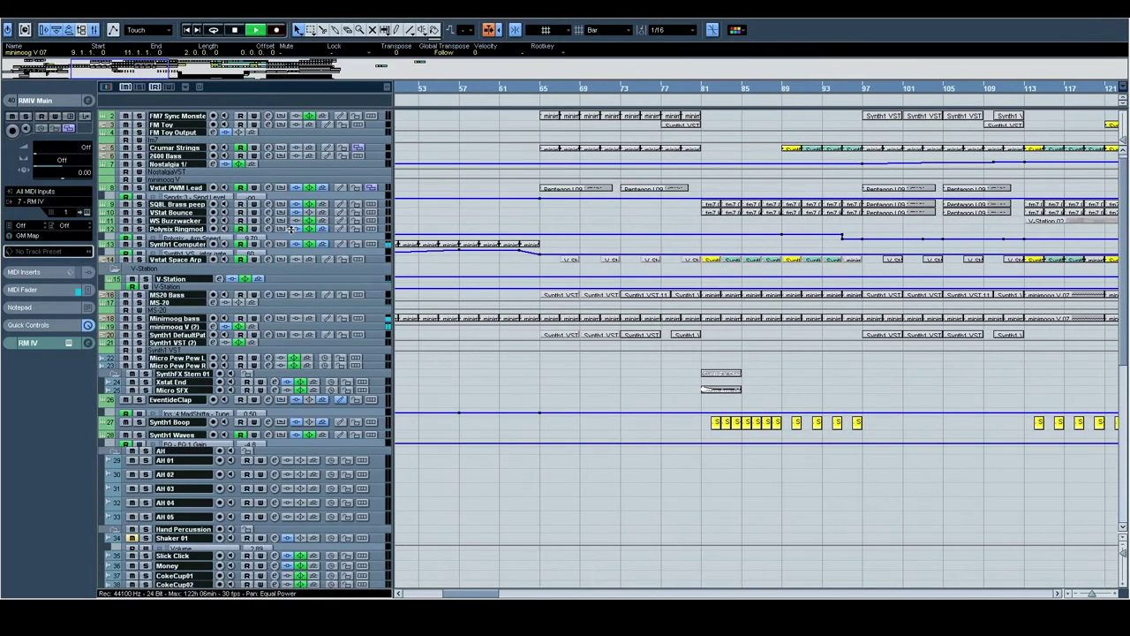
scroll(533, 277, left, 3)
scroll(548, 261, down, 1)
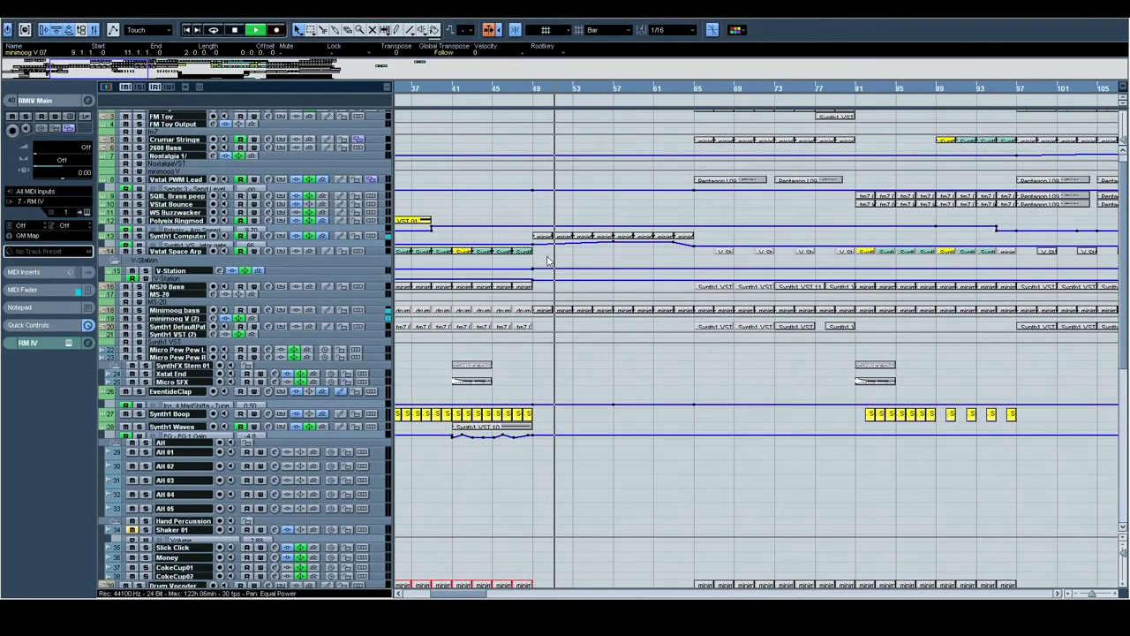
click(386, 237)
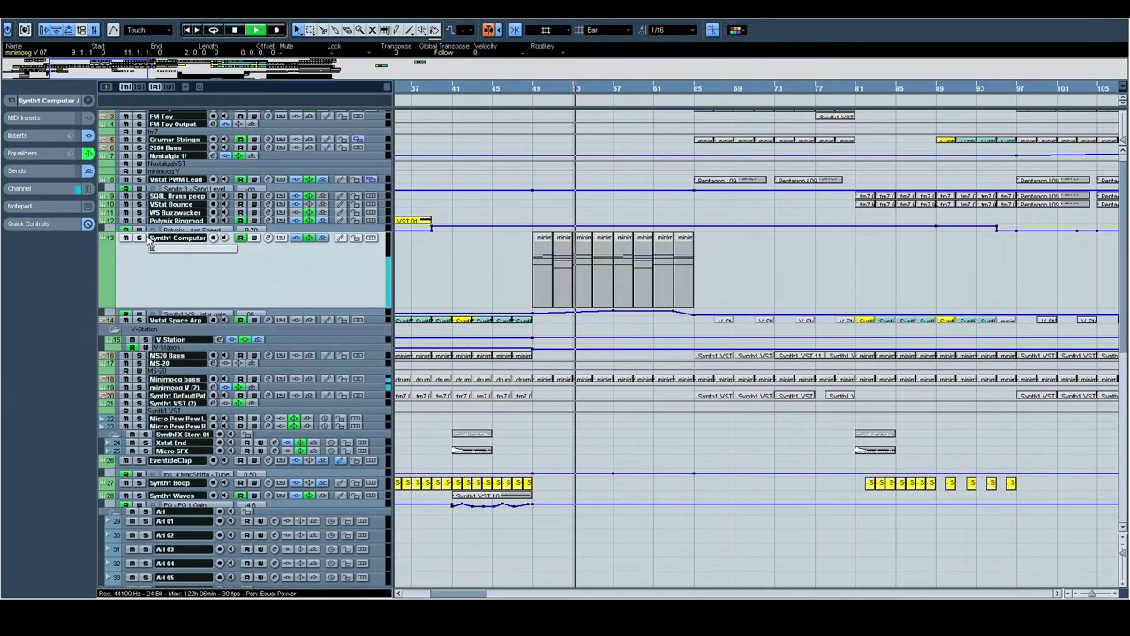
click(139, 238)
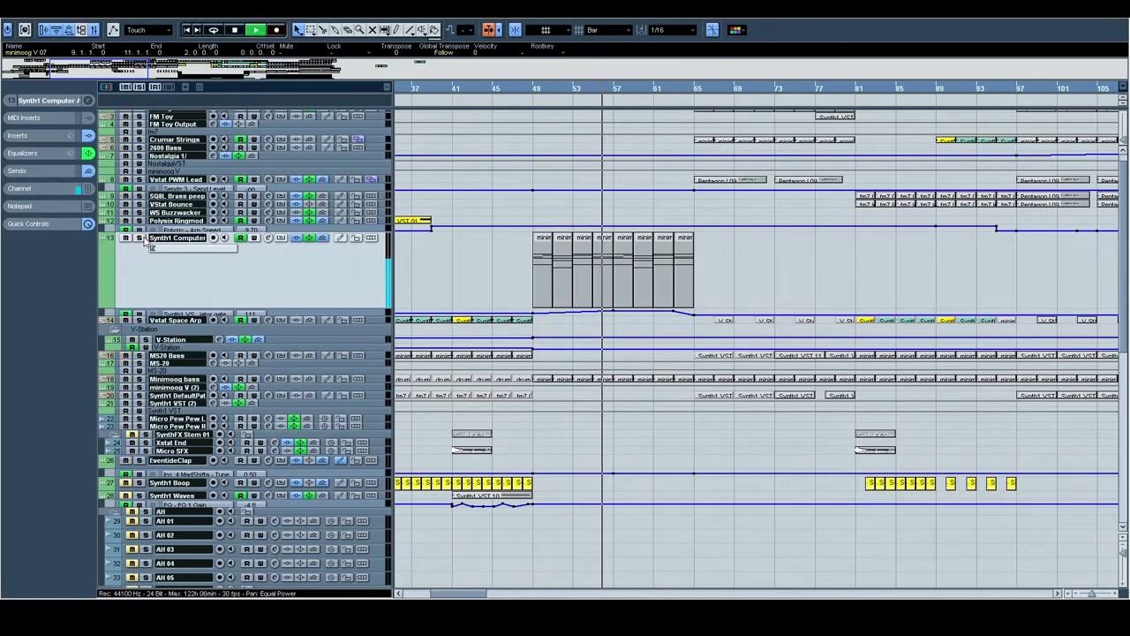
Step: Enlarge the Minimoog bass track, solo it, and restart playback at bar 49
scroll(144, 243, down, 10)
scroll(257, 207, up, 3)
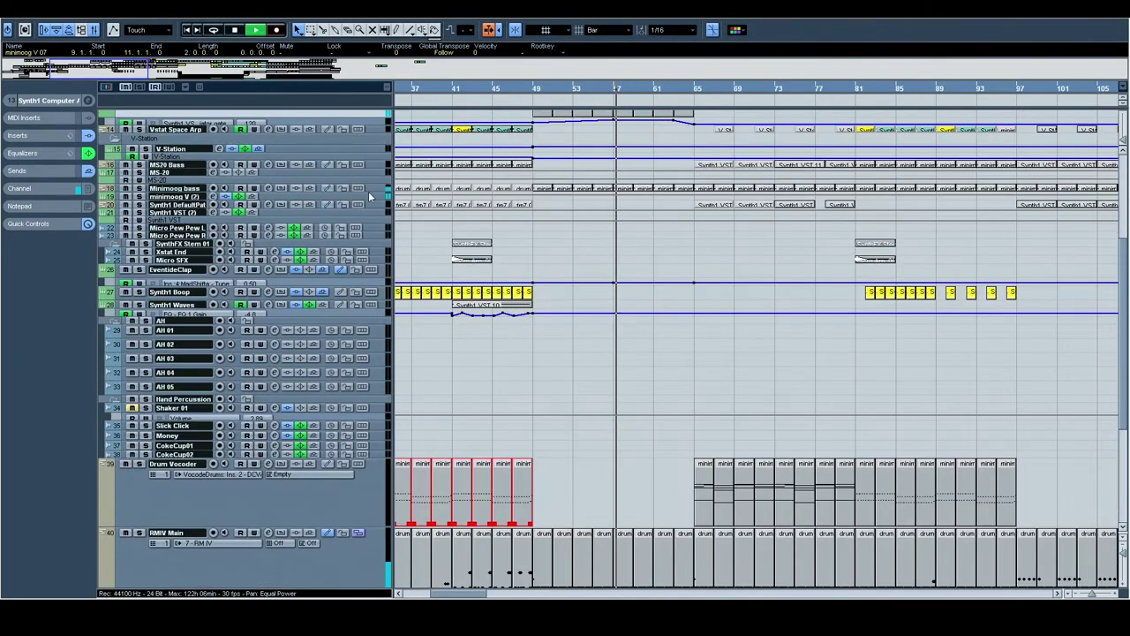
click(371, 188)
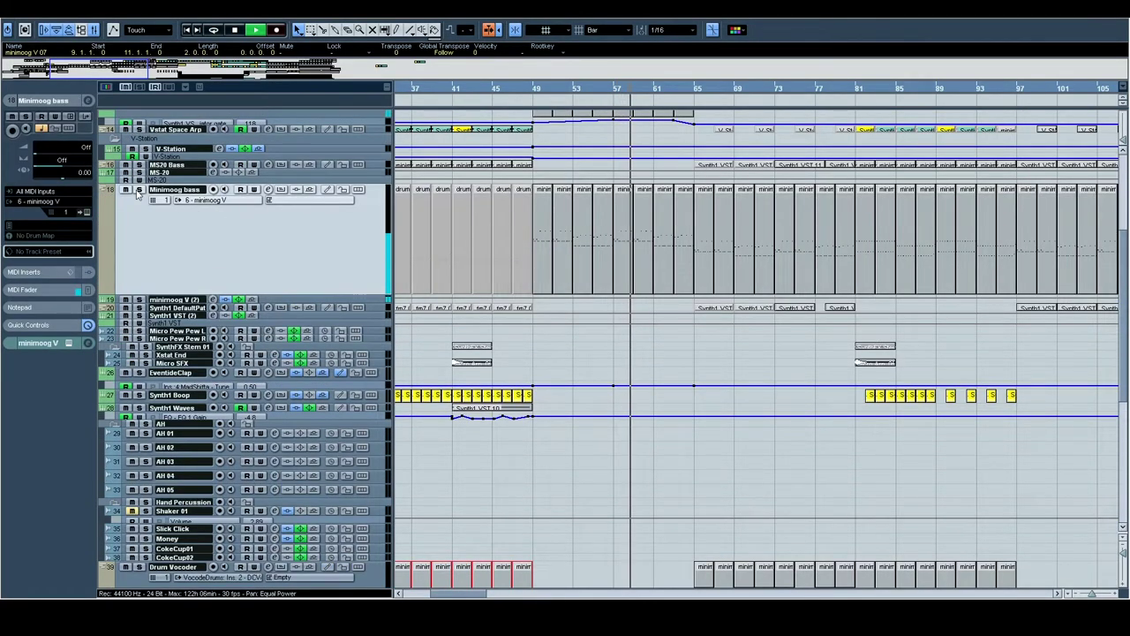
click(140, 189)
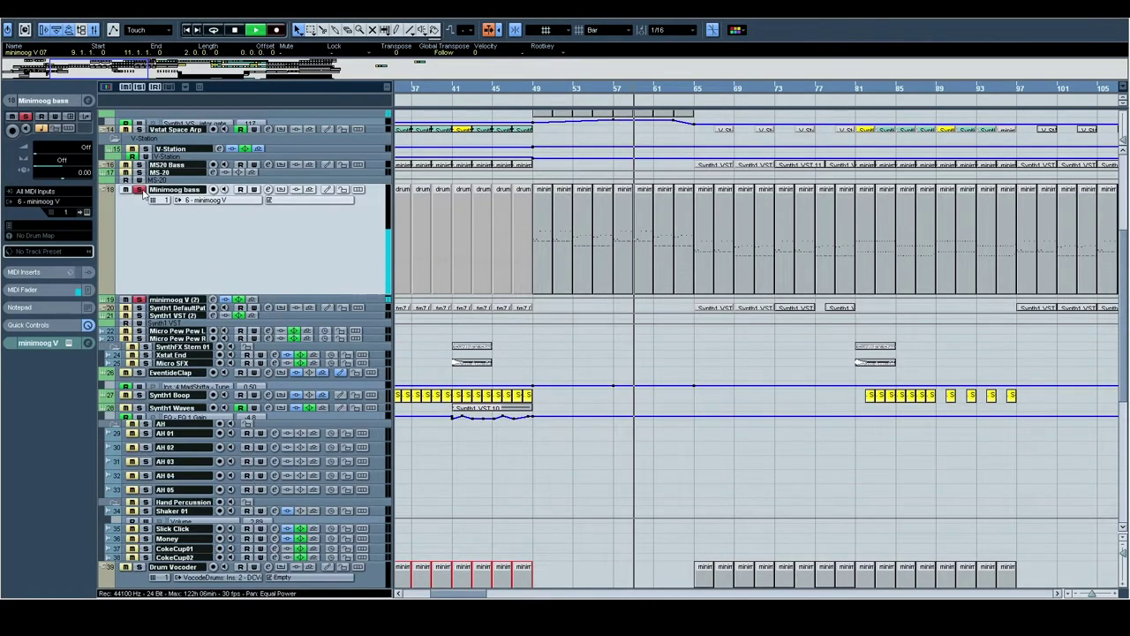
click(535, 92)
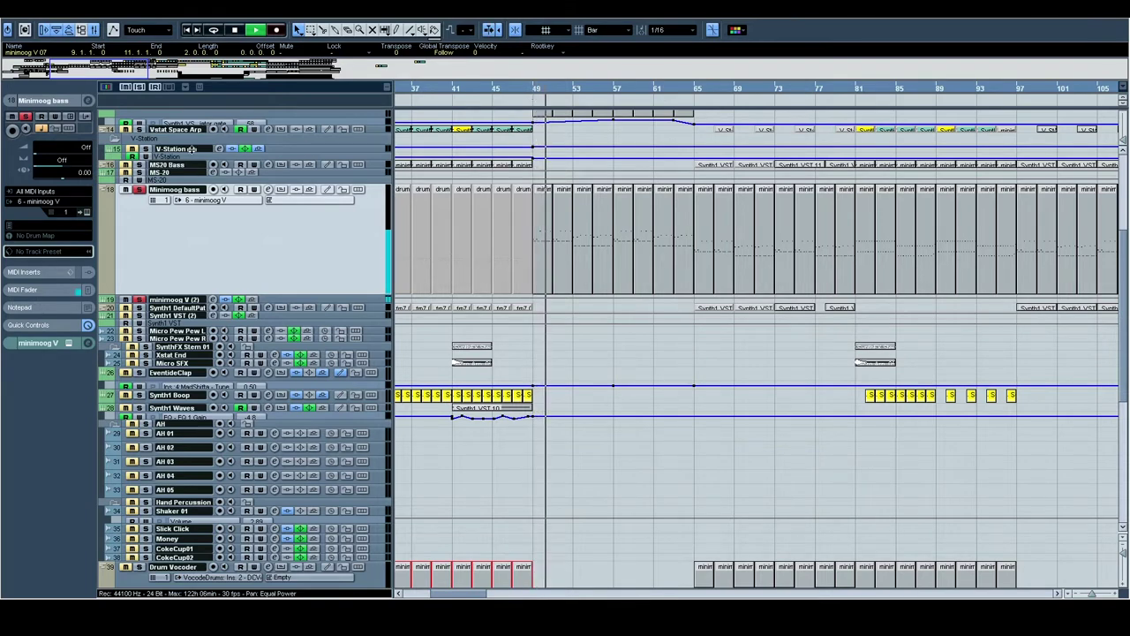
Step: Look at the Drum Vocoder and RMIV Main parts past bar 49, then mark bars 49 to 65 with the locators and clear the selection
scroll(595, 264, down, 6)
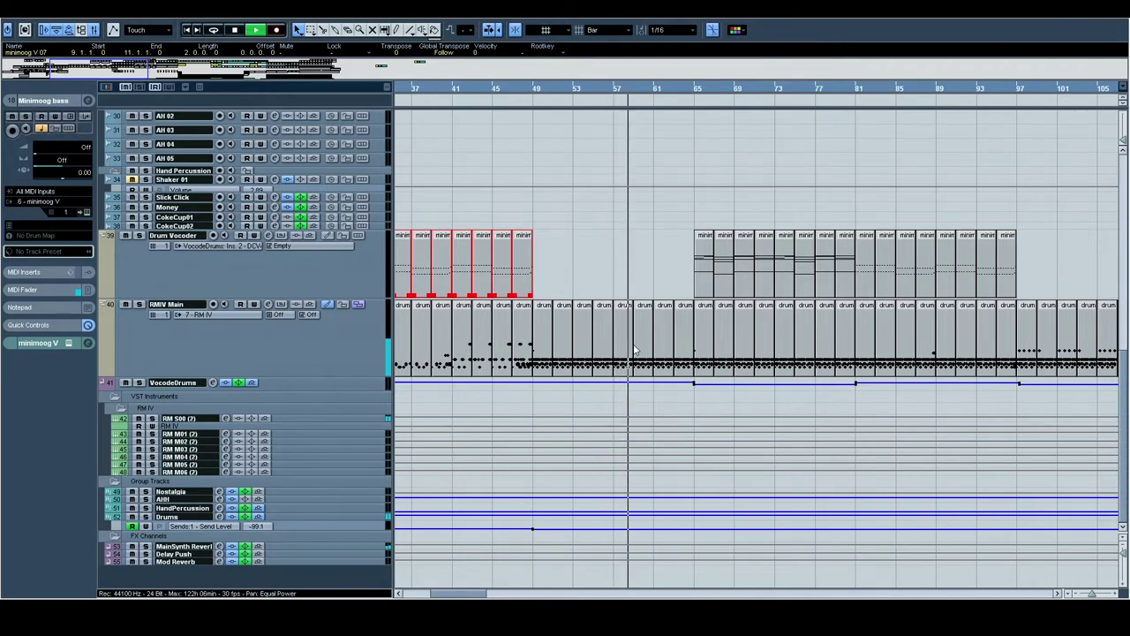
drag(678, 342, 575, 344)
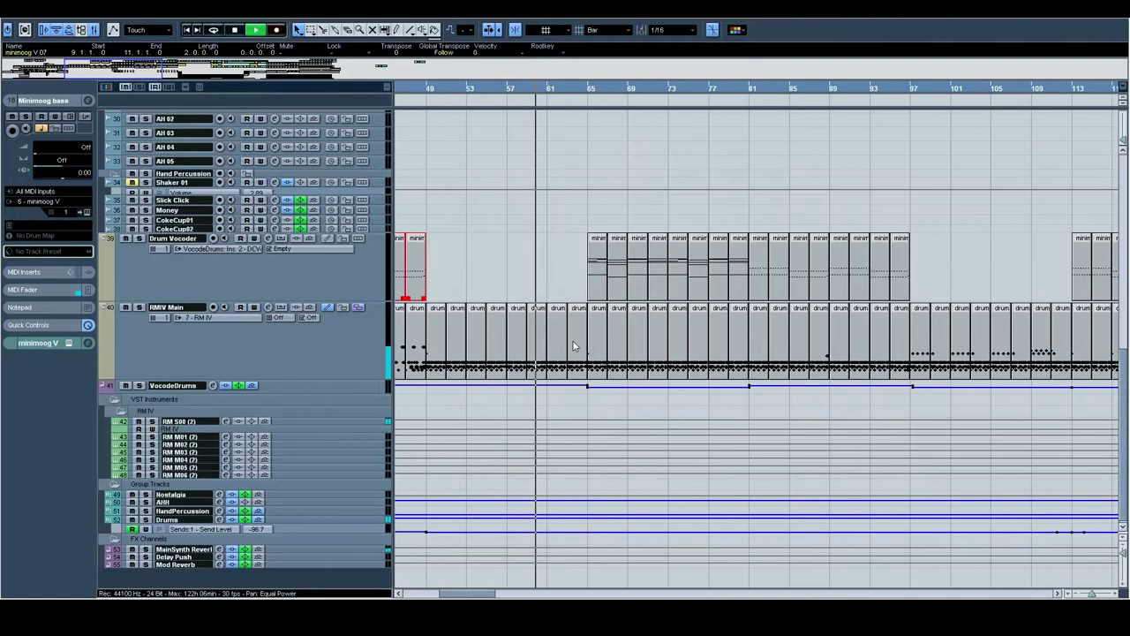
scroll(575, 344, up, 4)
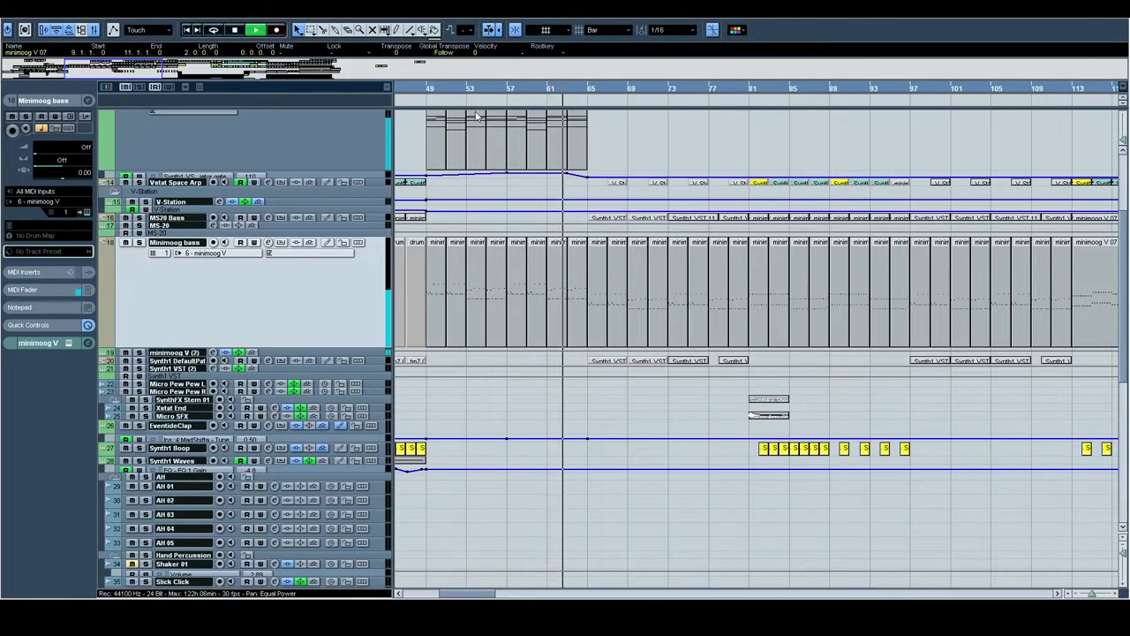
alt+click(586, 86)
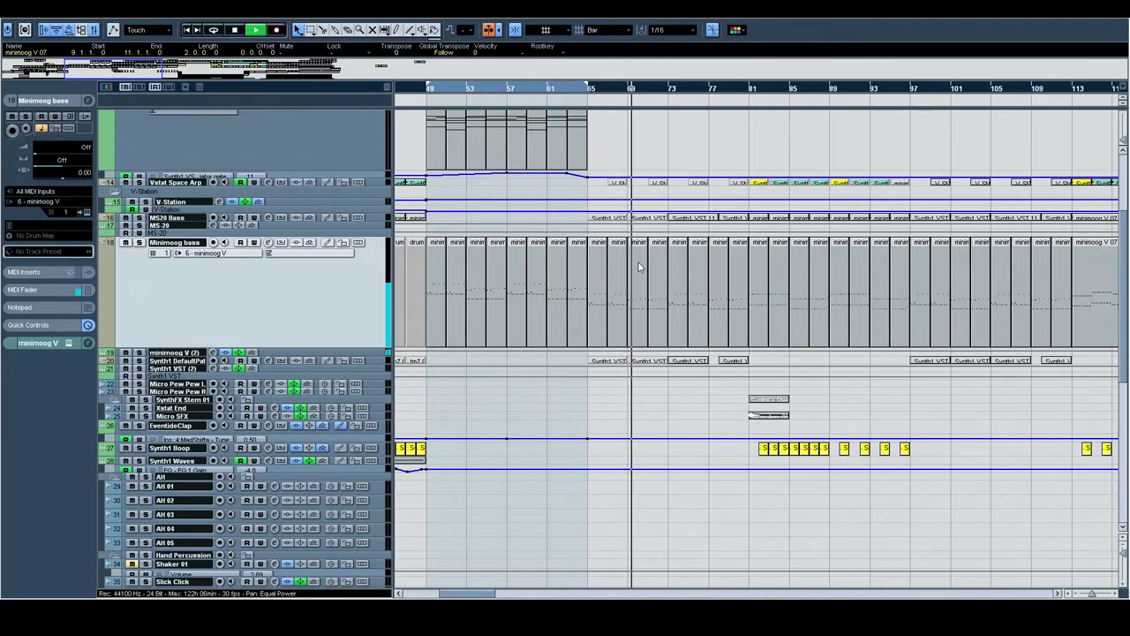
click(712, 409)
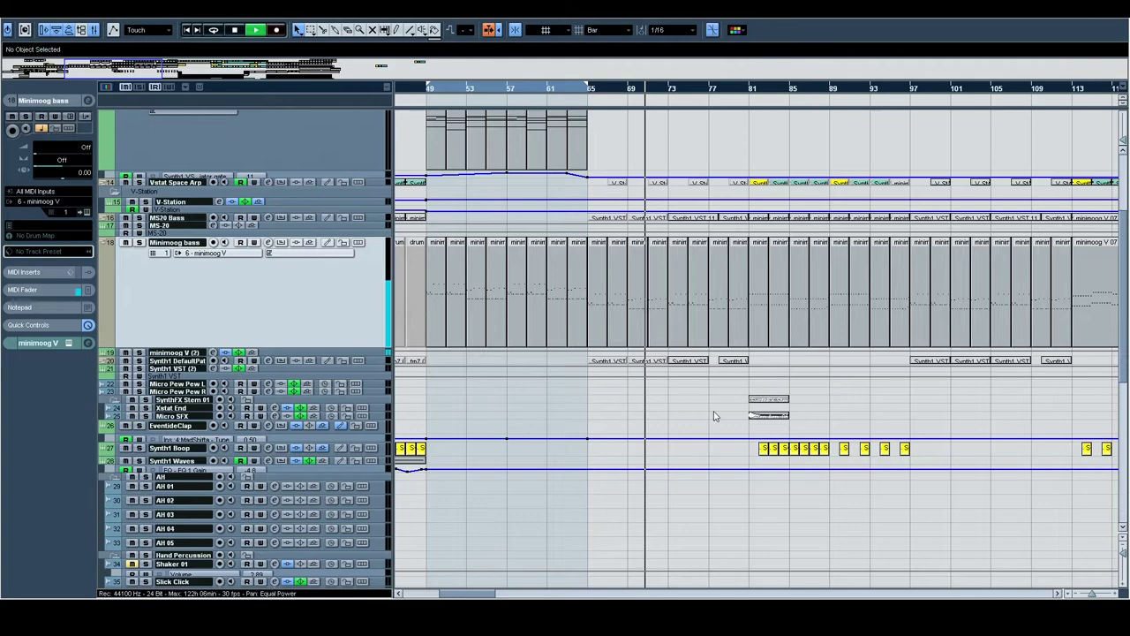
Step: Enlarge the VStat Bounce track and cycle playback over bars 81 to 89, then move the cycle range to bars 89 to 97
scroll(706, 409, down, 6)
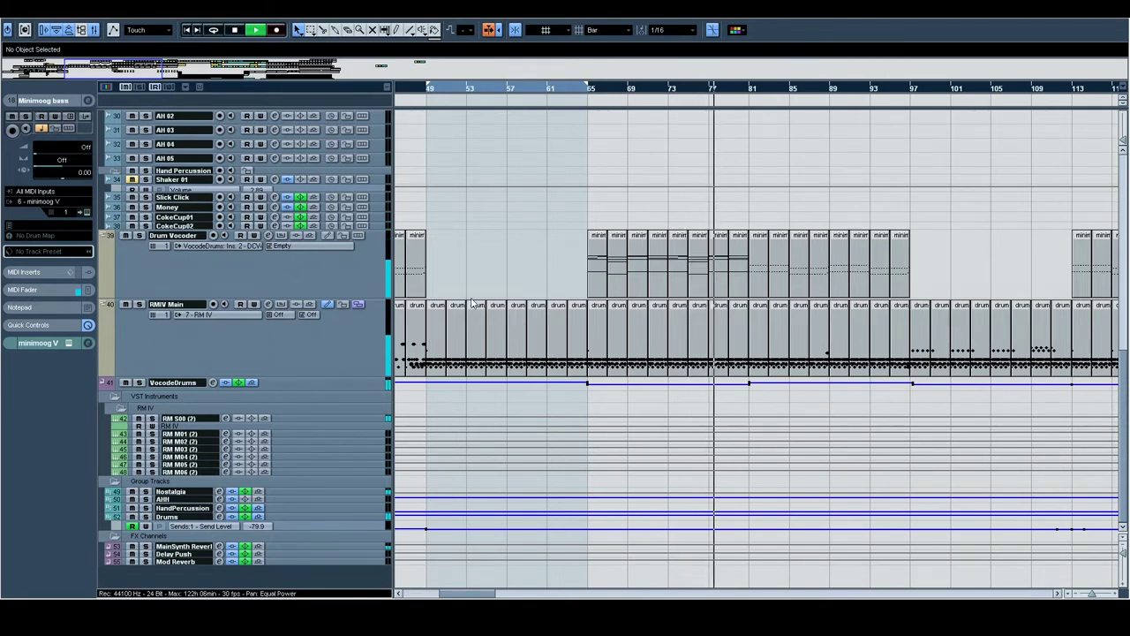
scroll(516, 306, up, 5)
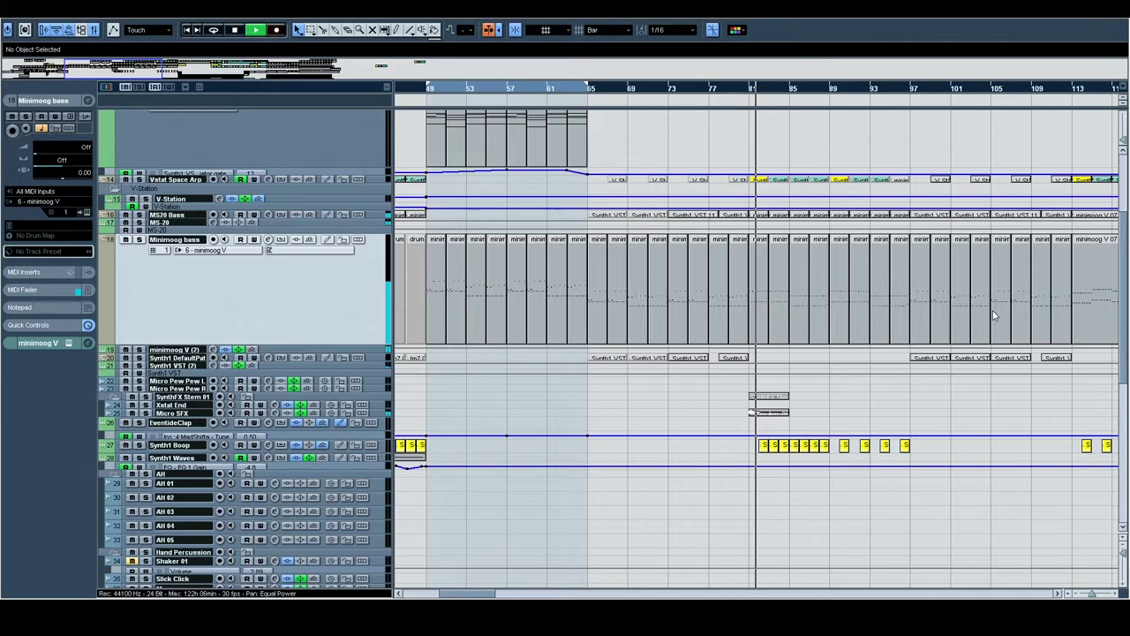
scroll(993, 315, right, 4)
scroll(661, 318, up, 3)
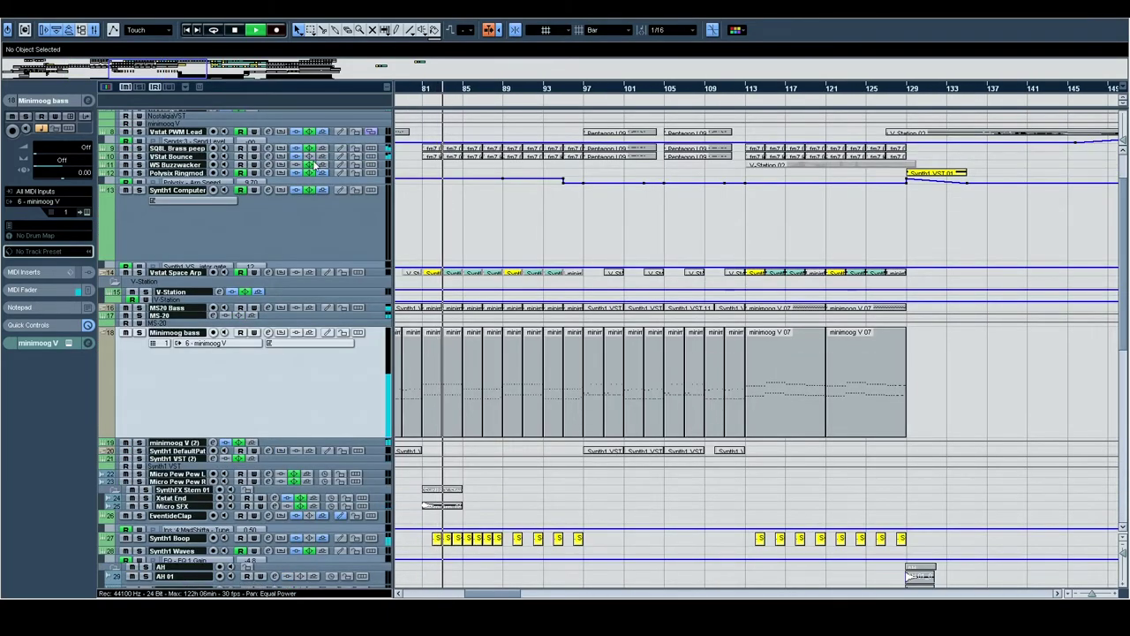
scroll(393, 194, up, 2)
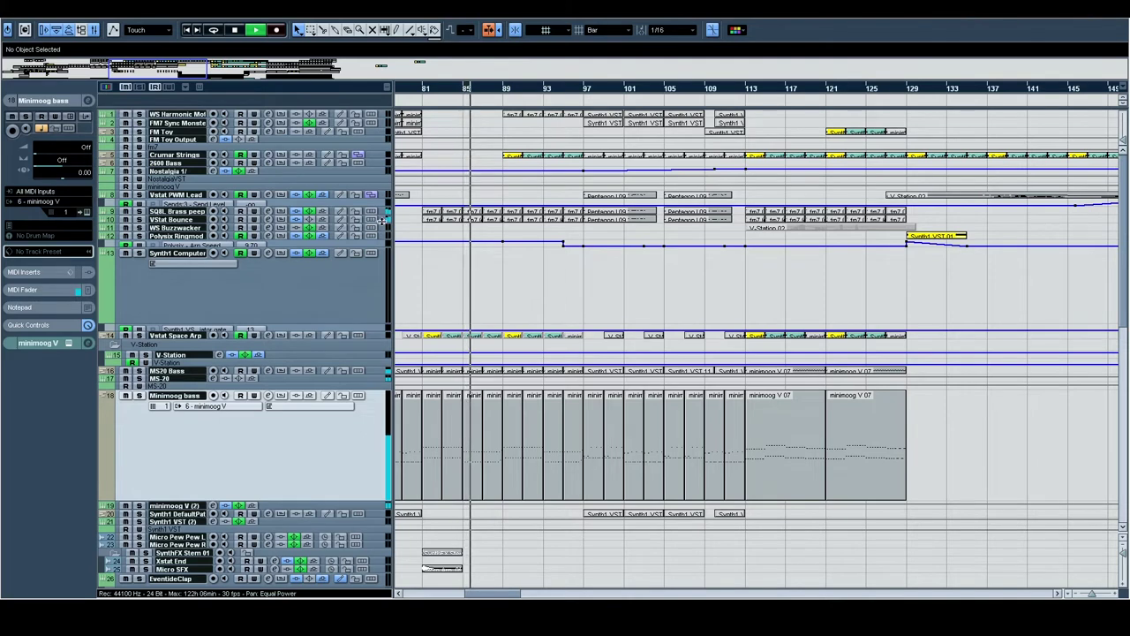
drag(381, 226, 389, 248)
ctrl+click(424, 91)
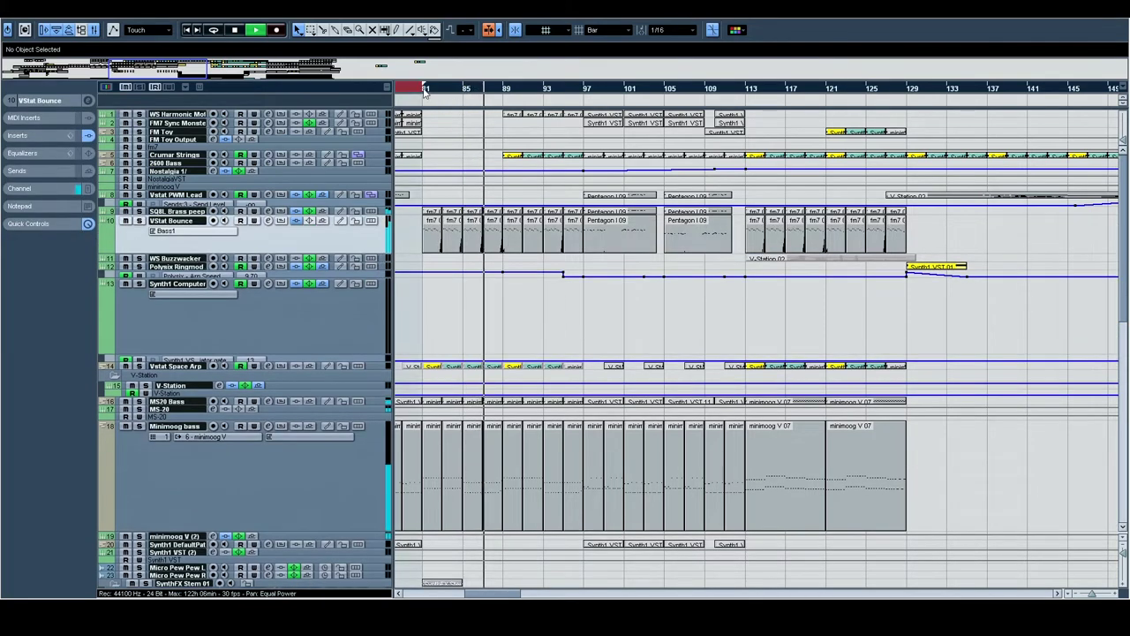
alt+click(506, 91)
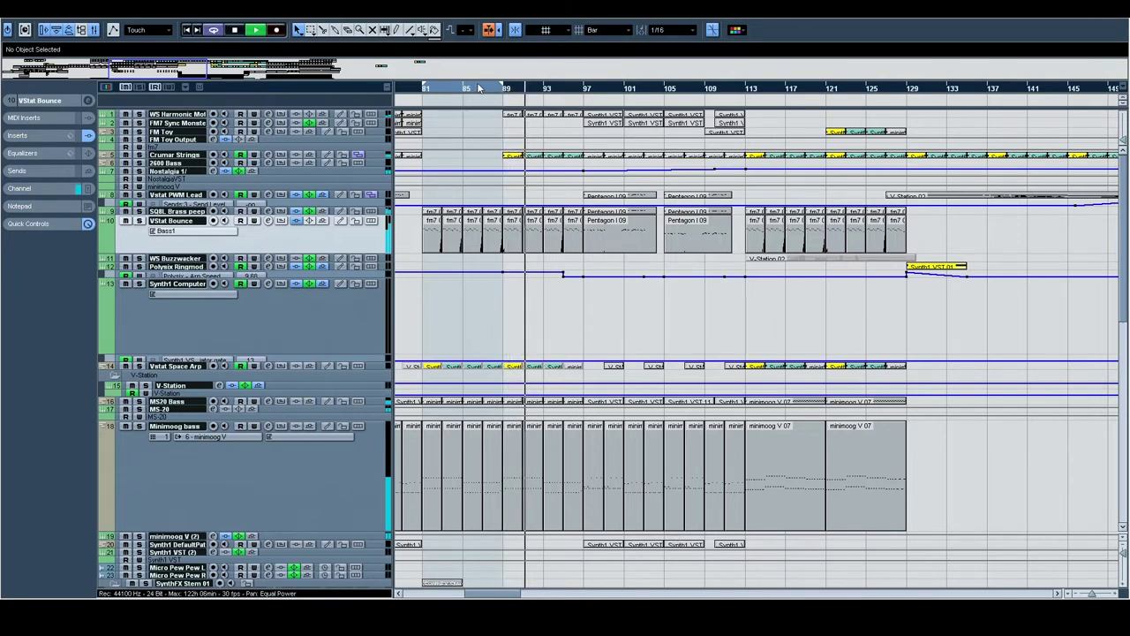
drag(477, 88, 562, 89)
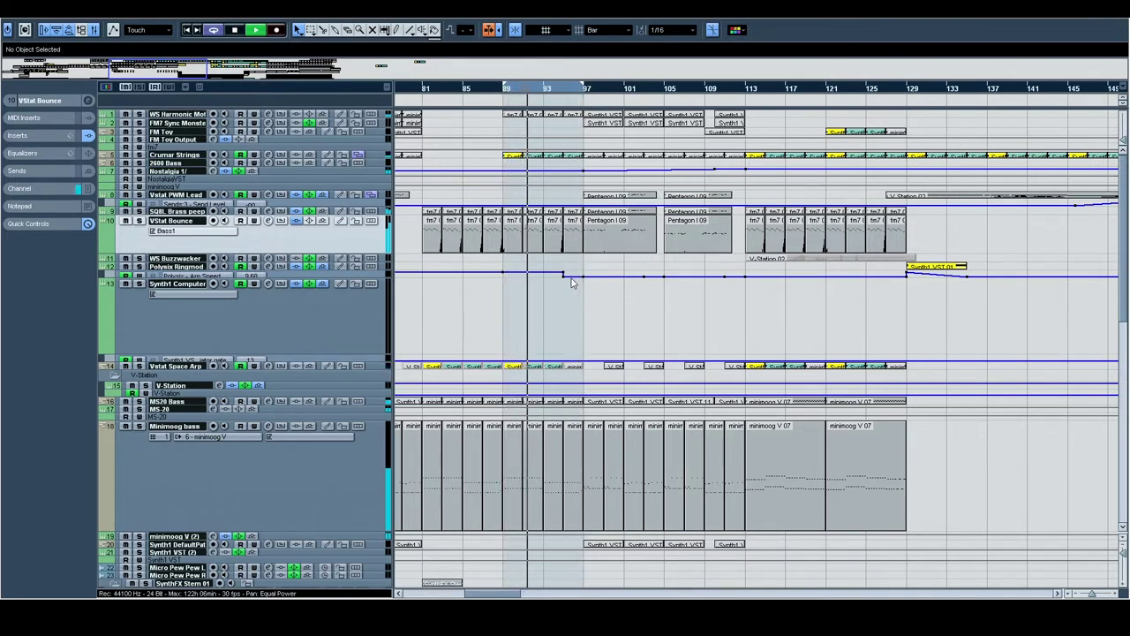
Step: Open the VStat Bounce parts from bar 89 to bar 97 in the Key Editor, examine their notes and modulation, and close it
drag(517, 259, 578, 241)
double_click(577, 241)
scroll(409, 250, up, 3)
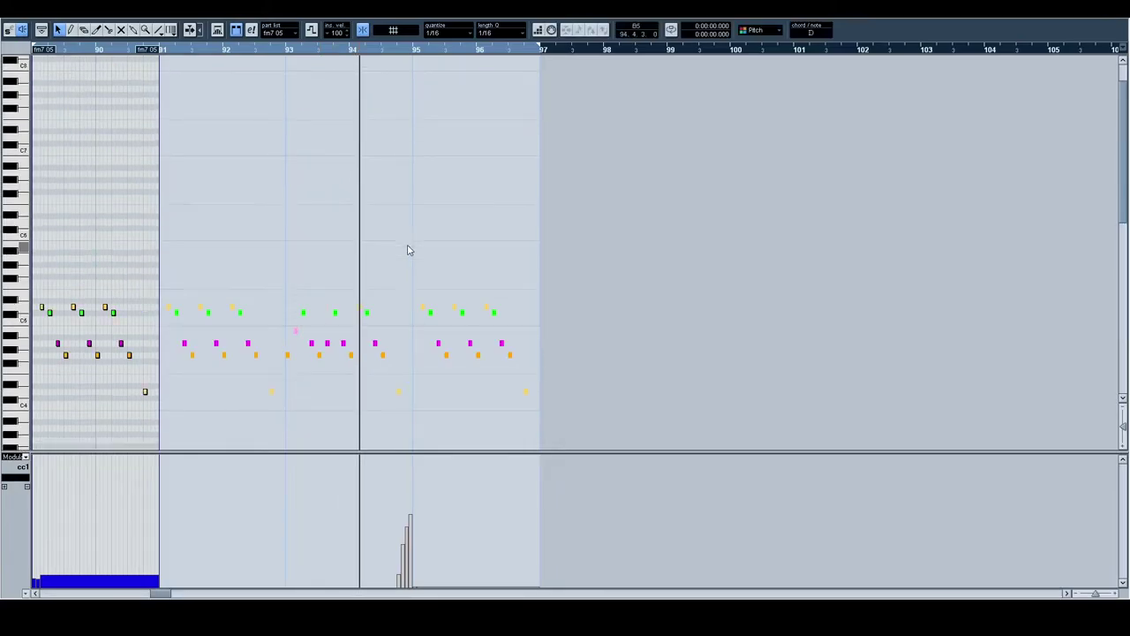
click(394, 316)
scroll(394, 316, down, 3)
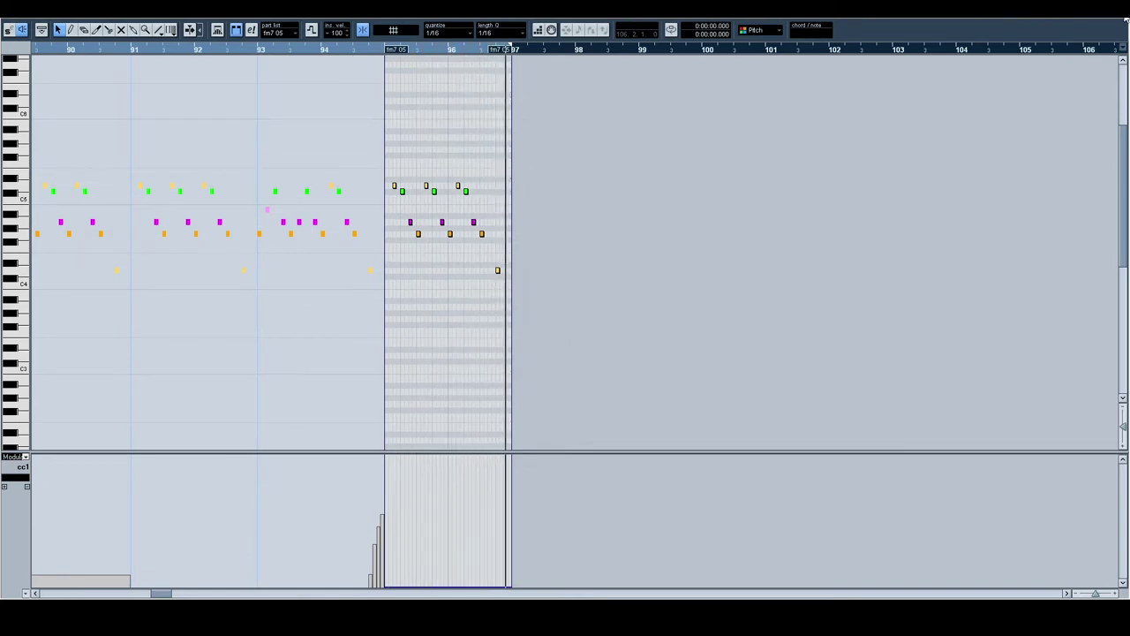
key(Return)
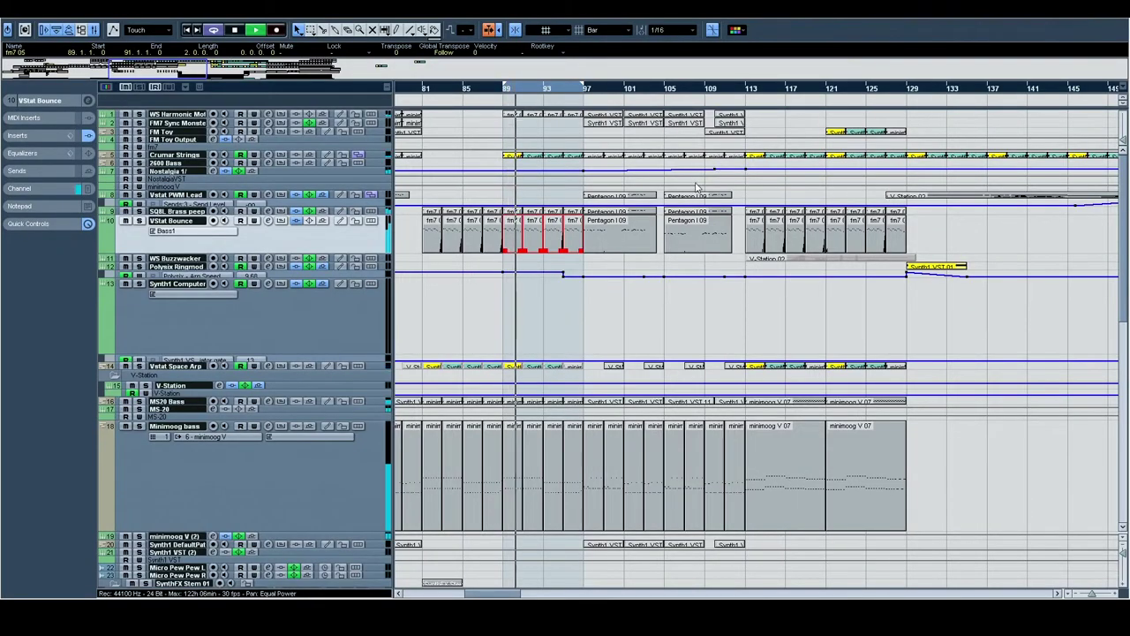
Step: Clear the part selection, check the drum tracks around bar 97, and enlarge the Synth1 DefaultPatch track to show its parts
click(603, 320)
scroll(603, 320, down, 5)
scroll(603, 319, down, 3)
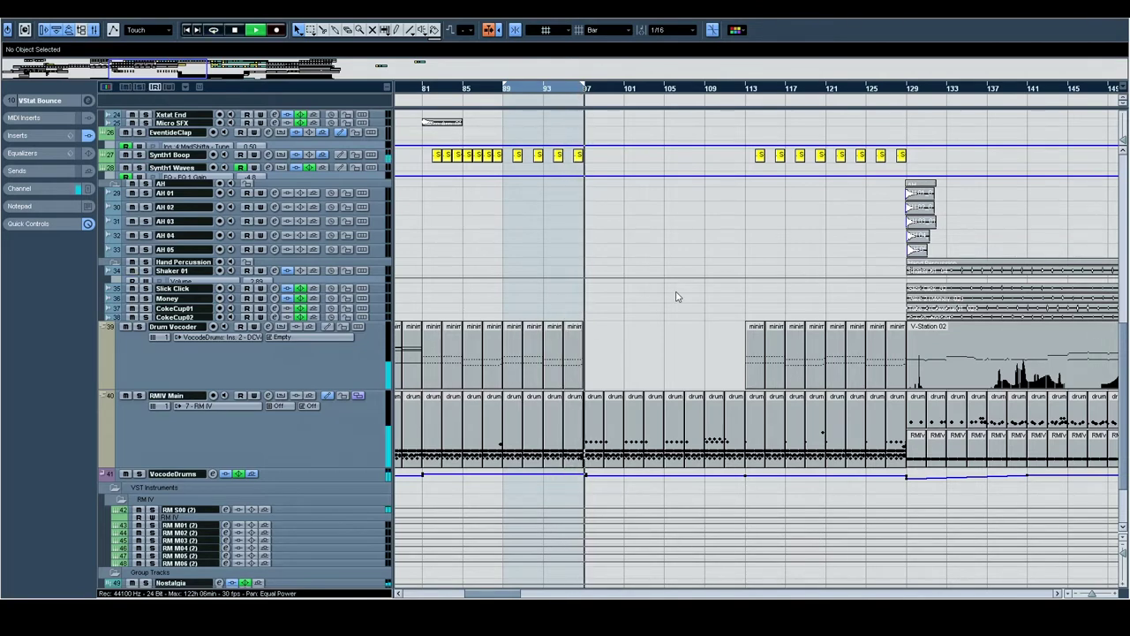
scroll(675, 296, up, 5)
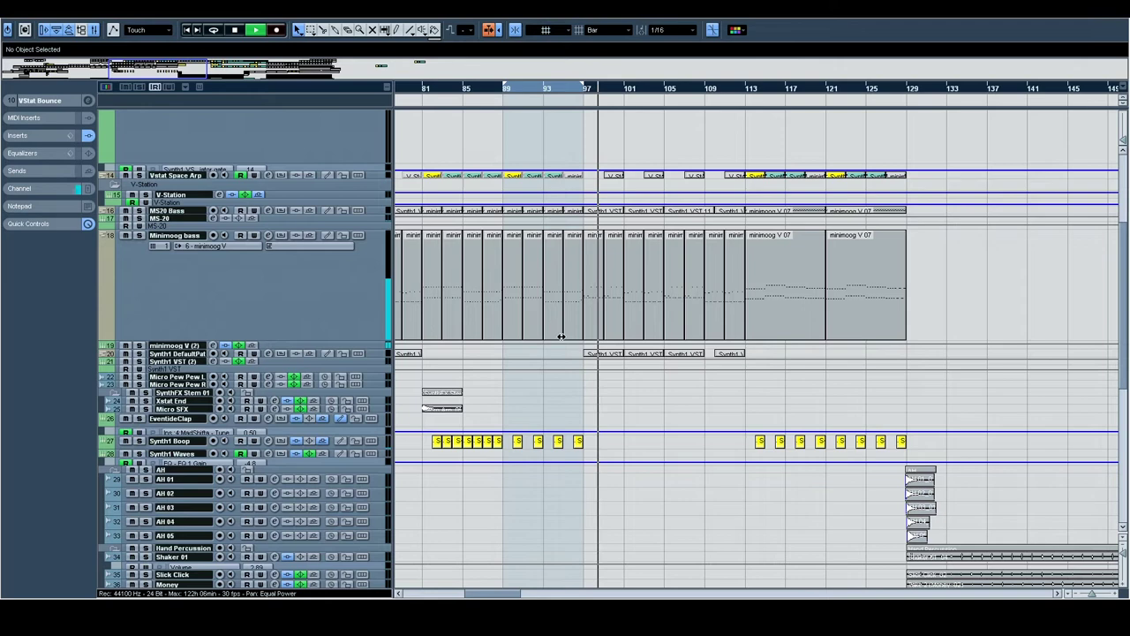
click(379, 355)
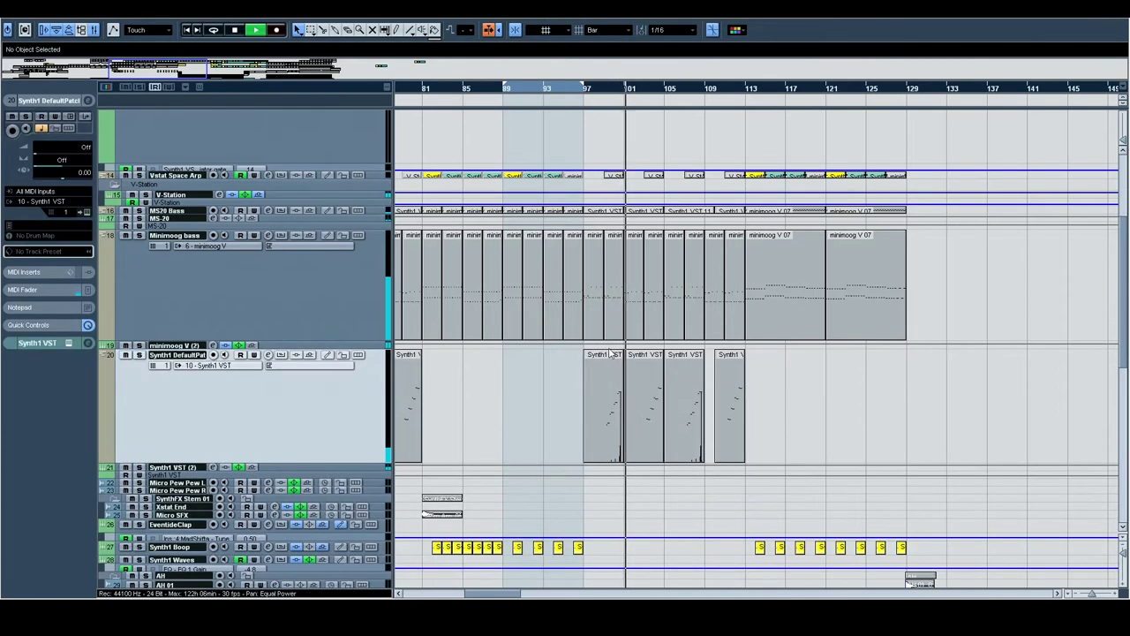
Step: Compare the VStat Bounce parts after bar 97, stop playback, and solo the Synth1 DefaultPatch track
scroll(439, 229, up, 5)
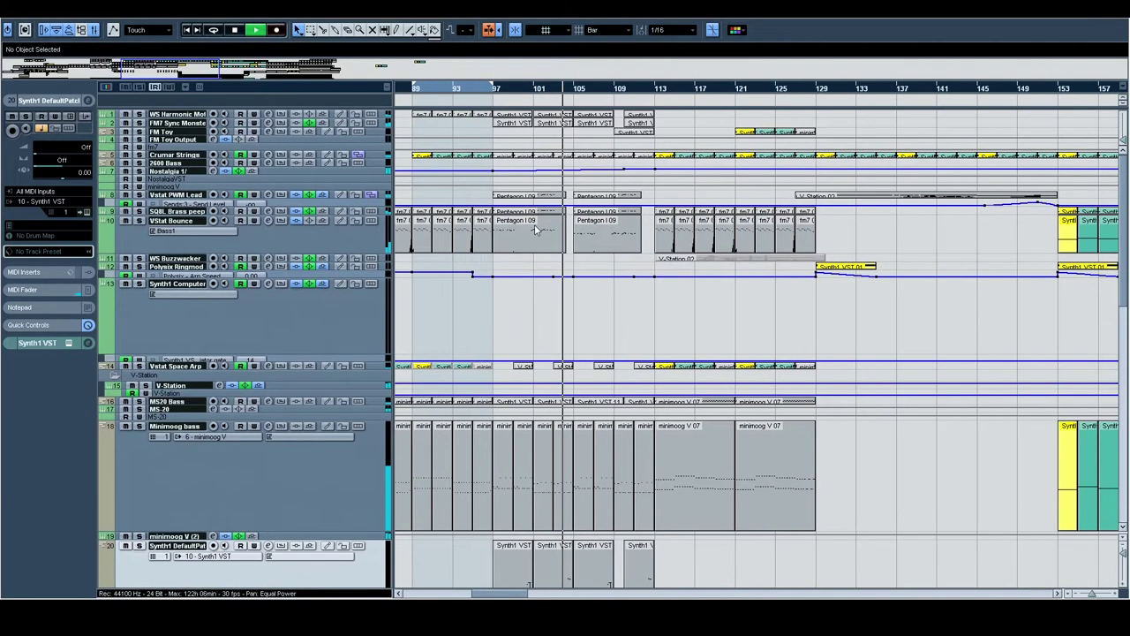
scroll(565, 231, down, 5)
key(space)
click(139, 354)
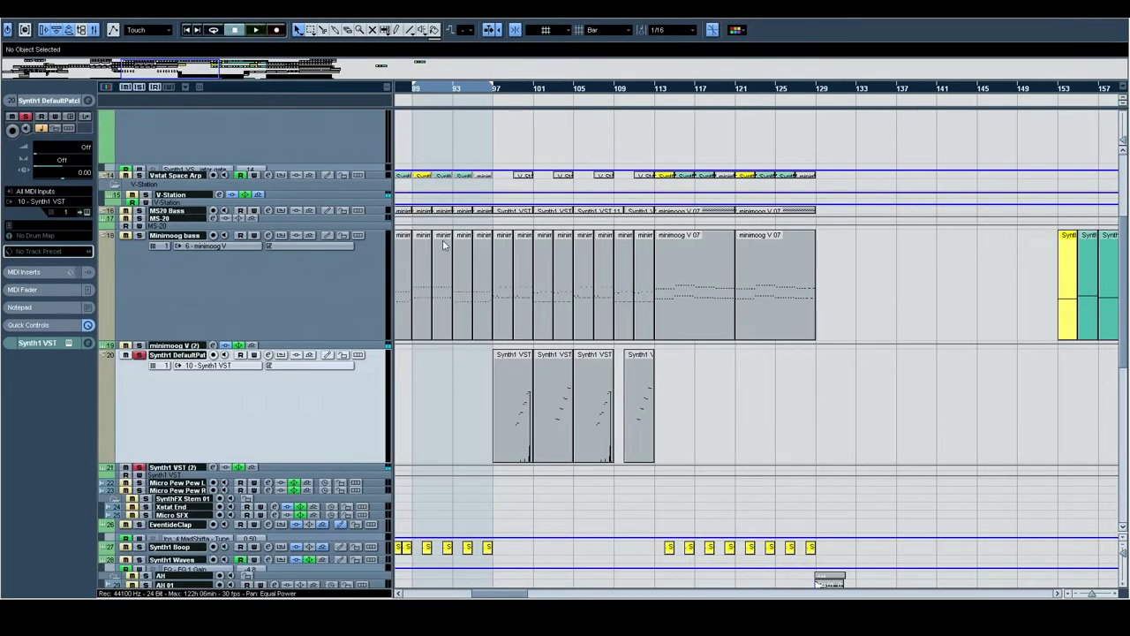
Step: Open the VStat Bounce part Pentagon I 09 at bar 97 in the Key Editor, examine its notes, and close it
scroll(287, 215, up, 5)
double_click(539, 248)
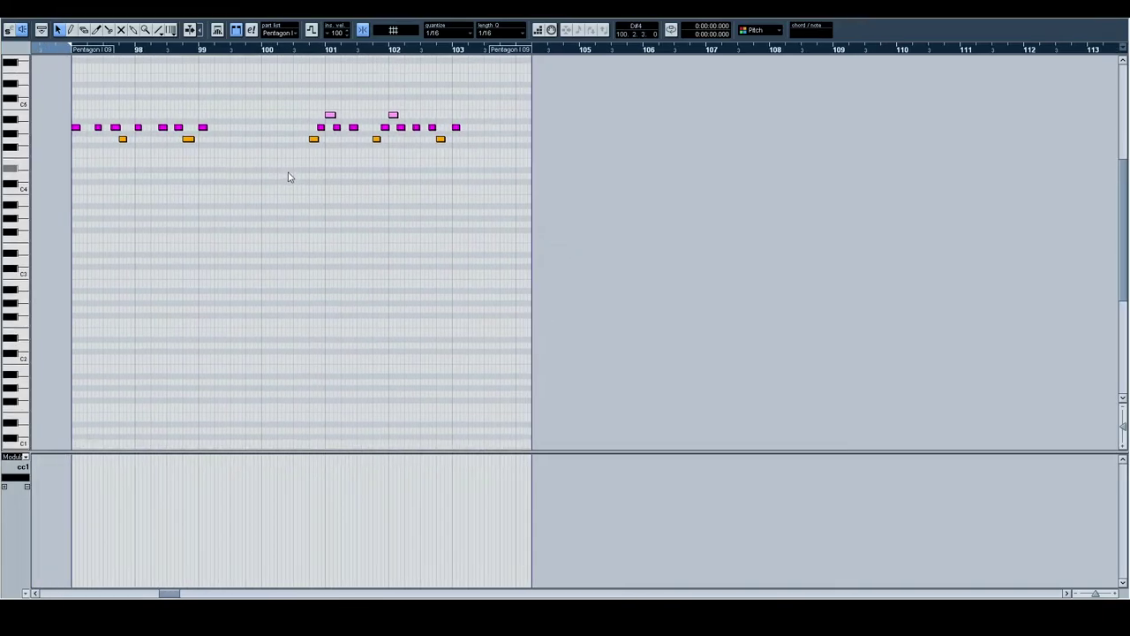
key(Return)
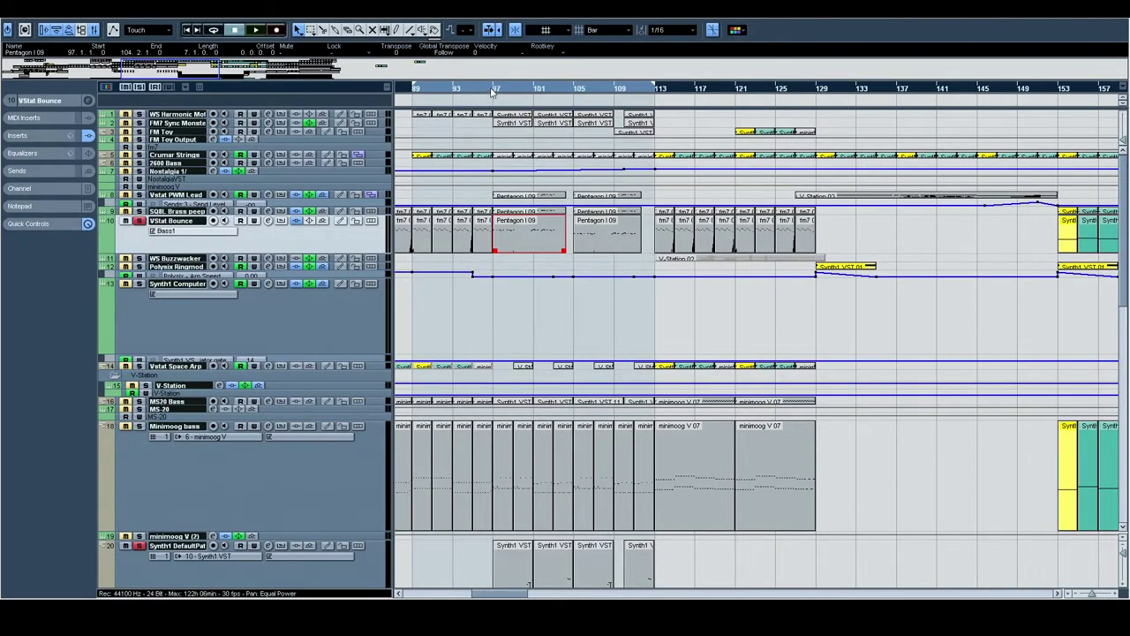
Step: Audition the soloed VStat Bounce and Synth1 DefaultPatch tracks from bar 97 with the Synth1 VST 11 parts up to bar 113 selected
drag(491, 91, 482, 119)
scroll(638, 388, down, 5)
scroll(638, 389, up, 2)
drag(415, 314, 818, 330)
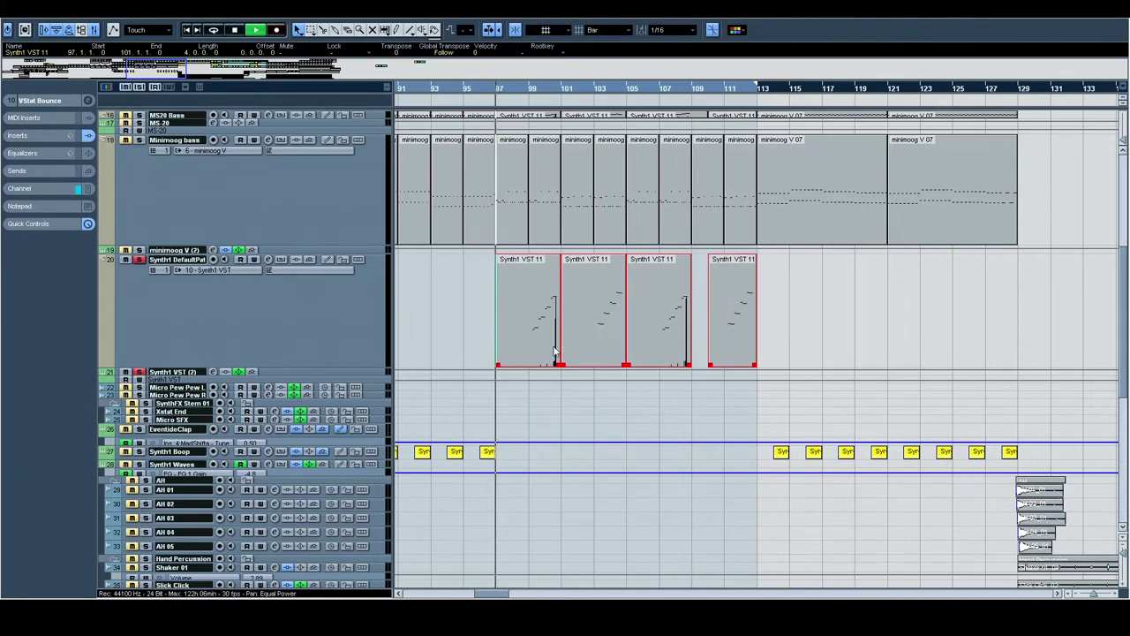
scroll(474, 308, up, 10)
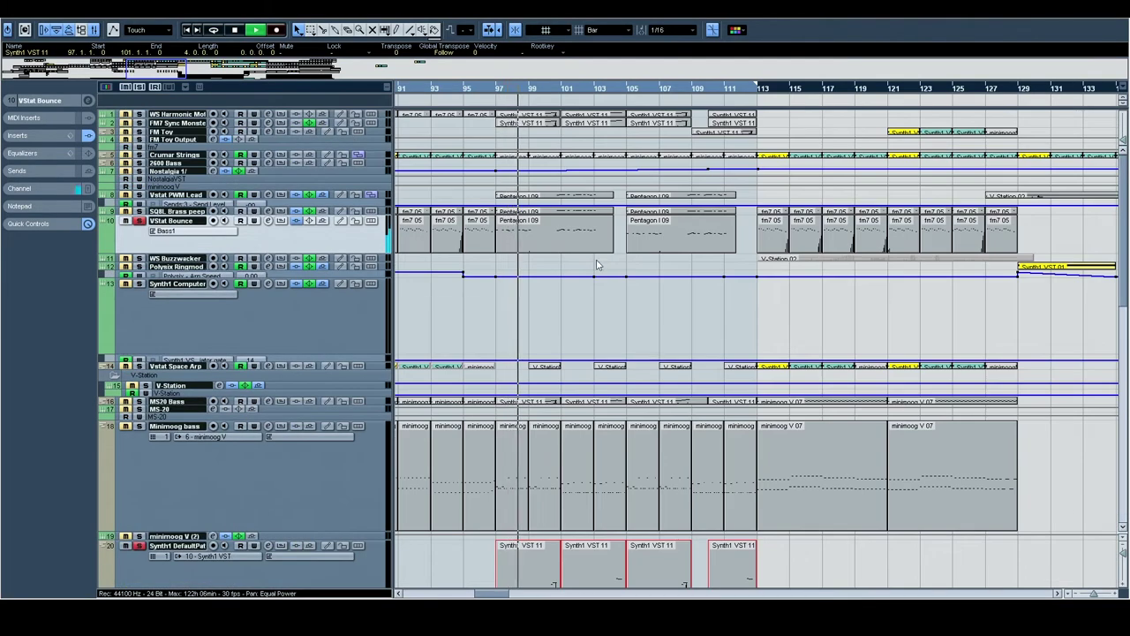
scroll(574, 291, down, 5)
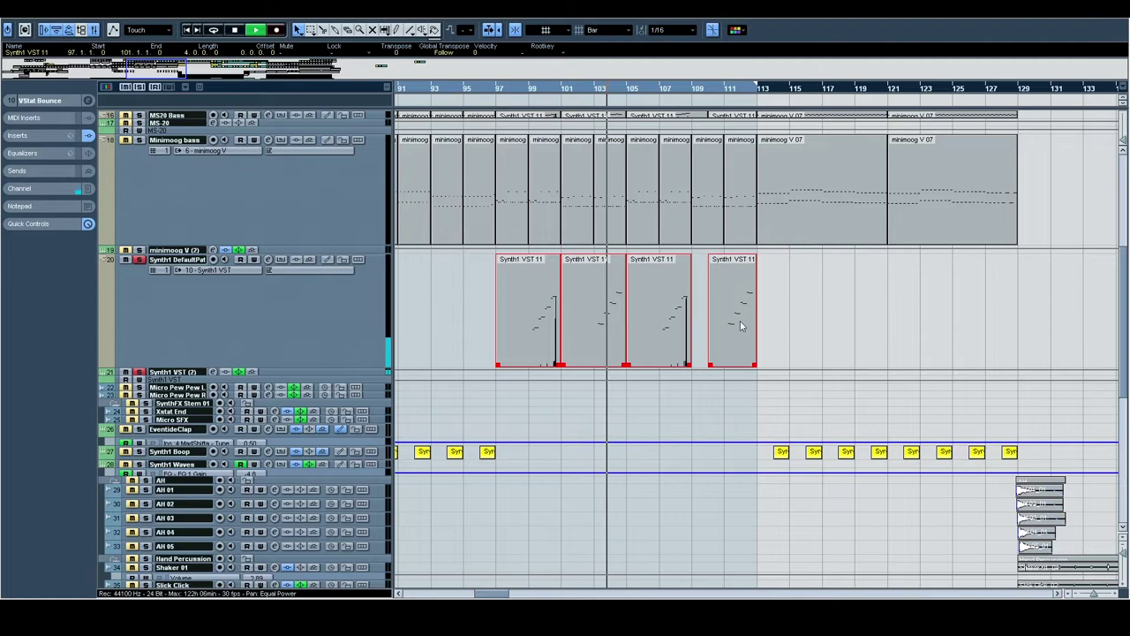
Step: Stop playback, open the selected Synth1 VST 11 parts in the Key Editor, compare the rising note patterns at bars 97 and 101, and close it
key(space)
drag(788, 318, 537, 315)
scroll(523, 305, up, 2)
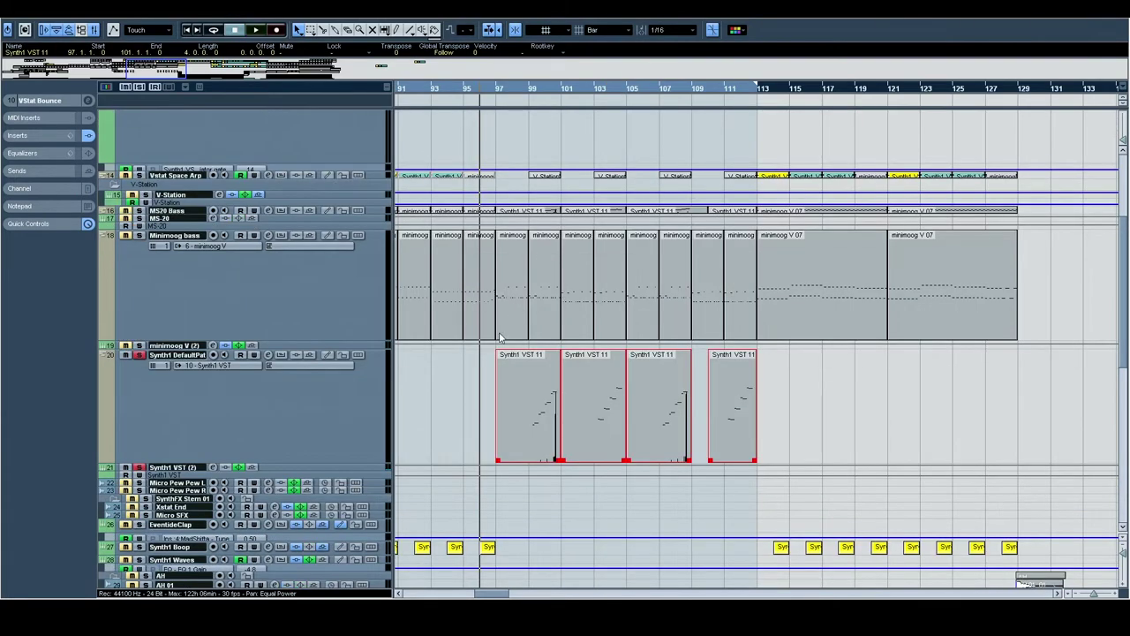
double_click(568, 413)
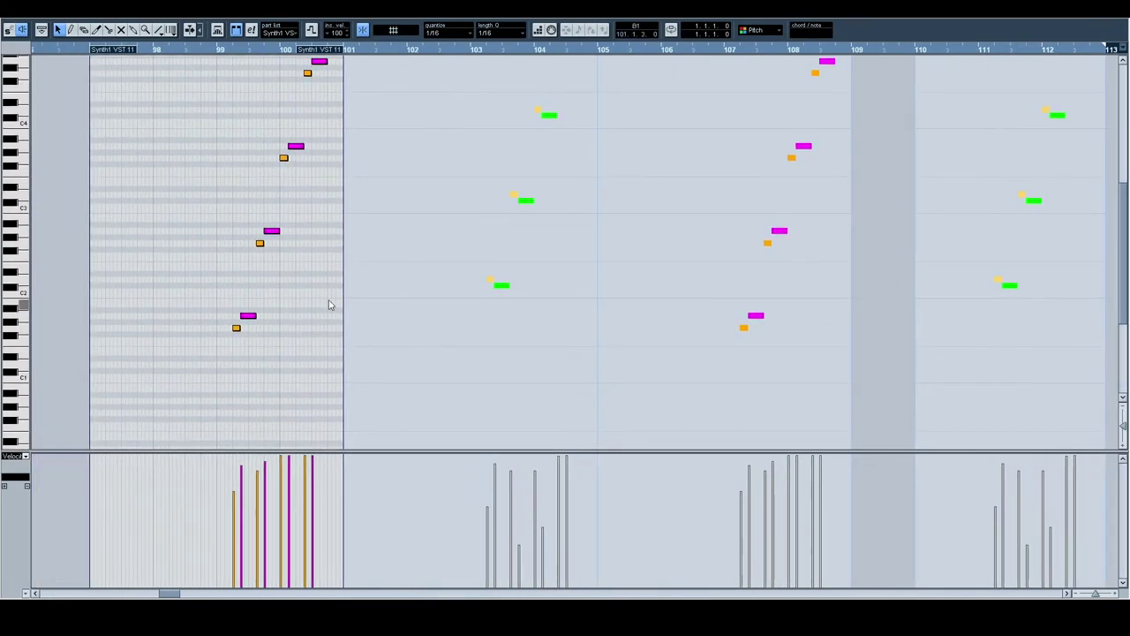
click(421, 228)
drag(585, 180, 497, 283)
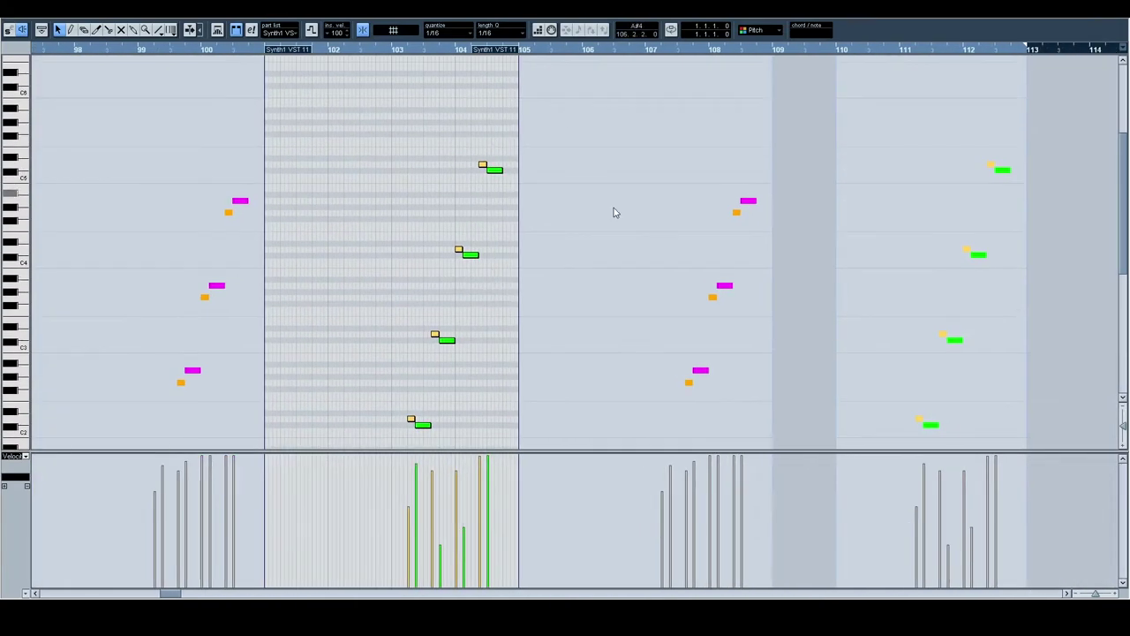
drag(647, 289, 618, 271)
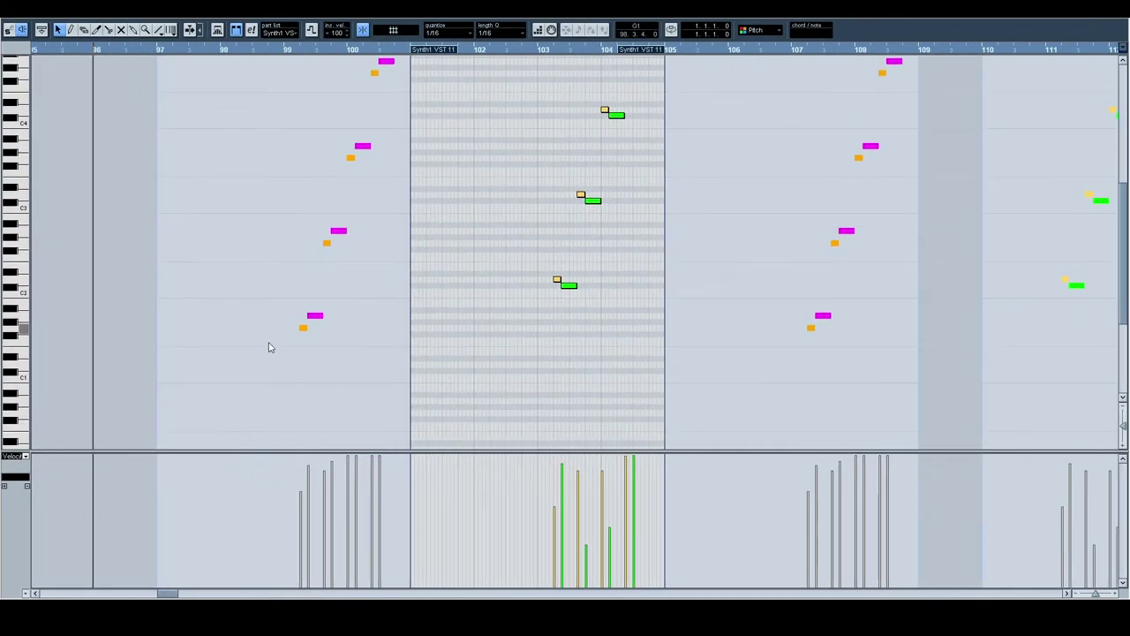
click(312, 318)
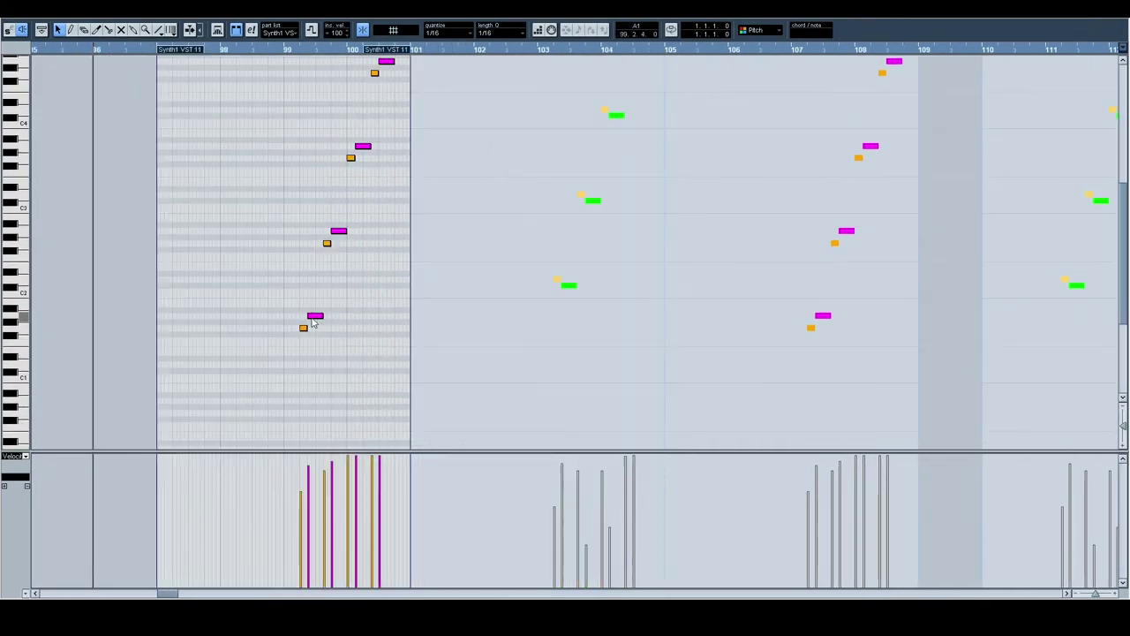
click(556, 281)
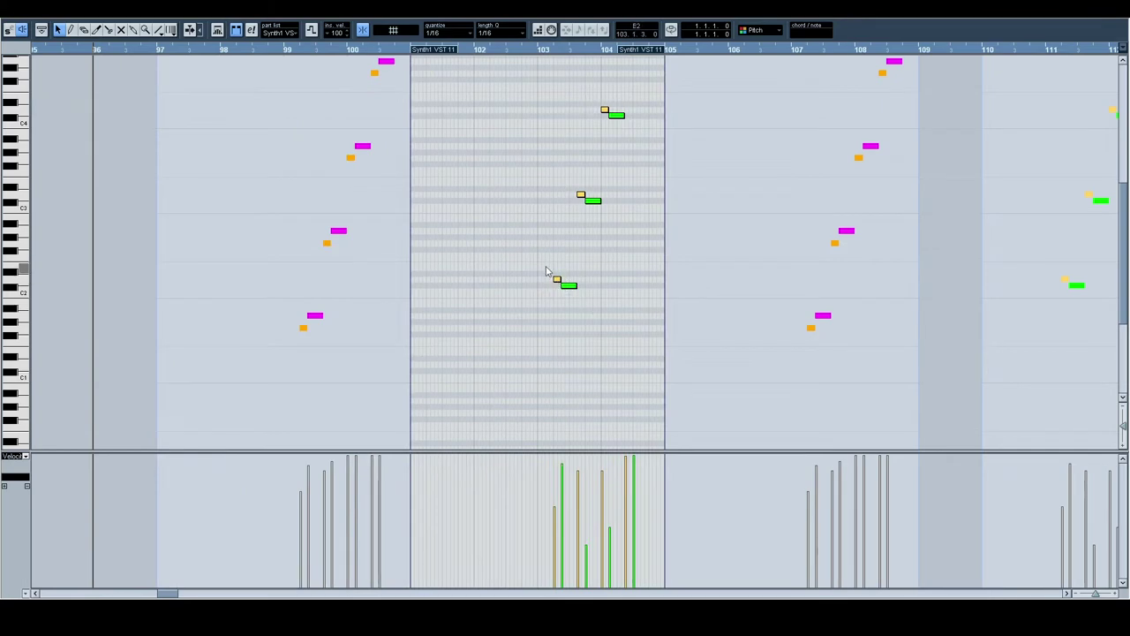
key(Return)
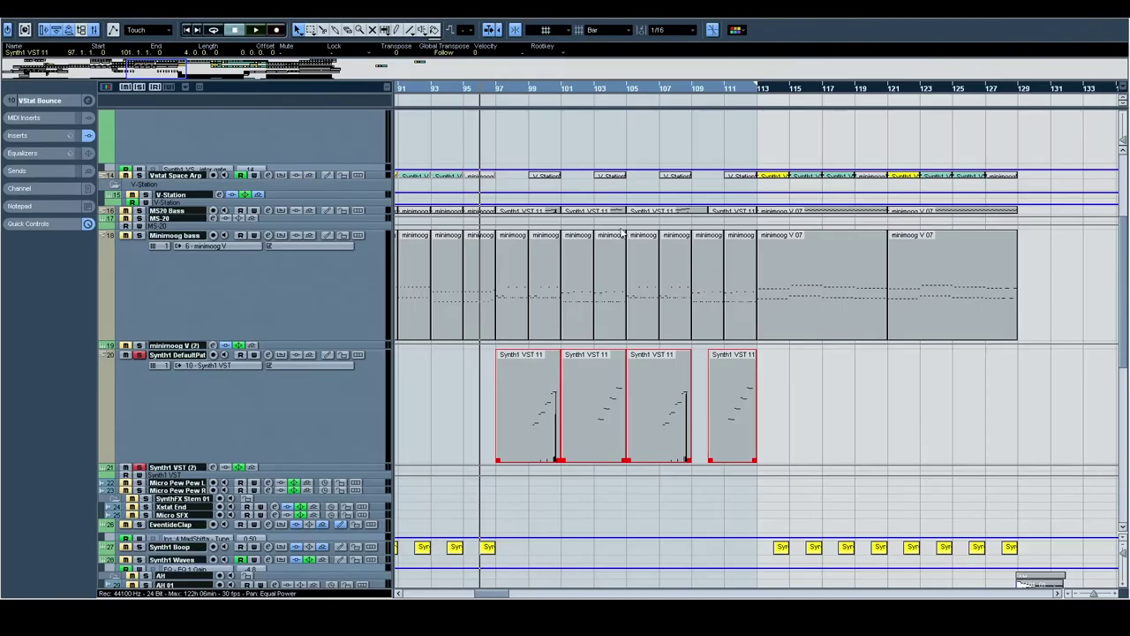
Step: Play the two soloed tracks from bar 101, then stop playback and turn off all solos
click(569, 96)
key(space)
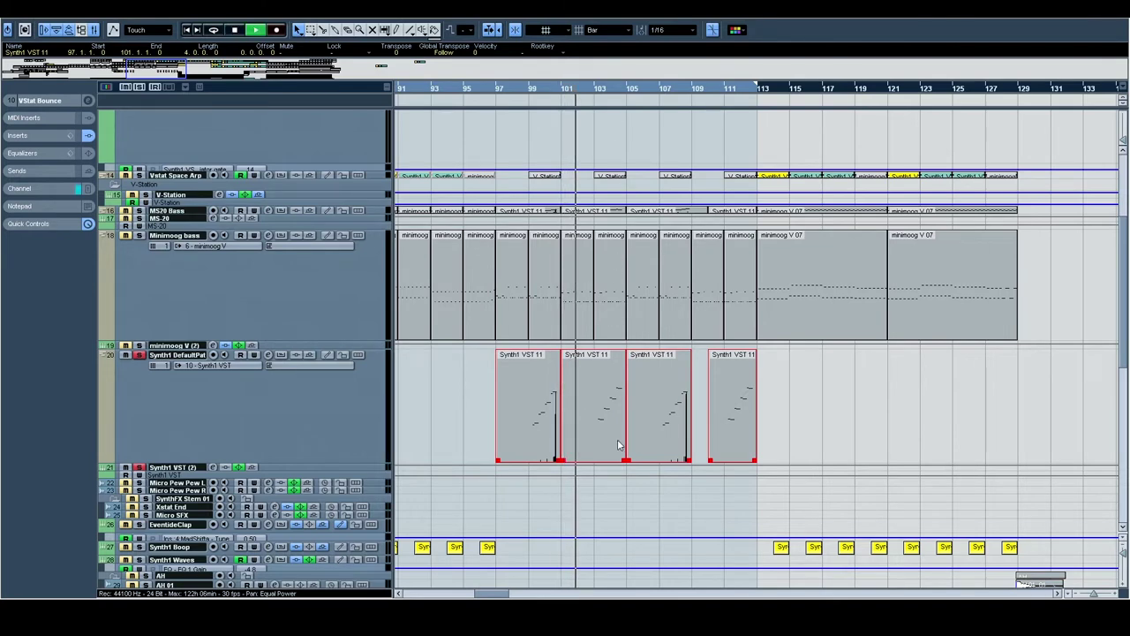
scroll(618, 446, up, 4)
scroll(238, 353, down, 6)
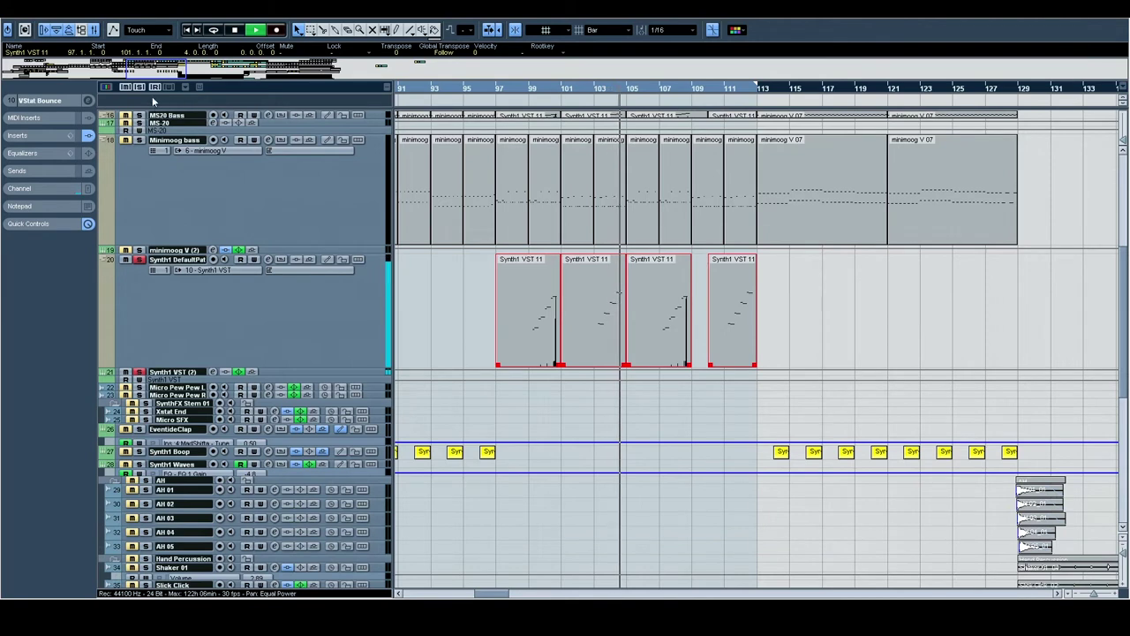
key(space)
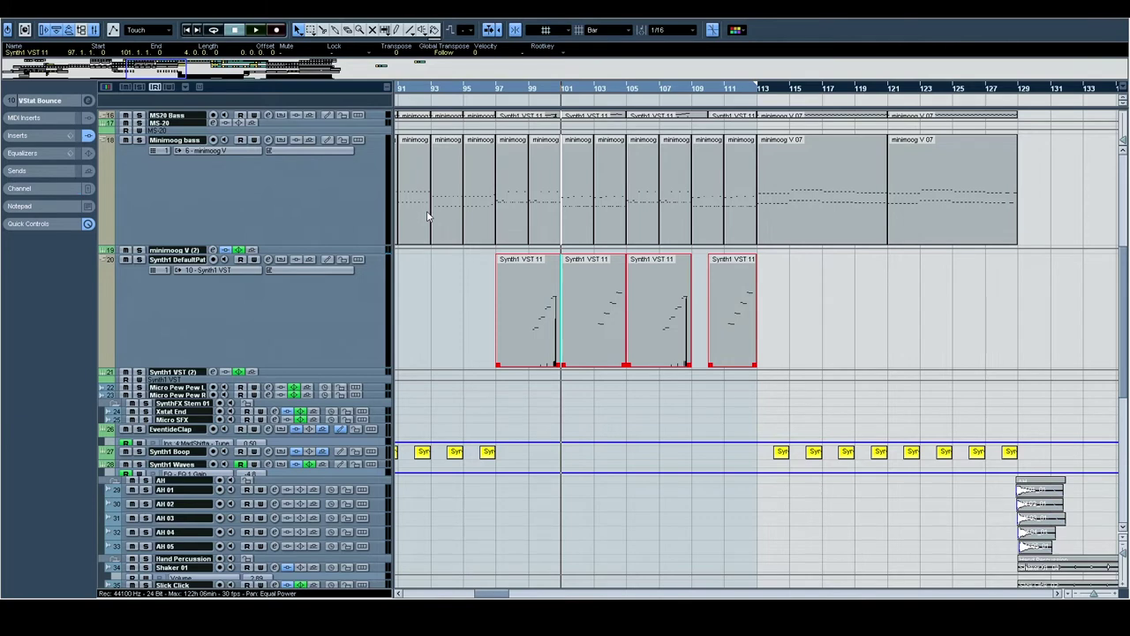
Step: Play the full mix from bar 101, follow the arrangement past bar 113, and select the RMIV Main track
key(space)
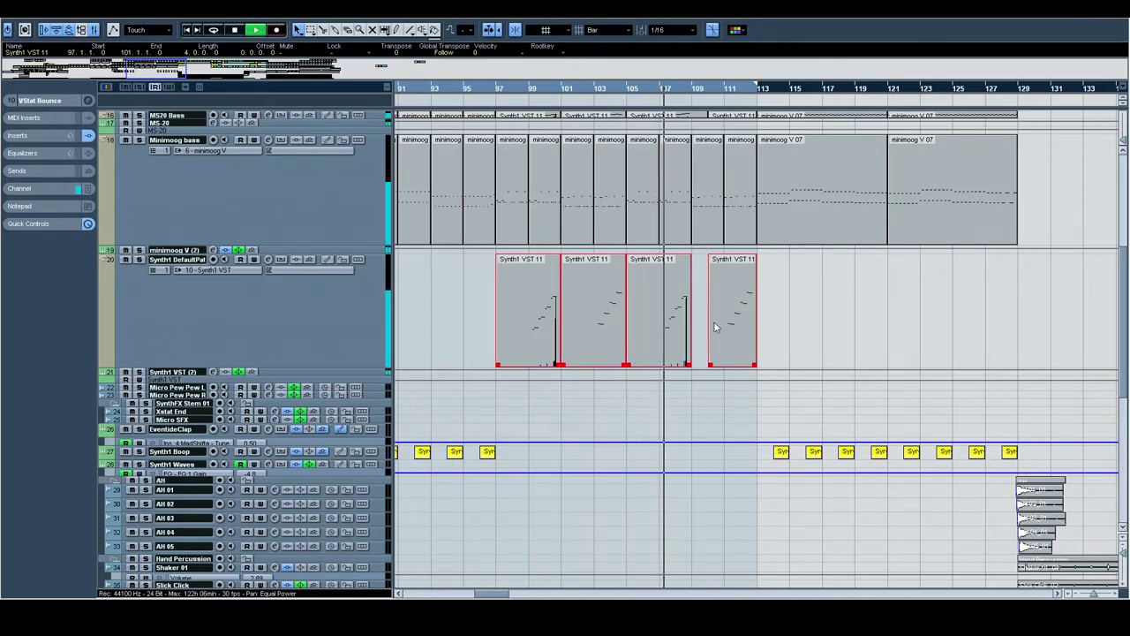
scroll(685, 331, up, 5)
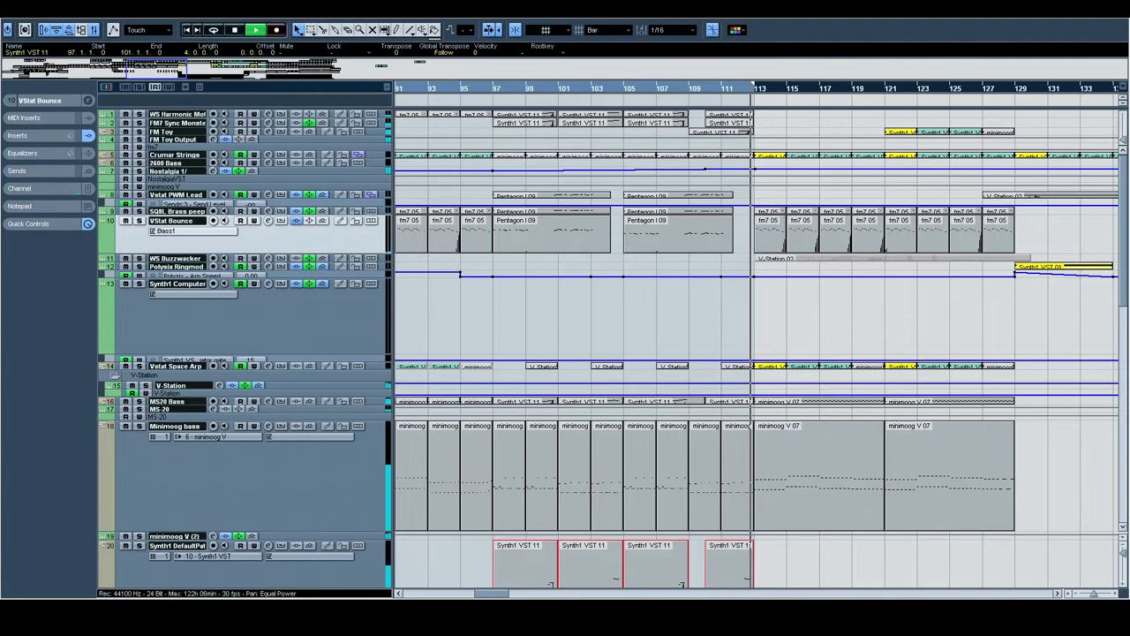
drag(1017, 207, 754, 196)
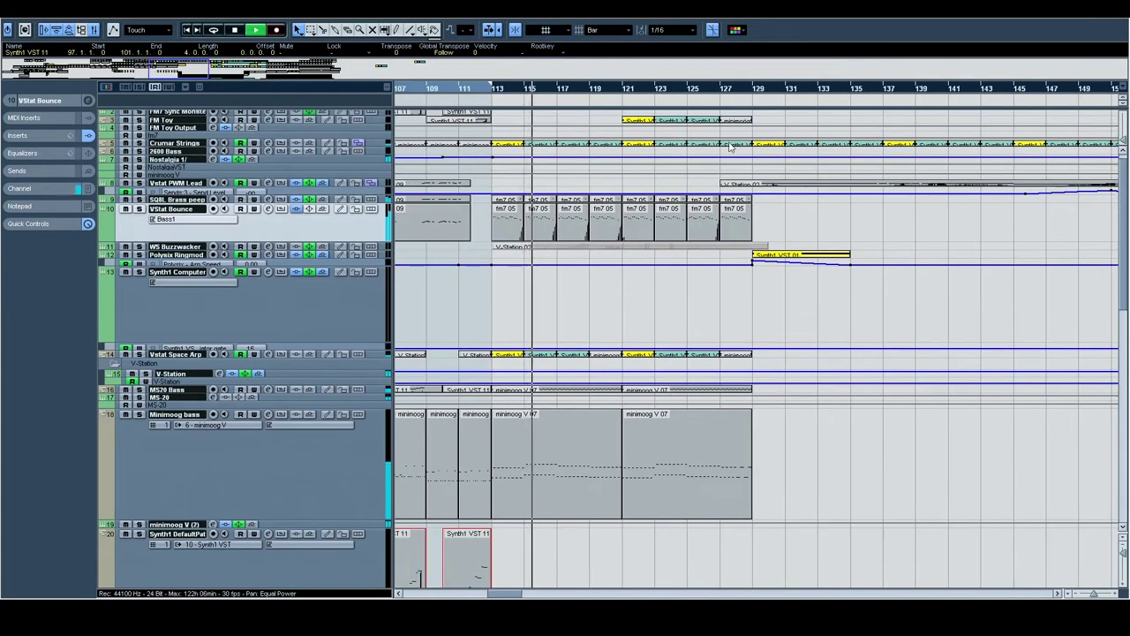
scroll(658, 325, down, 10)
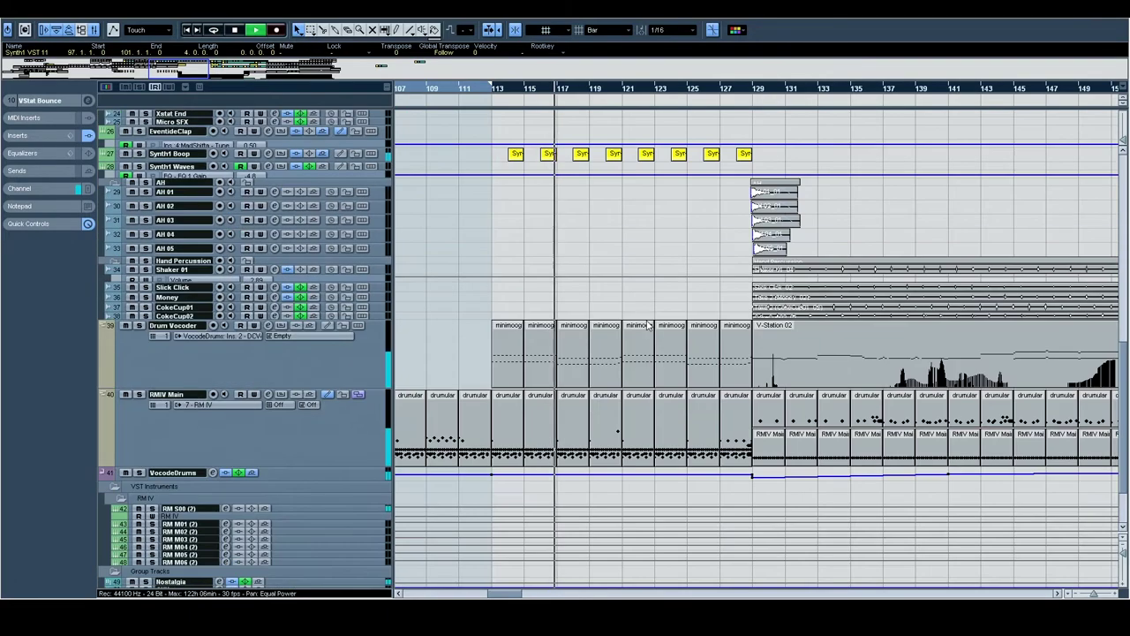
click(143, 399)
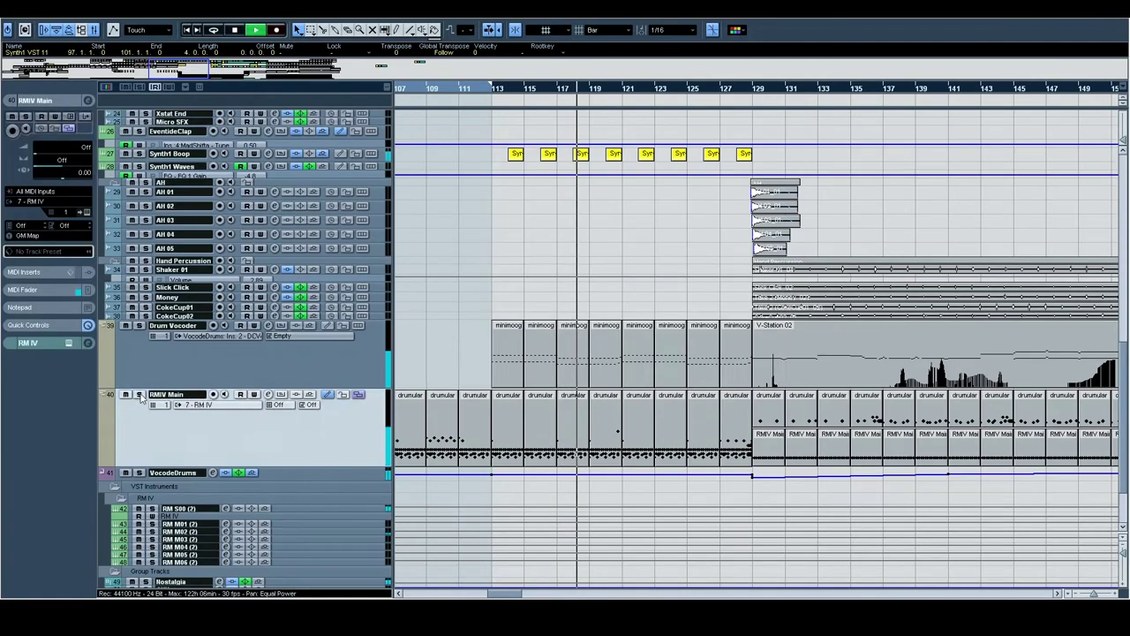
Step: Set the left and right locators to bars 113 and 129, then stop playback
scroll(695, 256, up, 10)
scroll(641, 257, right, 1)
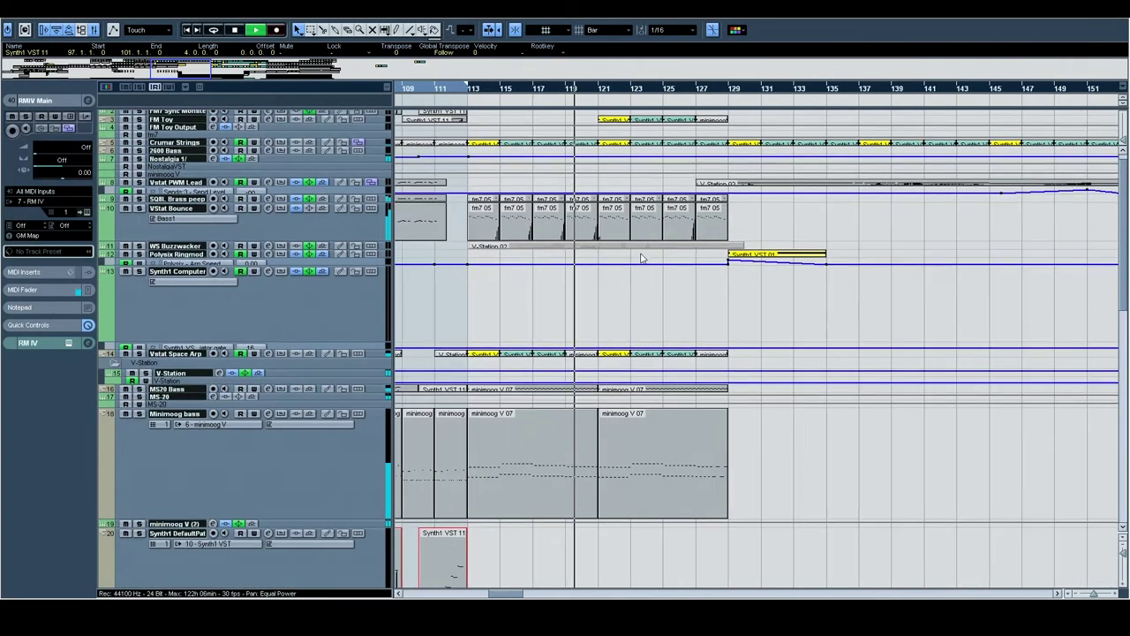
alt+click(728, 89)
ctrl+click(467, 89)
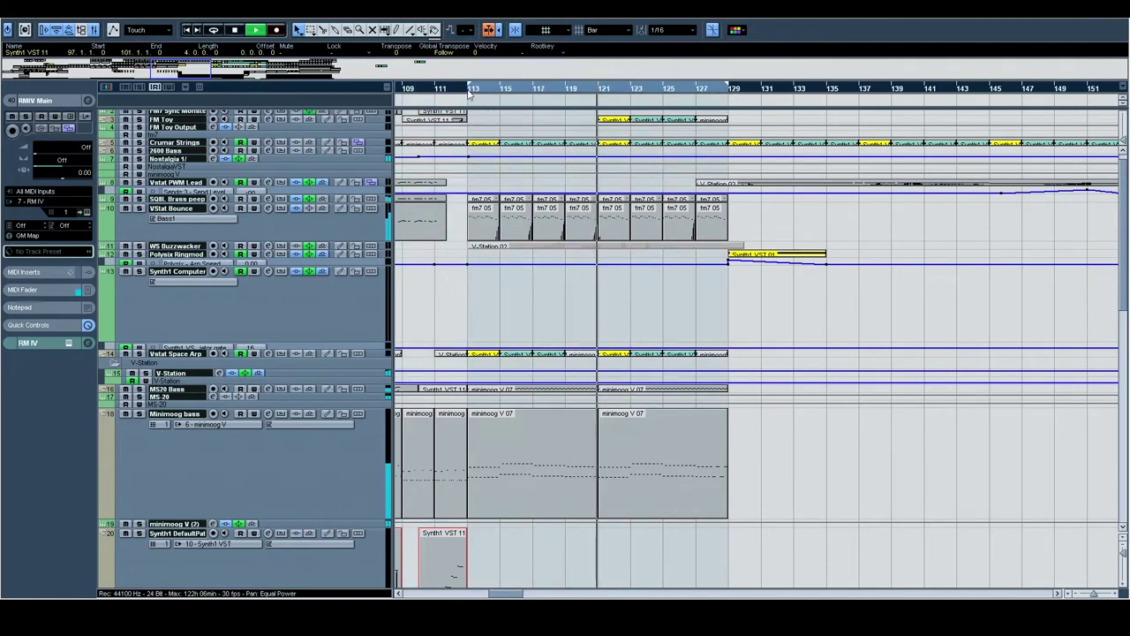
scroll(491, 240, down, 5)
key(space)
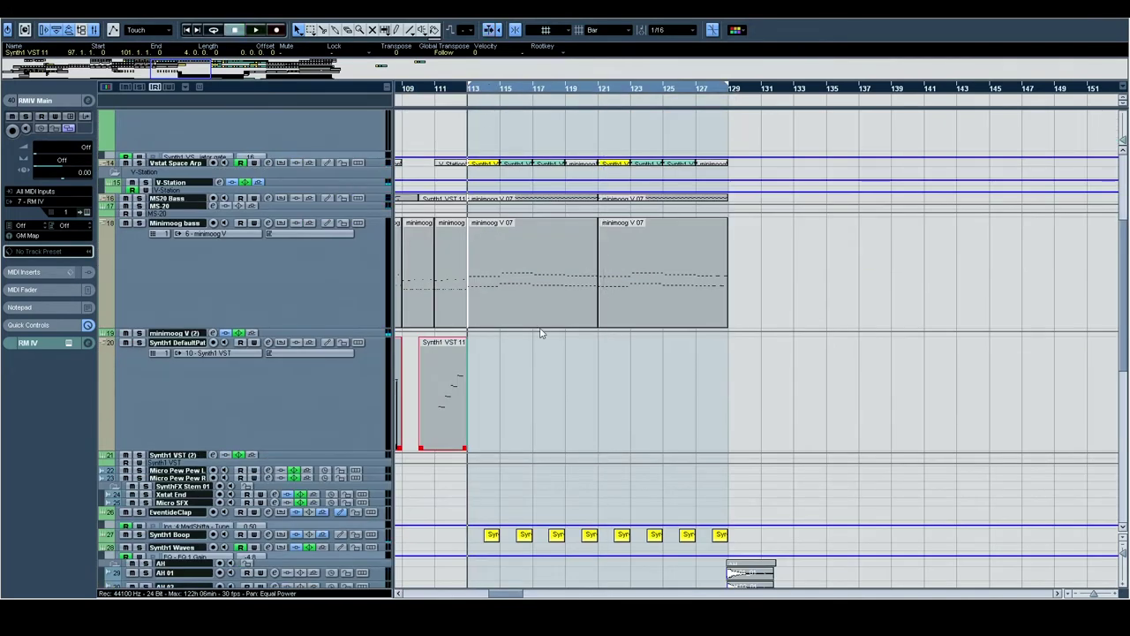
Step: Solo the RMIV Main drum track, audition it from bar 119, and stop playback
scroll(514, 353, down, 12)
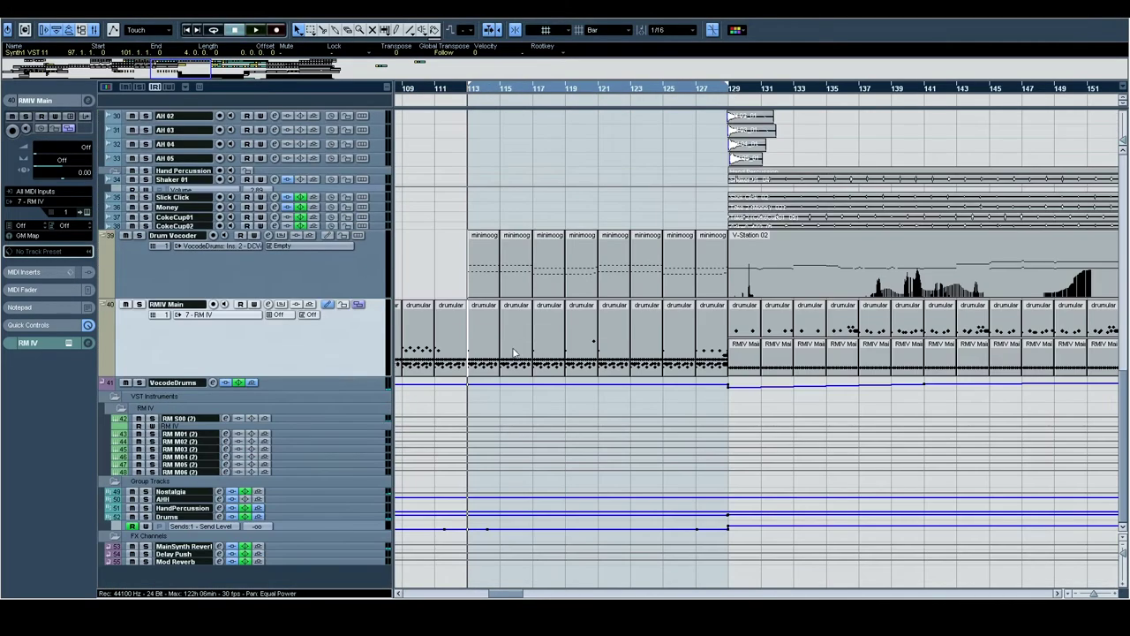
click(137, 305)
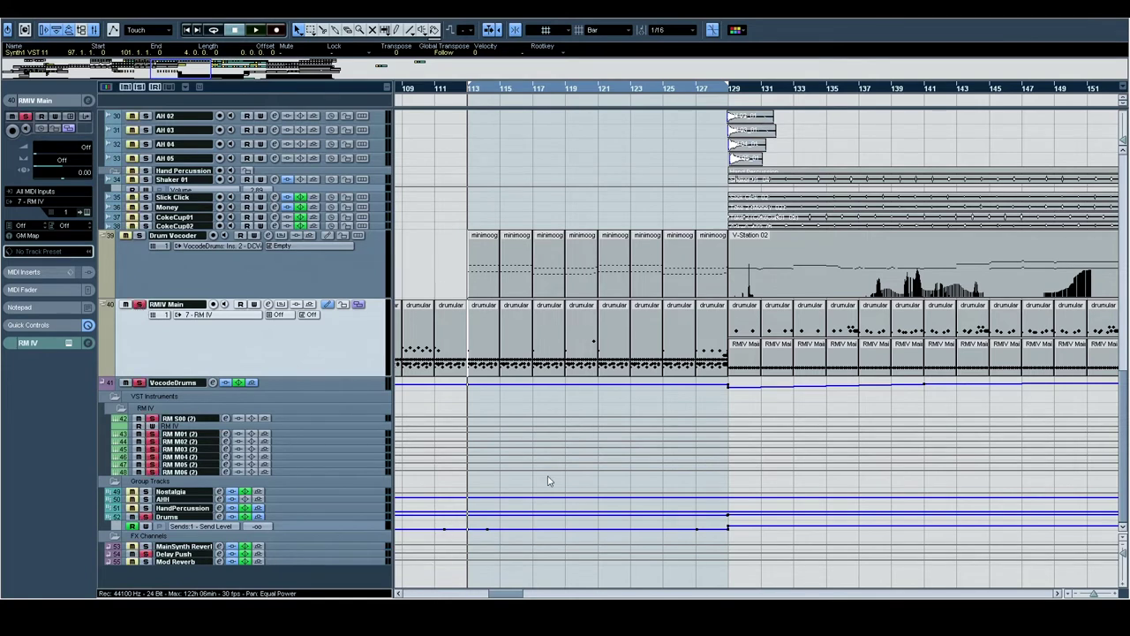
click(564, 96)
key(space)
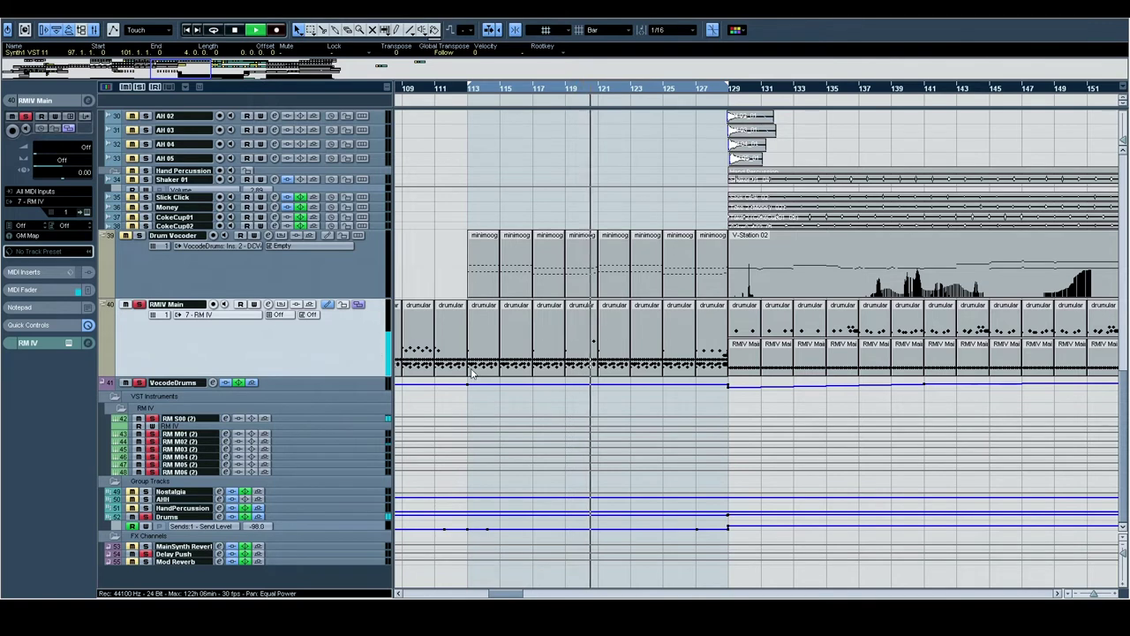
key(space)
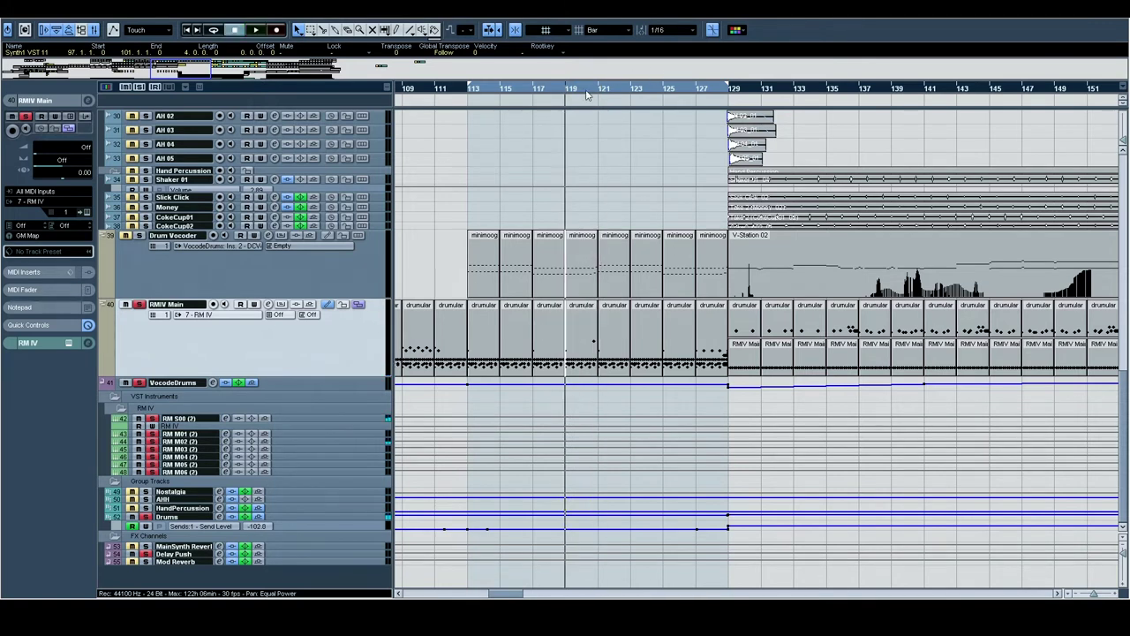
Step: Set the right locator to bar 121, turn off the solo, and play the full mix from bar 113
alt+click(598, 90)
click(469, 91)
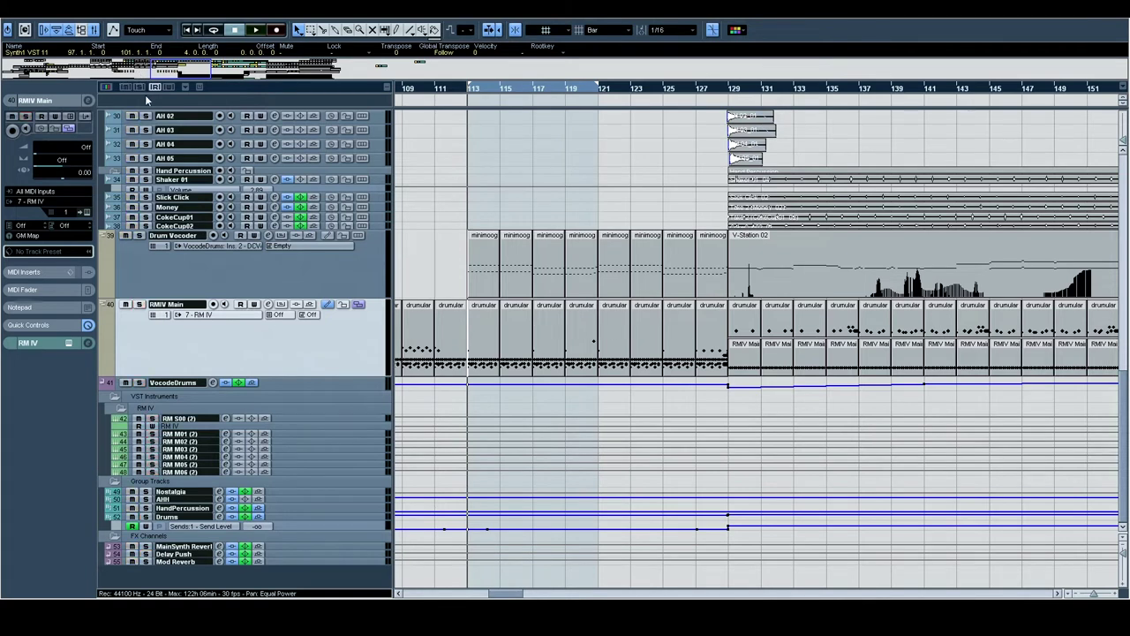
key(space)
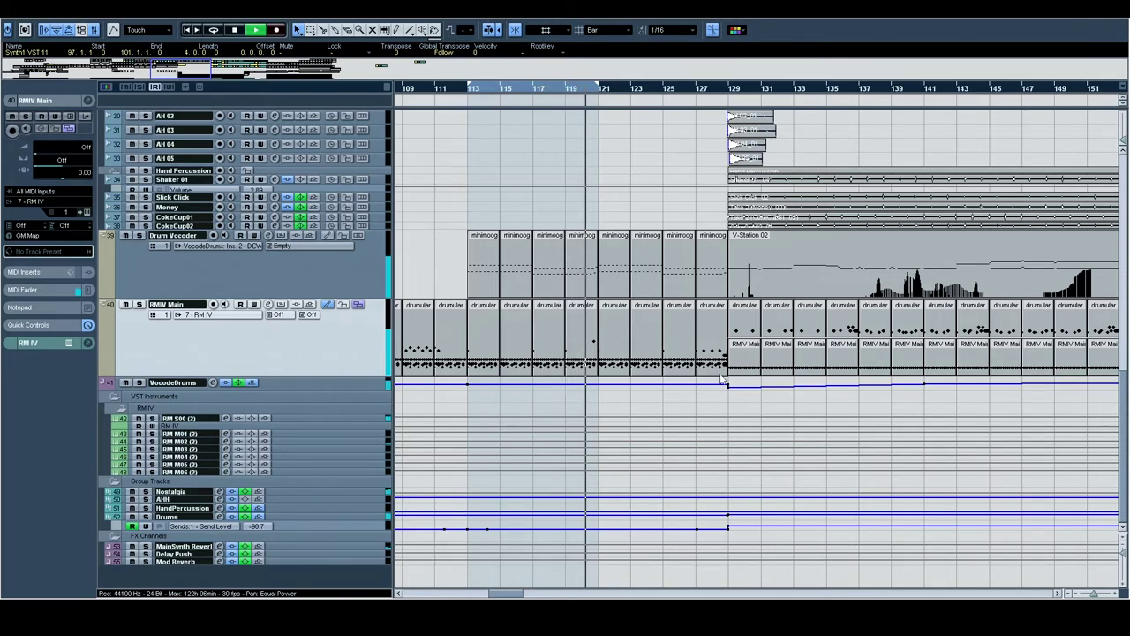
Step: Move the right locator to bar 129 and audition the soloed Minimoog bass track in cycle playback
drag(674, 371, 666, 375)
scroll(666, 375, up, 10)
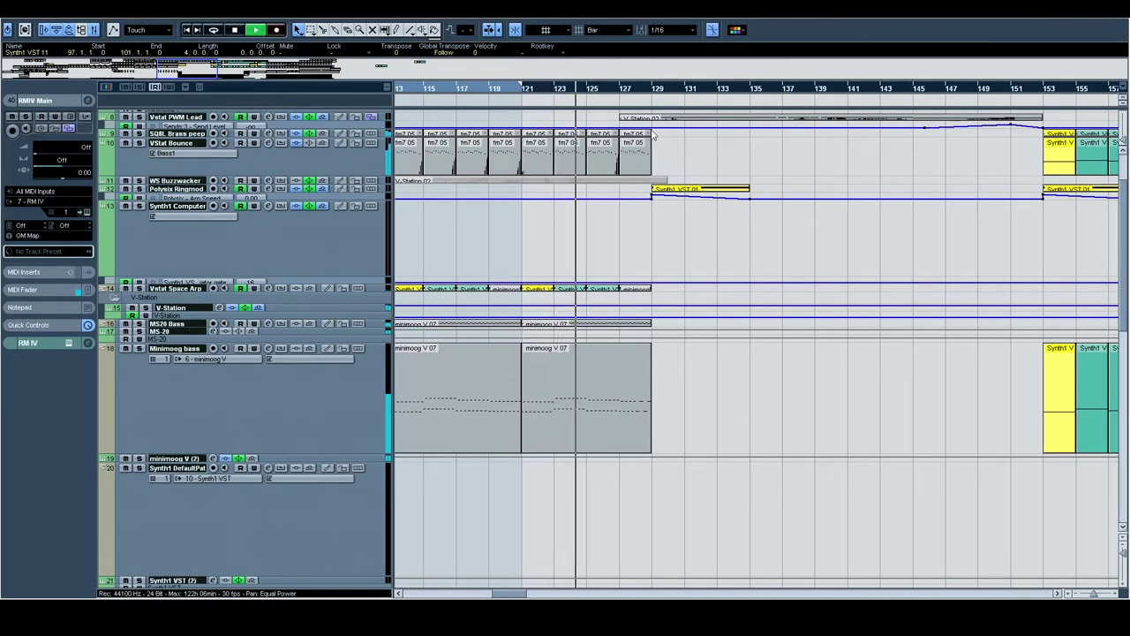
alt+click(644, 92)
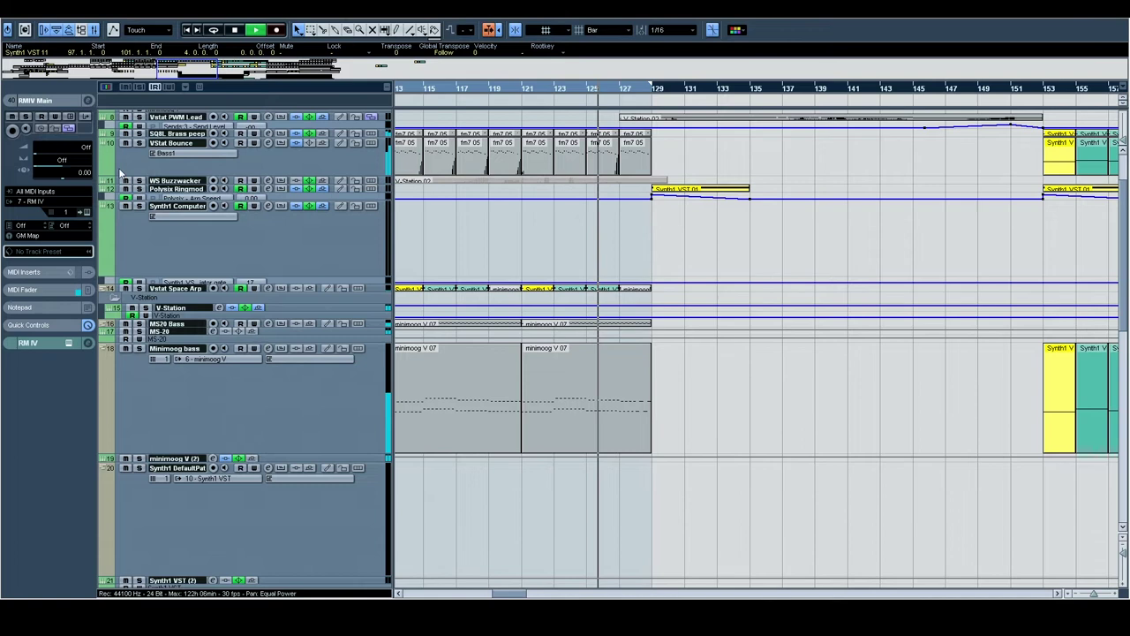
click(418, 442)
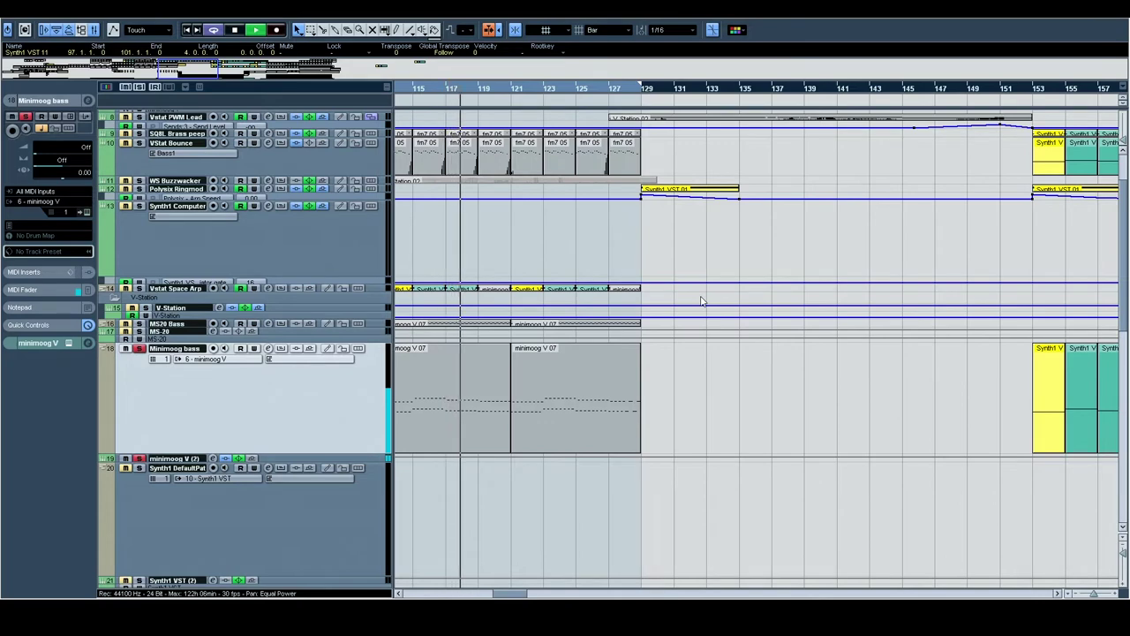
Step: Select the hand percussion tracks from Shaker 01 to CokeCup02, solo them in place of the bass, and stop playback
scroll(700, 302, down, 5)
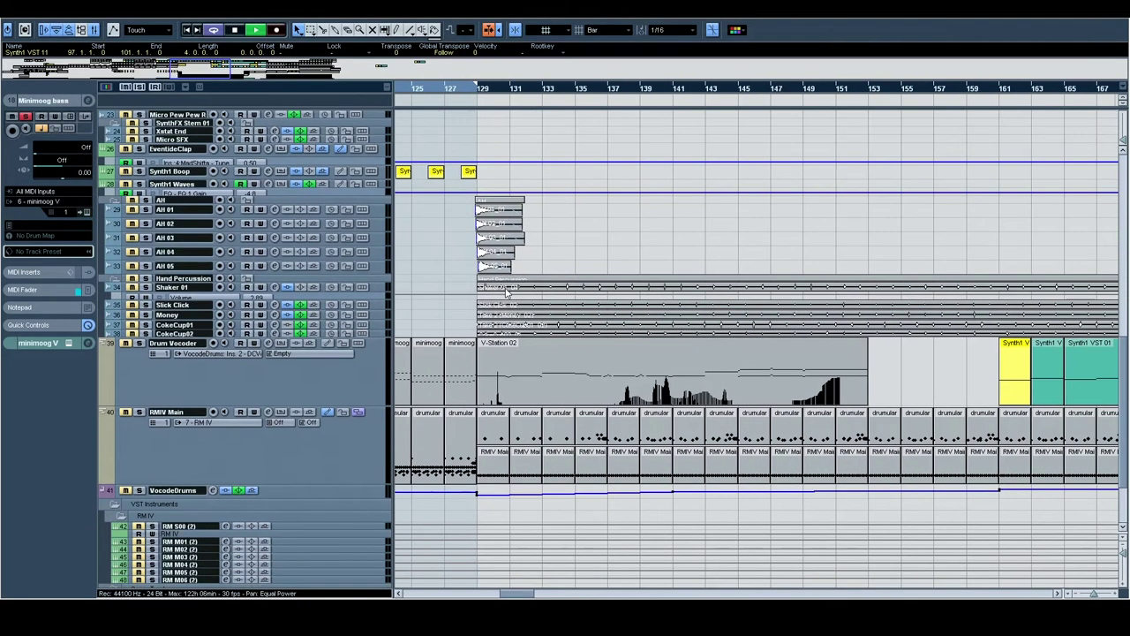
click(376, 288)
shift+click(379, 332)
key(s)
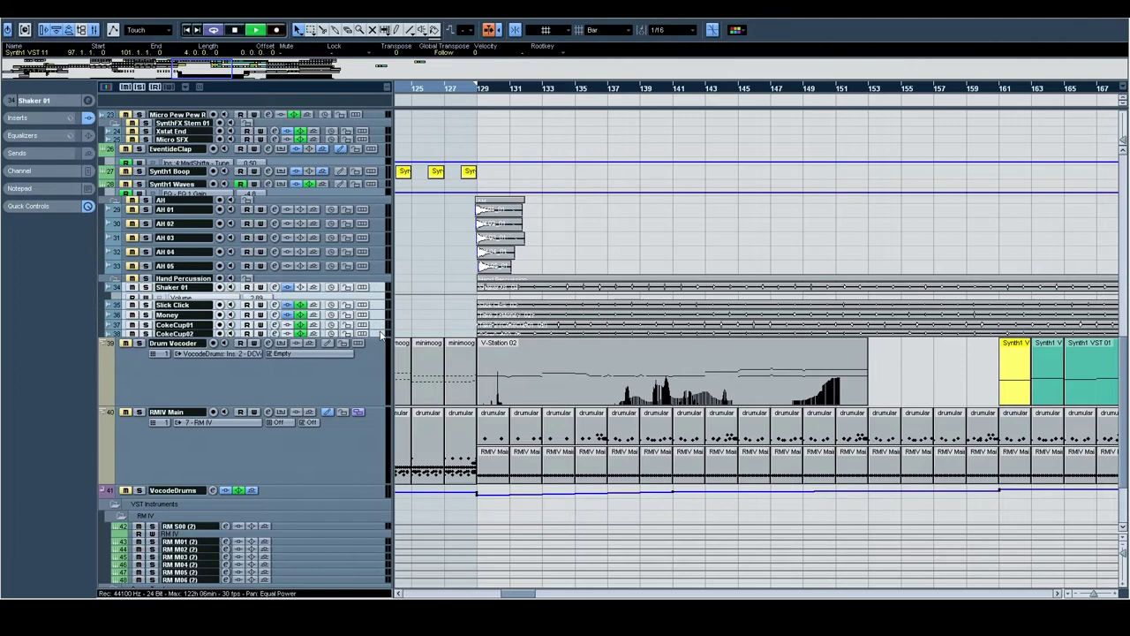
key(space)
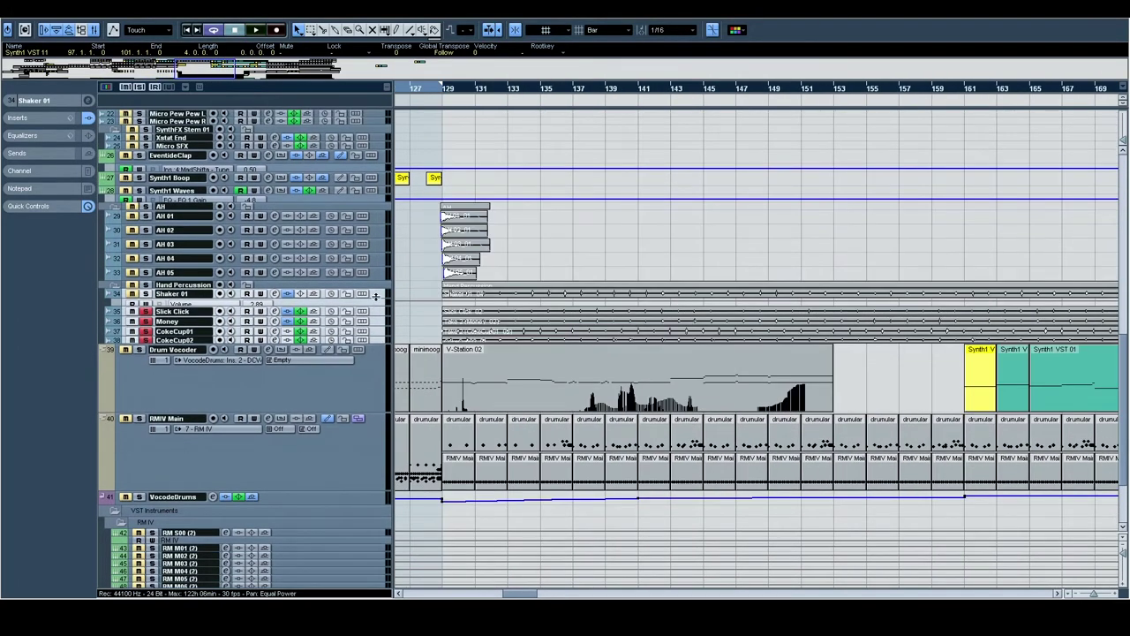
Step: Enlarge the five soloed hand percussion tracks and examine their recorded waveforms from bar 129 onward
drag(376, 297, 378, 327)
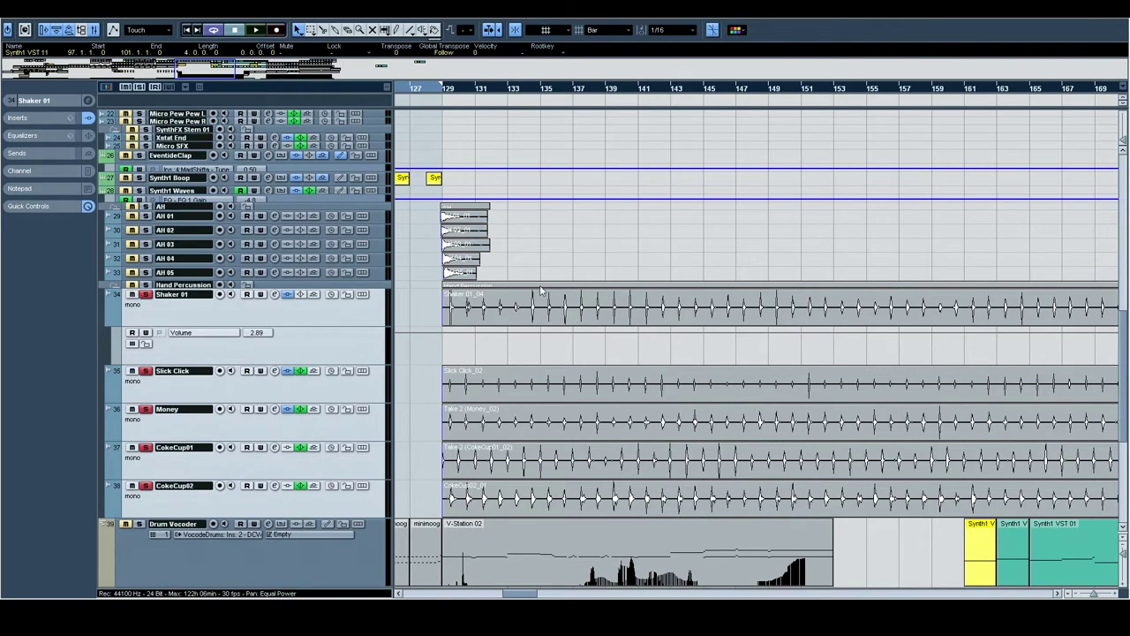
drag(513, 436, 473, 365)
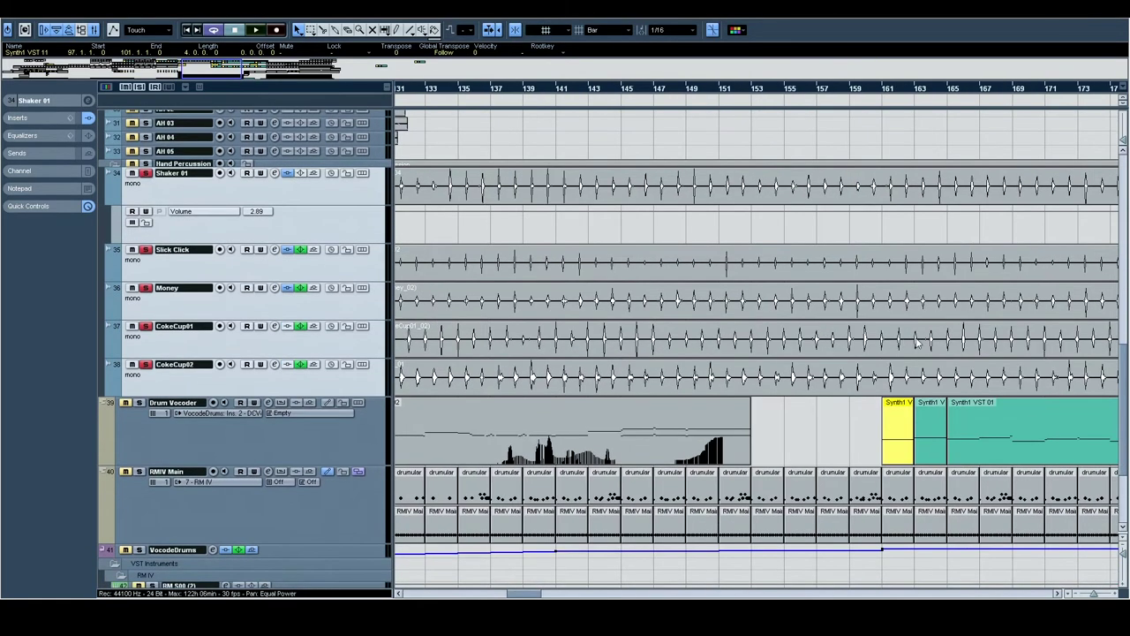
drag(888, 338, 352, 326)
drag(633, 323, 1015, 309)
drag(532, 314, 930, 311)
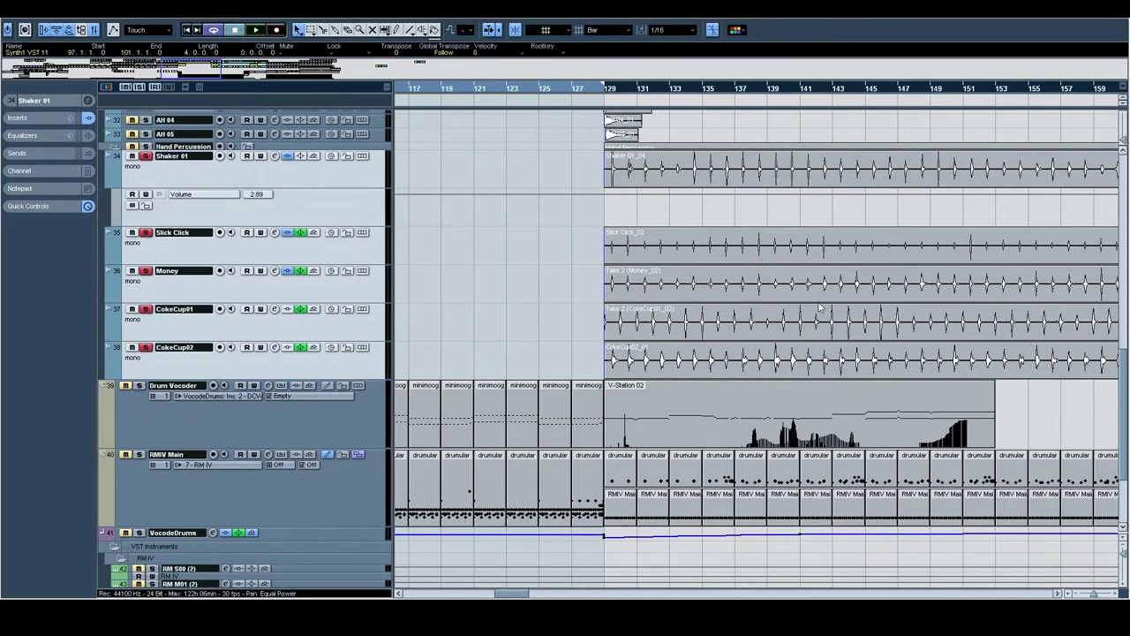
scroll(1040, 338, right, 5)
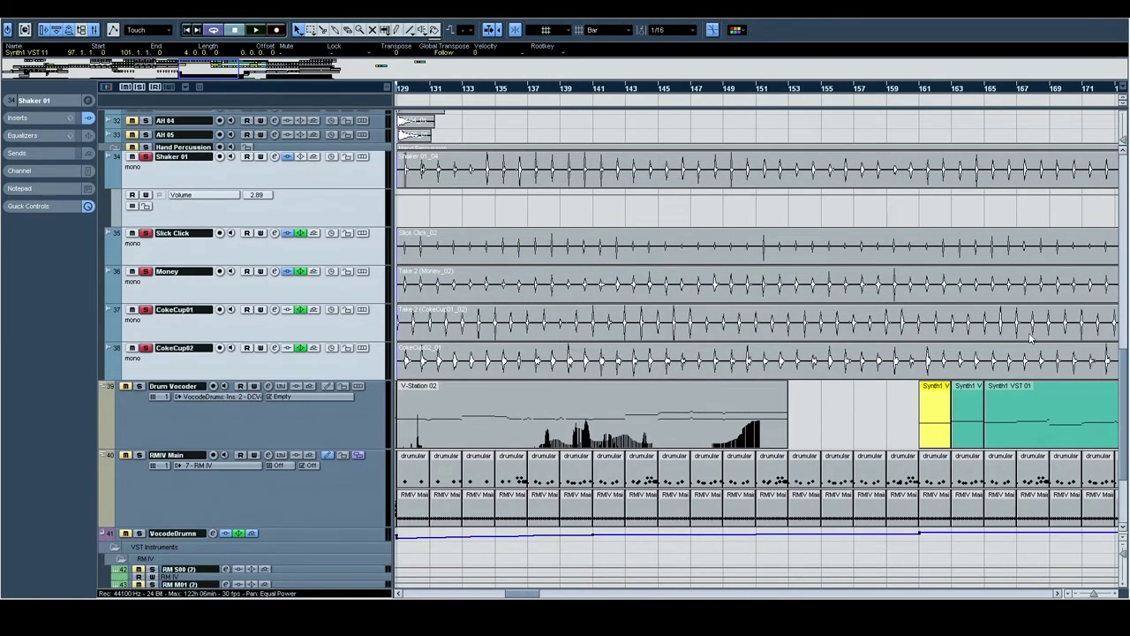
scroll(591, 323, left, 5)
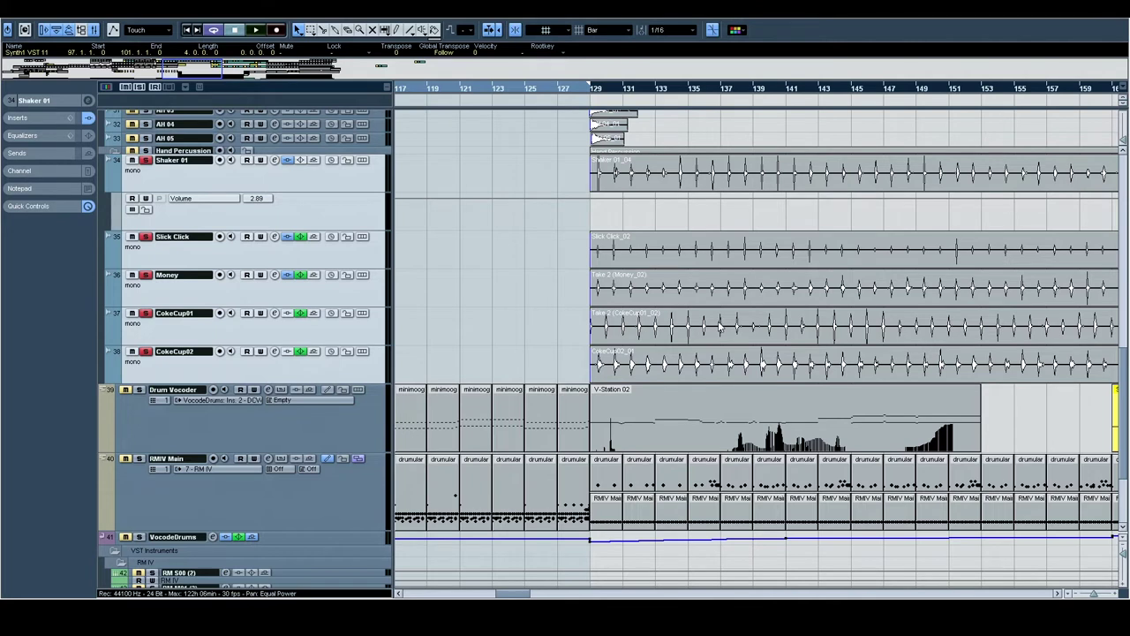
Step: Play the unsoloed mix from bar 124, open the Vstat PWM Lead part V-Station 02 in the Key Editor, examine its notes, and close it
click(525, 86)
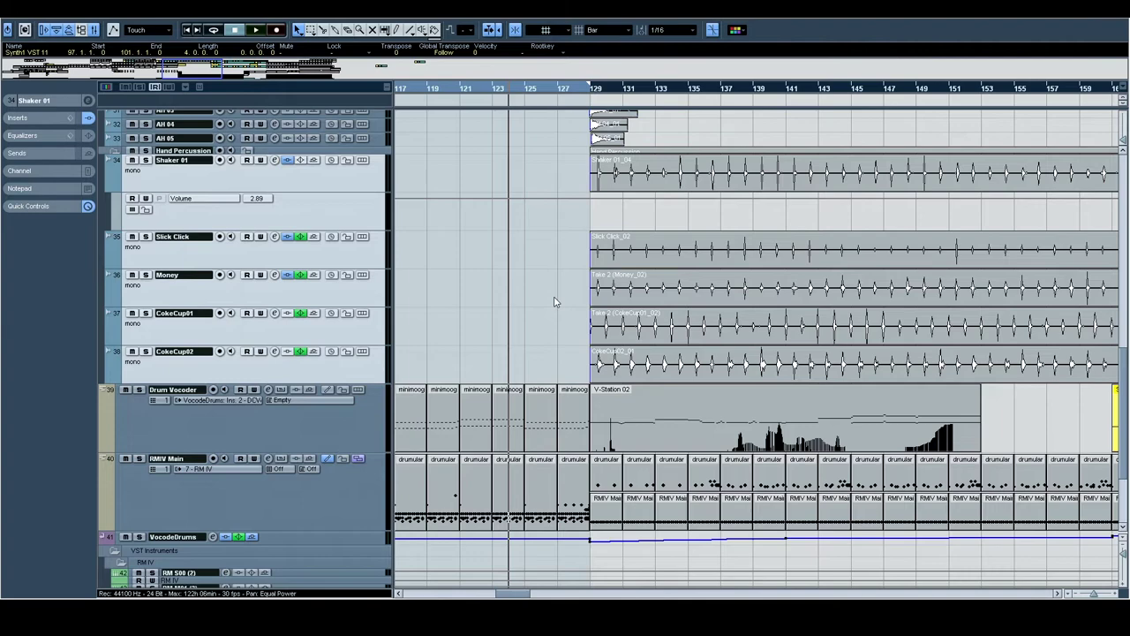
key(space)
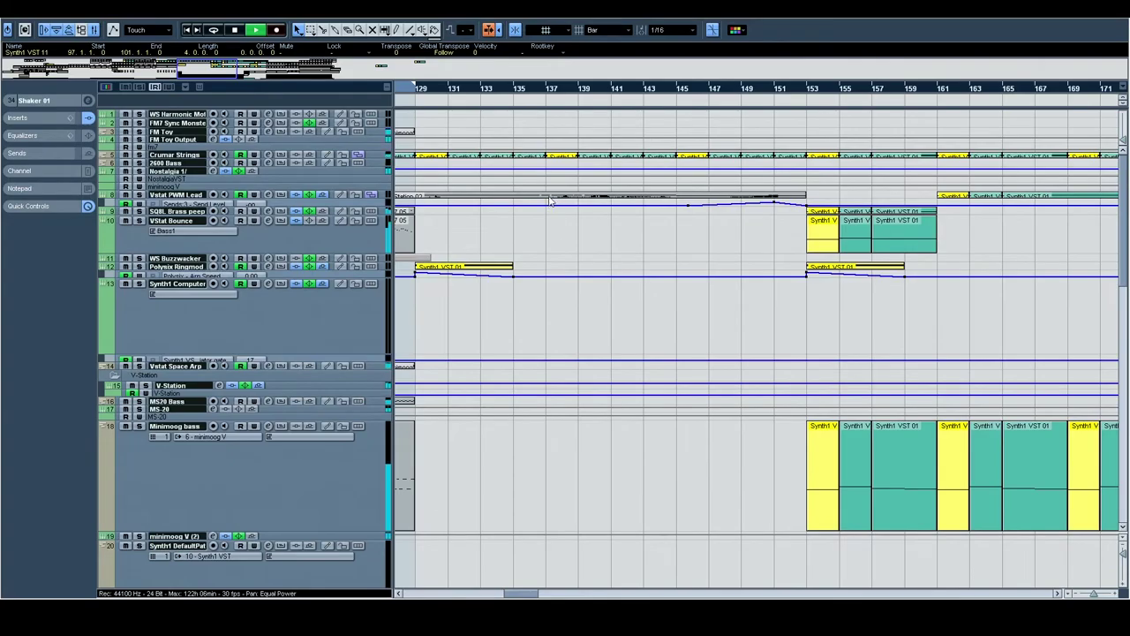
double_click(549, 201)
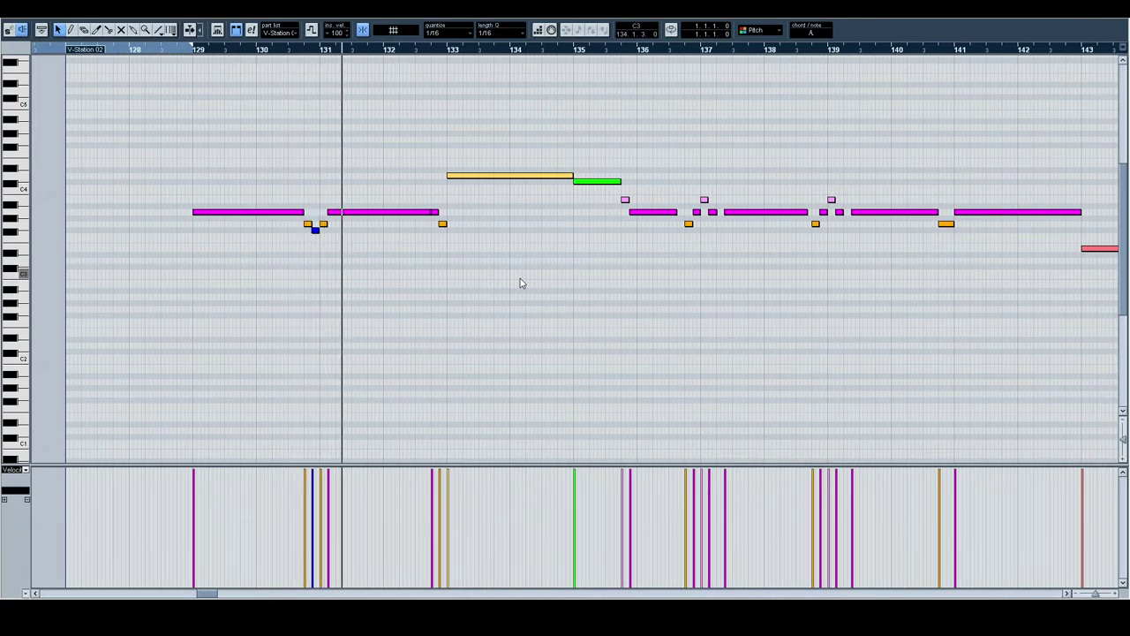
drag(704, 305, 580, 297)
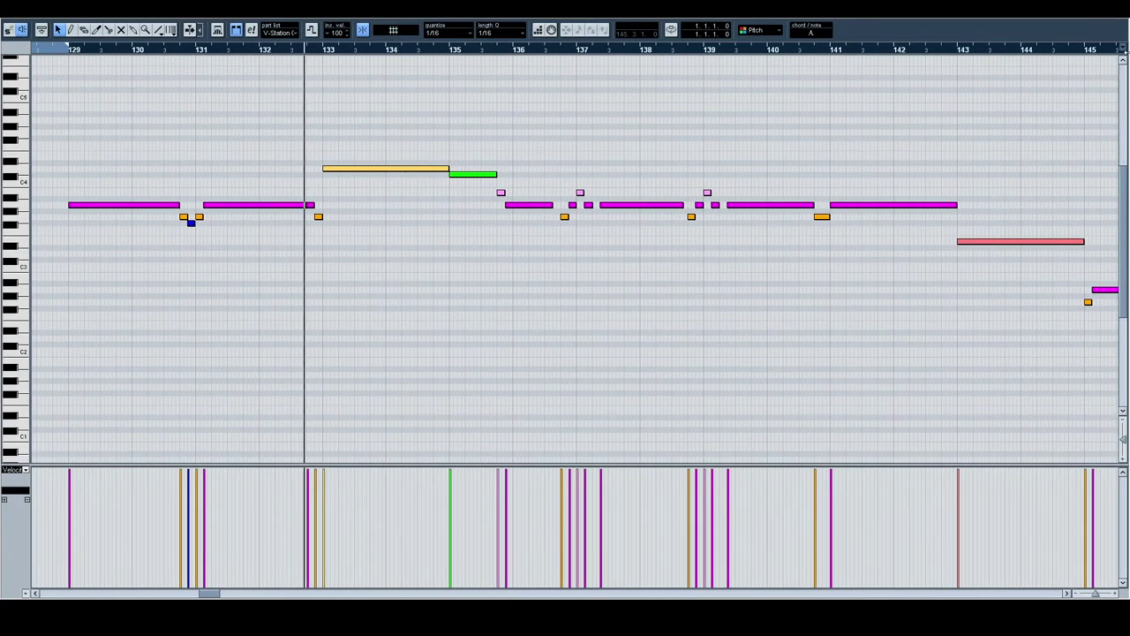
key(Return)
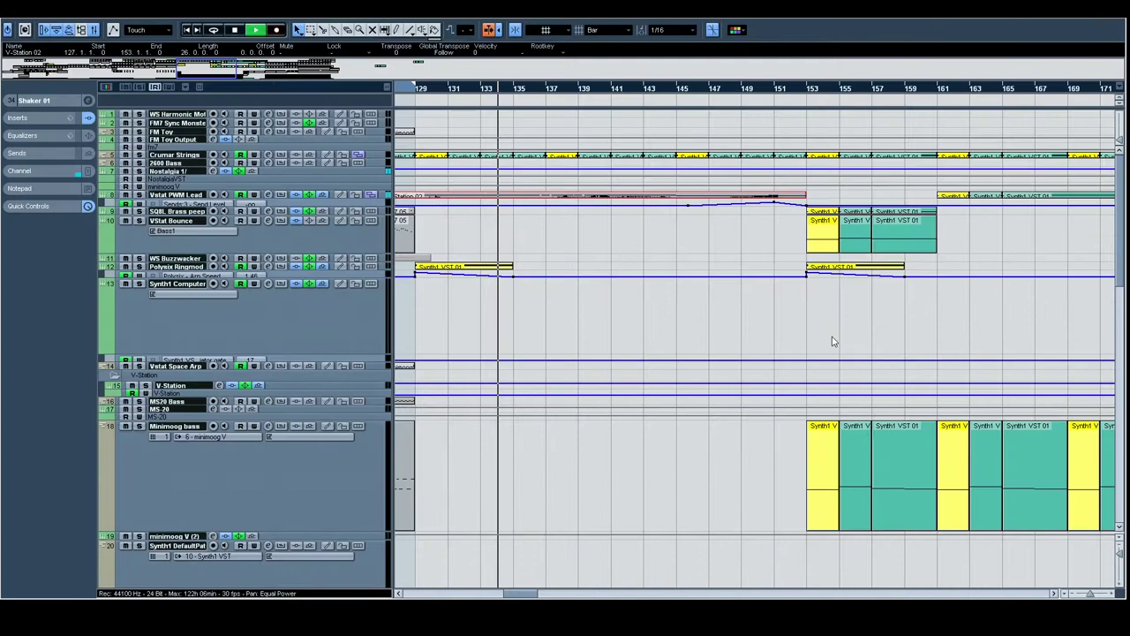
Step: Compare the Drum Vocoder's V-Station 02 part with the lead, set the right locator to bar 153, and stop playback
scroll(832, 341, down, 9)
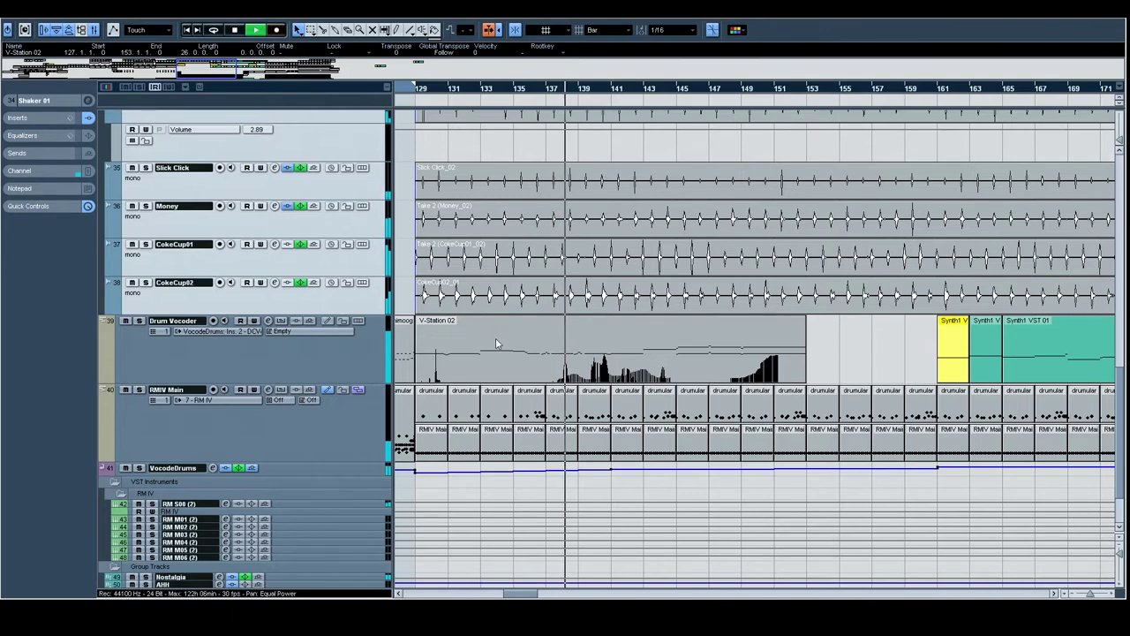
scroll(495, 338, up, 9)
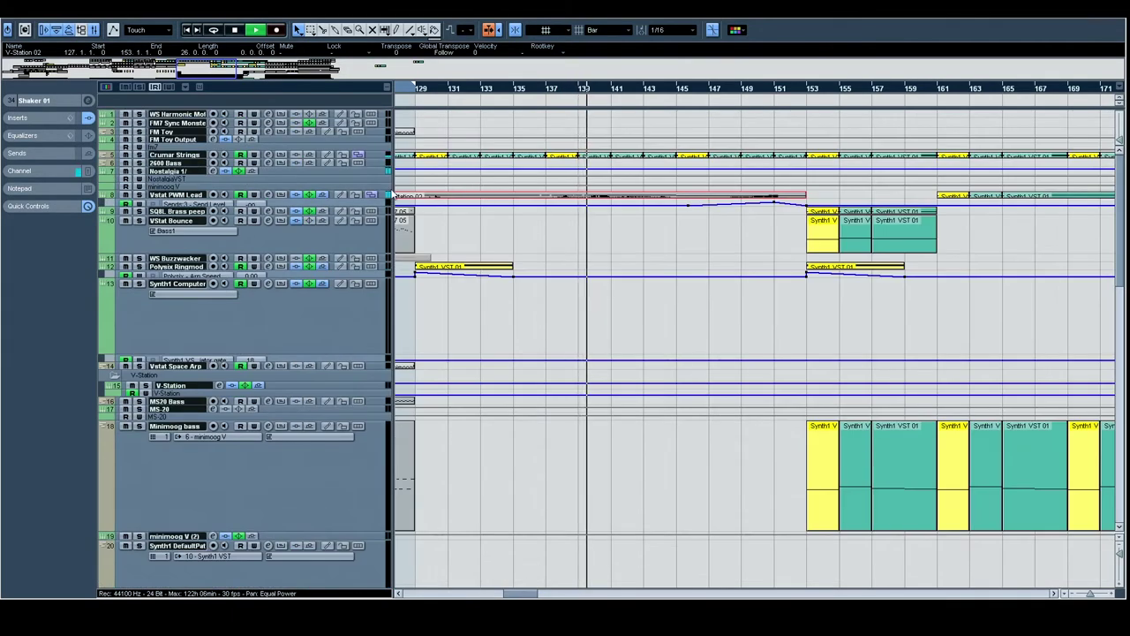
alt+click(804, 88)
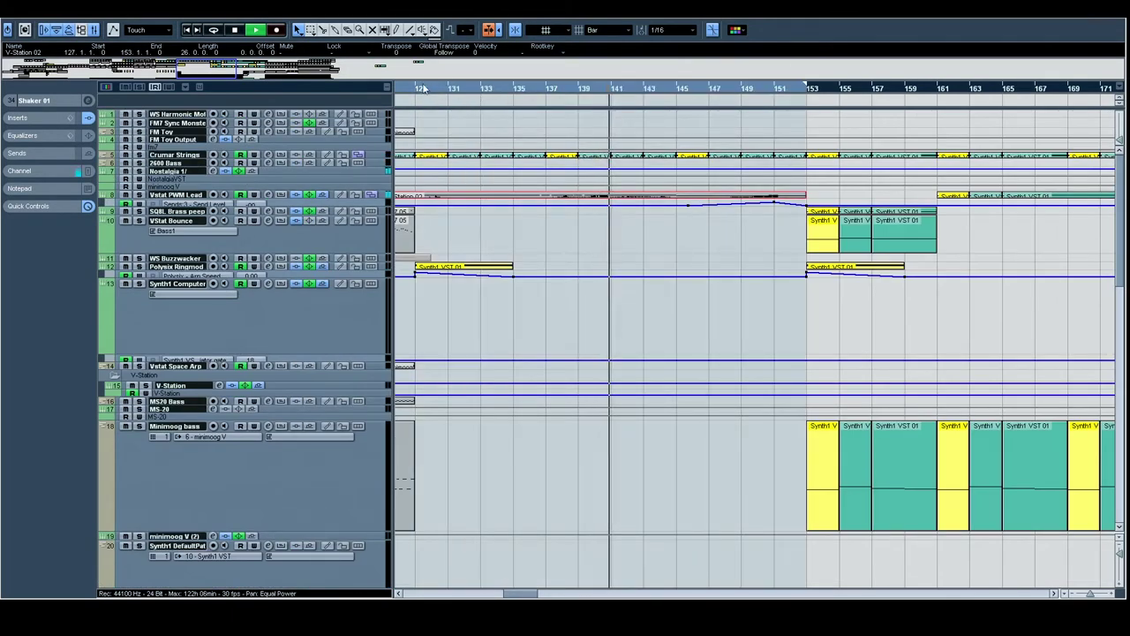
scroll(525, 223, down, 7)
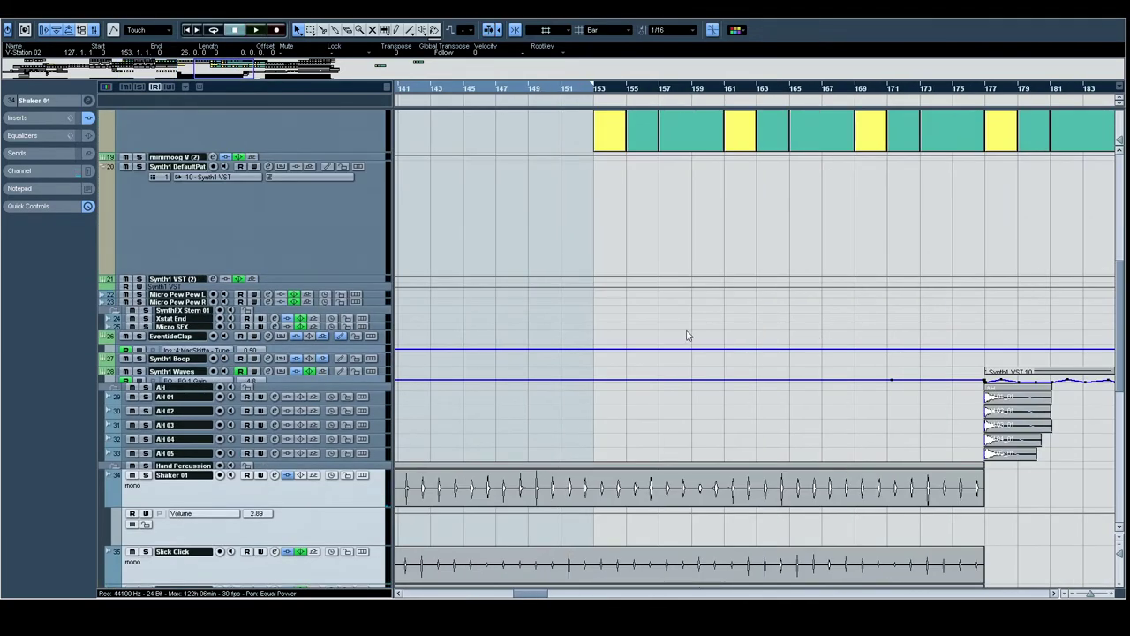
scroll(688, 336, down, 3)
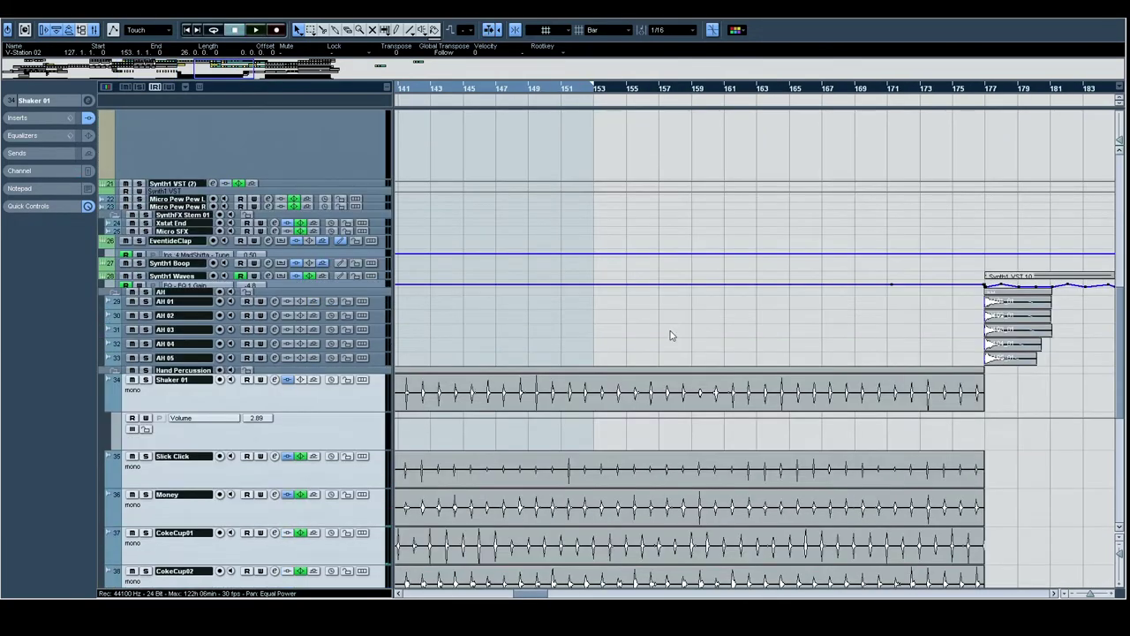
Step: Solo the Drum Vocoder and RMIV Main tracks and play them from bar 129
scroll(671, 333, left, 5)
scroll(632, 396, down, 6)
scroll(132, 344, right, 2)
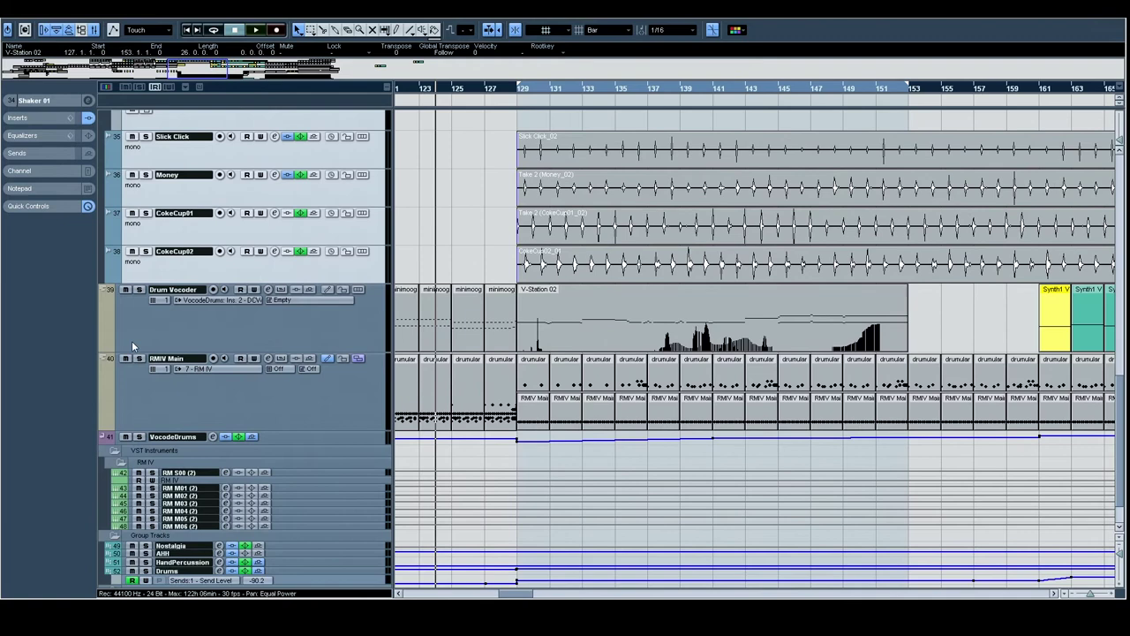
click(123, 302)
click(146, 352)
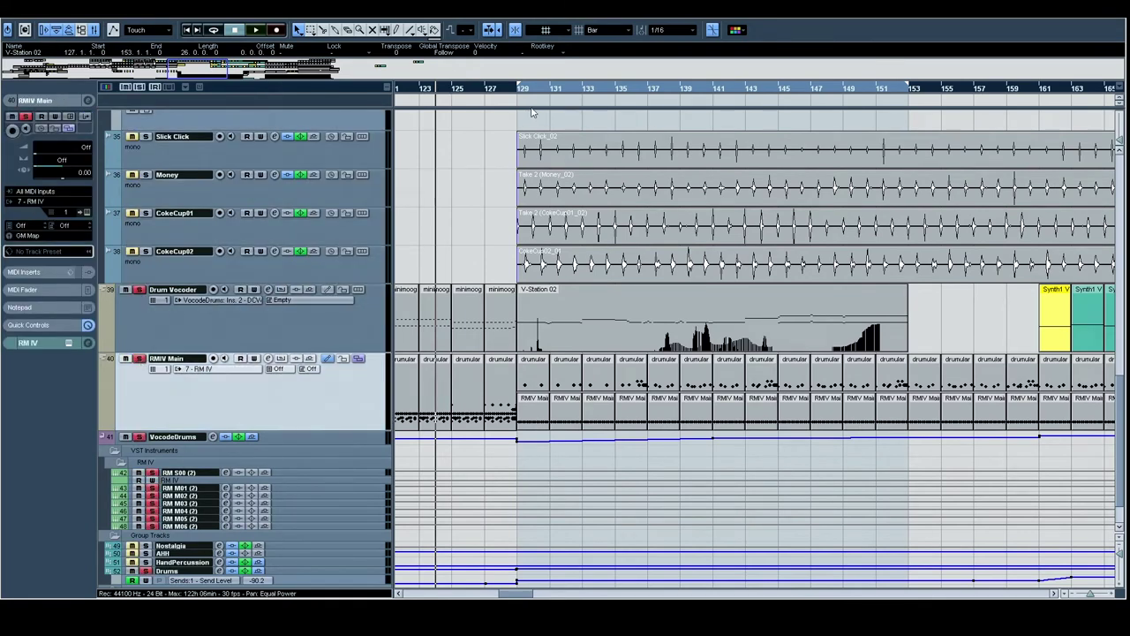
click(521, 95)
key(space)
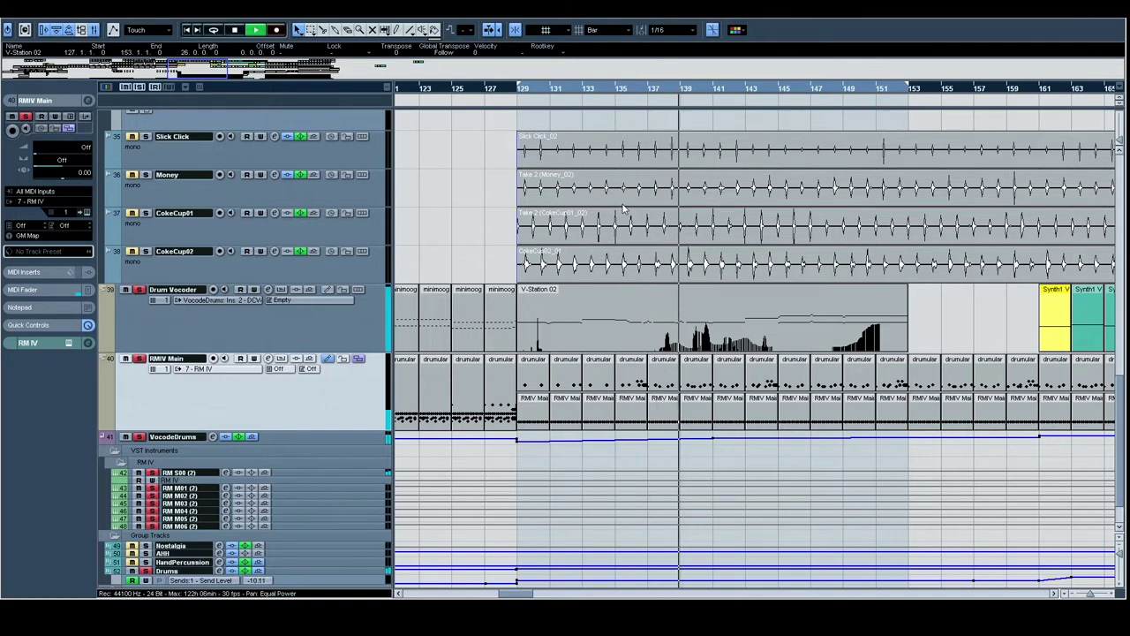
Step: Examine the VocodeDrums channel's inserts and equalizer during playback, close its settings, and unsolo all tracks
drag(689, 341, 520, 331)
click(332, 320)
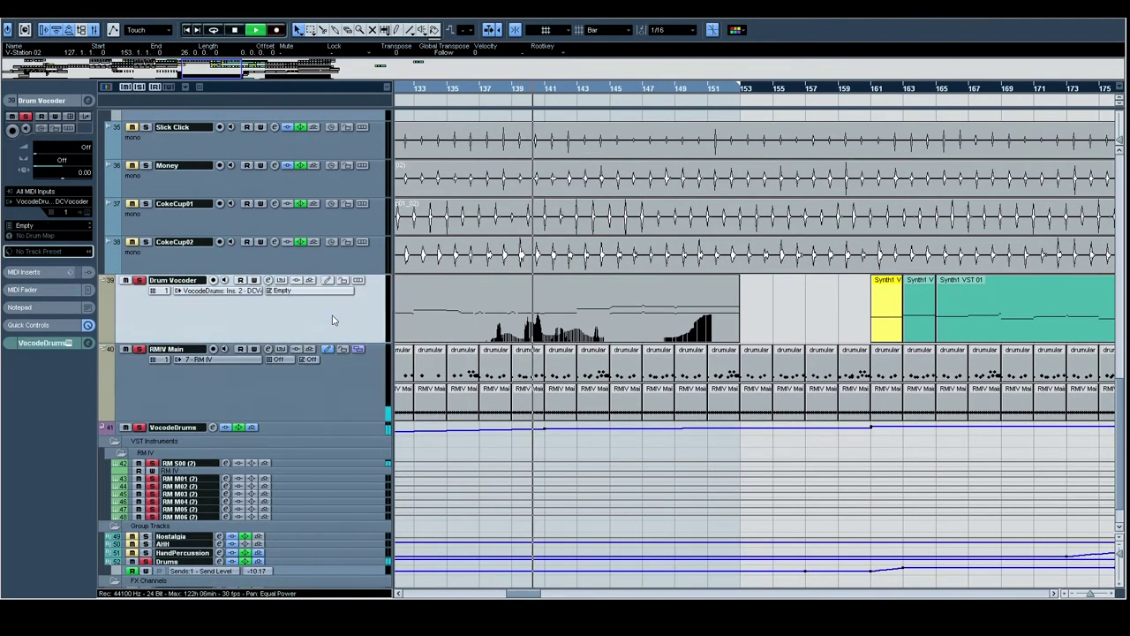
click(306, 425)
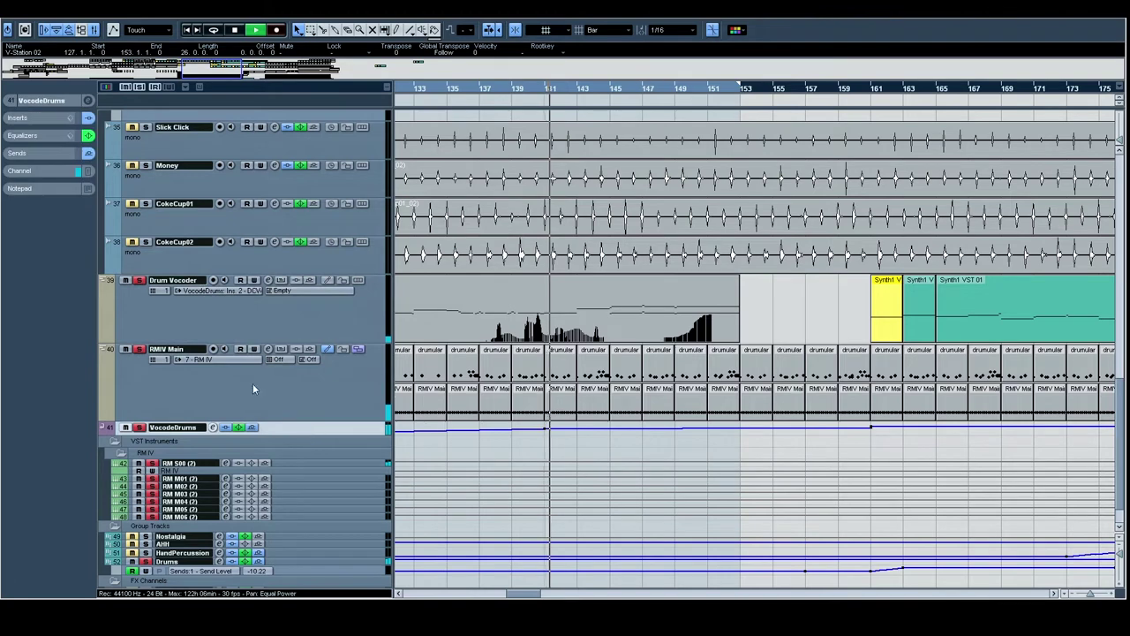
click(88, 100)
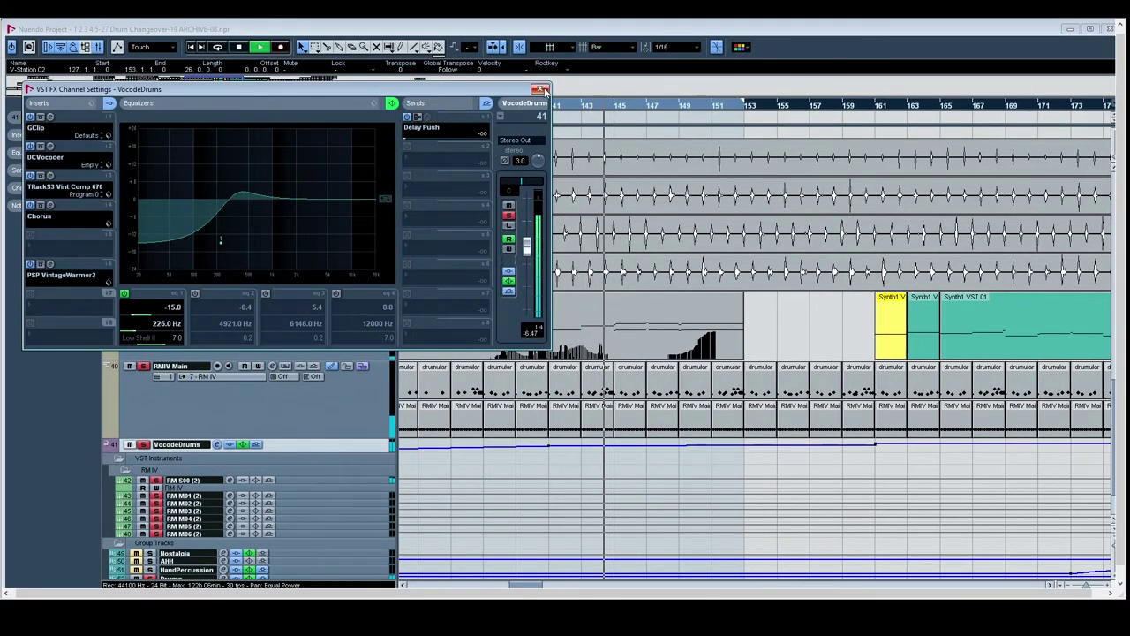
click(537, 88)
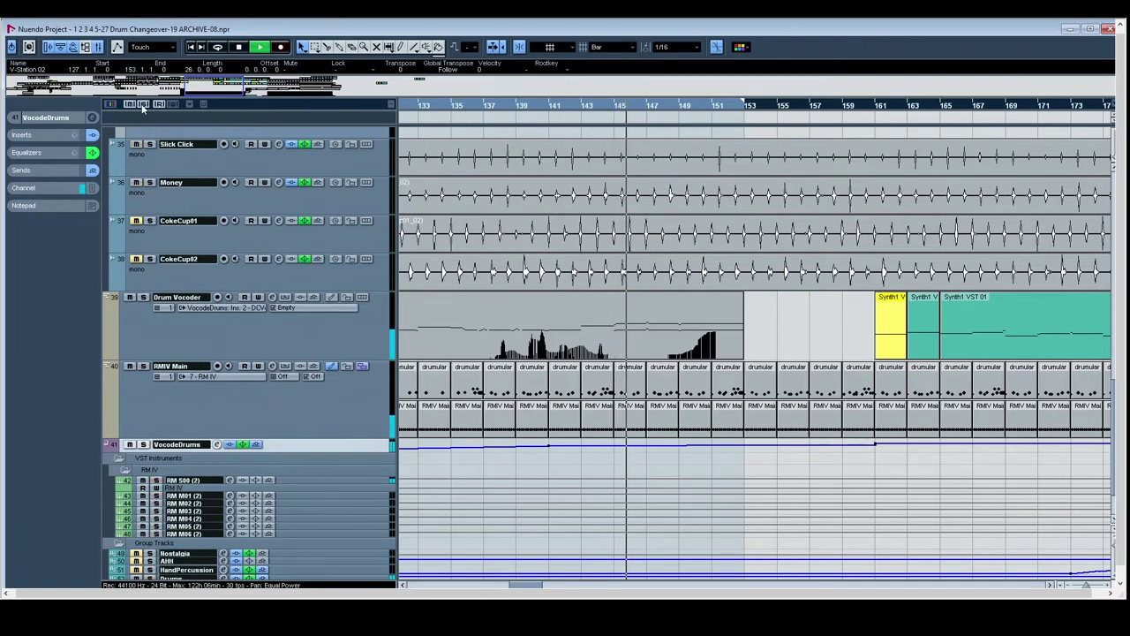
Step: Examine the Minimoog bass, VStat Bounce and other synth parts from bar 153 onward while the full mix plays
scroll(623, 216, up, 5)
scroll(654, 215, up, 7)
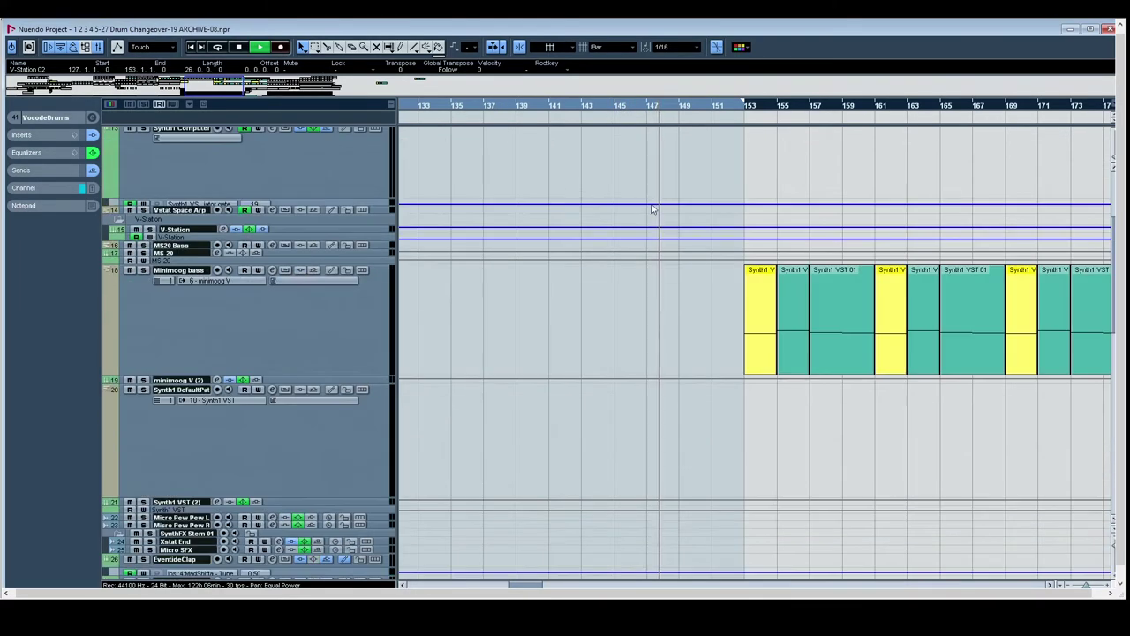
scroll(845, 252, down, 1)
scroll(845, 252, right, 1)
drag(844, 248, 706, 243)
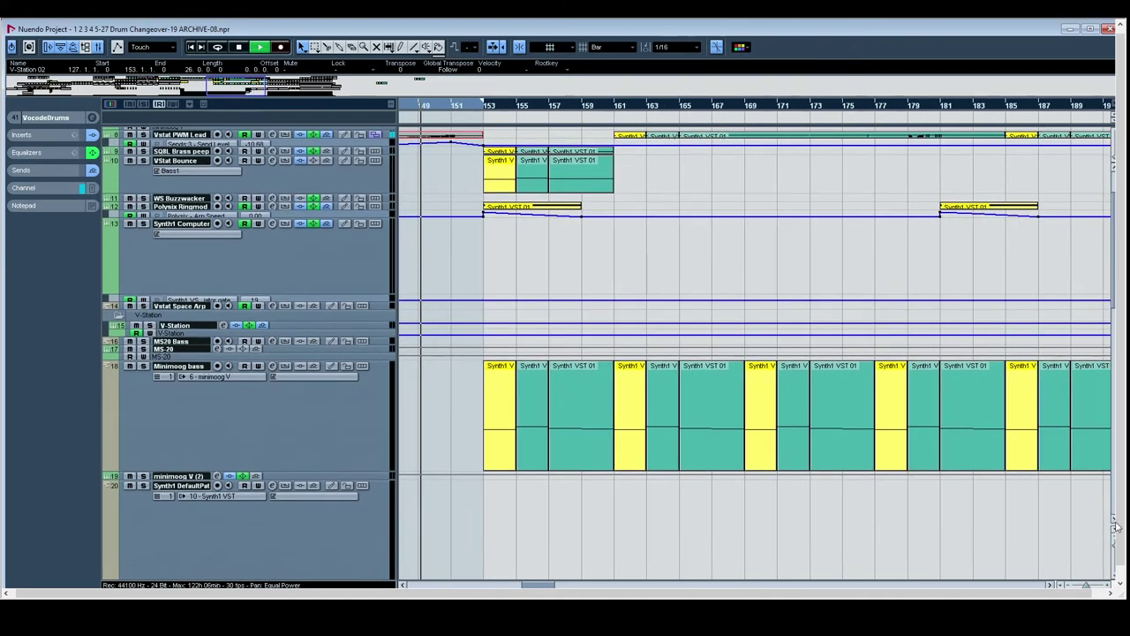
drag(1087, 586, 1084, 586)
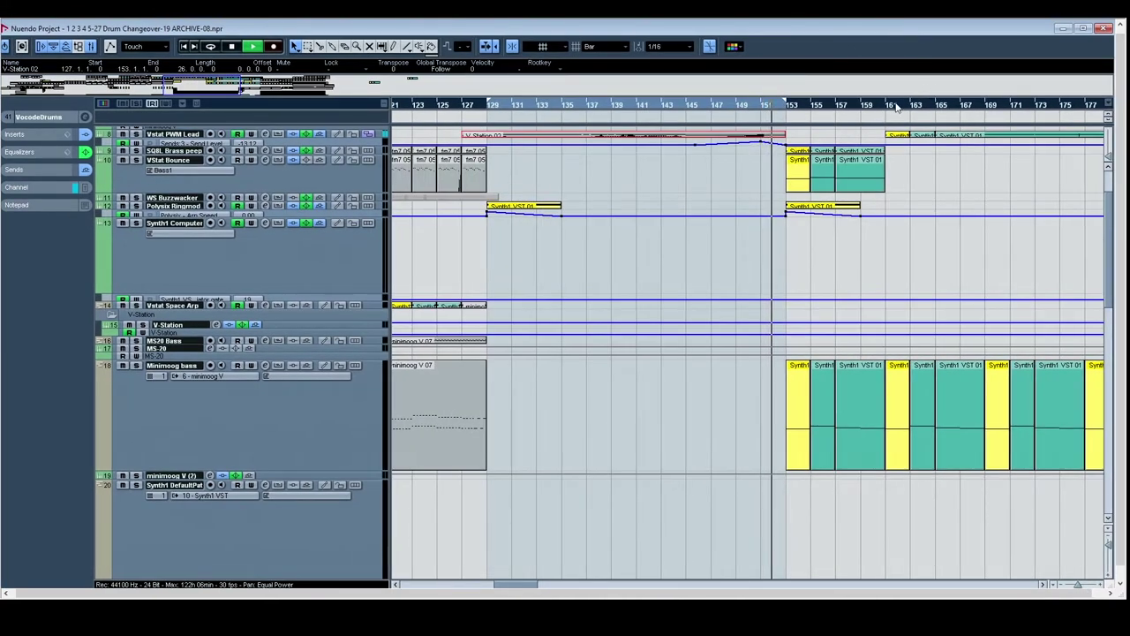
scroll(1018, 204, right, 5)
scroll(883, 211, right, 12)
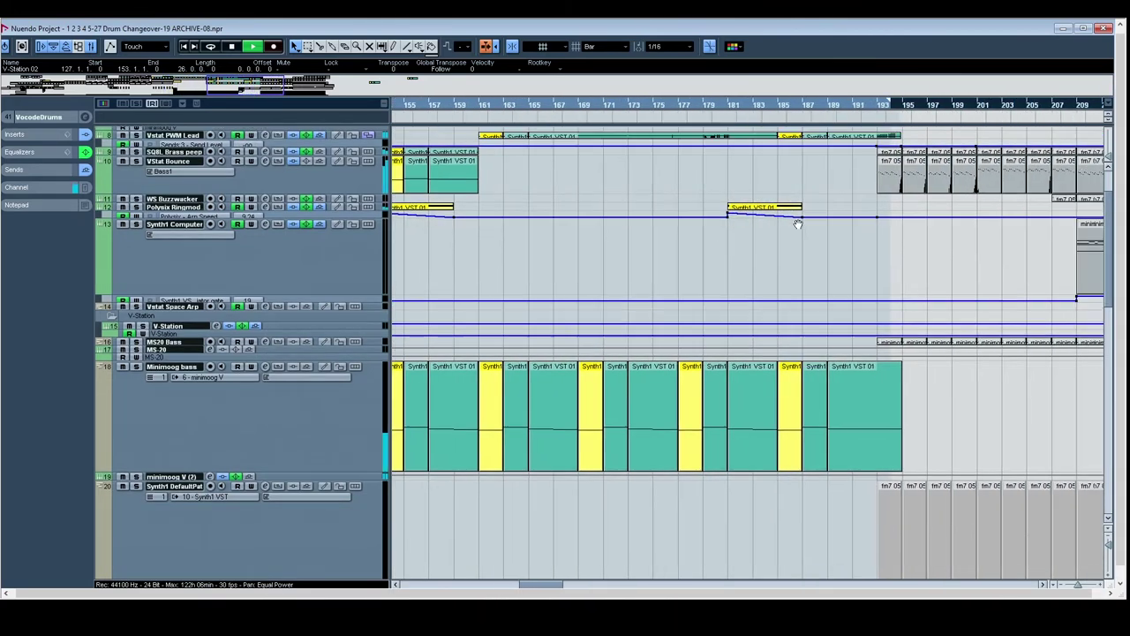
scroll(794, 203, up, 2)
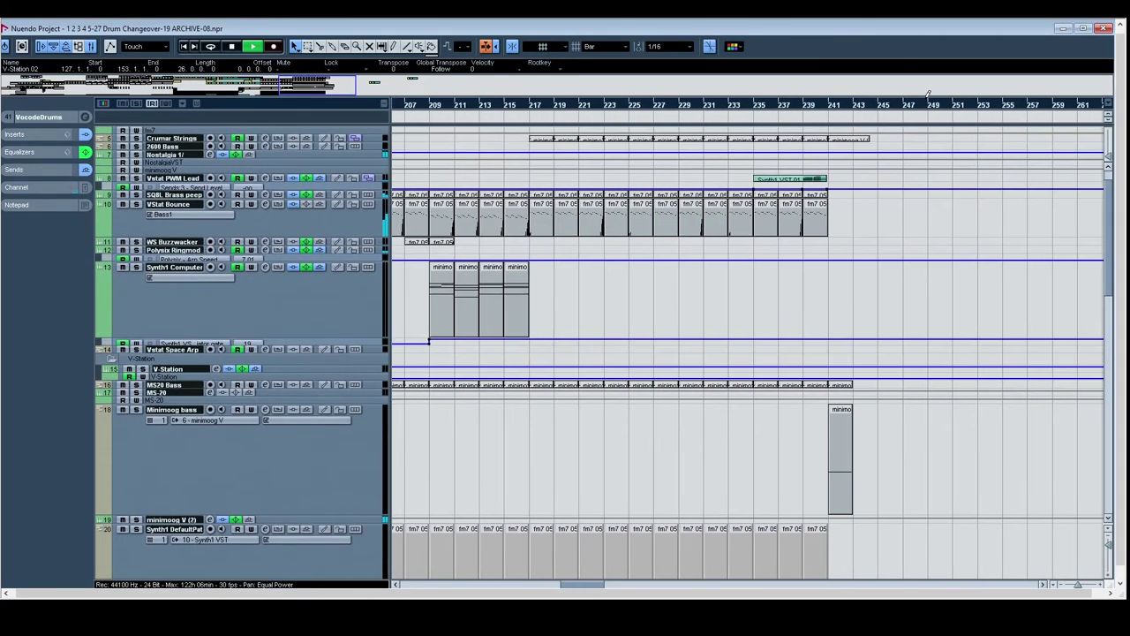
scroll(883, 265, left, 7)
scroll(883, 265, down, 2)
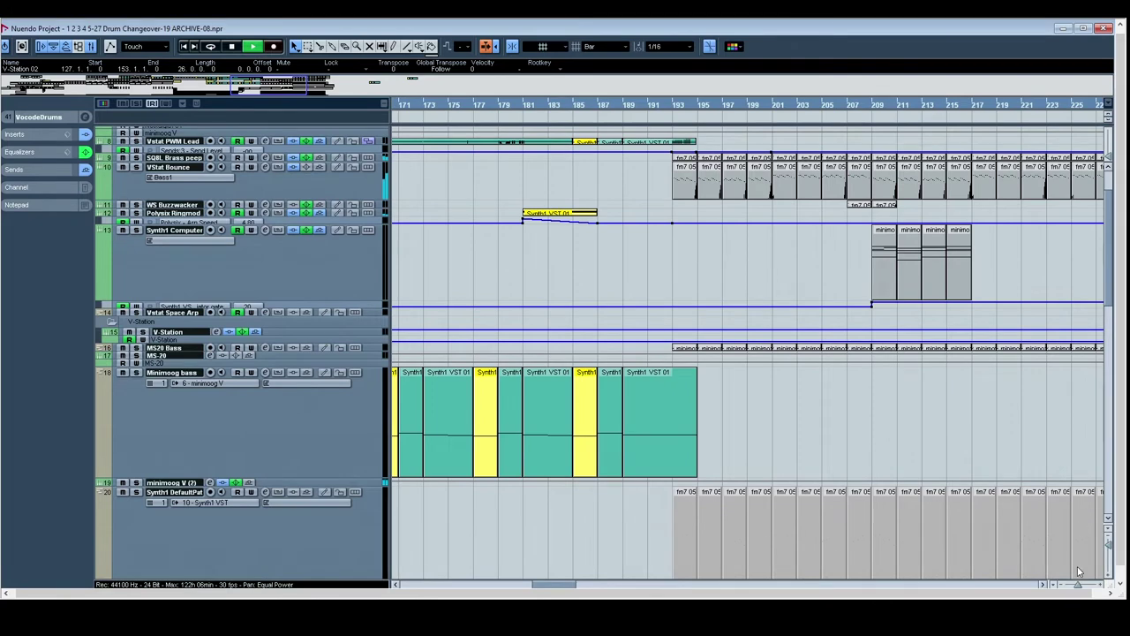
Step: Shrink the tracks to survey the whole arrangement, and extend the locator range from the song's start to about bar 247
drag(1079, 587, 1076, 586)
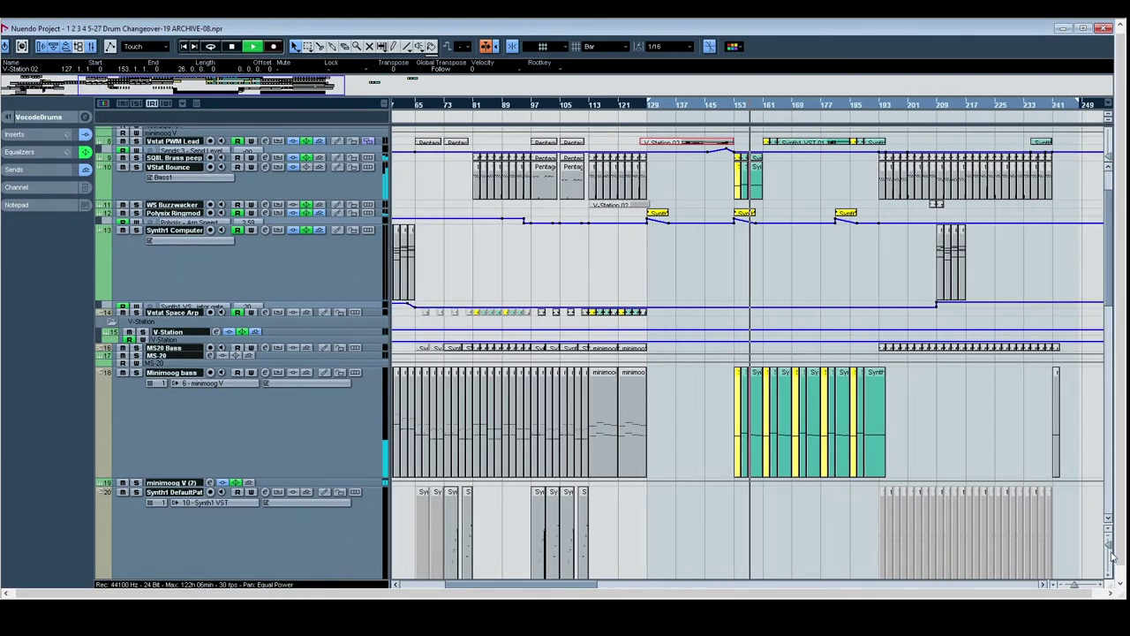
drag(1109, 545, 1118, 583)
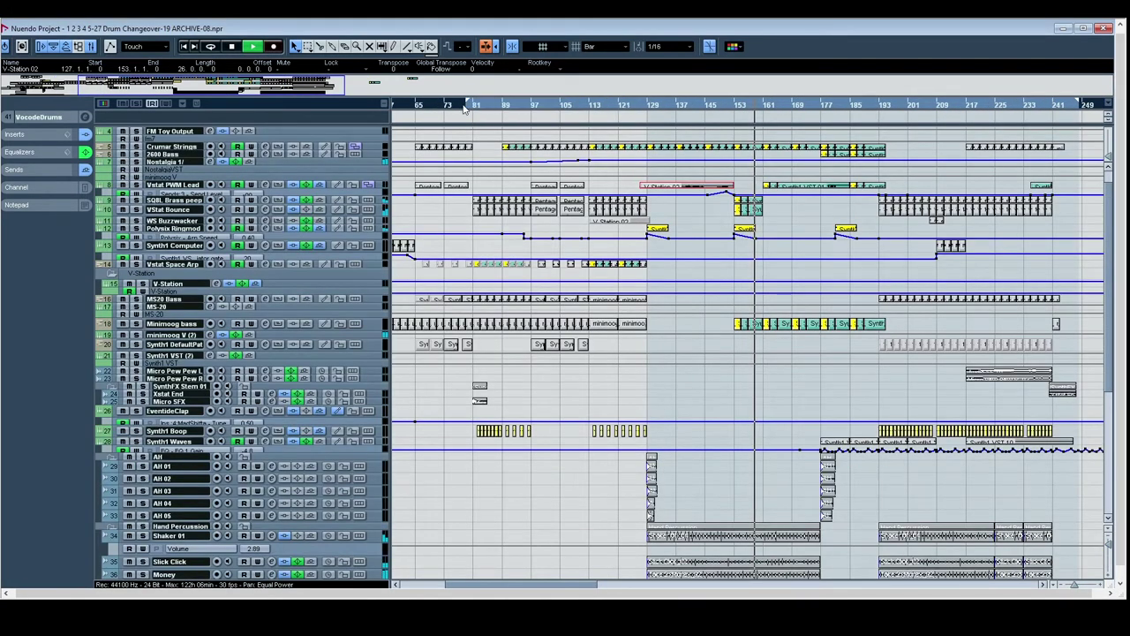
scroll(671, 126, left, 4)
drag(829, 182, 916, 204)
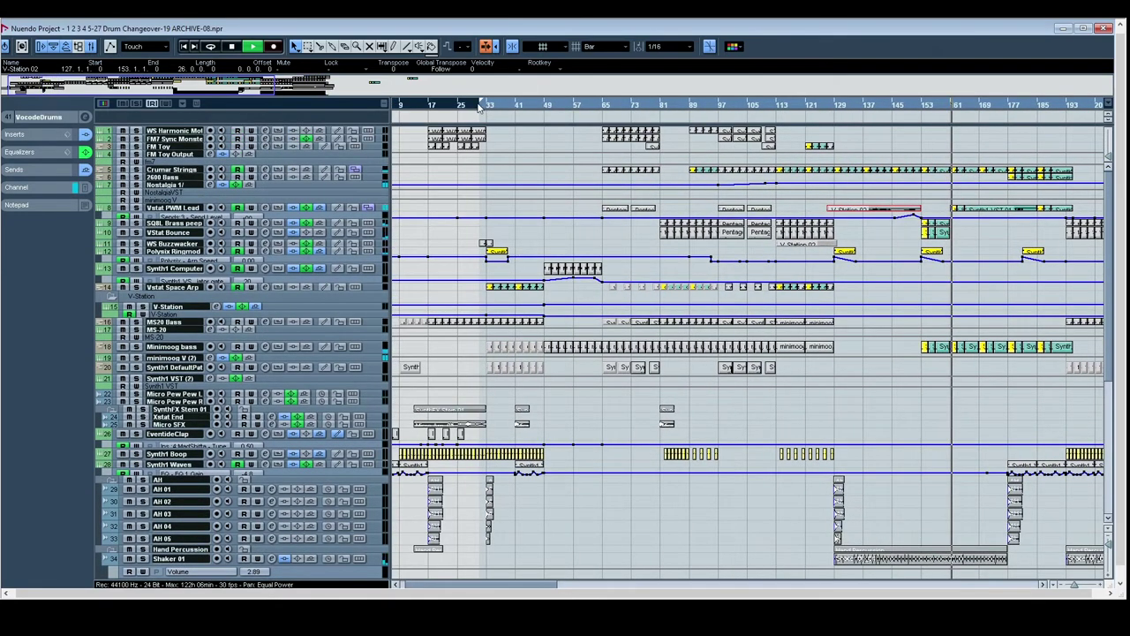
scroll(540, 142, left, 1)
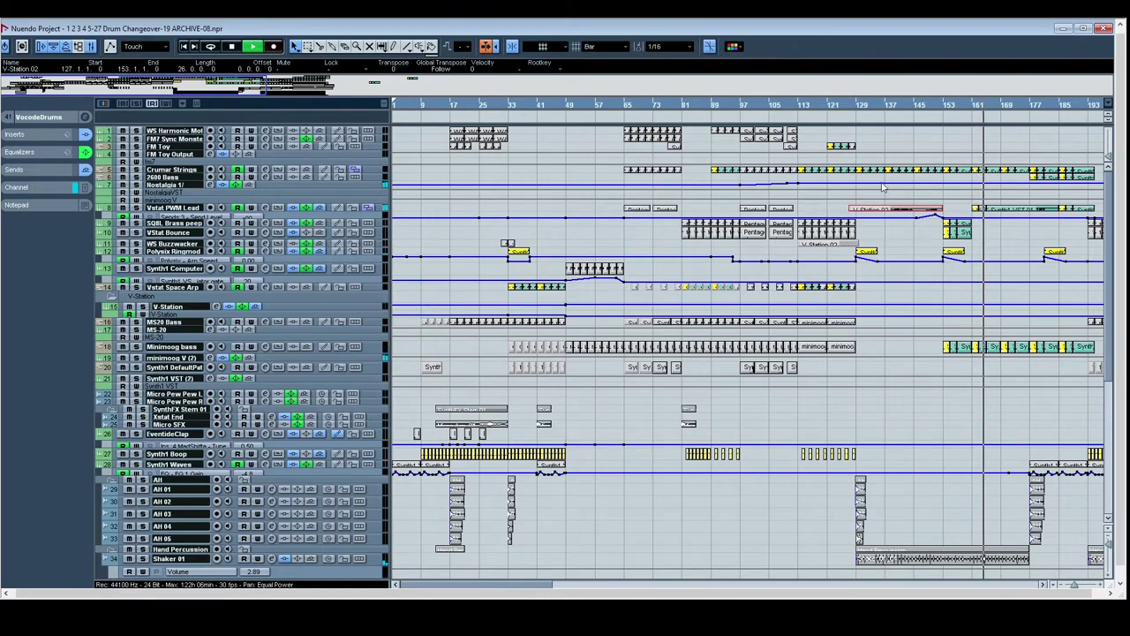
scroll(821, 211, right, 10)
scroll(777, 198, down, 1)
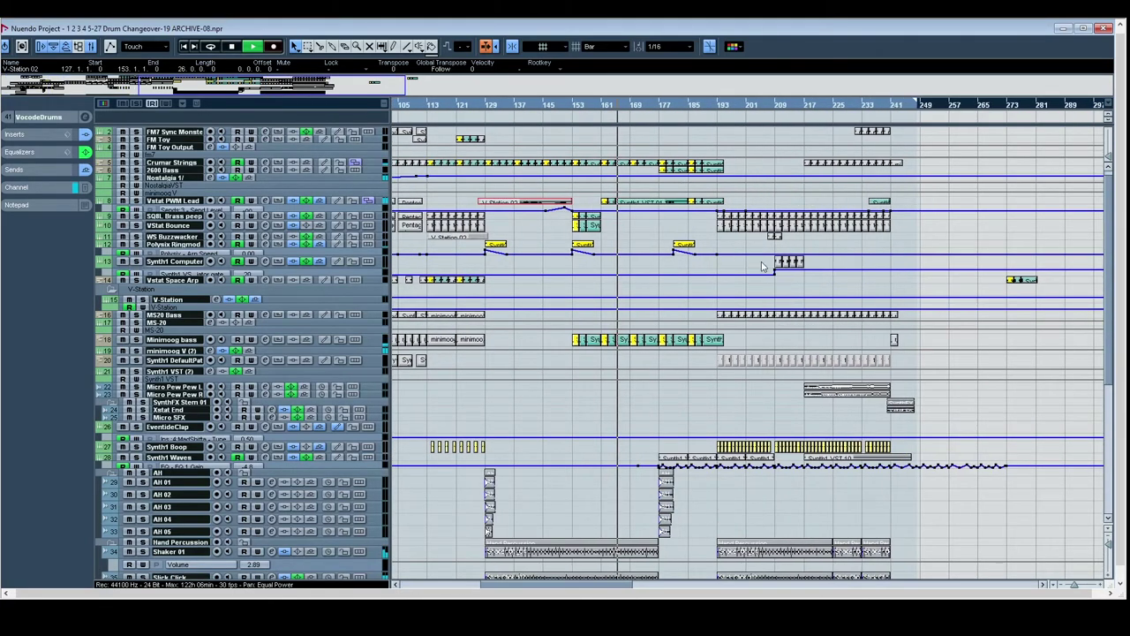
scroll(764, 274, down, 5)
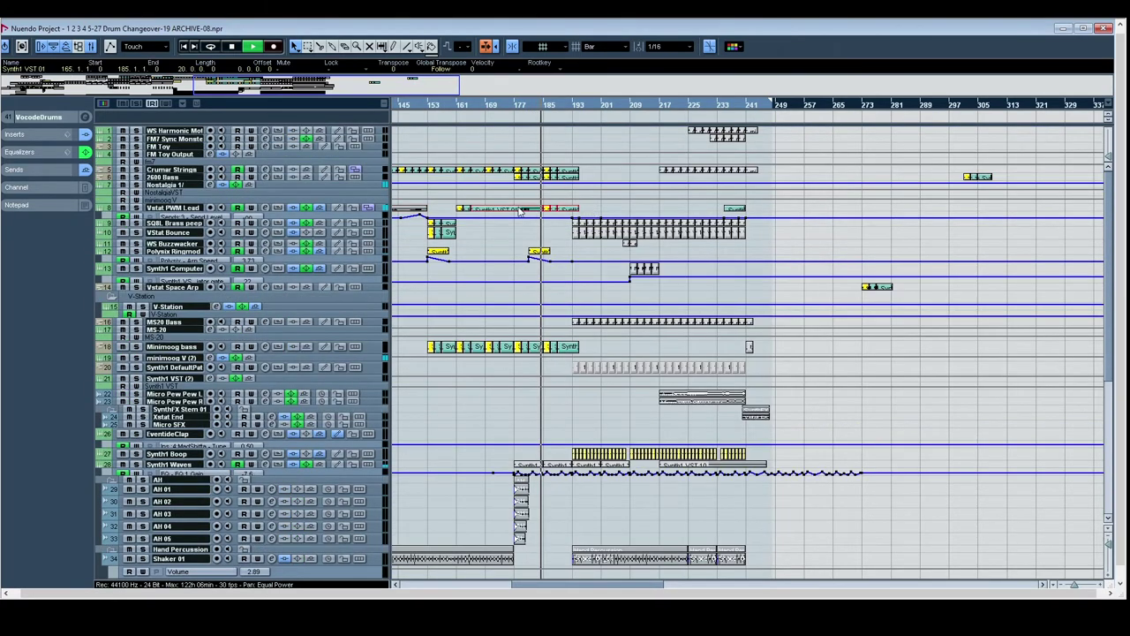
Step: Open the Vstat PWM Lead part Synth1 VST 01 in the Key Editor, examine its notes from bar 171 to 195, and close it
double_click(523, 210)
double_click(106, 190)
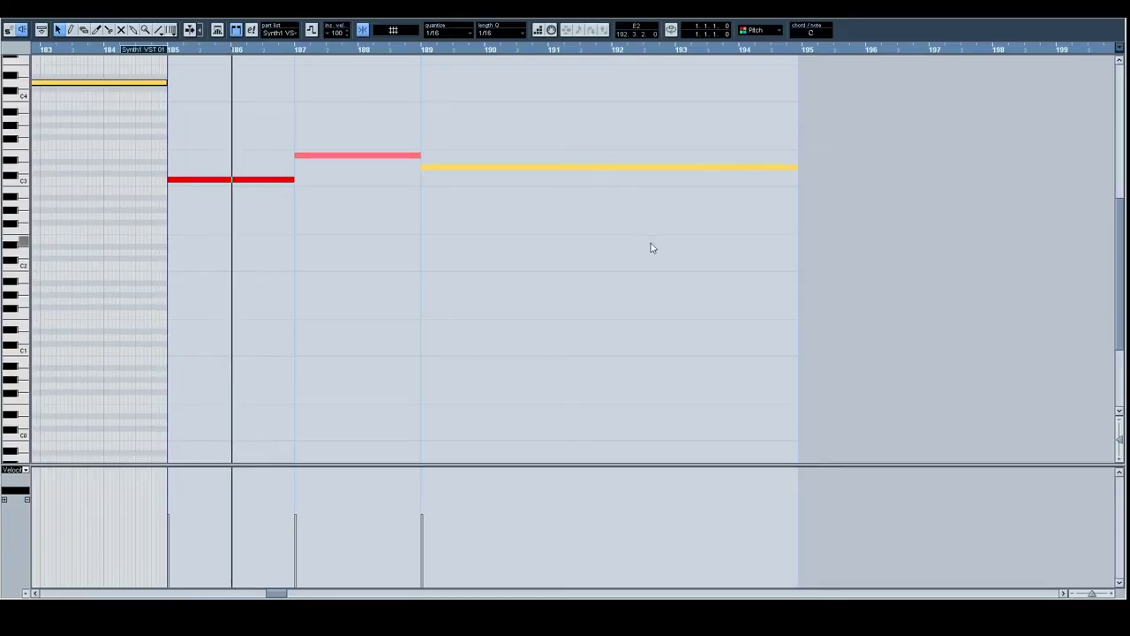
drag(739, 339, 912, 386)
drag(253, 329, 459, 328)
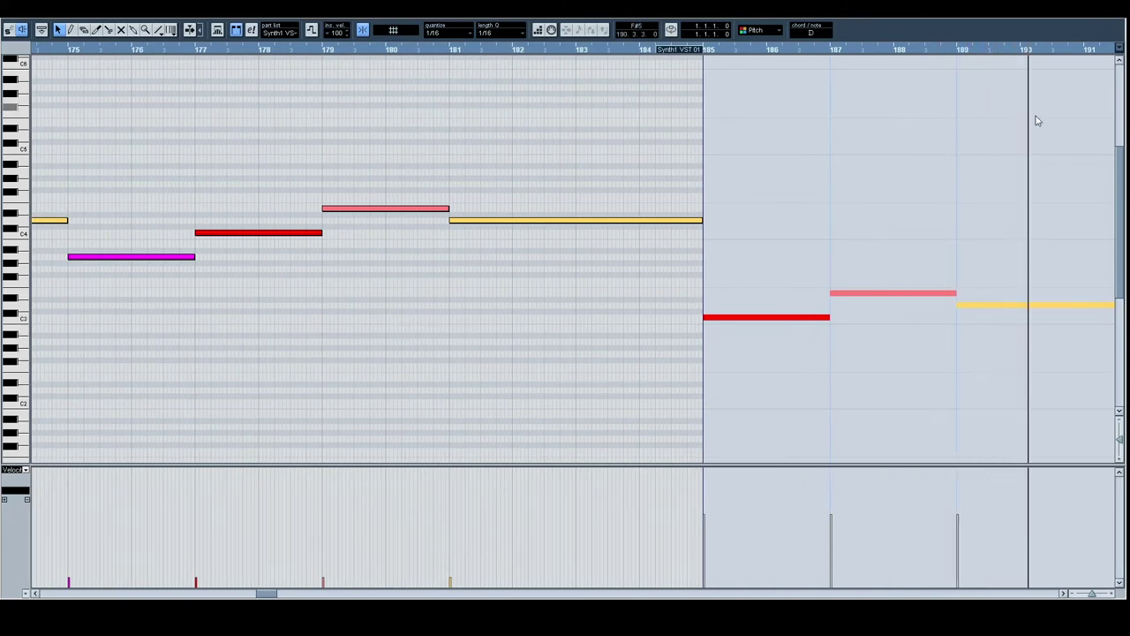
drag(425, 255, 660, 261)
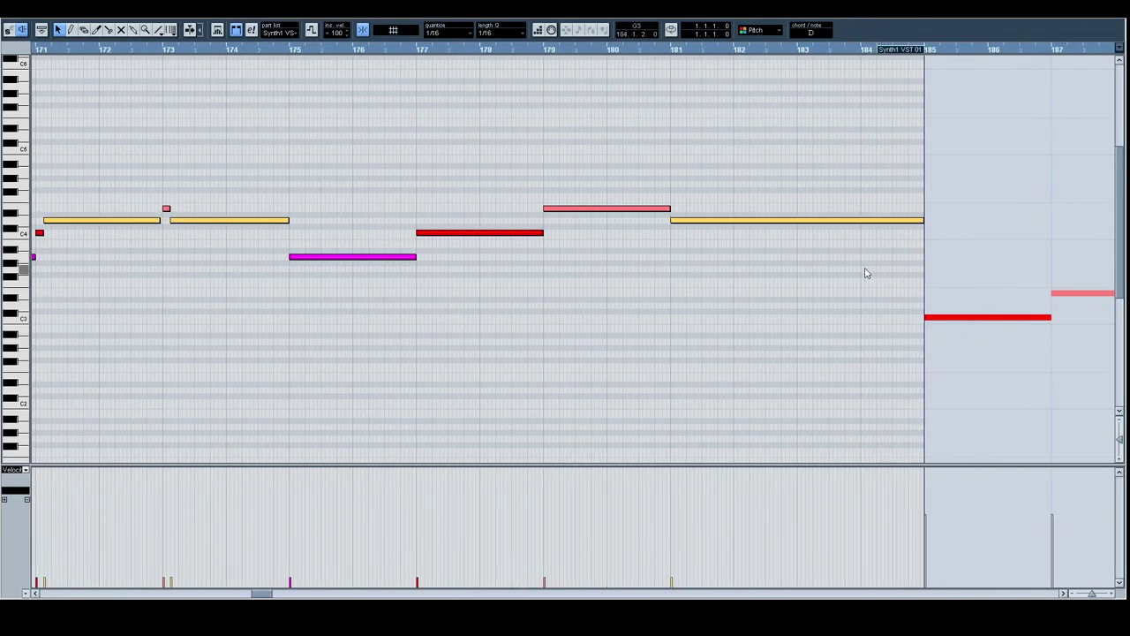
drag(866, 272, 471, 303)
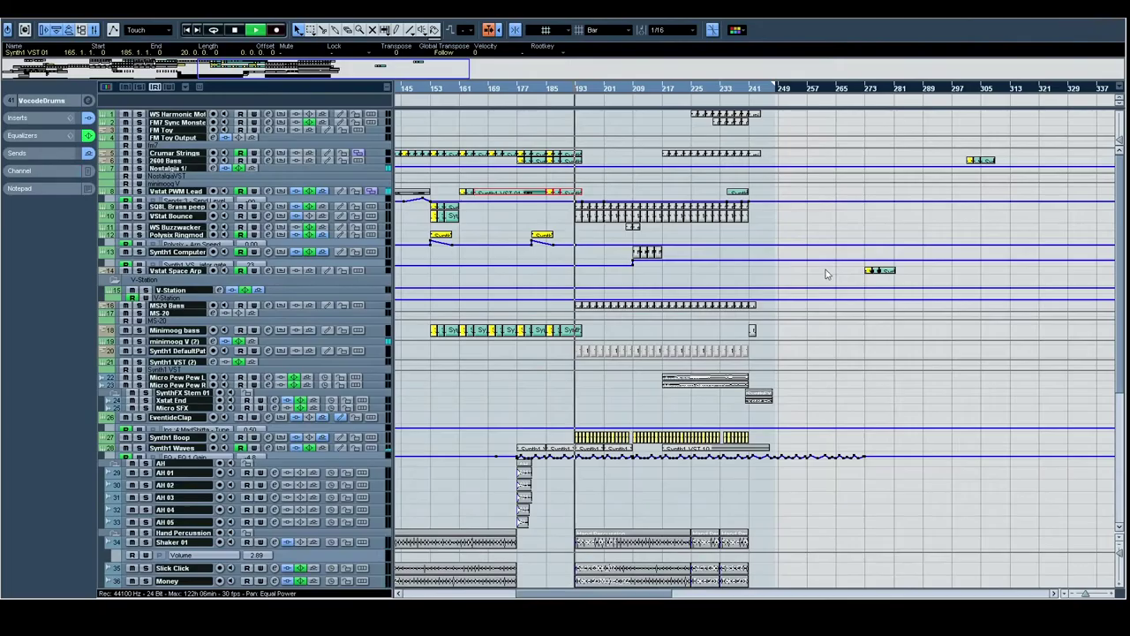
Step: Stop playback, reopen the lead's Synth1 VST 01 part, select its long notes between bars 177 and 185 in turn, and close the editor
drag(798, 276, 734, 283)
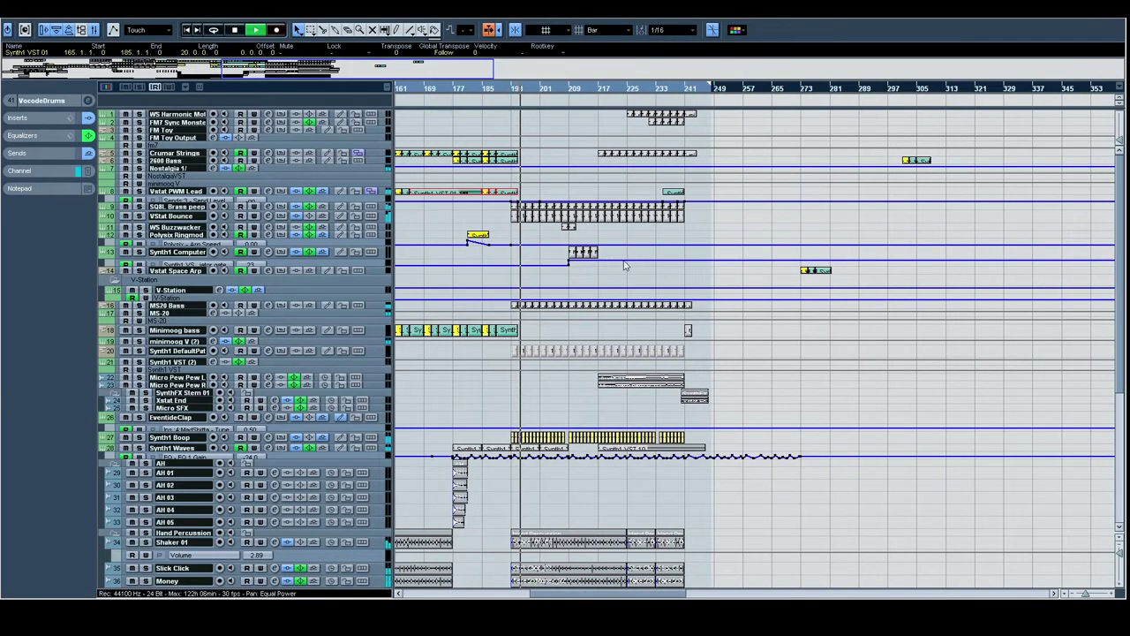
key(space)
drag(941, 180, 596, 191)
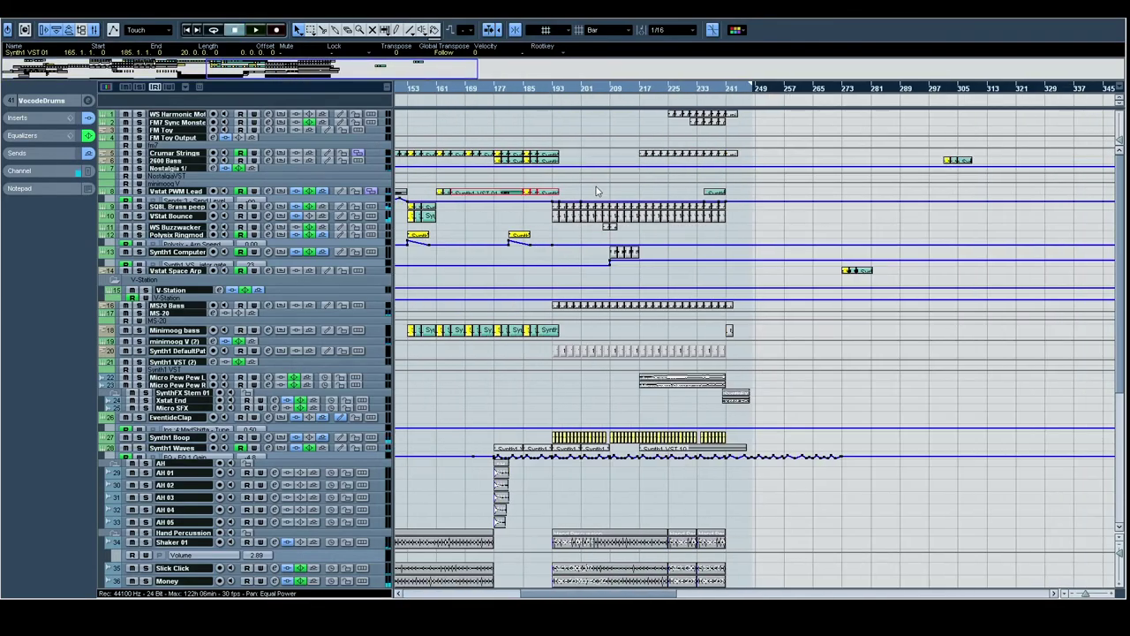
double_click(511, 196)
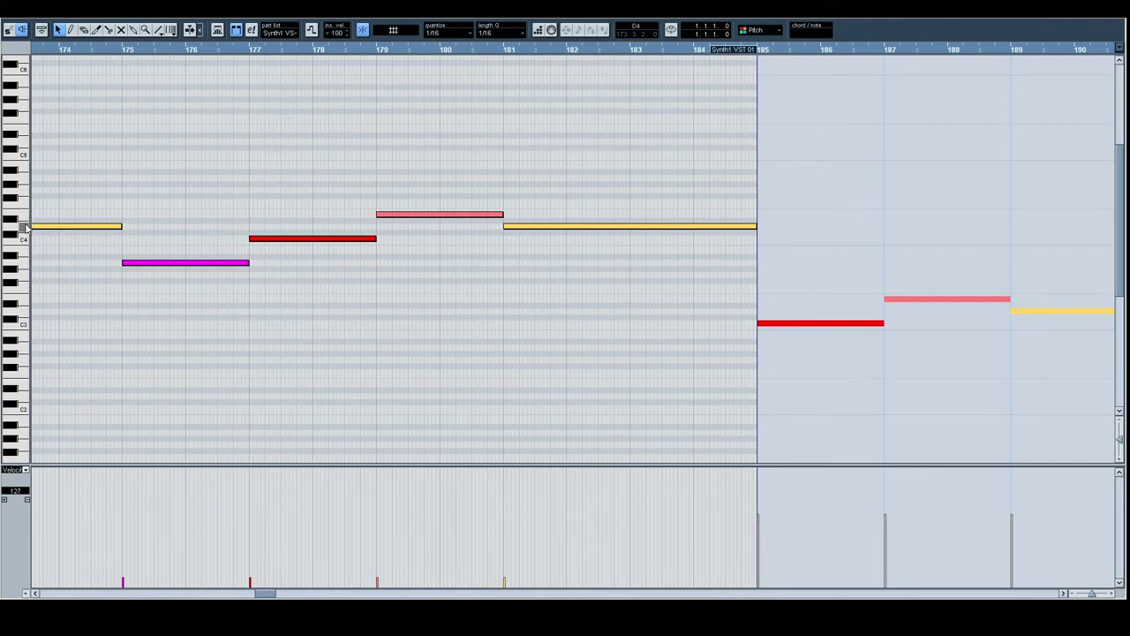
click(360, 240)
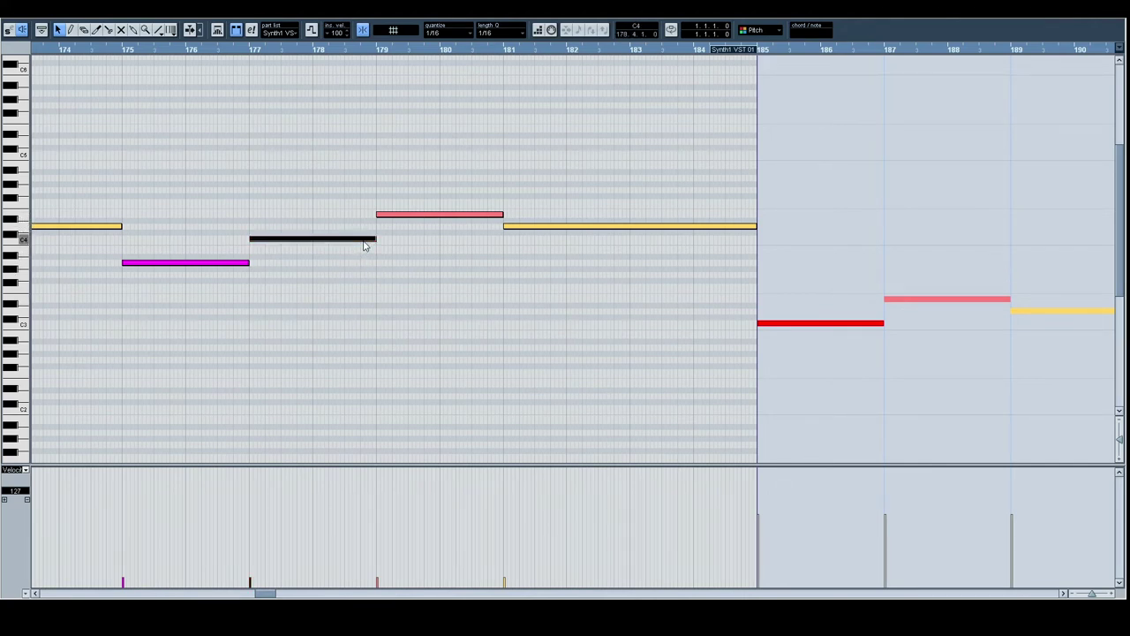
click(434, 214)
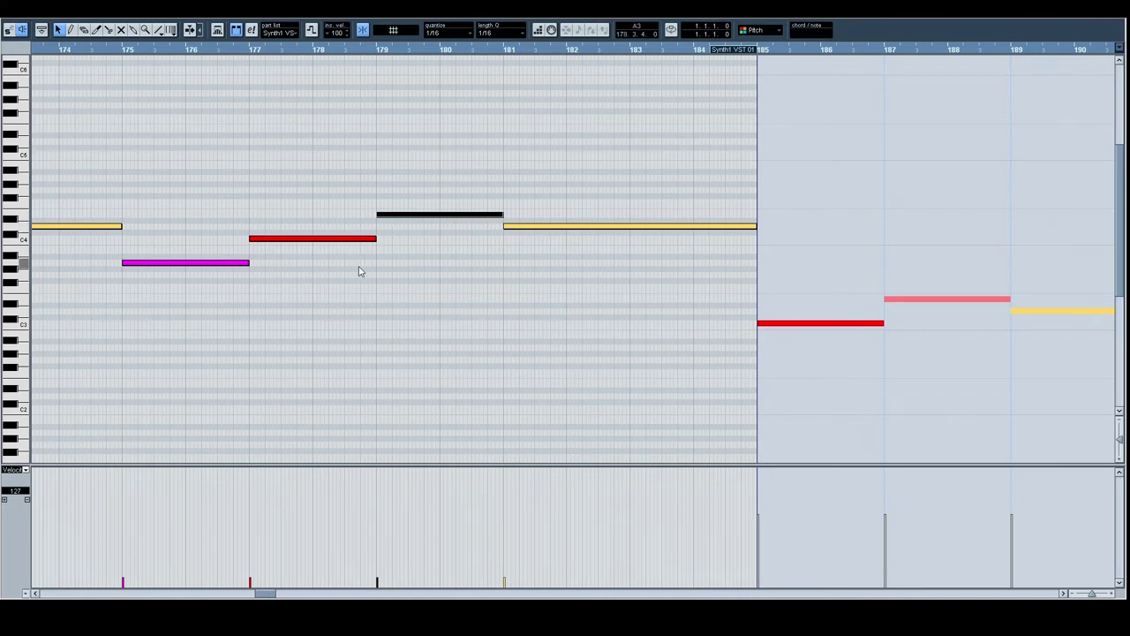
click(286, 242)
click(561, 227)
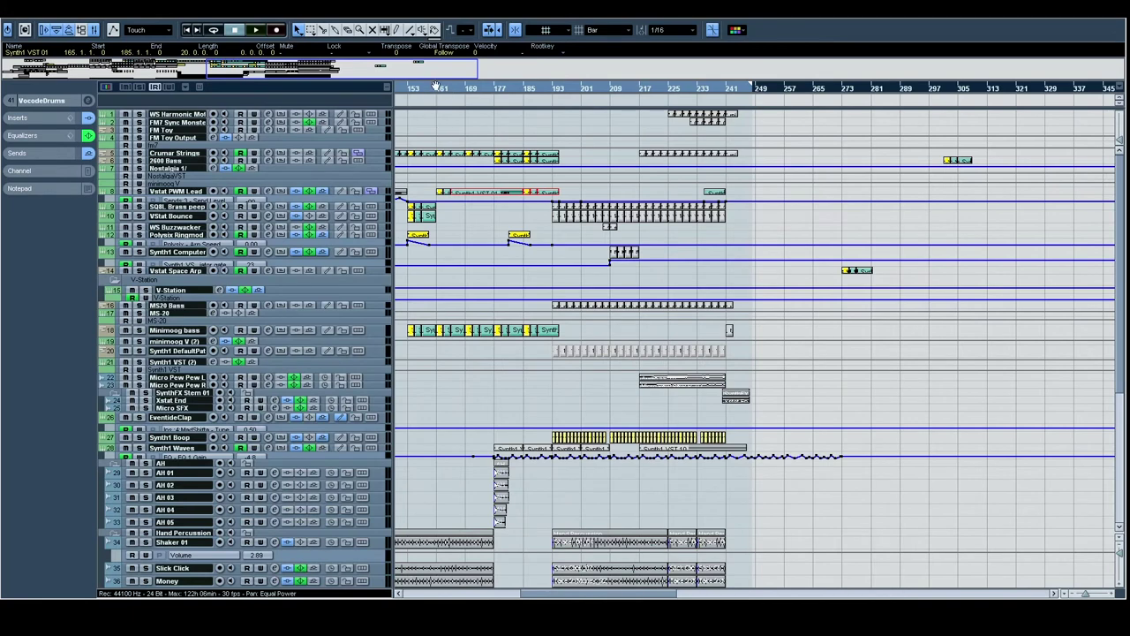
Step: Play the mix from bar 161 and solo the Drum Vocoder and RMIV Main tracks
click(433, 95)
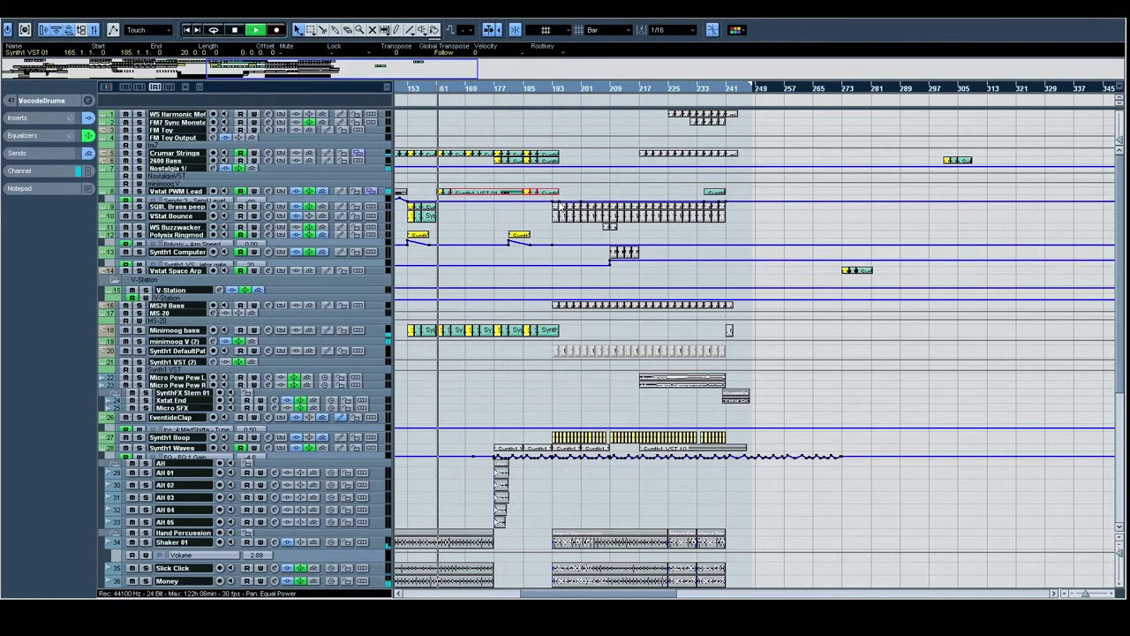
scroll(560, 221, down, 5)
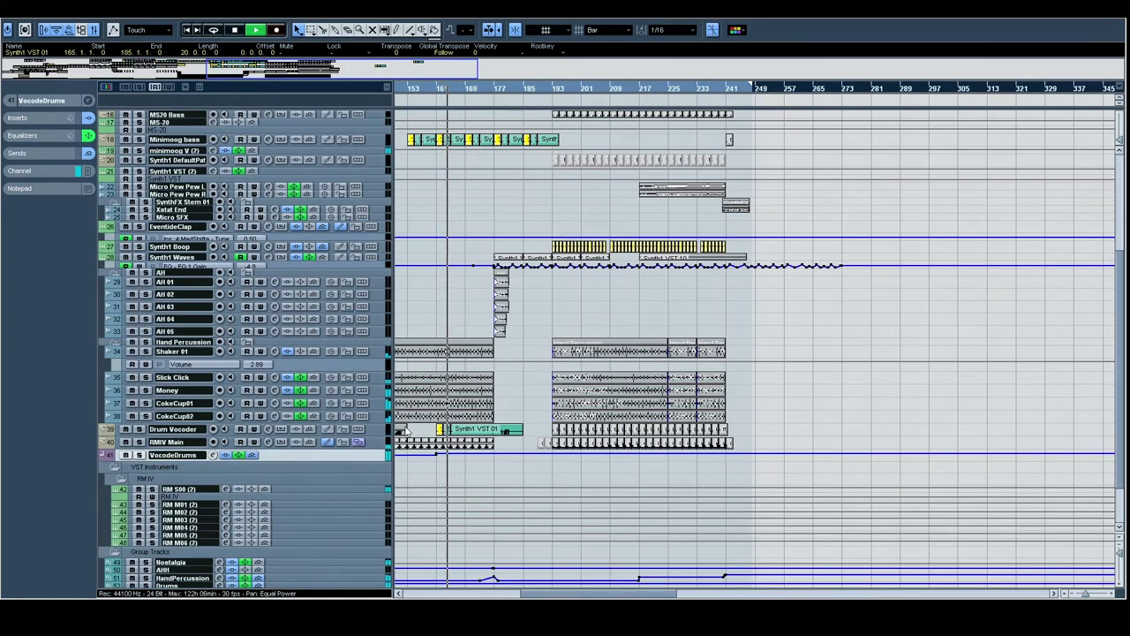
click(140, 429)
click(139, 442)
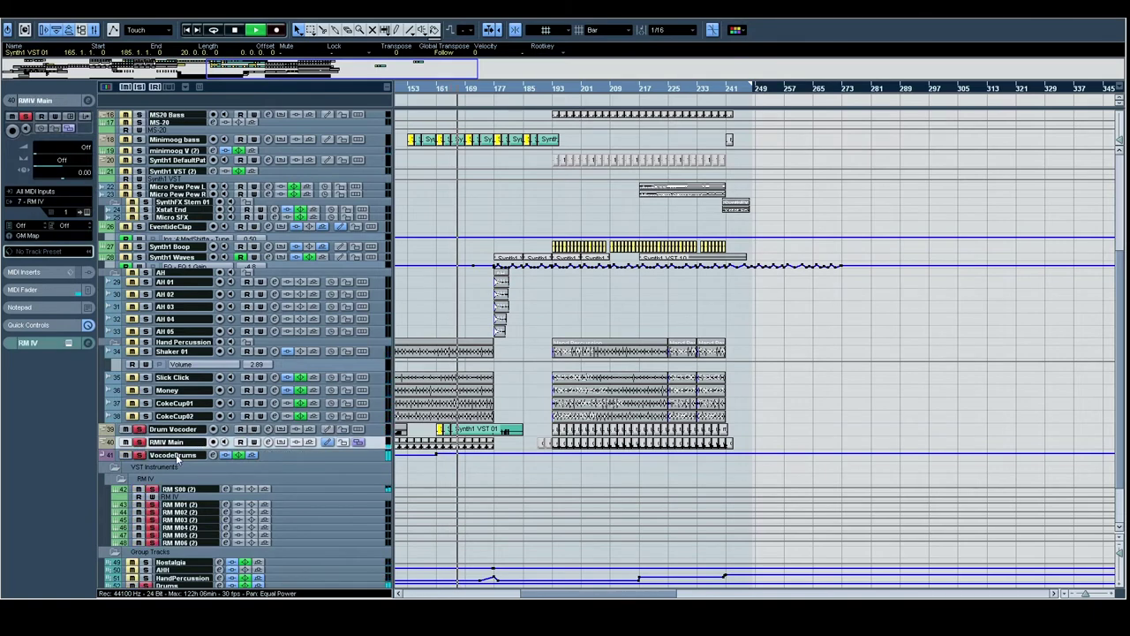
Step: Select the RM S00 (2) drum output channel, inspect its channel settings during playback, and close them
scroll(306, 506, down, 3)
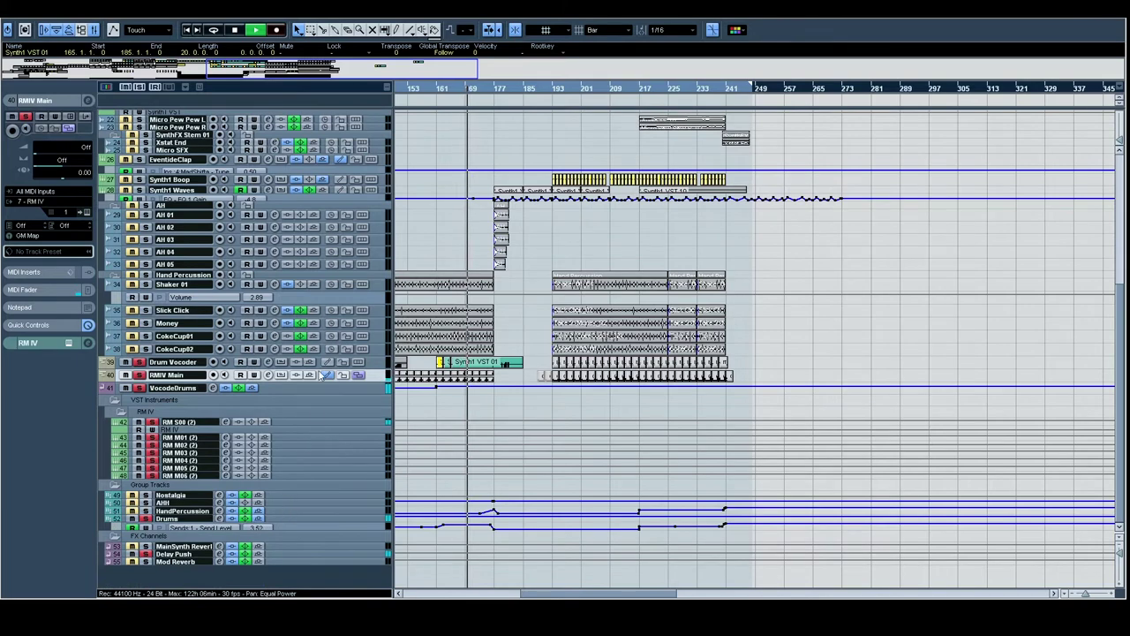
click(322, 420)
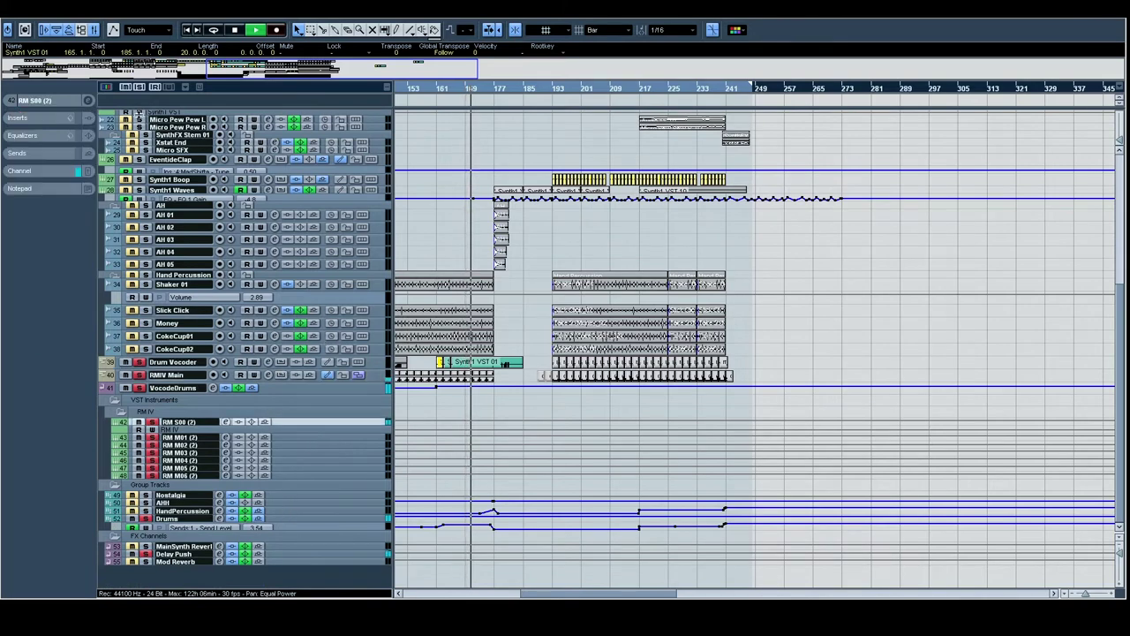
click(89, 101)
drag(519, 86, 523, 87)
click(544, 90)
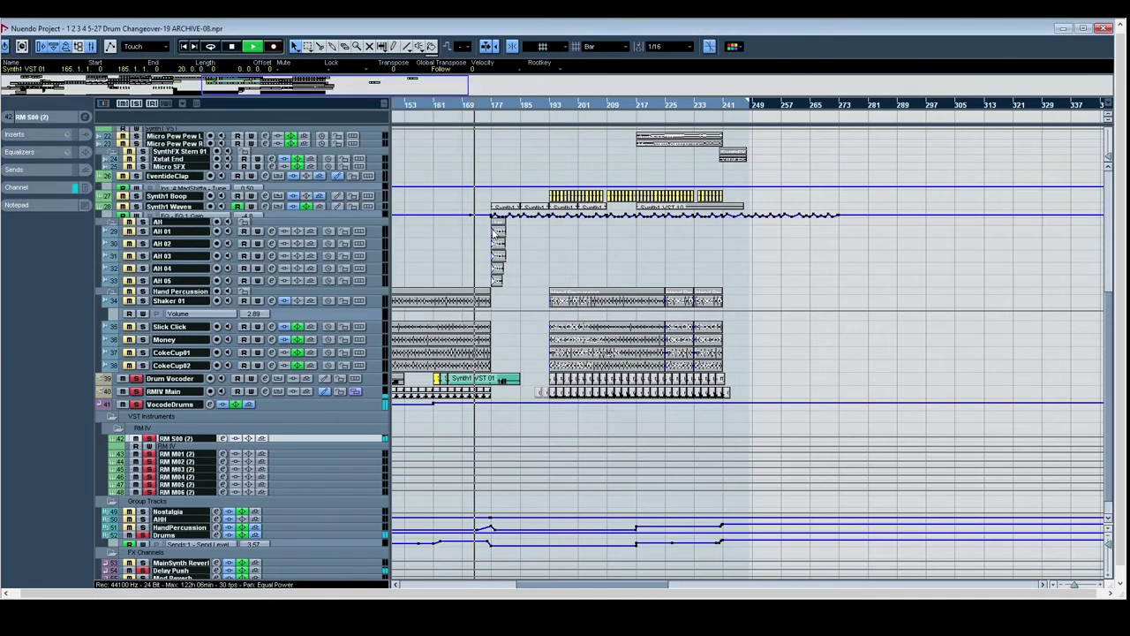
Step: Inspect the Drums group channel's inserts, equalizer and sends, stop playback, and close its channel settings
click(371, 534)
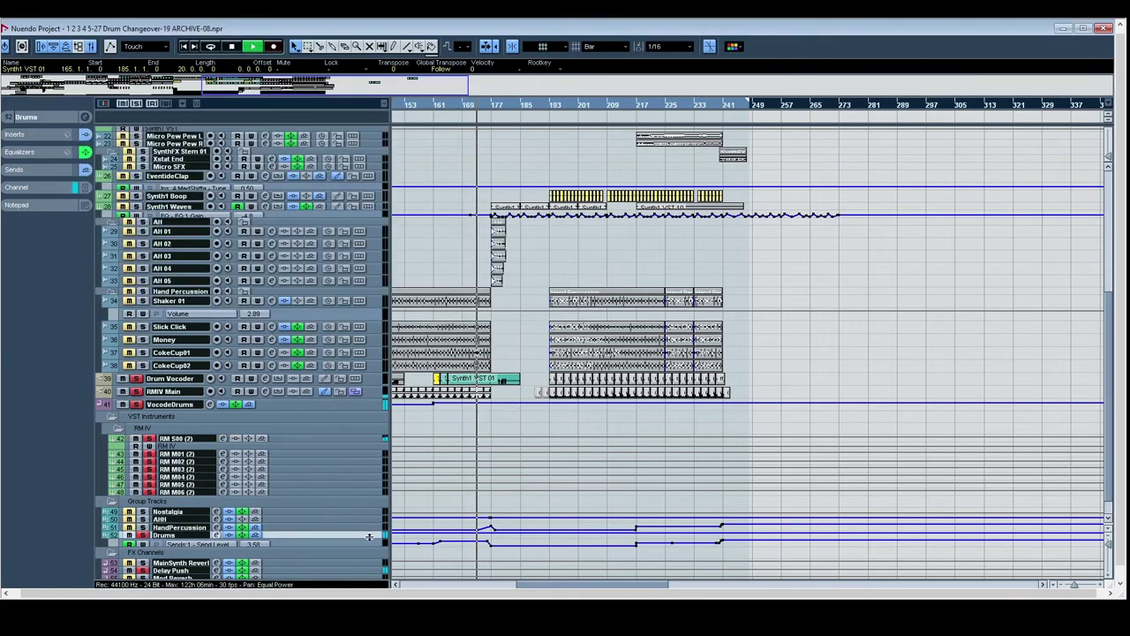
click(86, 115)
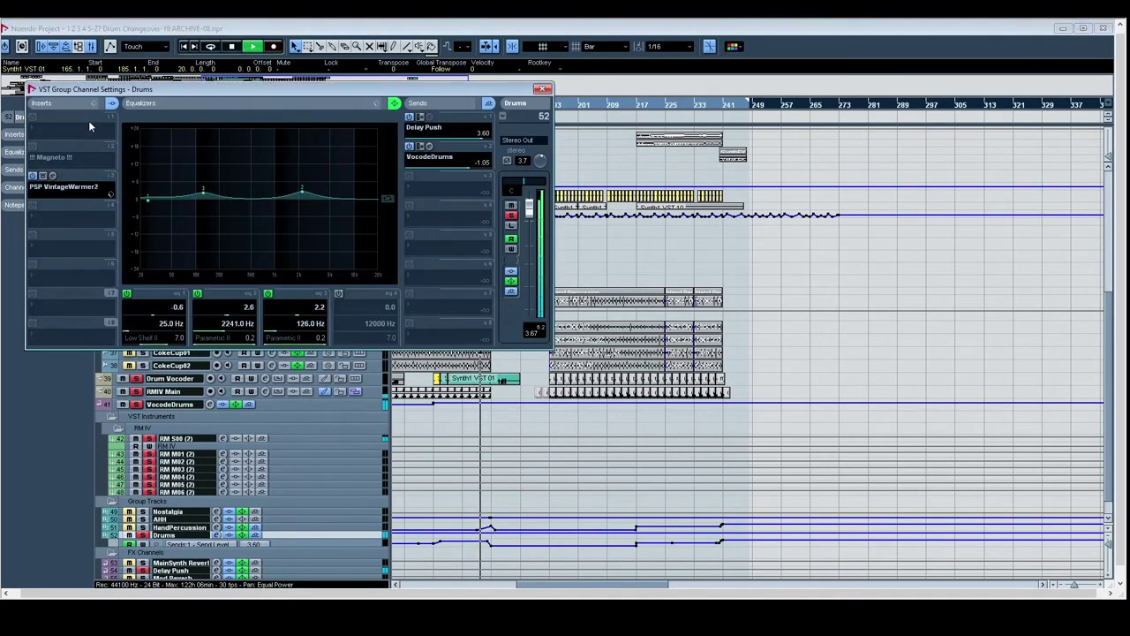
key(space)
click(542, 89)
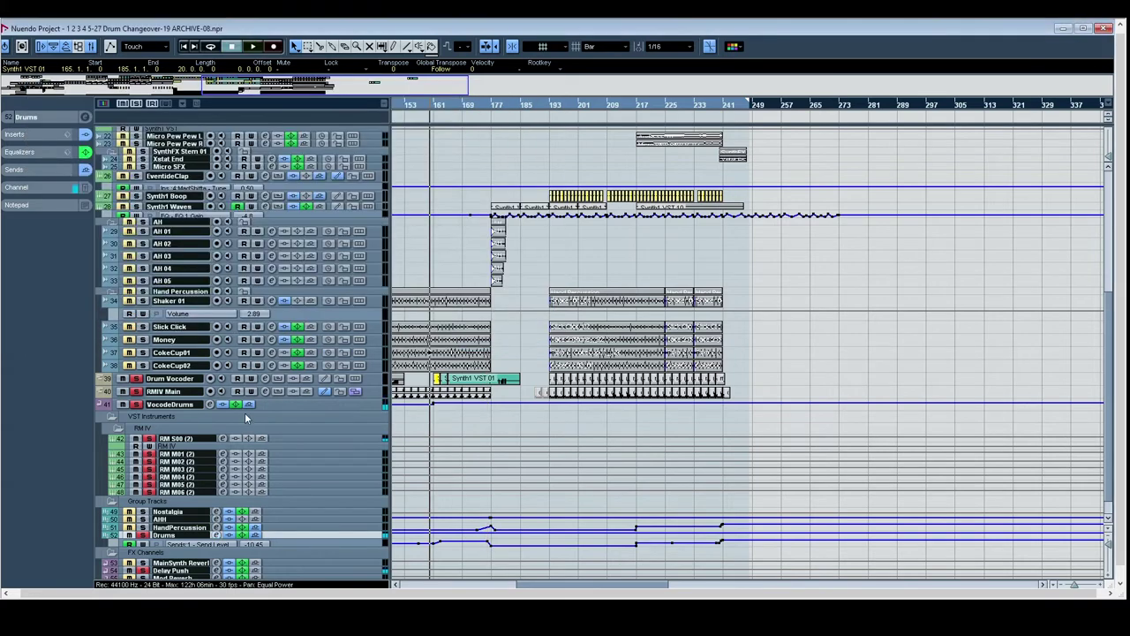
Step: Open the VocodeDrums channel's DCVocoder insert, watch its spectrum analyser during playback, stop playback, and close the plug-in and channel settings
click(289, 406)
click(85, 117)
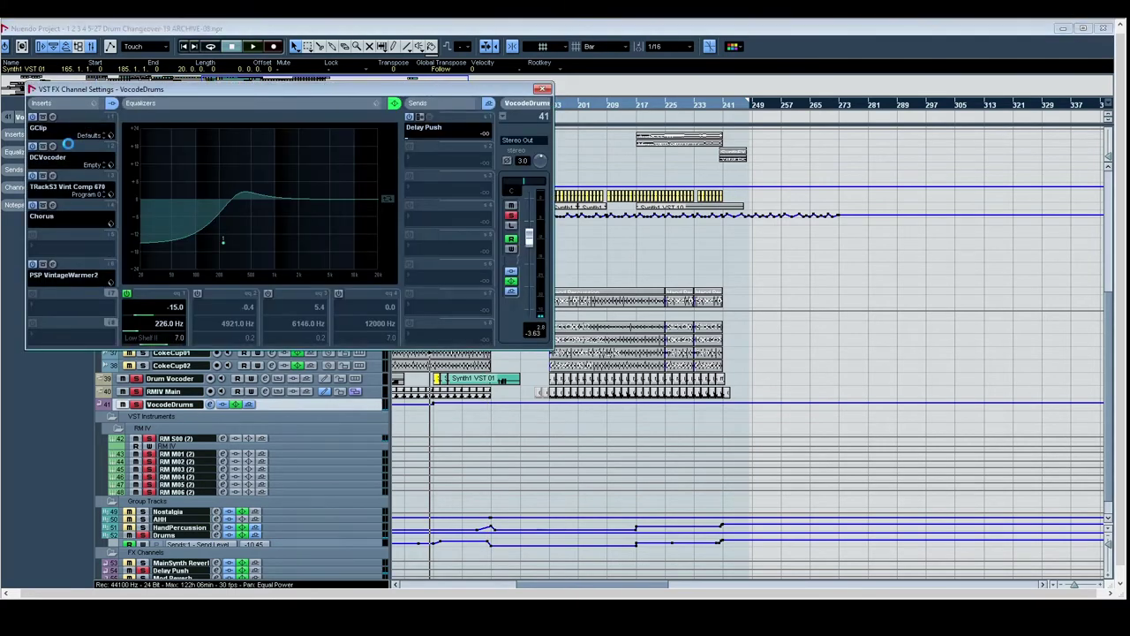
click(53, 149)
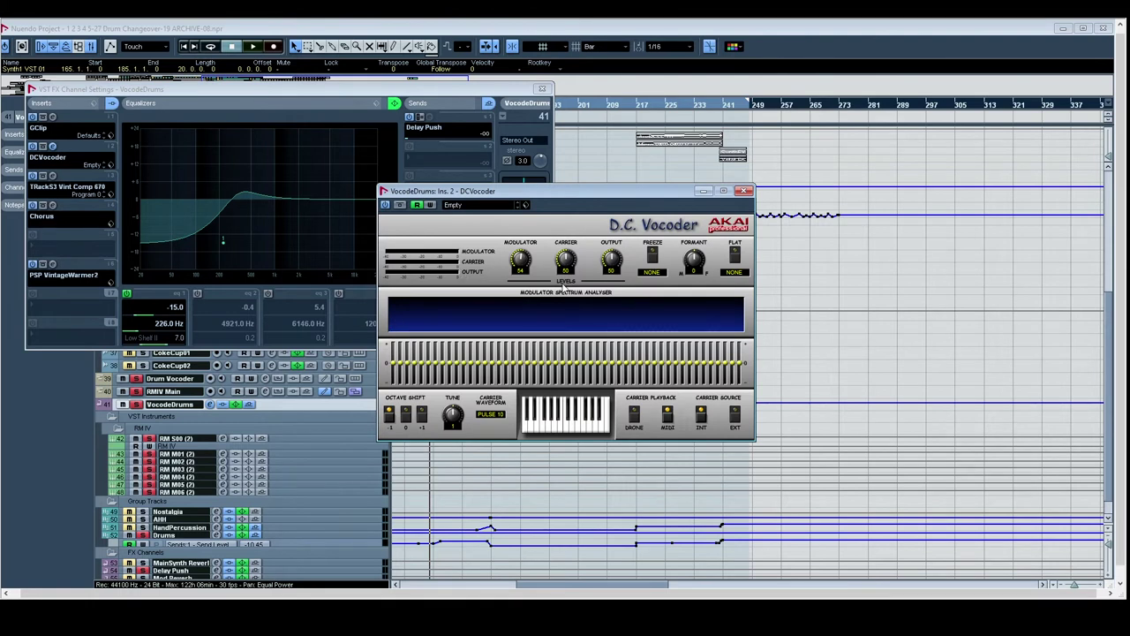
key(space)
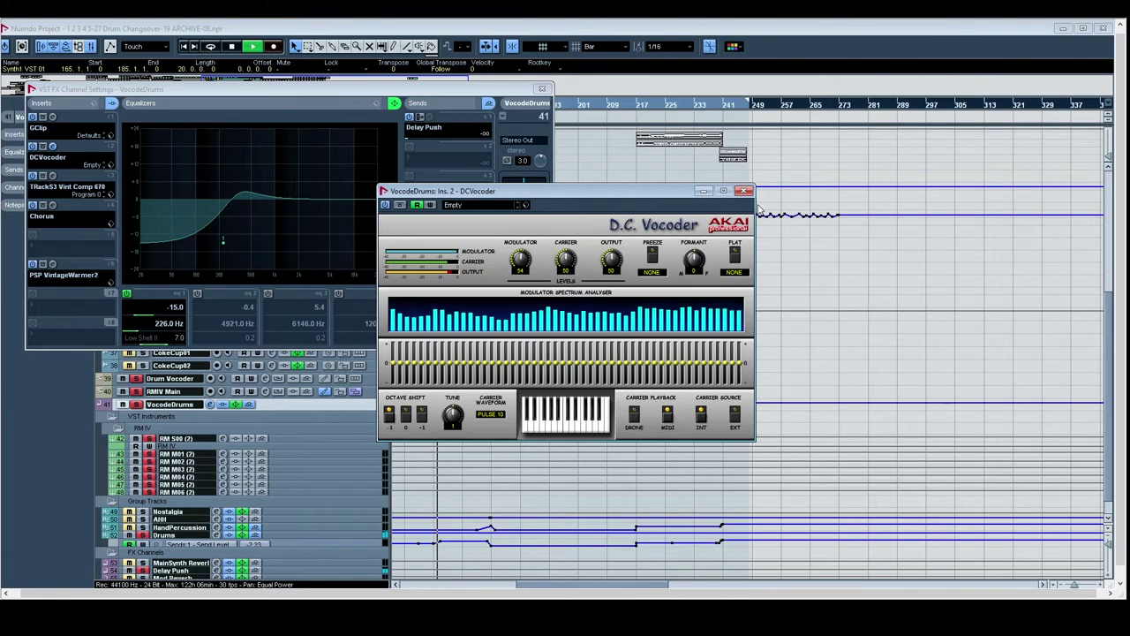
key(space)
key(space)
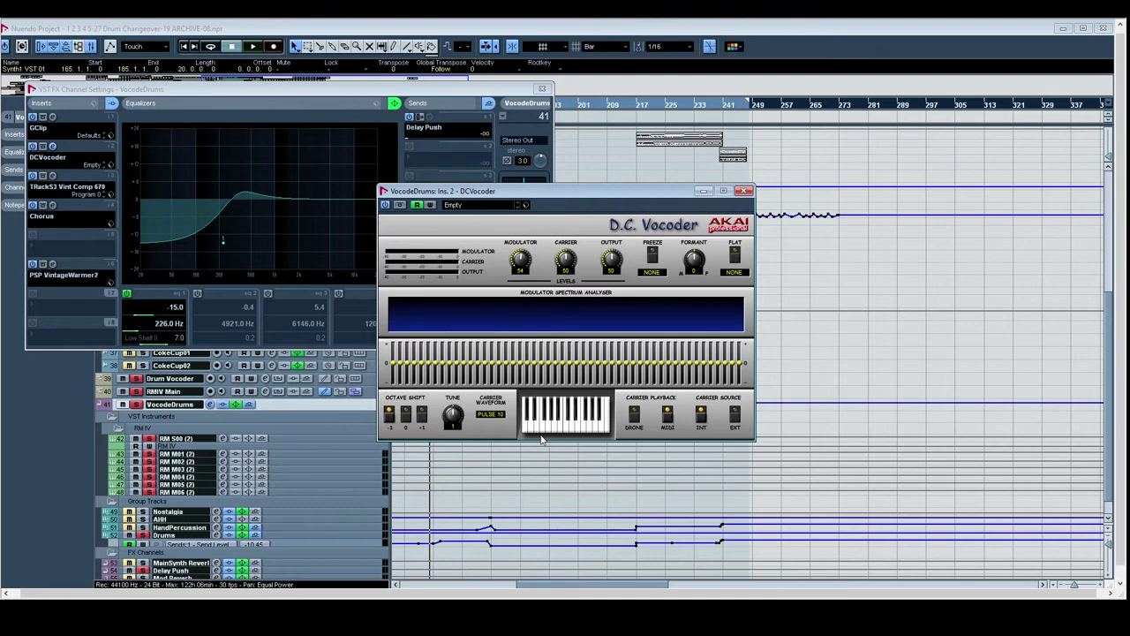
click(744, 191)
click(542, 90)
Step: Clear the track solos, play the full mix from just before bar 161, and examine the arrangement across all tracks
drag(461, 185, 784, 165)
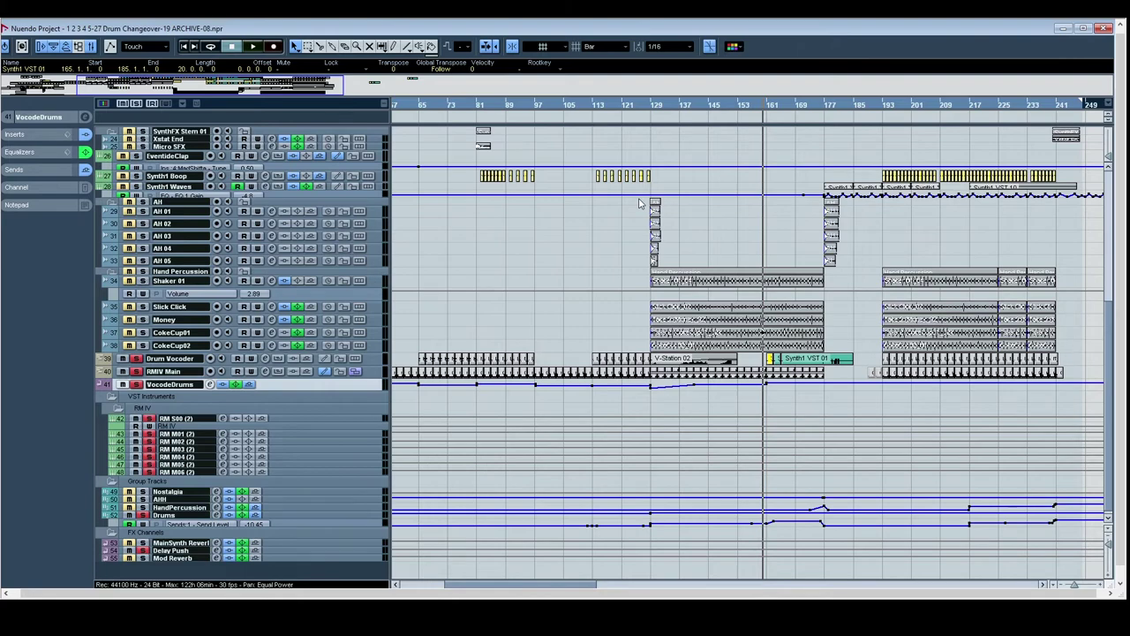
key(space)
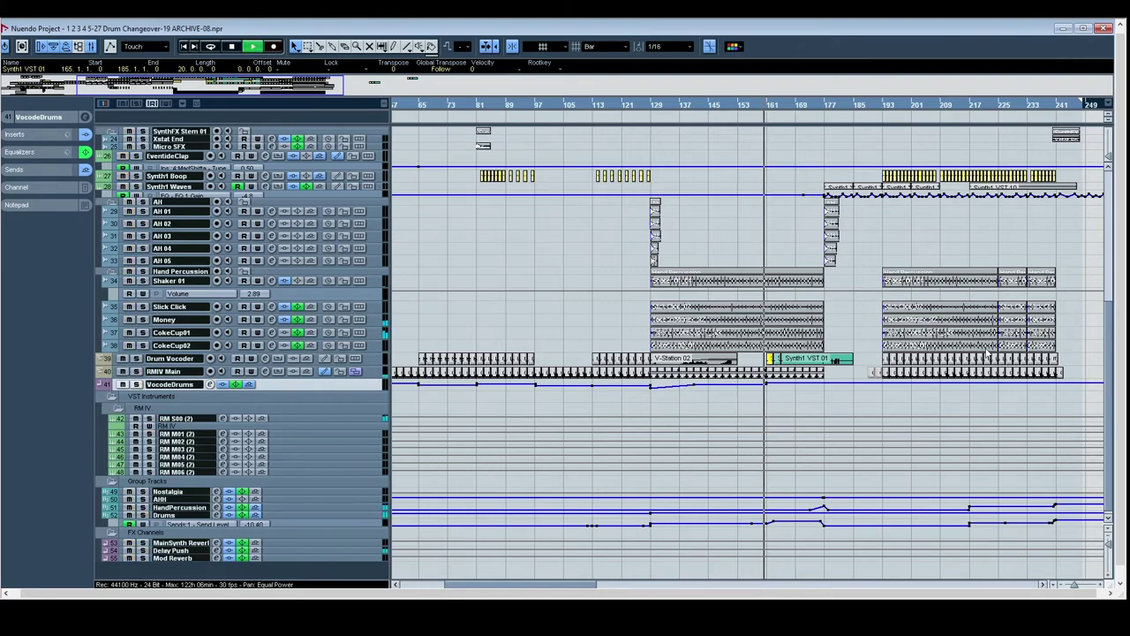
scroll(674, 328, right, 5)
scroll(674, 328, up, 5)
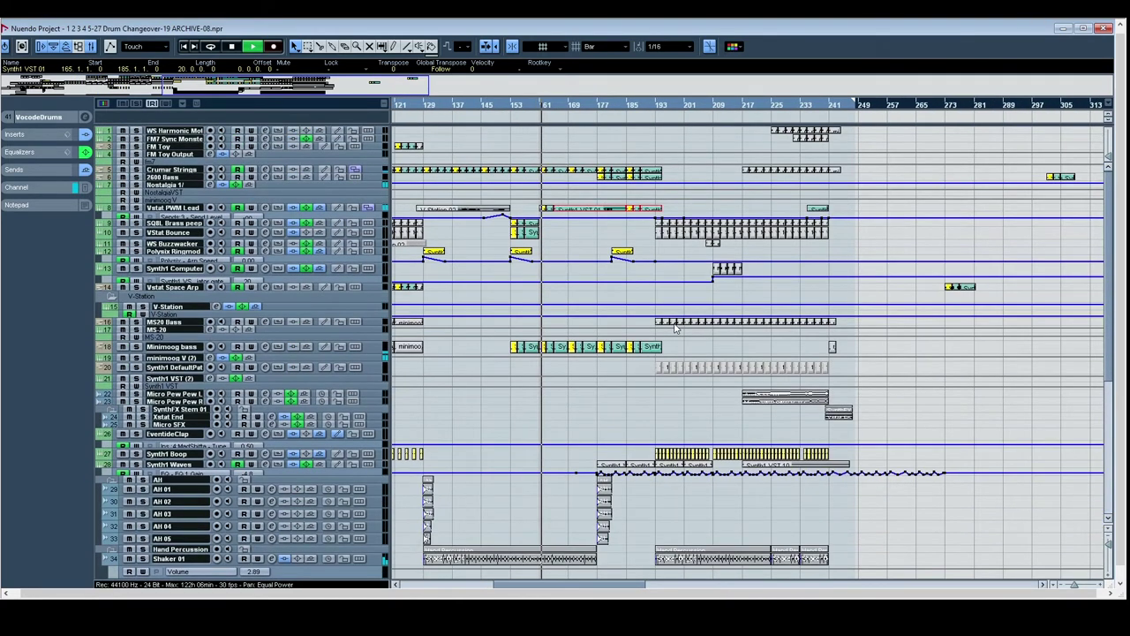
scroll(676, 328, left, 6)
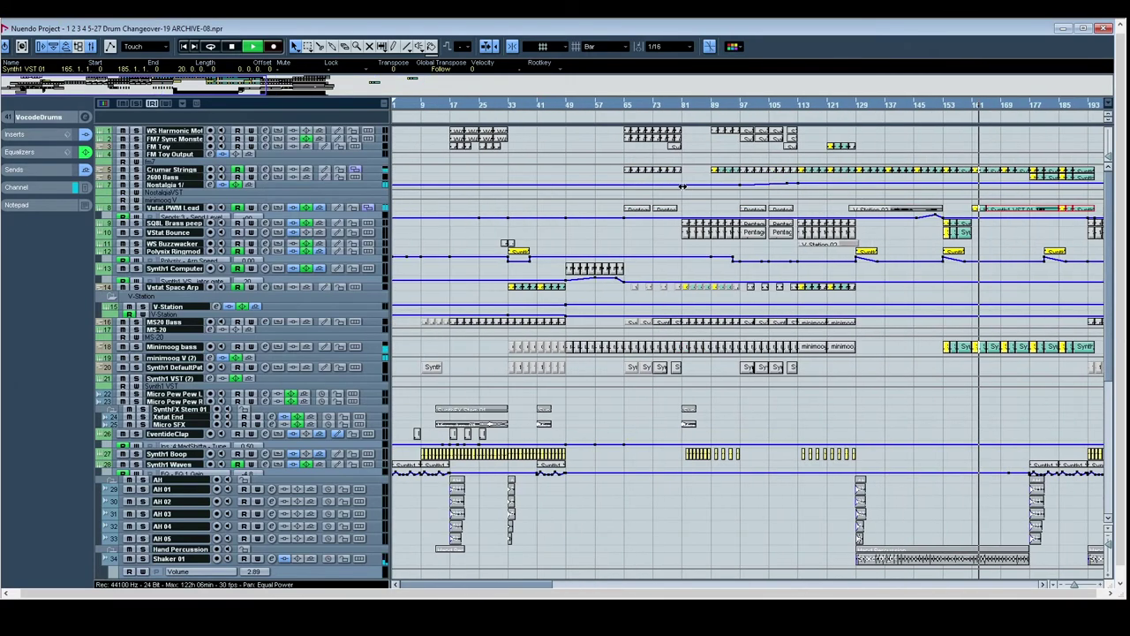
scroll(720, 274, down, 1)
scroll(719, 274, right, 3)
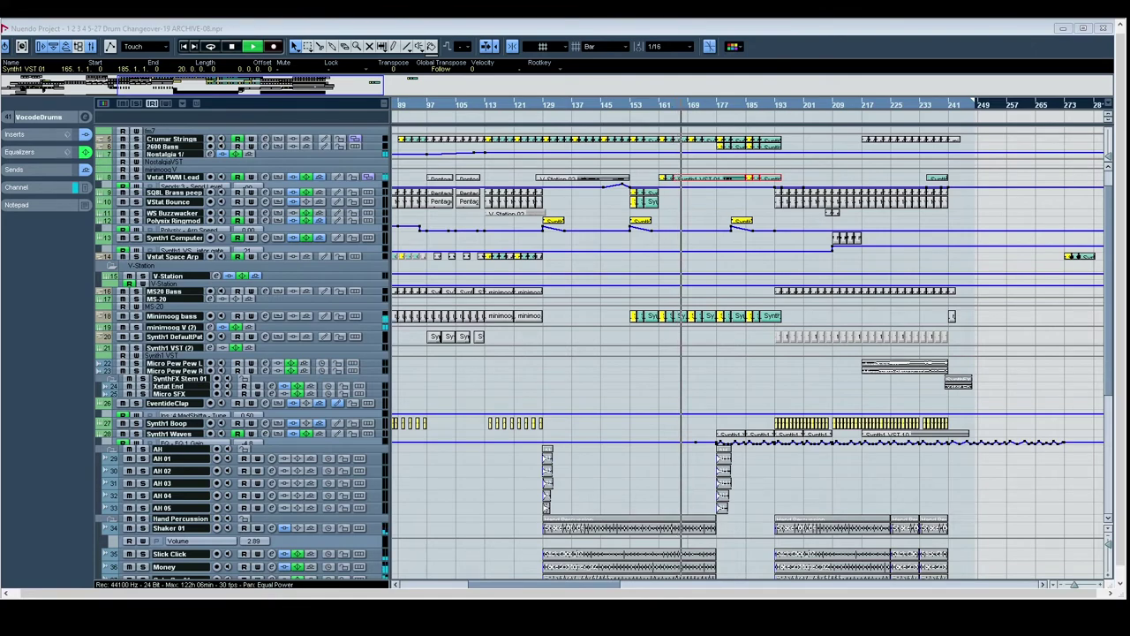
scroll(530, 310, up, 1)
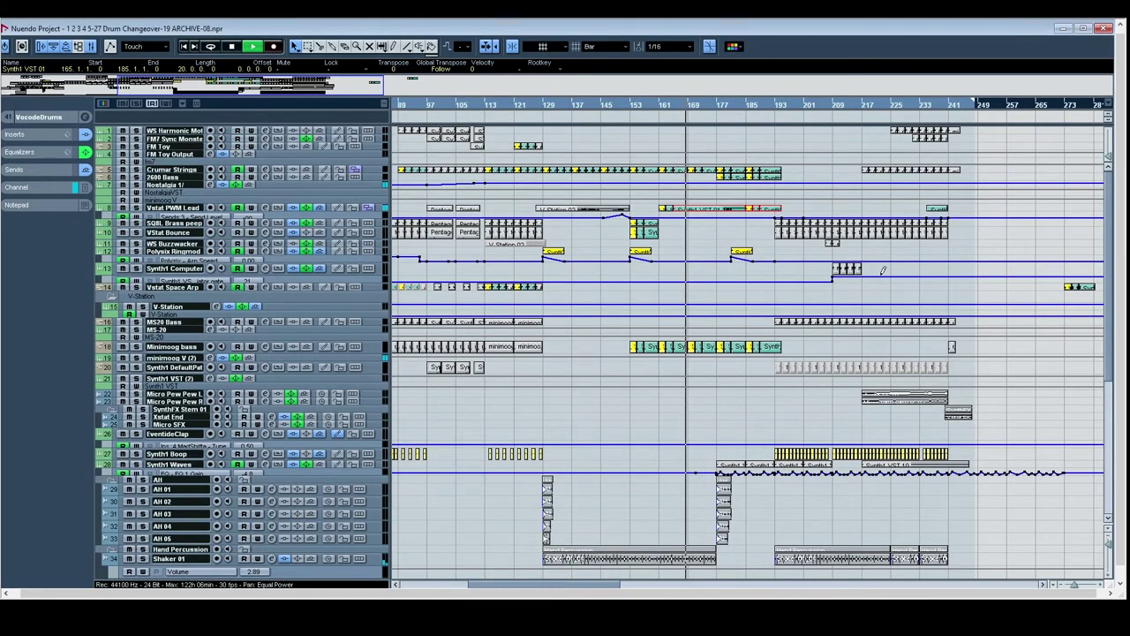
scroll(880, 270, right, 4)
scroll(880, 270, down, 6)
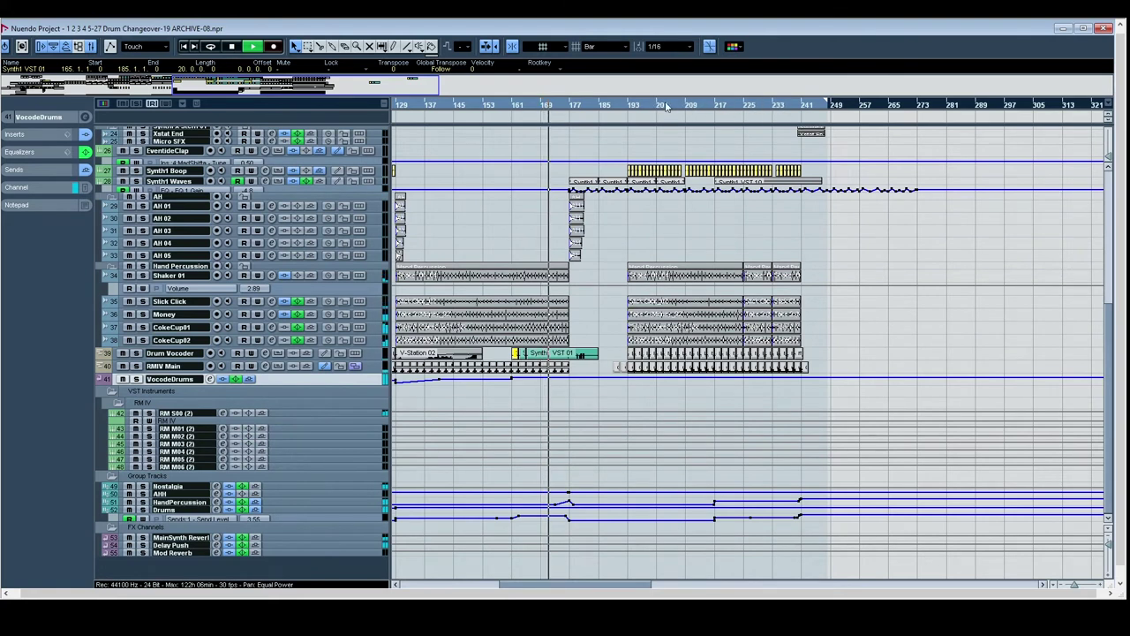
Step: Restart playback from about bar 193 and examine which synth, bass and percussion tracks play in this section
key(space)
click(618, 110)
click(624, 112)
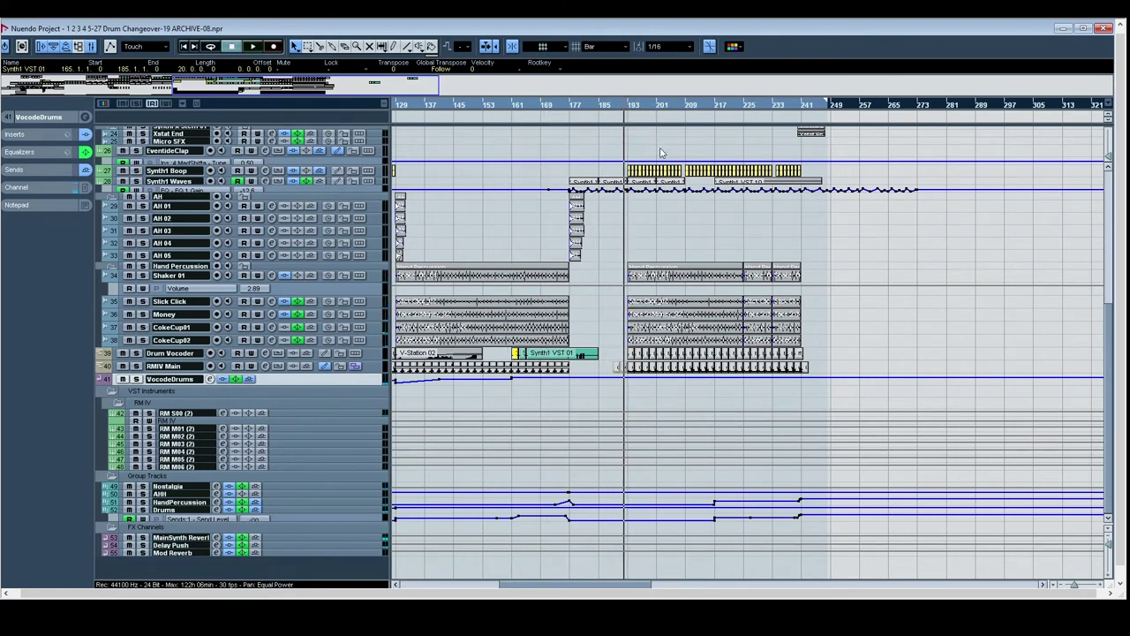
click(630, 106)
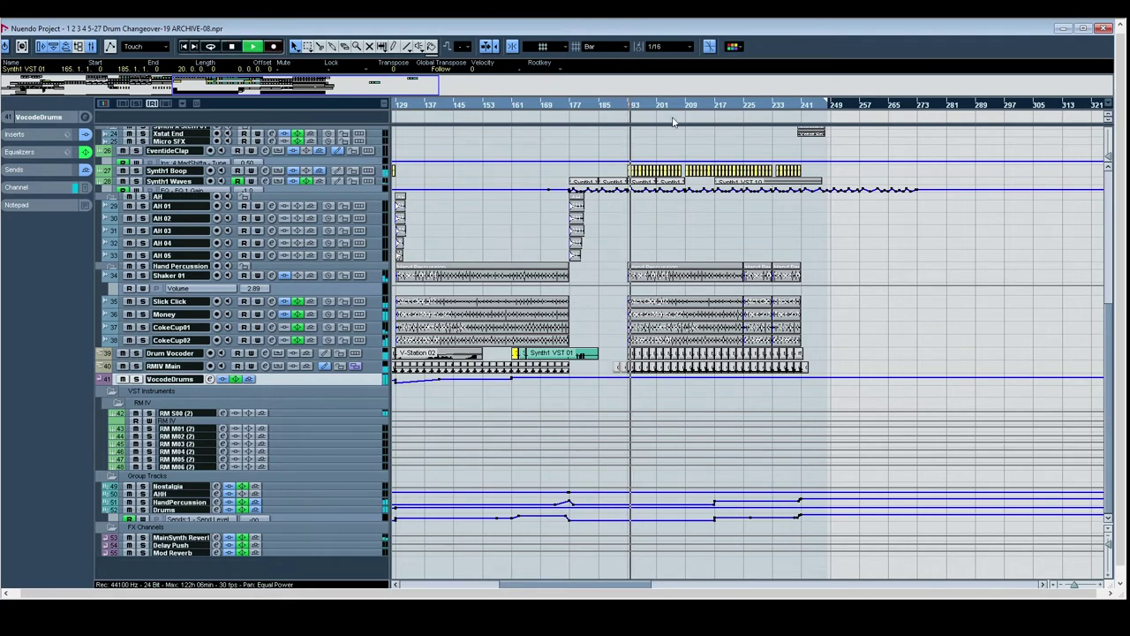
scroll(686, 187, up, 10)
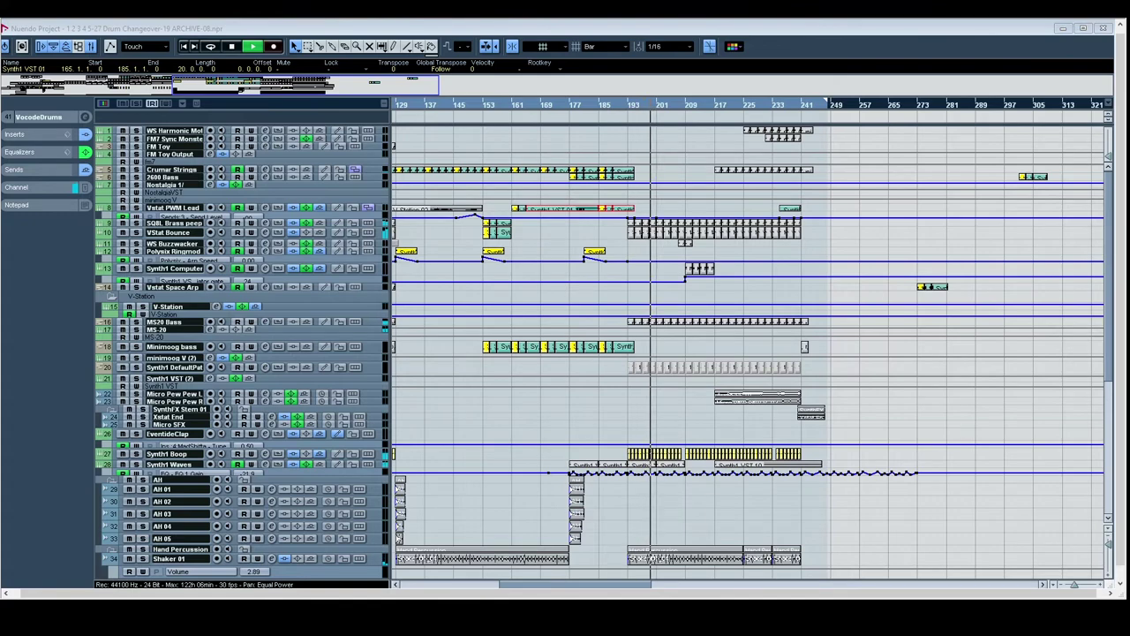
drag(692, 380, 557, 311)
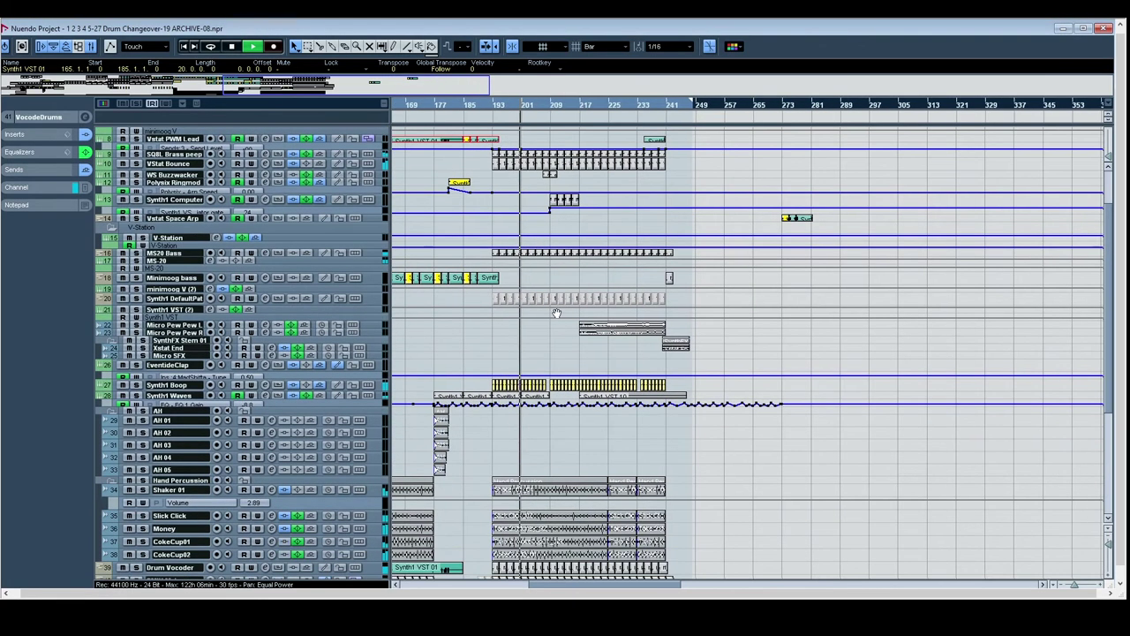
scroll(589, 394, down, 5)
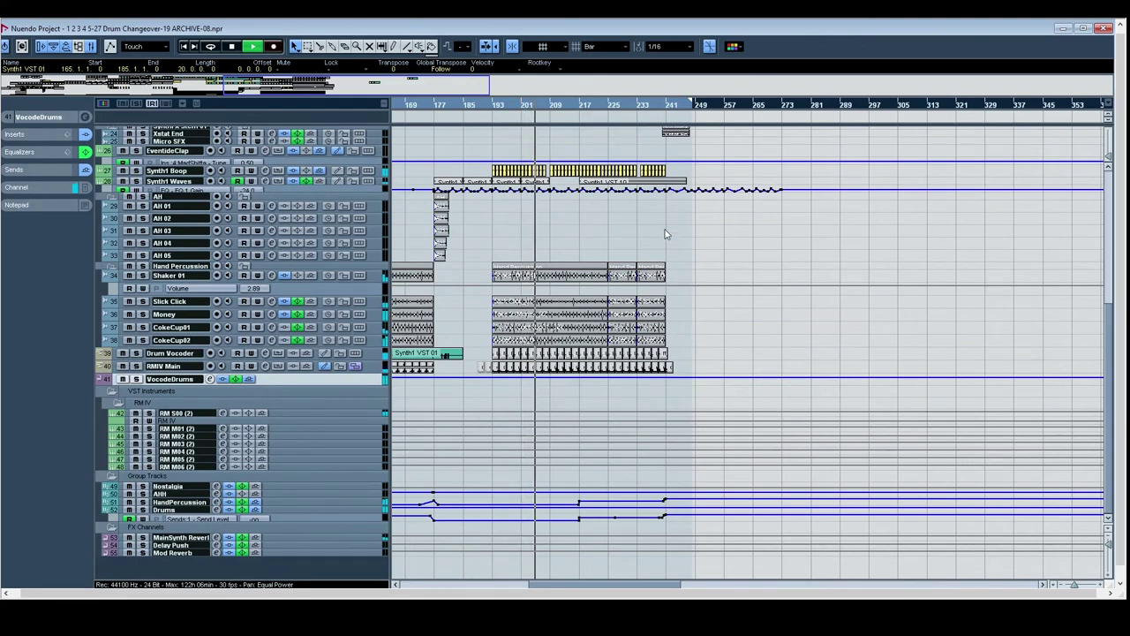
scroll(667, 234, up, 5)
scroll(666, 234, up, 2)
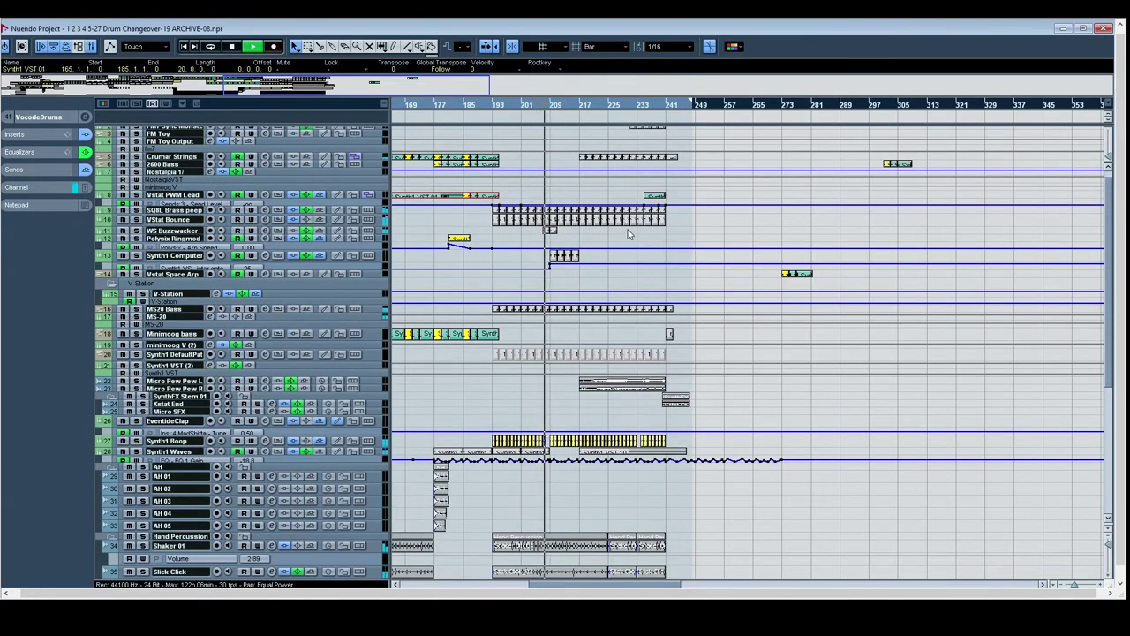
Step: Enlarge the Synth1 Computer track, audition it in solo around bar 209, and unsolo it
click(177, 256)
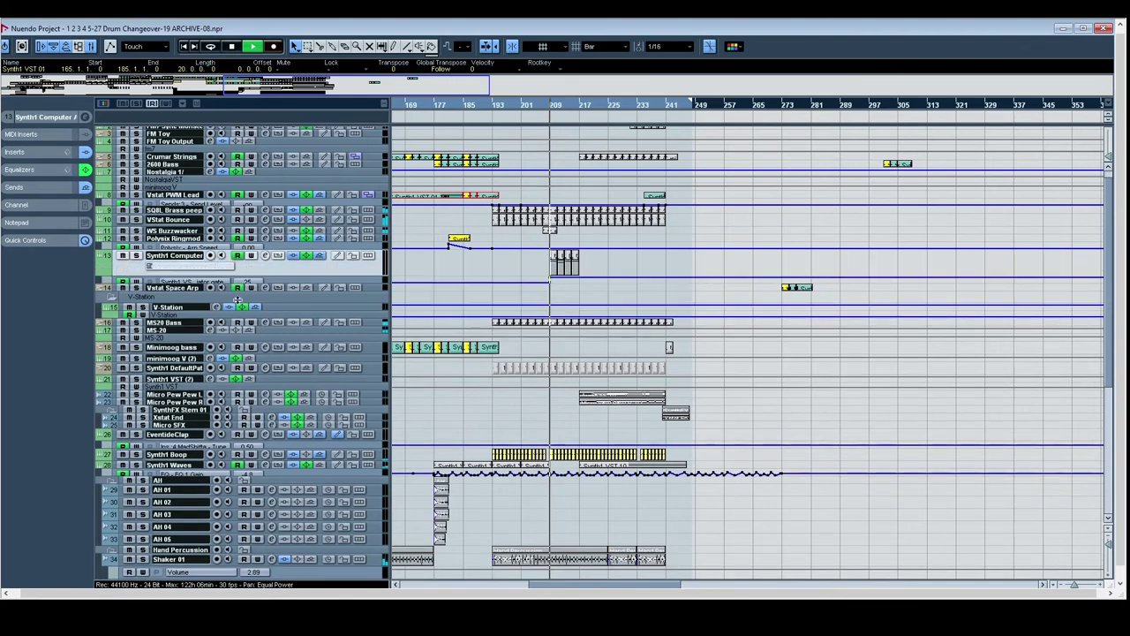
click(136, 255)
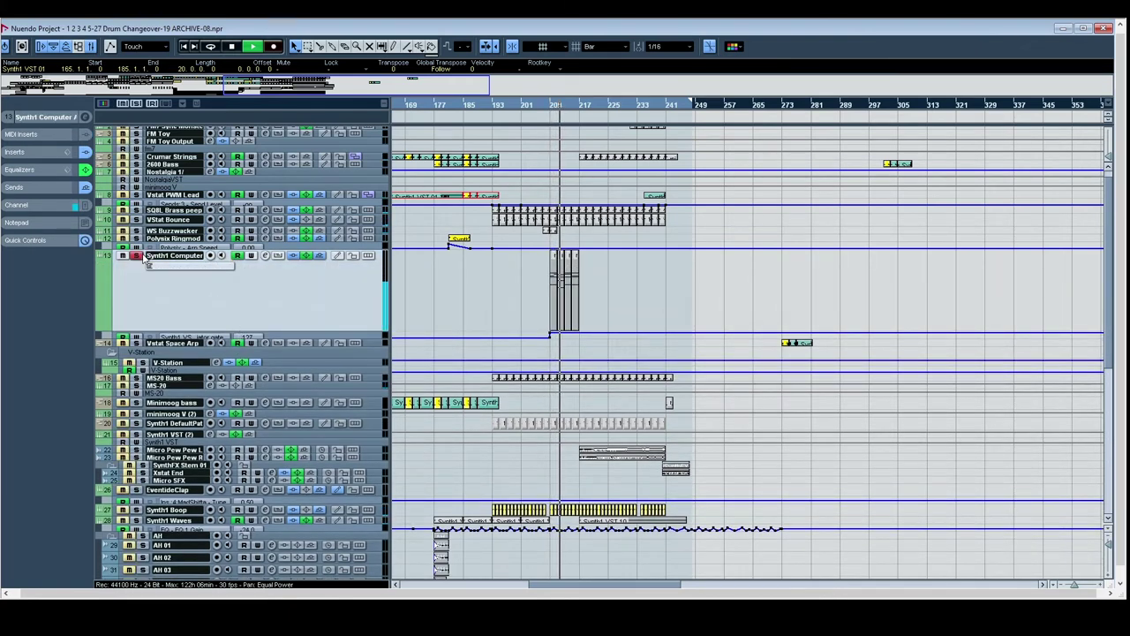
click(137, 256)
Step: Audition the Drum Vocoder and RMIV Main drum tracks in solo during playback, and clear their solos
scroll(618, 353, down, 10)
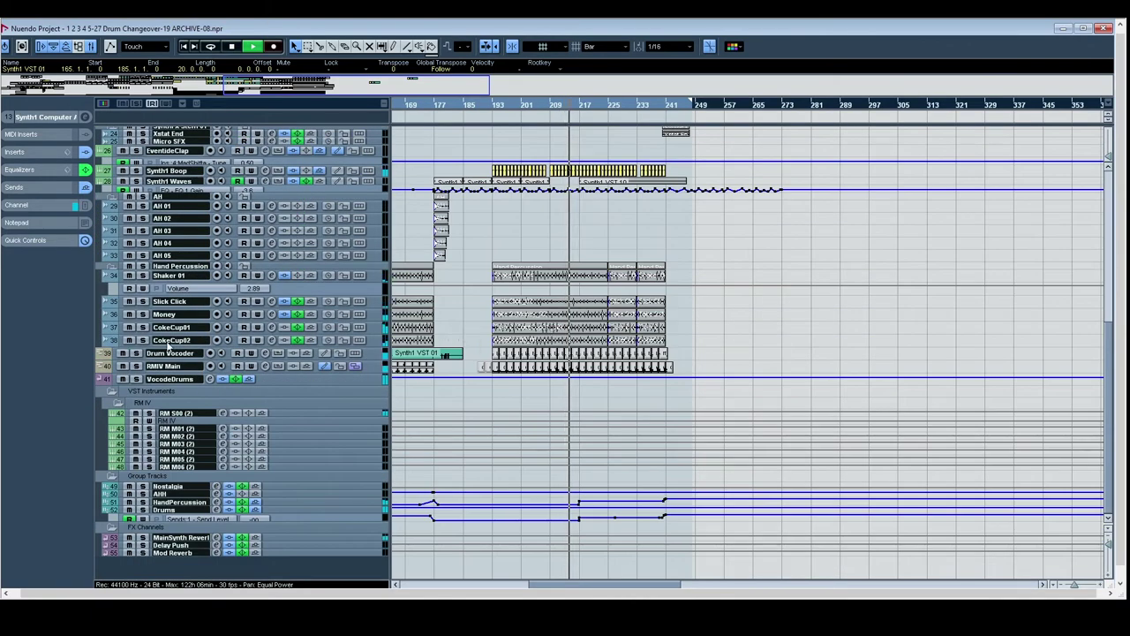
click(137, 353)
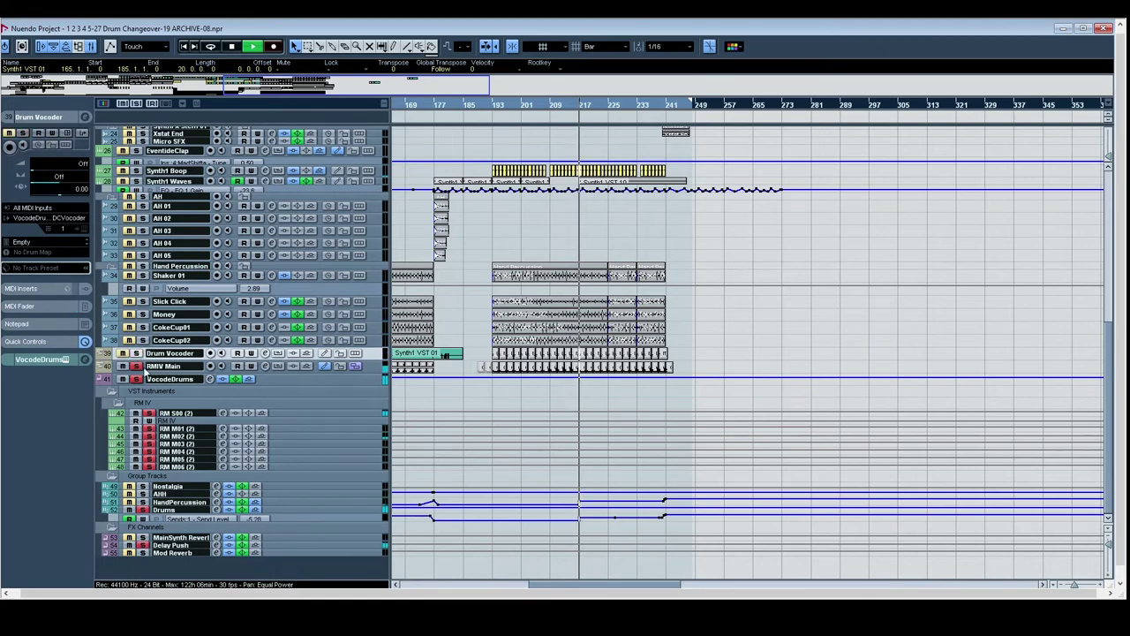
click(137, 365)
Step: Audition the Micro Pew Pew L and R tracks in solo, enlarge both, and examine their waveforms within the mix
scroll(606, 344, up, 10)
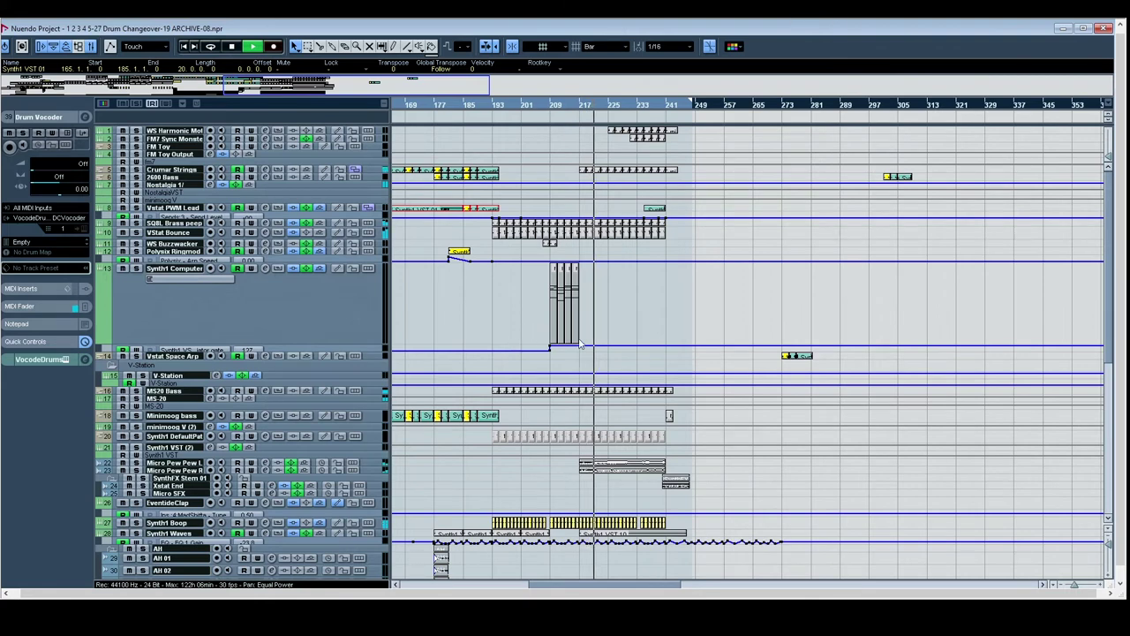
scroll(606, 360, down, 3)
scroll(606, 360, down, 3)
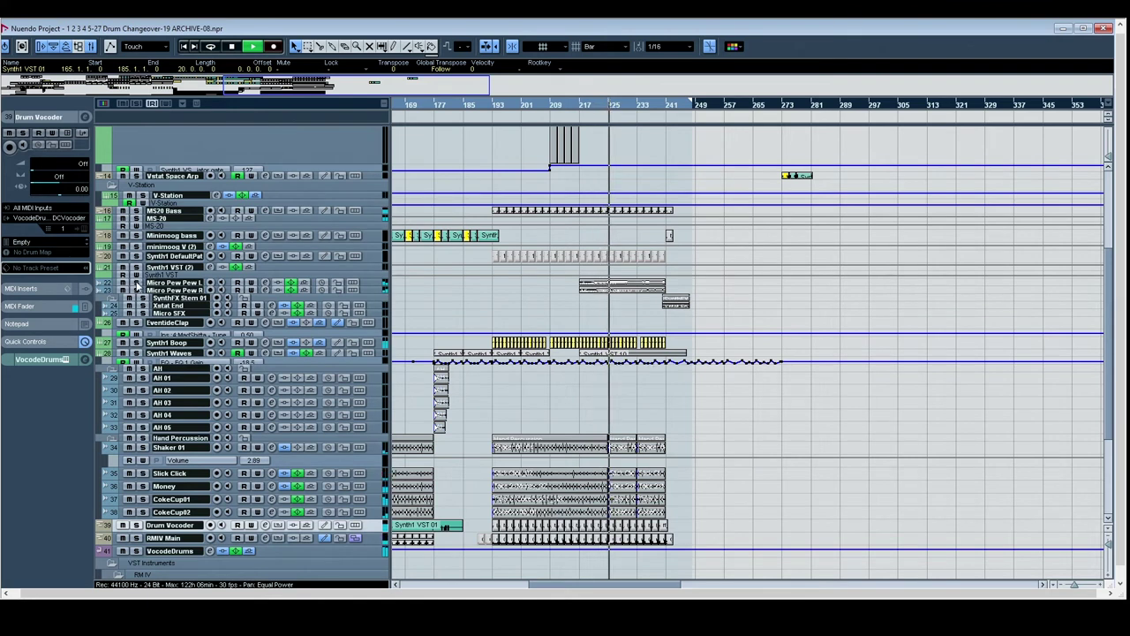
click(137, 282)
click(137, 290)
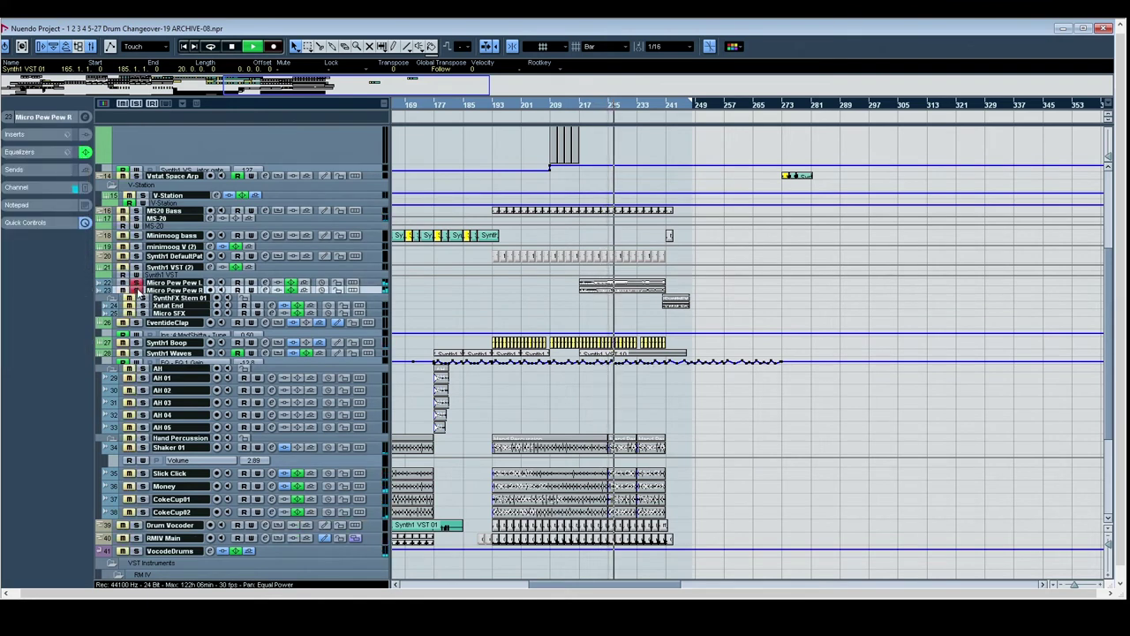
click(192, 284)
drag(192, 286, 196, 377)
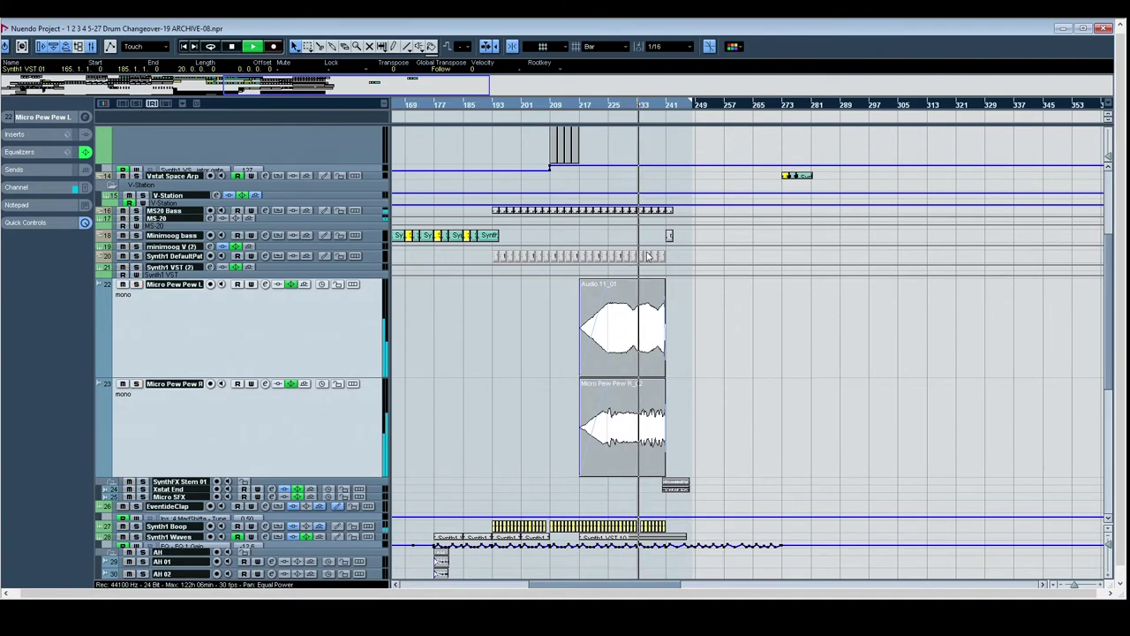
drag(869, 327, 784, 326)
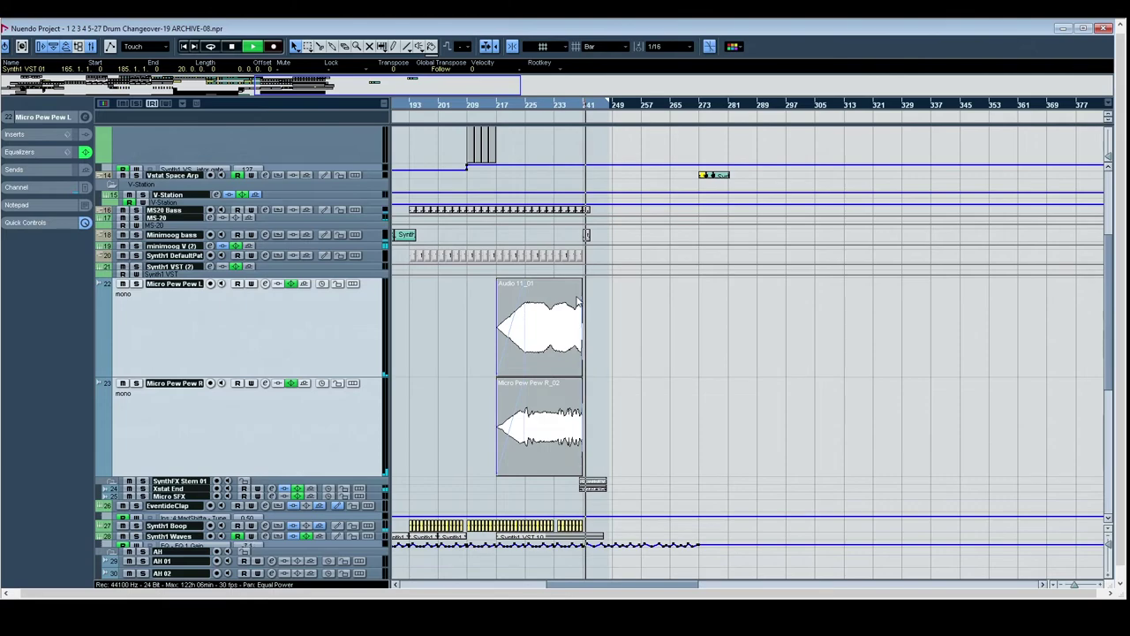
Step: Replay the mix from about bar 235 with the timeline enlarged, and stop playback
scroll(601, 225, down, 5)
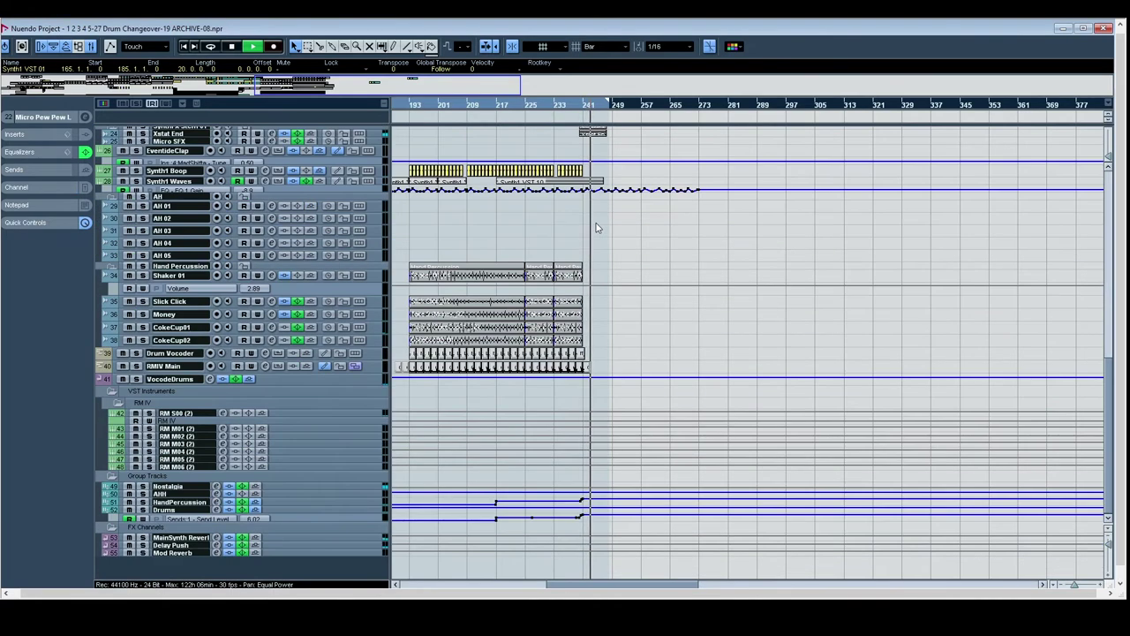
drag(573, 104, 560, 177)
scroll(631, 192, up, 5)
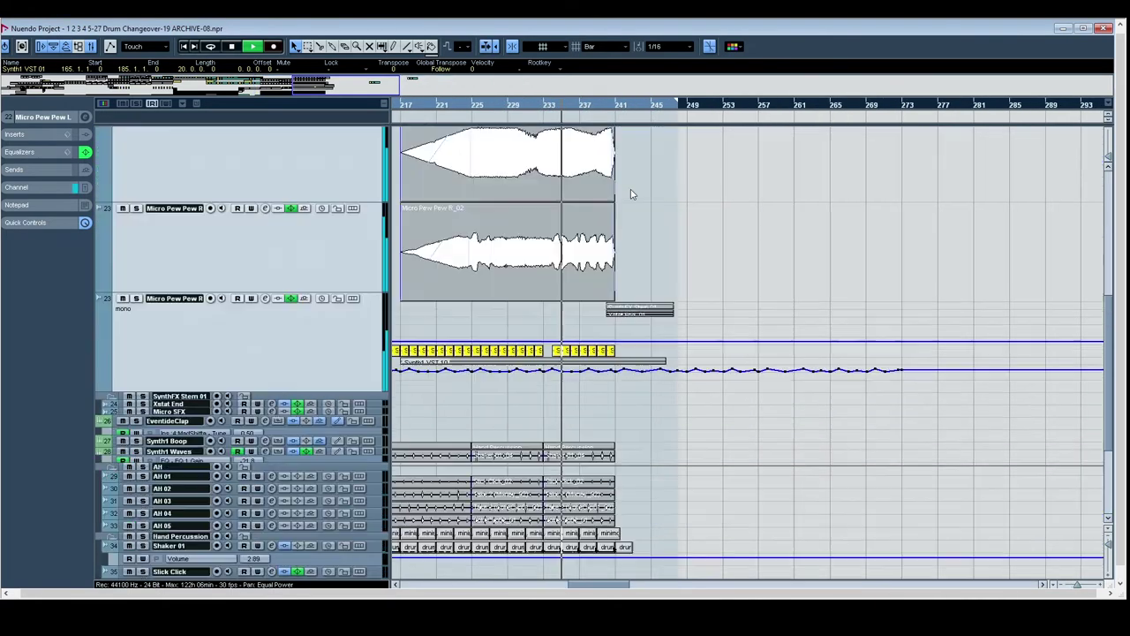
key(space)
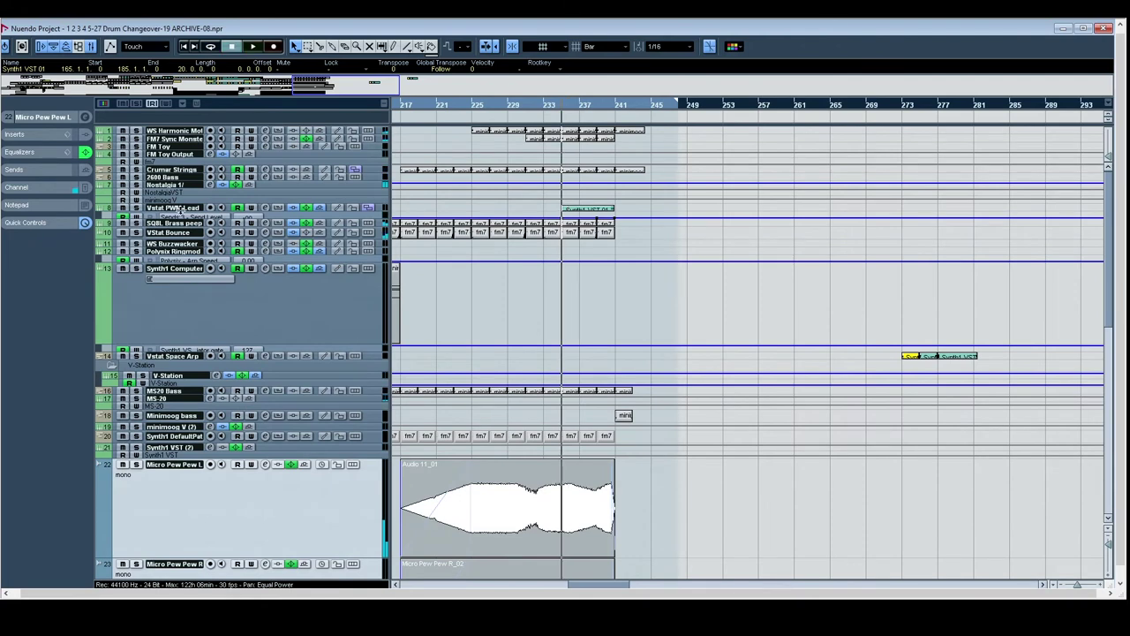
Step: Solo the Vstat PWM Lead track to examine its part at bar 235, and solo the Xstat End track
click(181, 211)
click(137, 210)
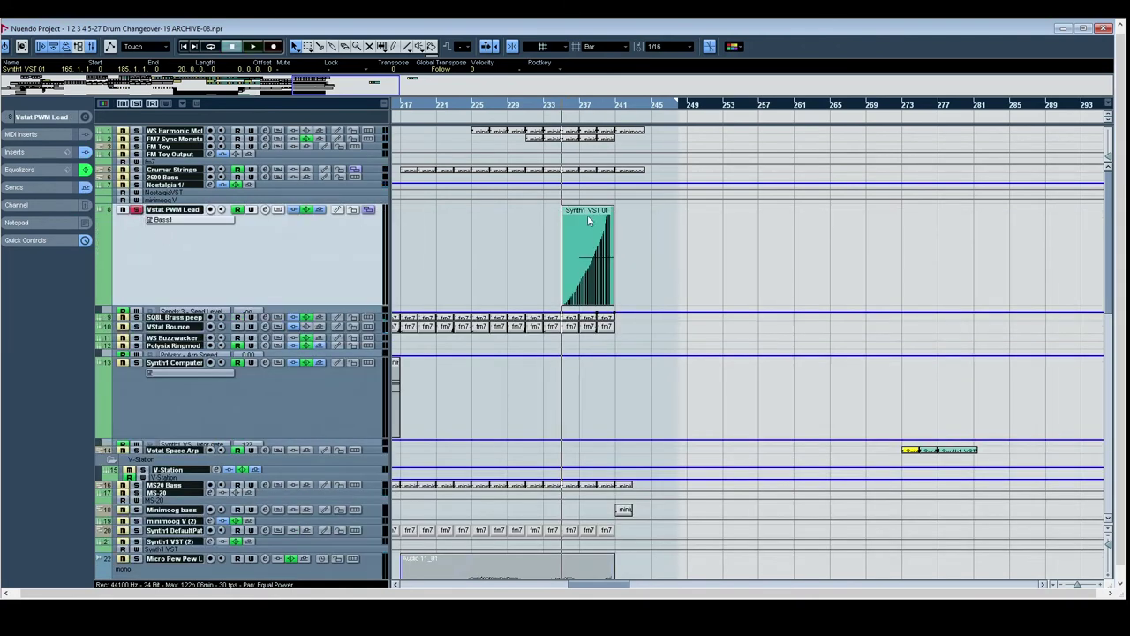
scroll(527, 342, down, 5)
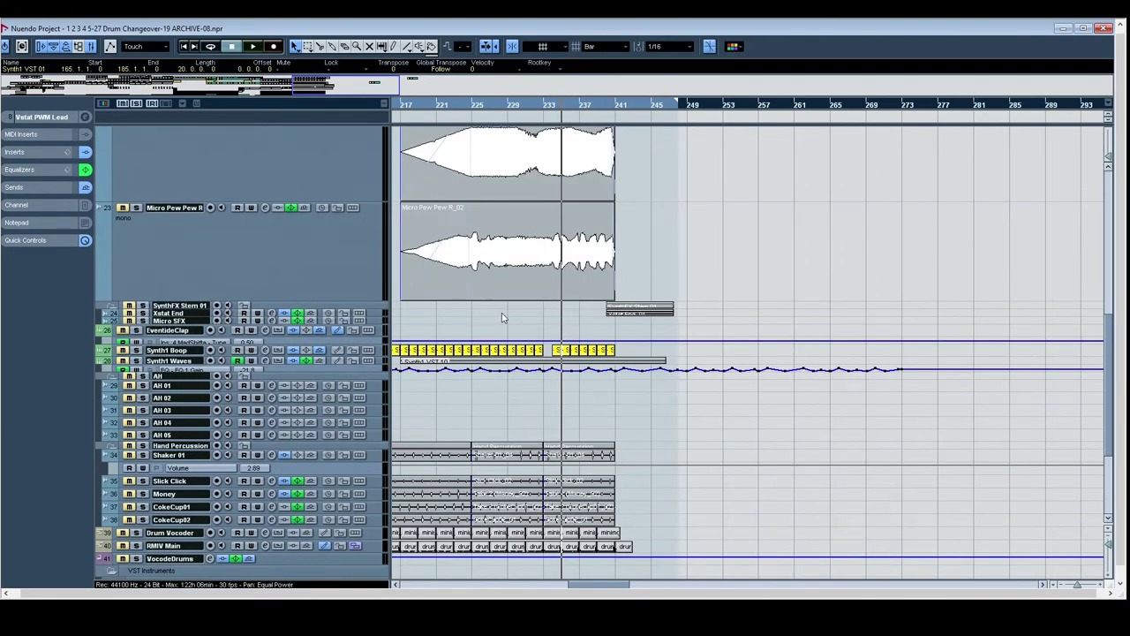
click(144, 314)
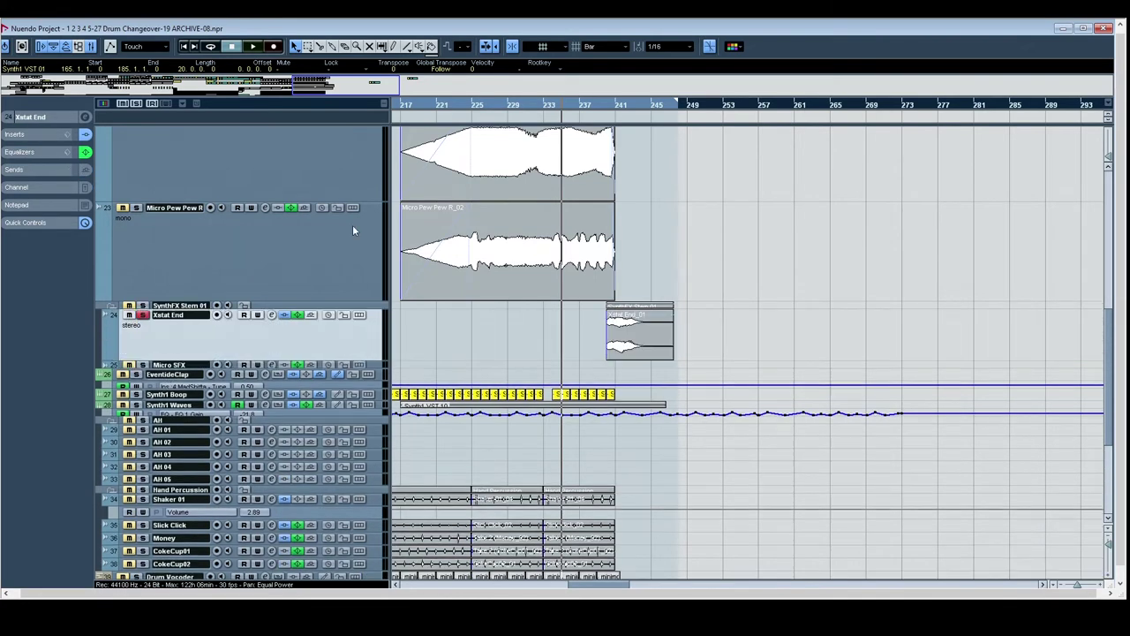
Step: Audition the soloed Xstat End track from about bar 240, stop playback, return to the song's opening bars, and clear all solos
click(607, 108)
key(space)
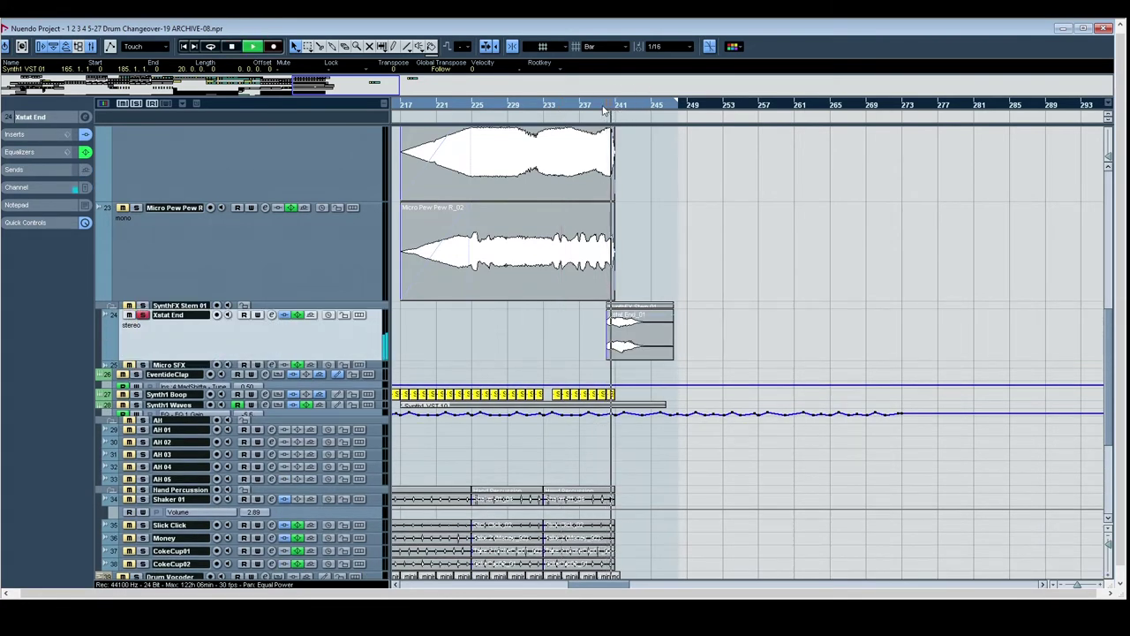
key(space)
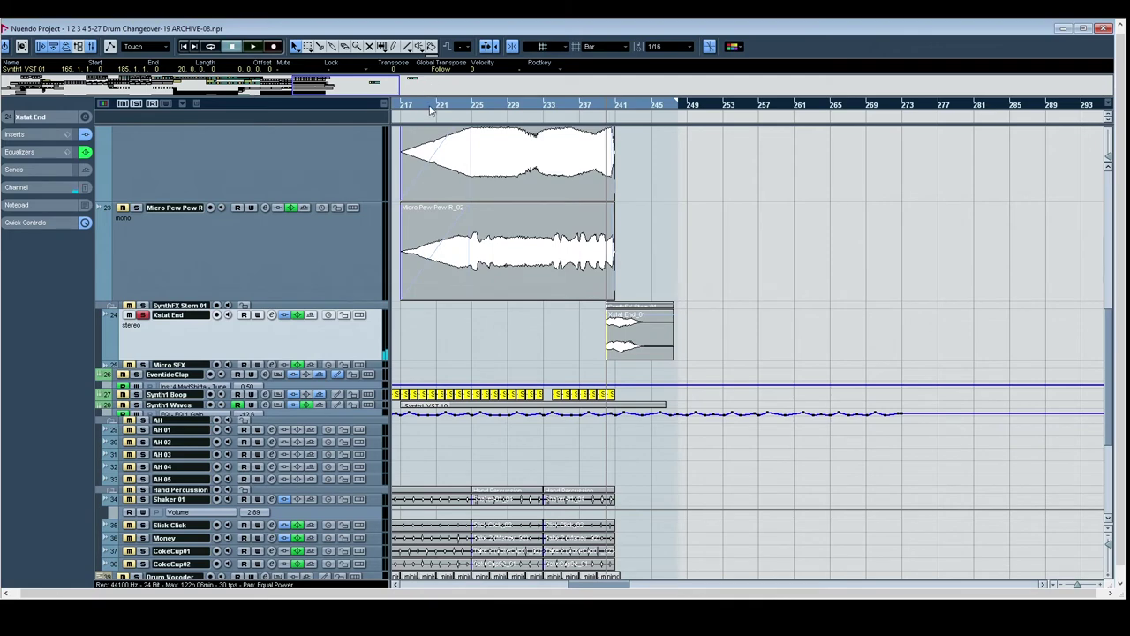
drag(430, 109, 485, 85)
click(136, 104)
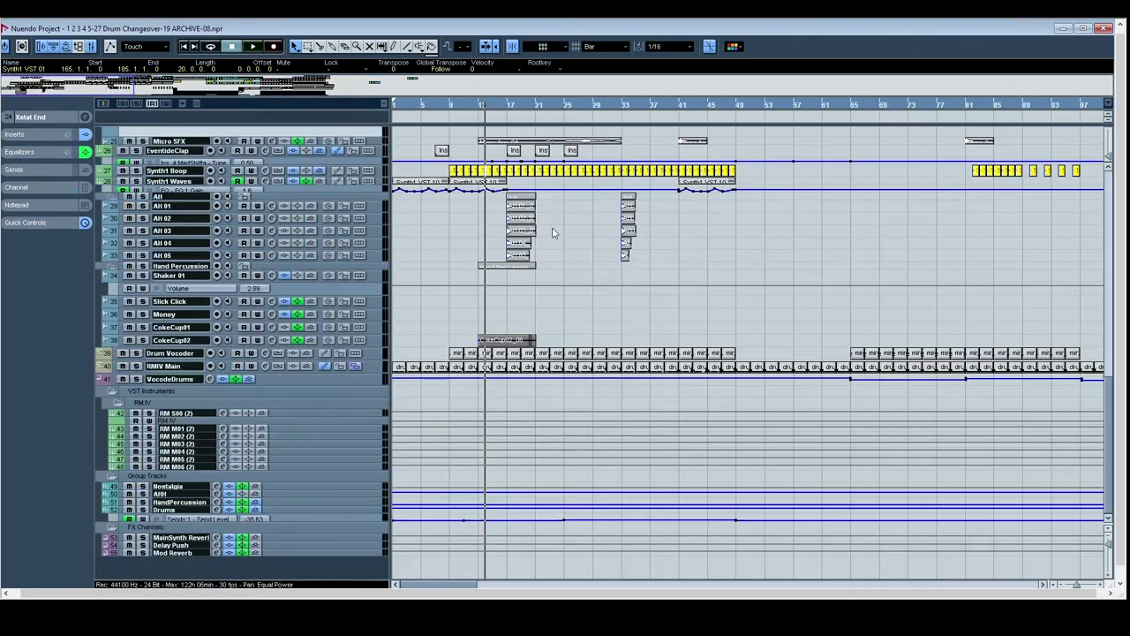
Step: Audition the WS Harmonic Motion and FM7 Sync Monster tracks in solo from about bar 17, and enlarge both to examine their parts
scroll(474, 263, up, 10)
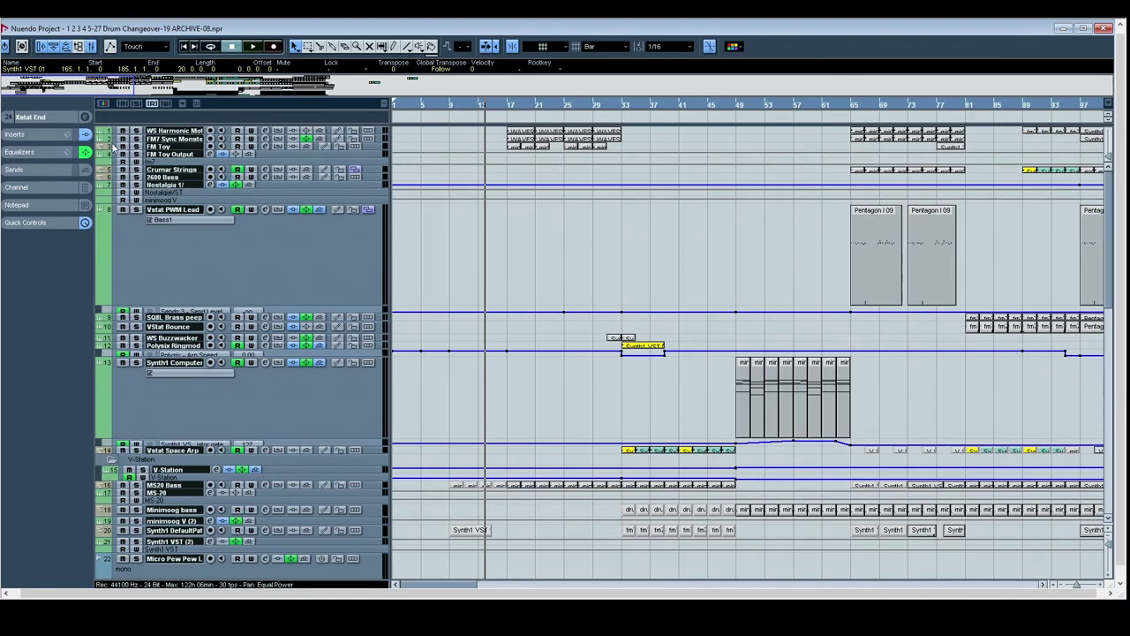
click(137, 130)
key(space)
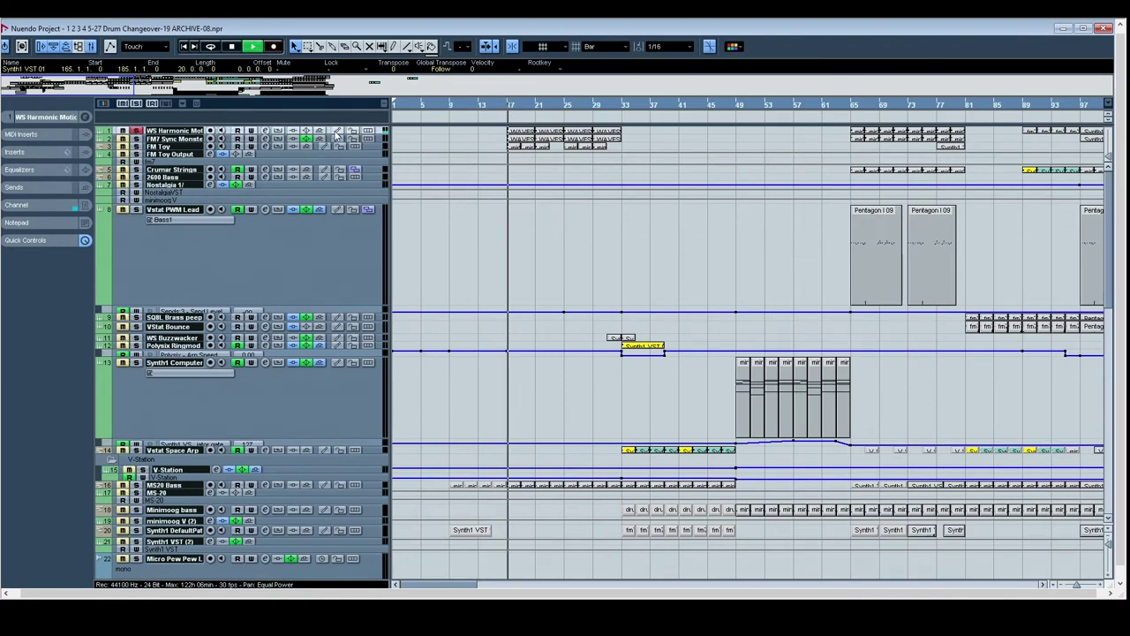
drag(336, 134, 329, 220)
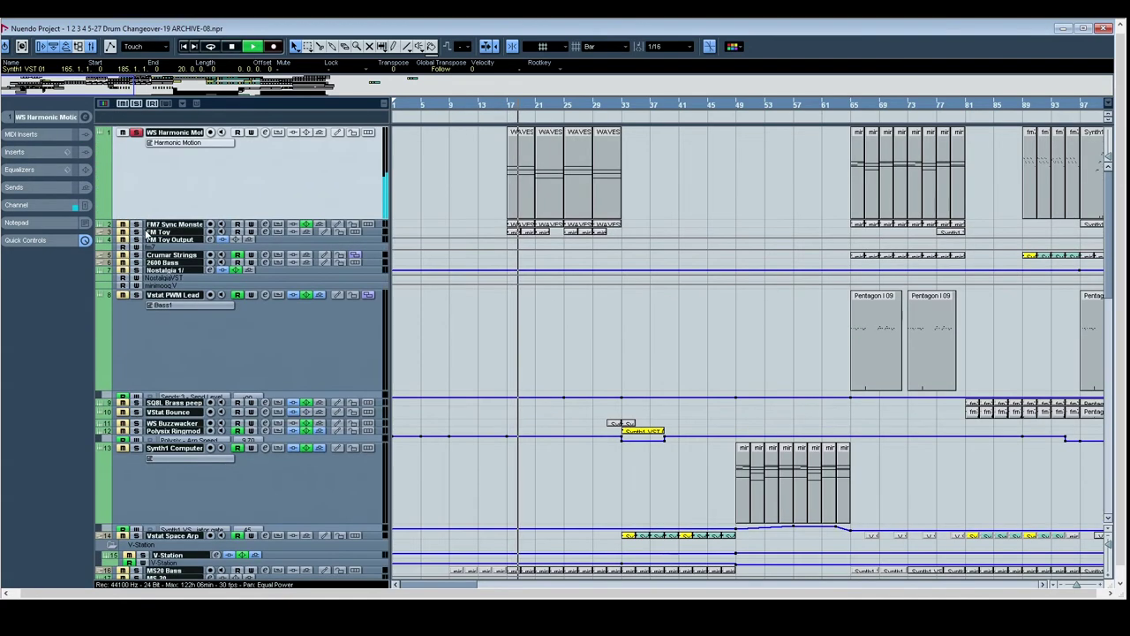
drag(164, 229, 164, 325)
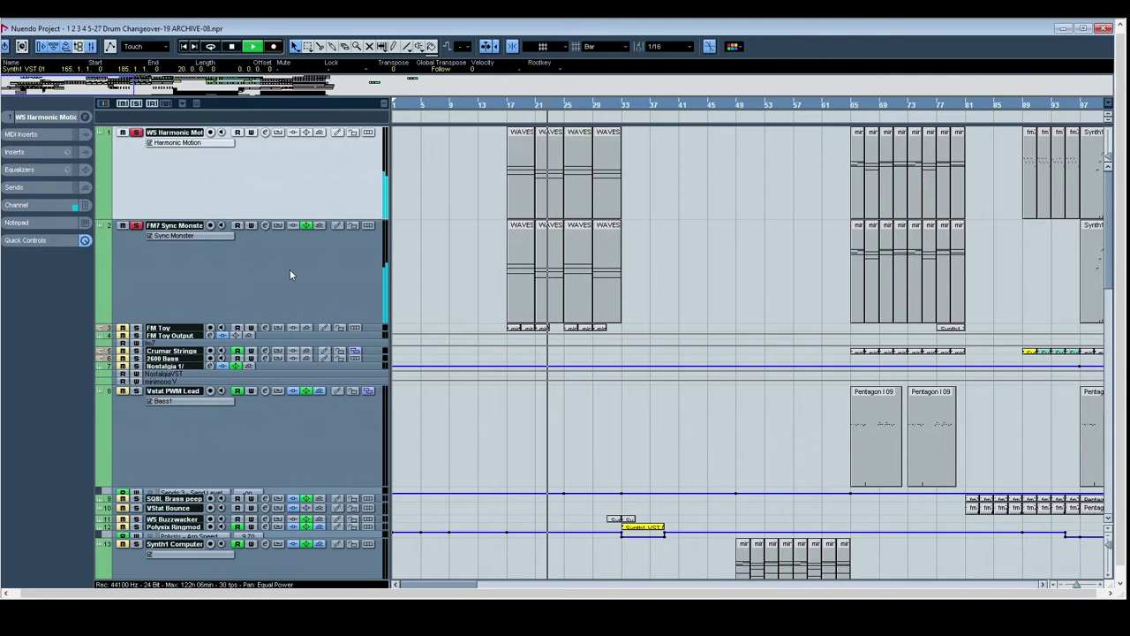
click(199, 298)
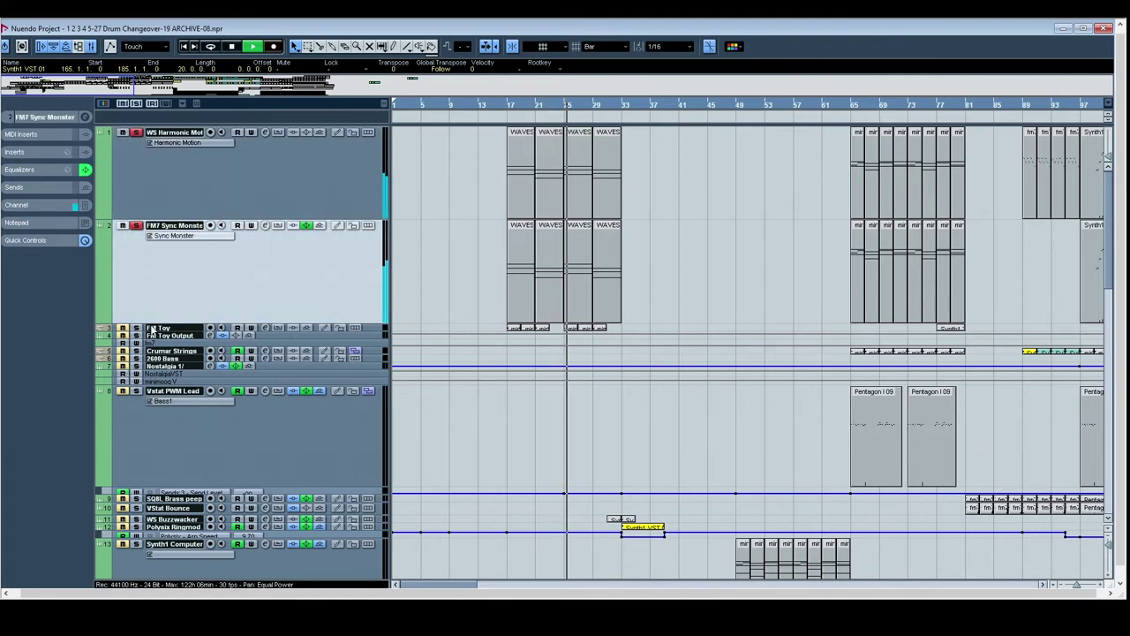
Step: Solo the Crumar Strings track with its Nostalgia output from about bar 65, and examine the Crumar Performer patch in NostalgiaVST
scroll(498, 262, right, 5)
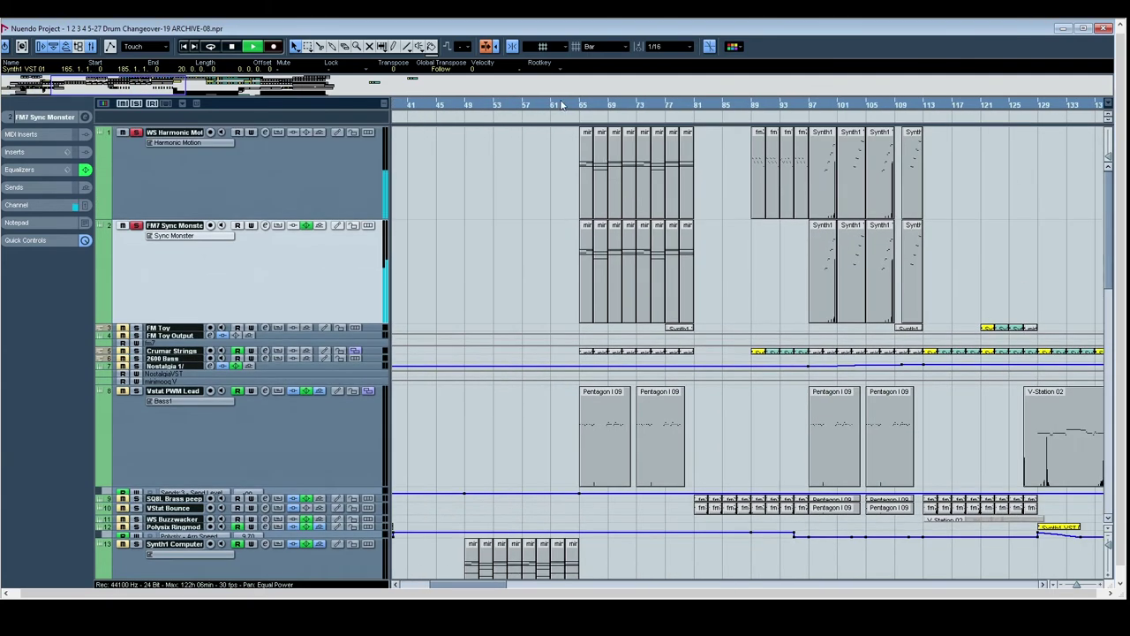
click(145, 333)
click(151, 352)
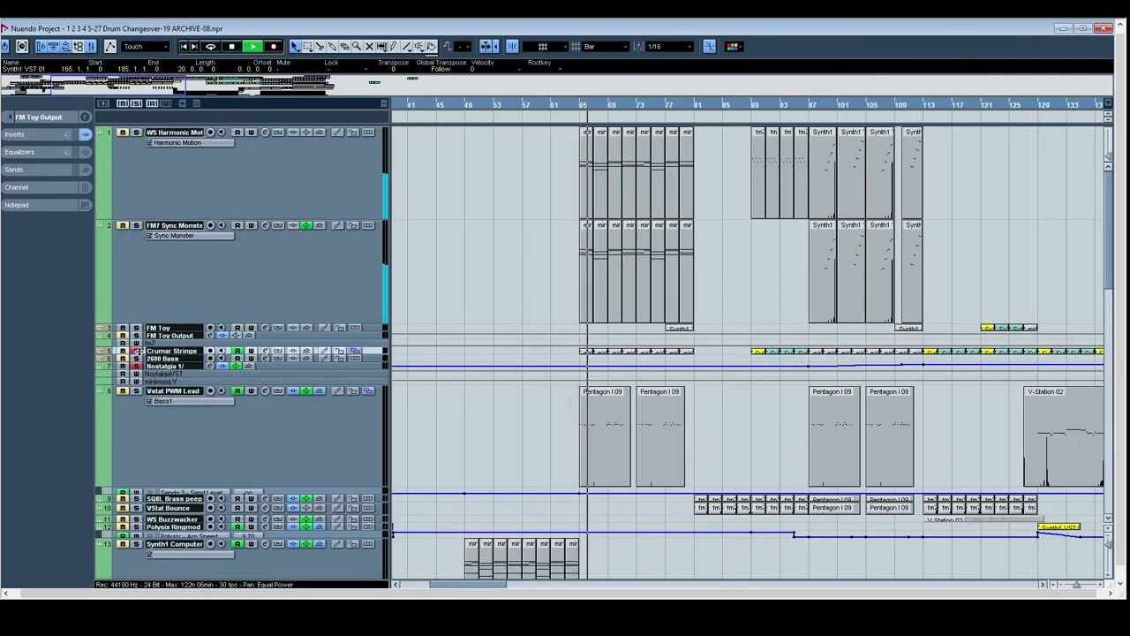
click(83, 228)
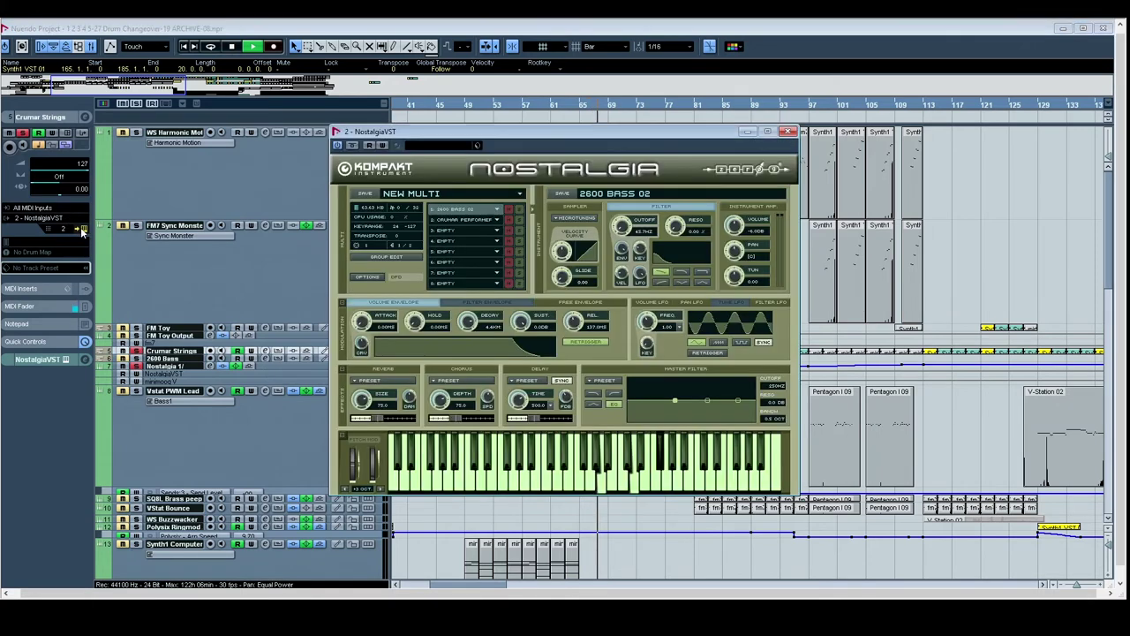
click(453, 221)
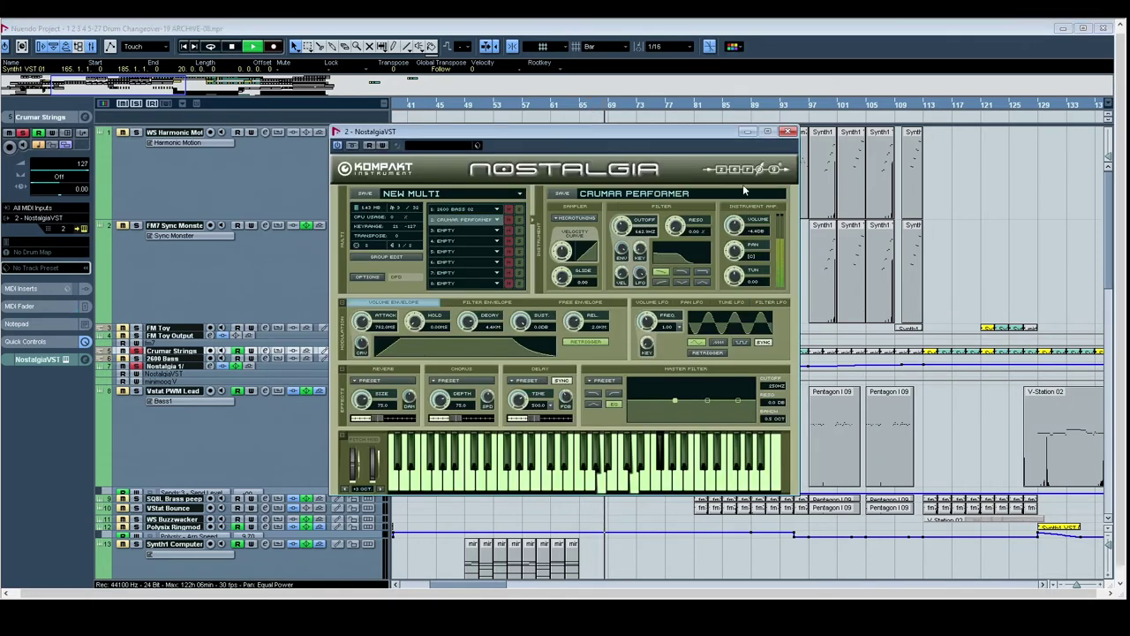
click(789, 132)
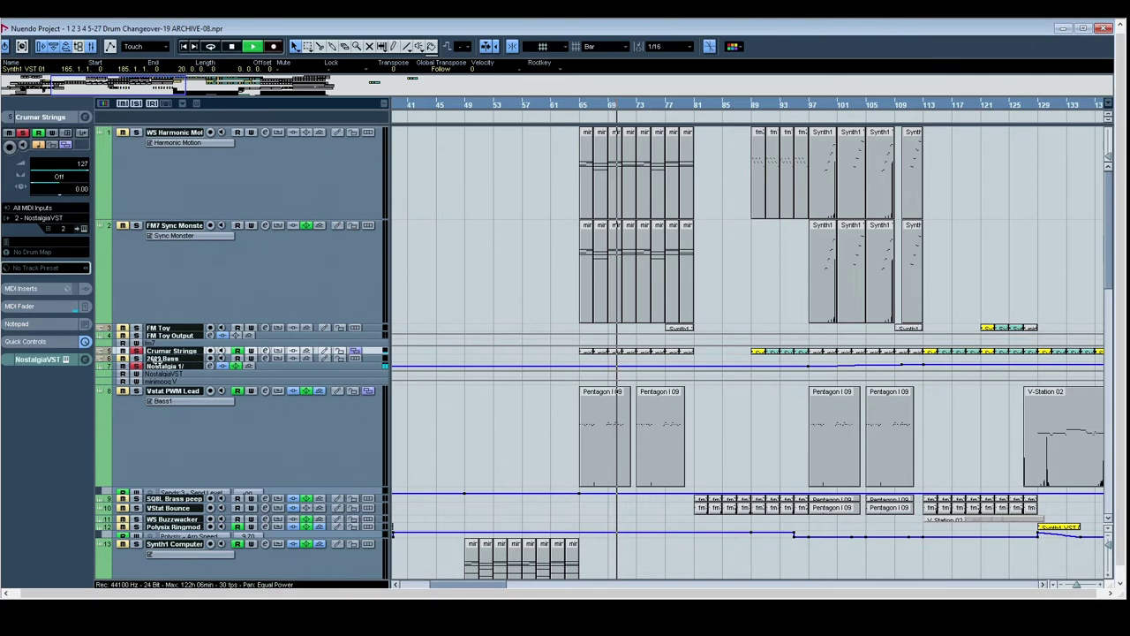
Step: Examine the Nostalgia output's channel settings and its Enigma insert during playback, and close both windows
click(157, 365)
click(85, 116)
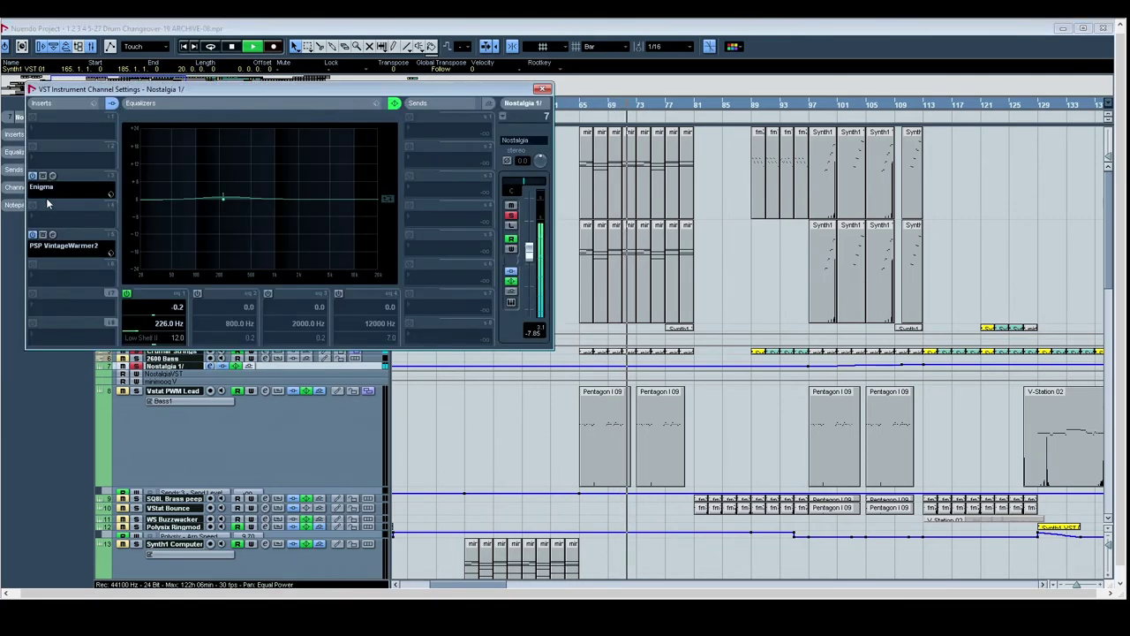
click(53, 176)
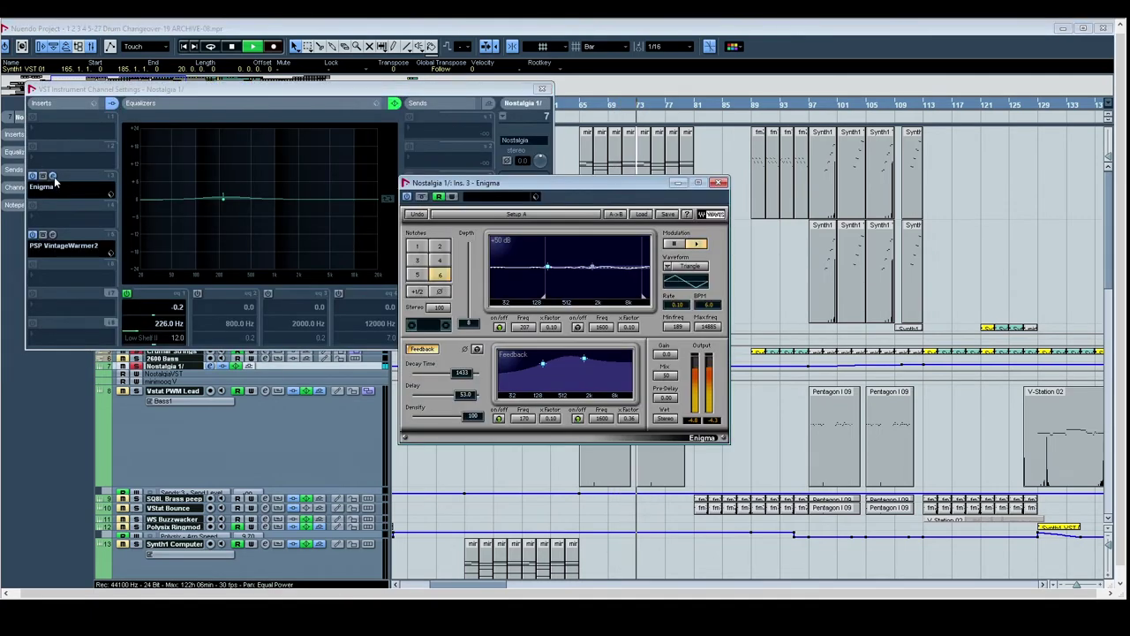
click(717, 183)
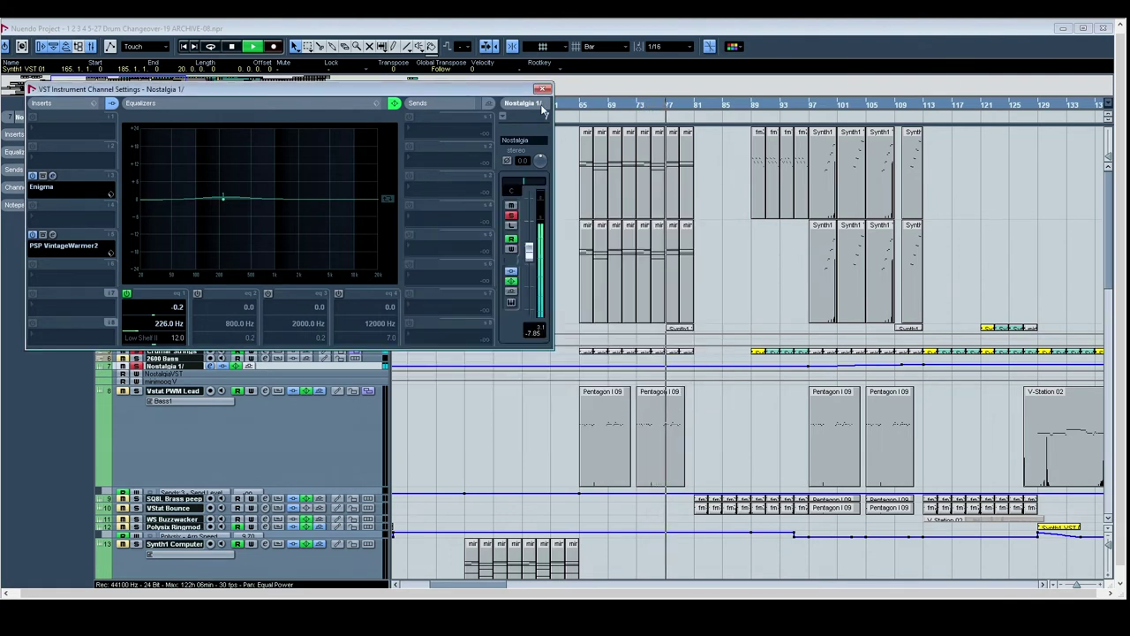
click(542, 89)
Step: Enlarge the Crumar Strings track, replay its part from about bar 88, and stop playback
scroll(508, 308, down, 2)
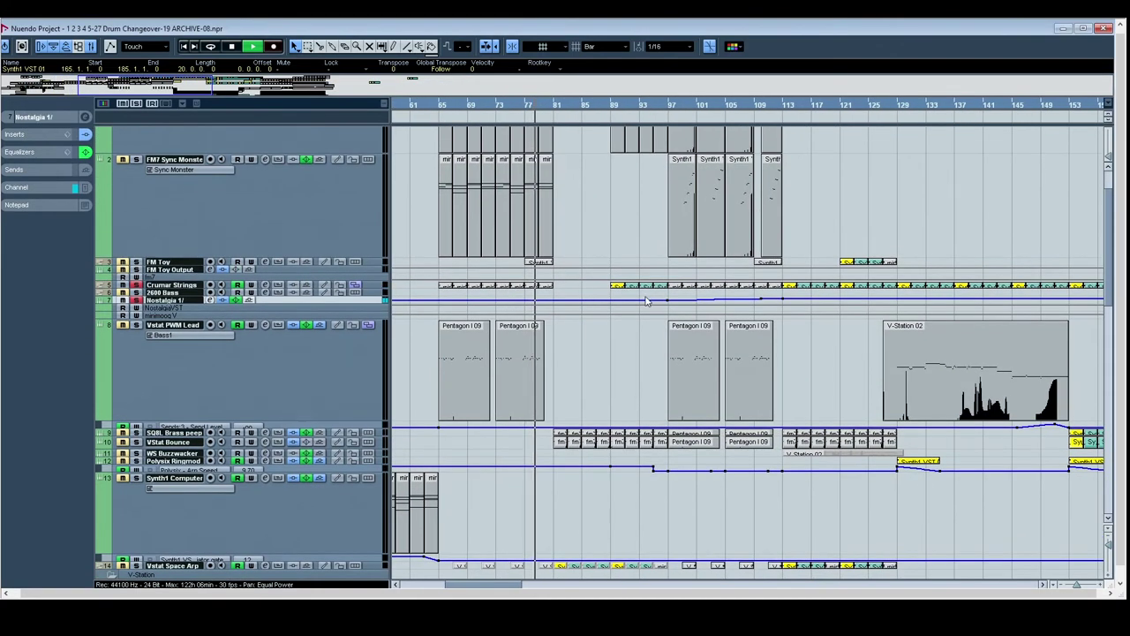
key(space)
drag(379, 287, 395, 366)
double_click(606, 110)
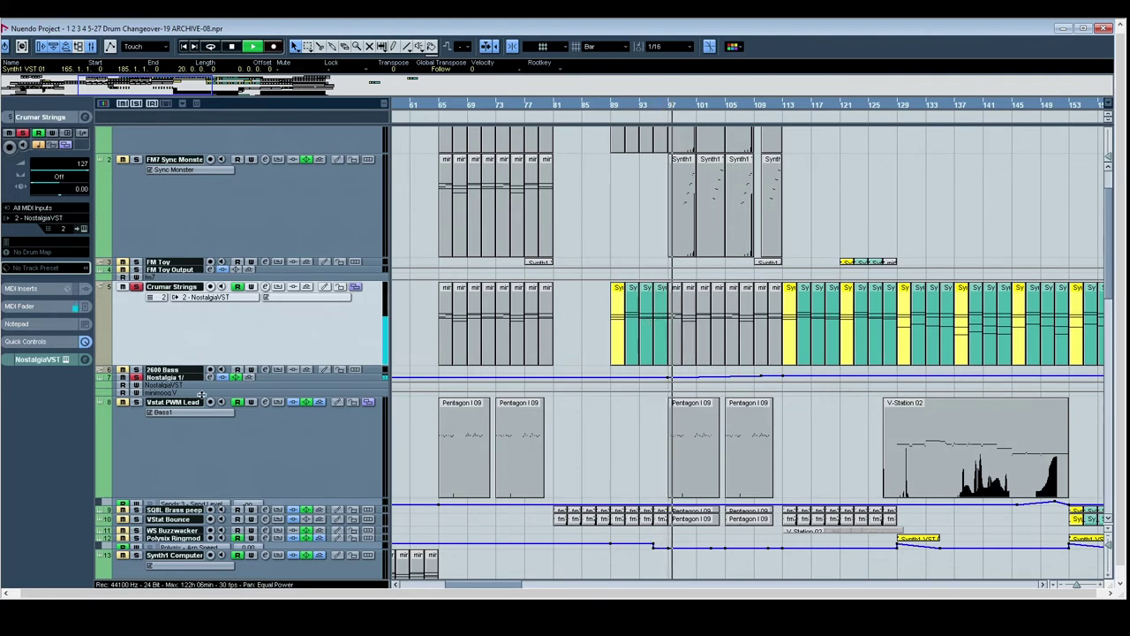
key(space)
Step: Solo the Vstat PWM Lead track as well, enlarge the timeline, and play from bar 97
click(135, 406)
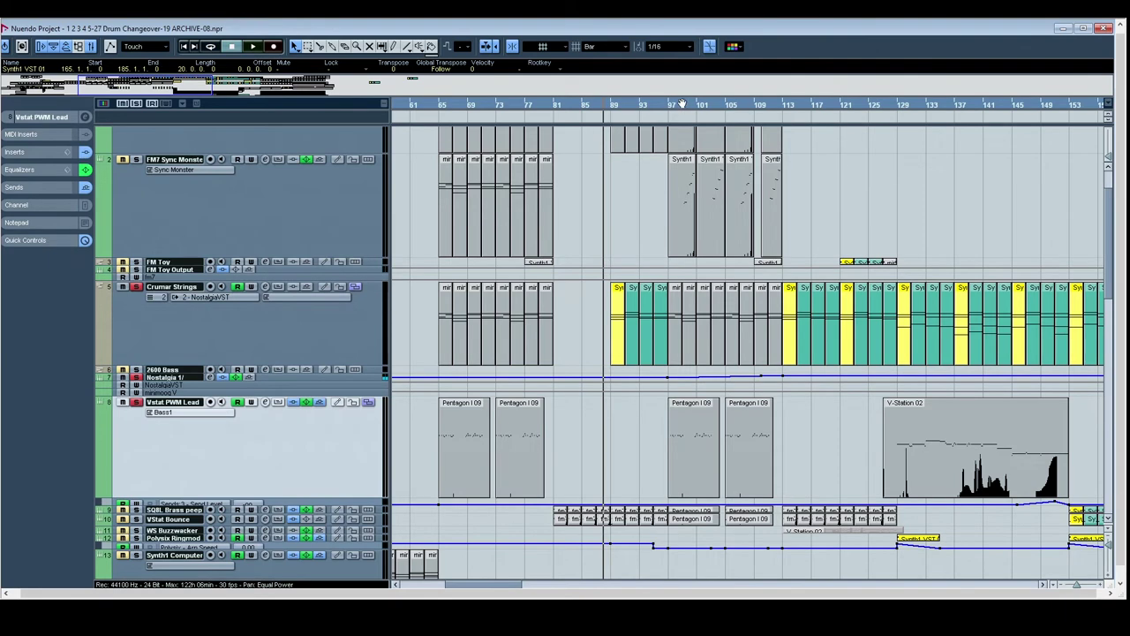
drag(668, 107, 672, 283)
key(space)
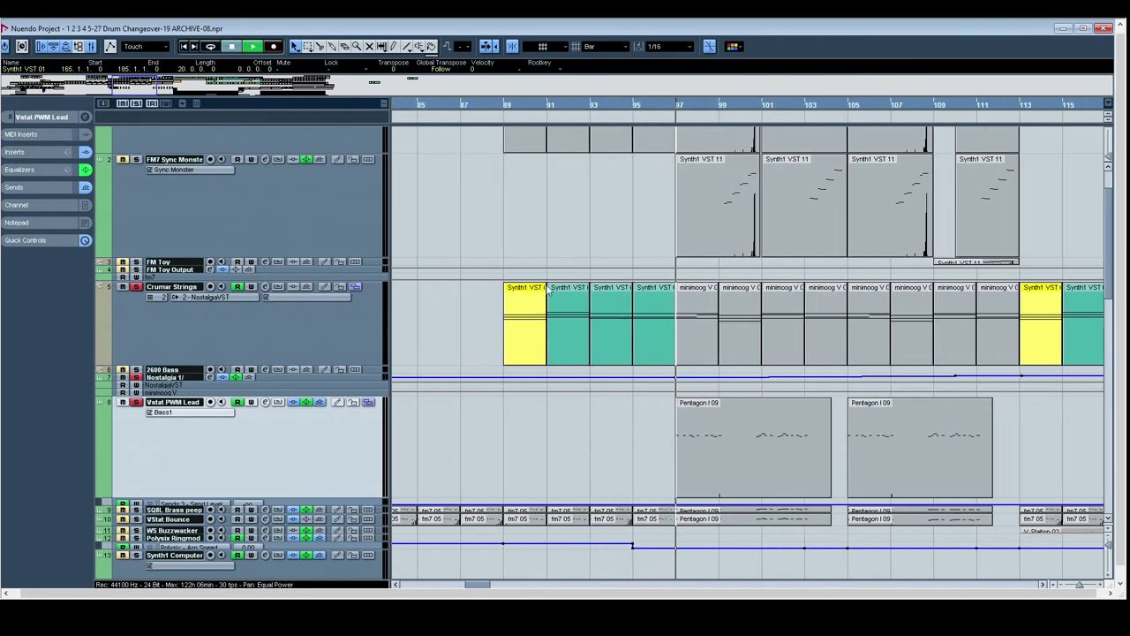
scroll(548, 292, down, 3)
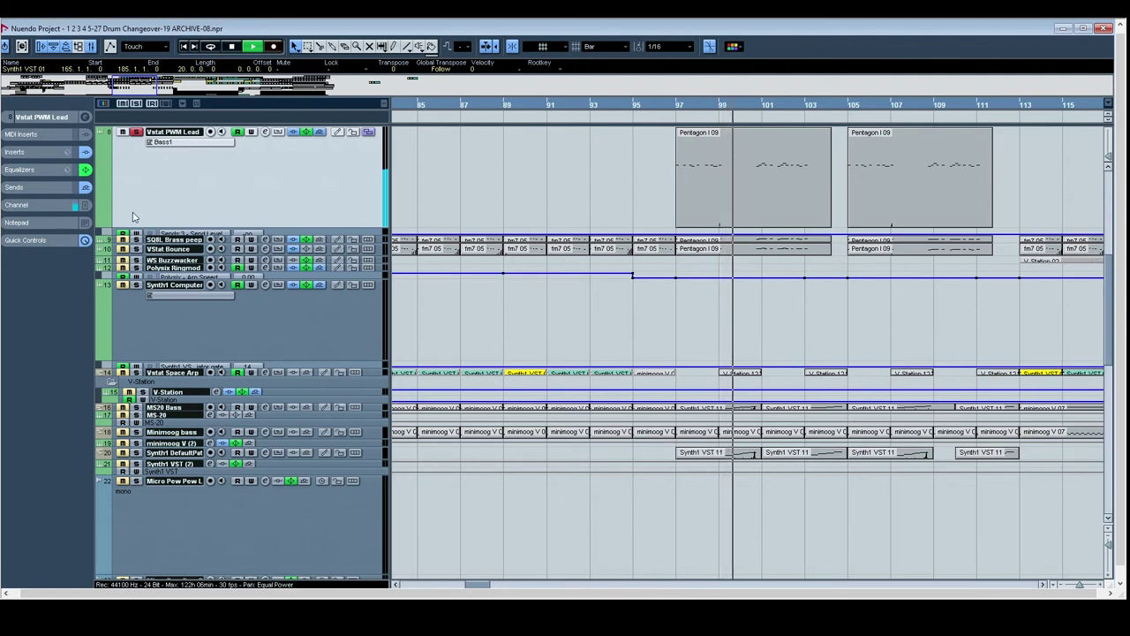
Step: Compare the SQ8L Brass peep and VStat Bounce tracks with the Vstat PWM Lead by toggling their solos, leaving all three soloed
click(136, 239)
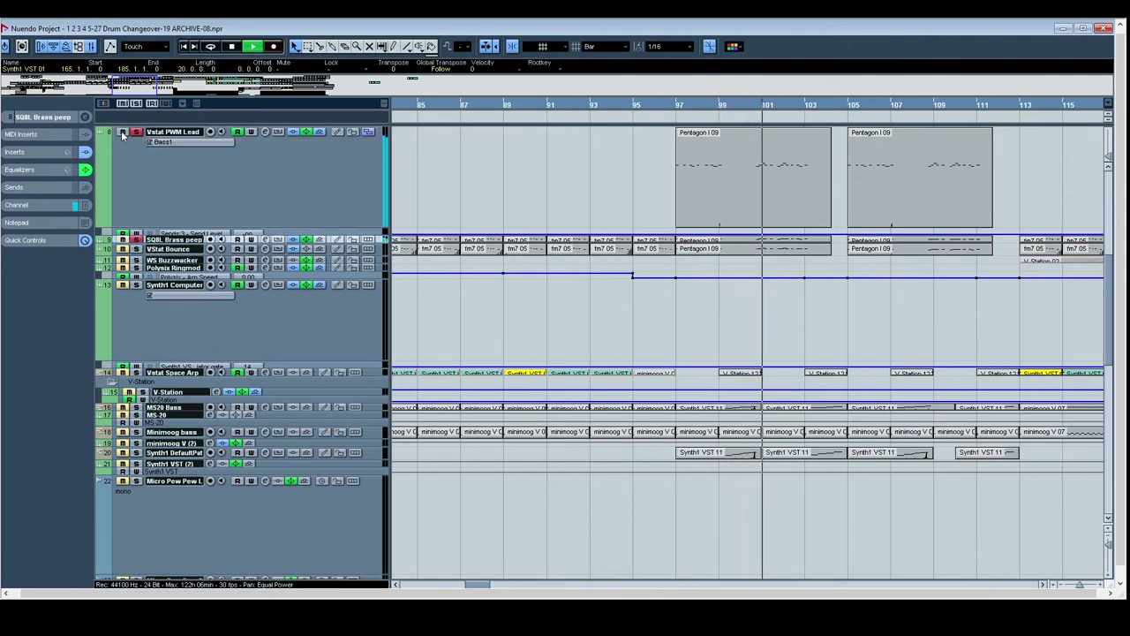
key(Down)
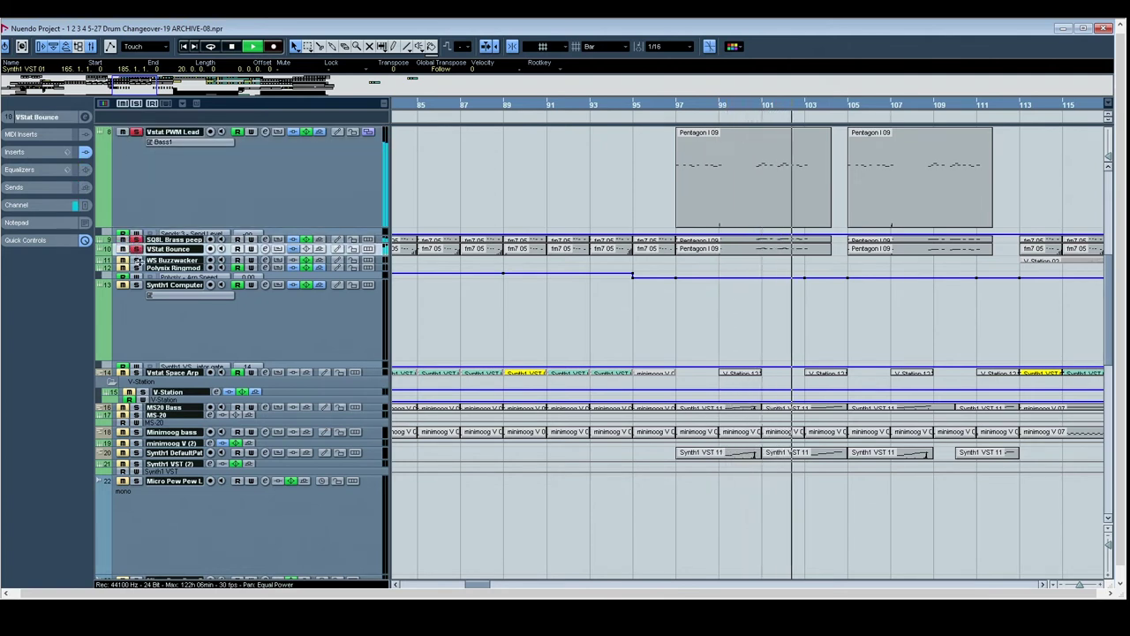
click(137, 260)
click(137, 261)
click(137, 248)
click(138, 233)
click(138, 240)
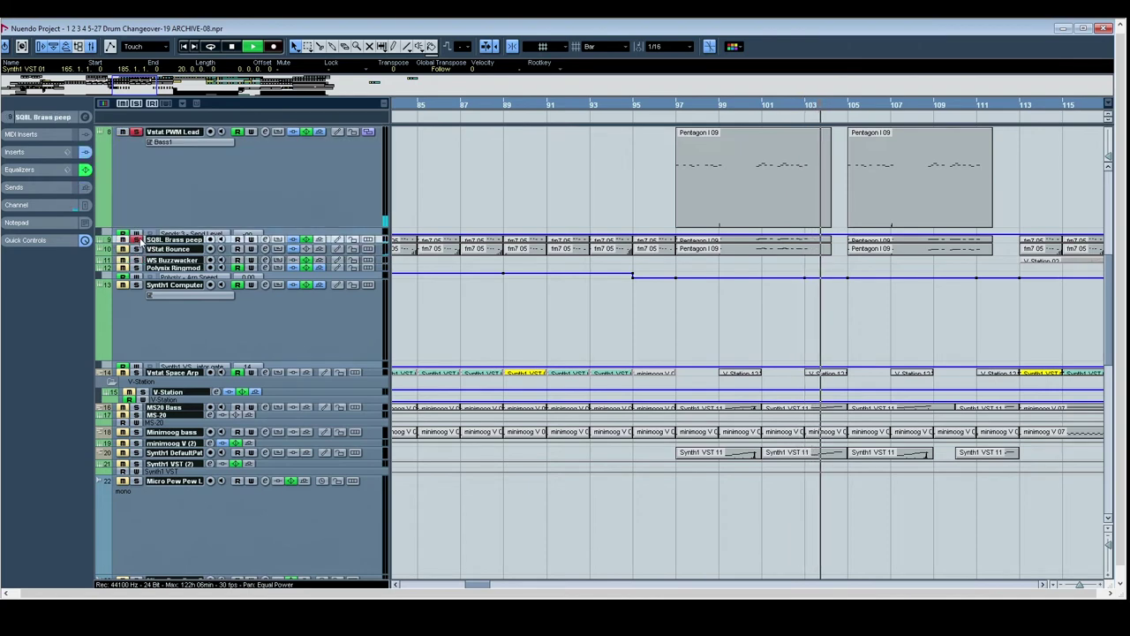
key(Down)
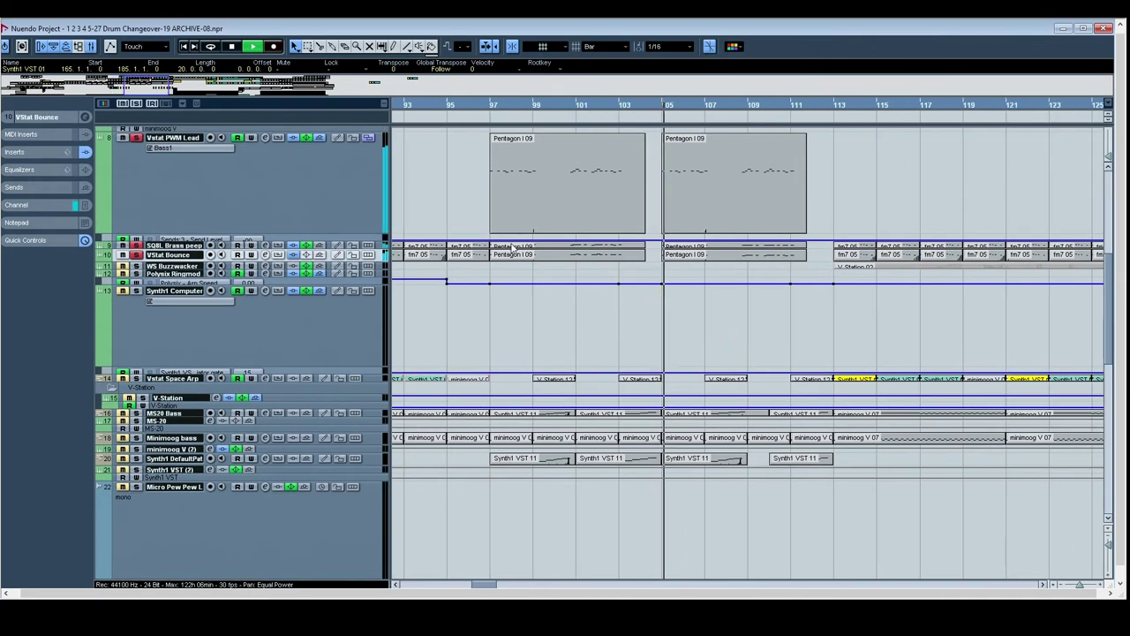
Step: Stop playback and enlarge the Vstat PWM Lead, SQ8L Brass peep and VStat Bounce tracks together
click(300, 199)
key(space)
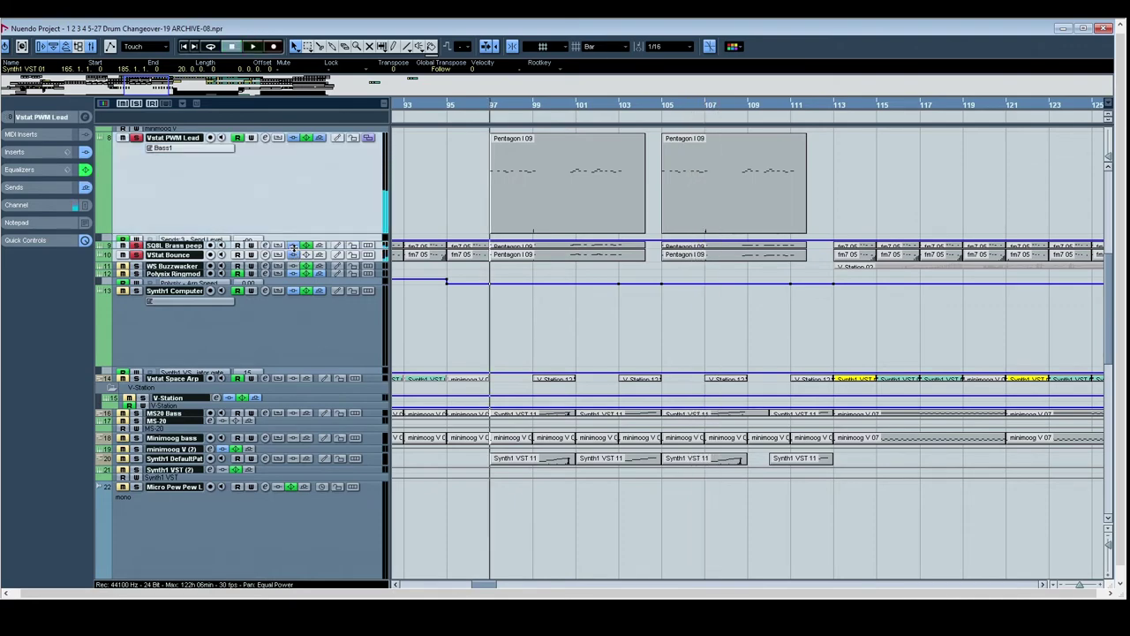
drag(294, 249, 323, 317)
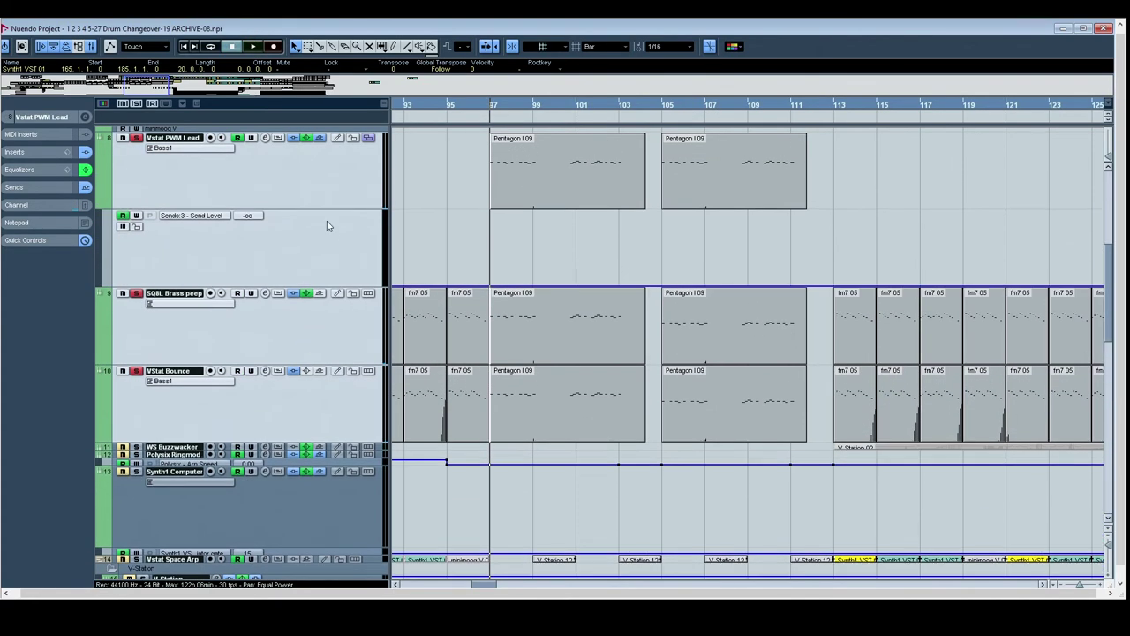
Step: Examine the basic track settings of Vstat PWM Lead, SQ8L Brass peep and VStat Bounce, including the SQ8L instrument
click(324, 183)
click(9, 117)
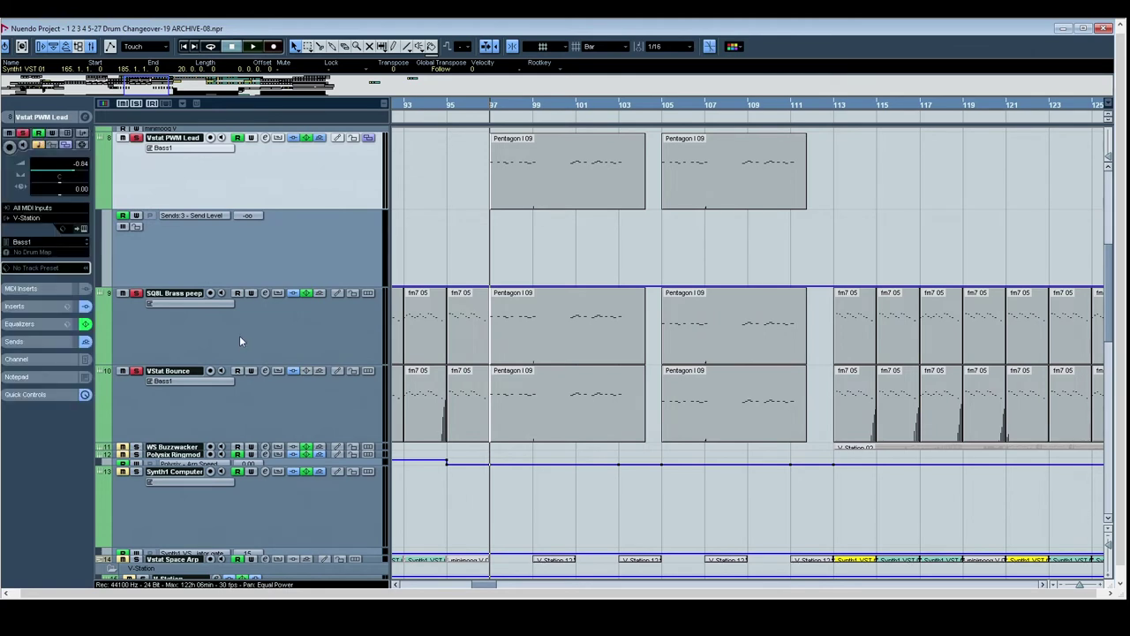
click(249, 345)
click(83, 229)
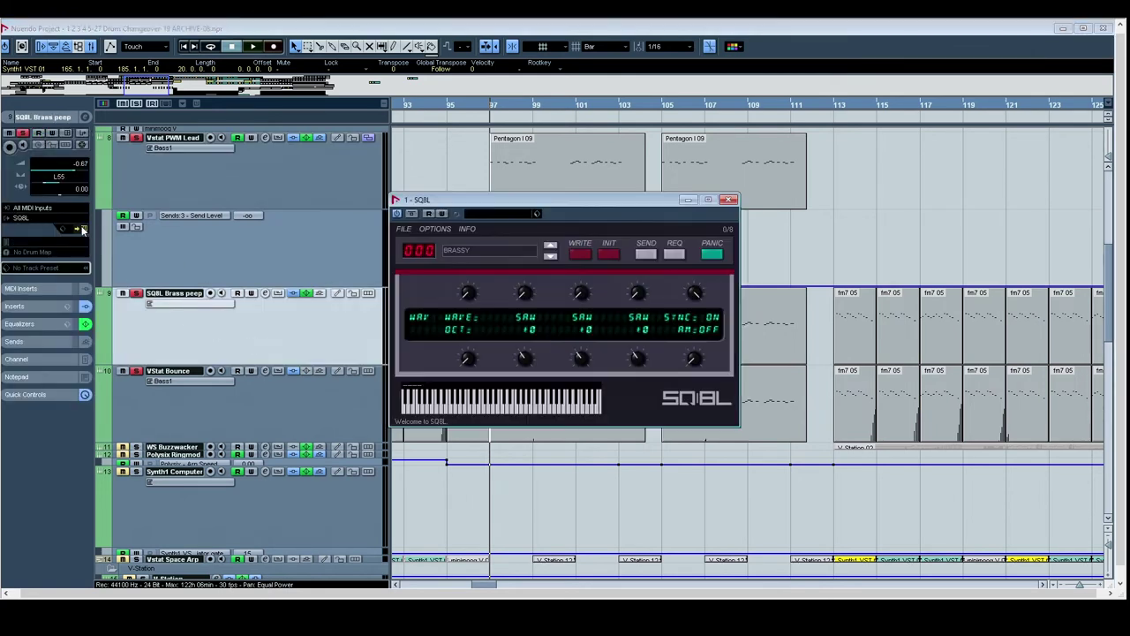
click(729, 199)
click(271, 423)
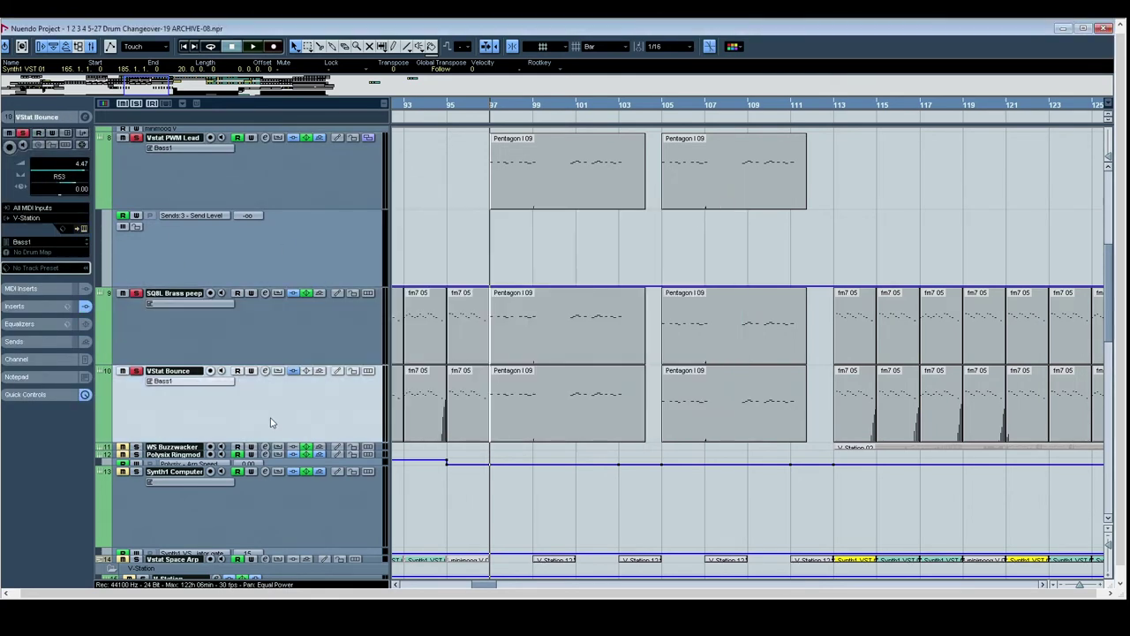
Step: Replay the three soloed lead layers together from bar 97, and stop playback
key(space)
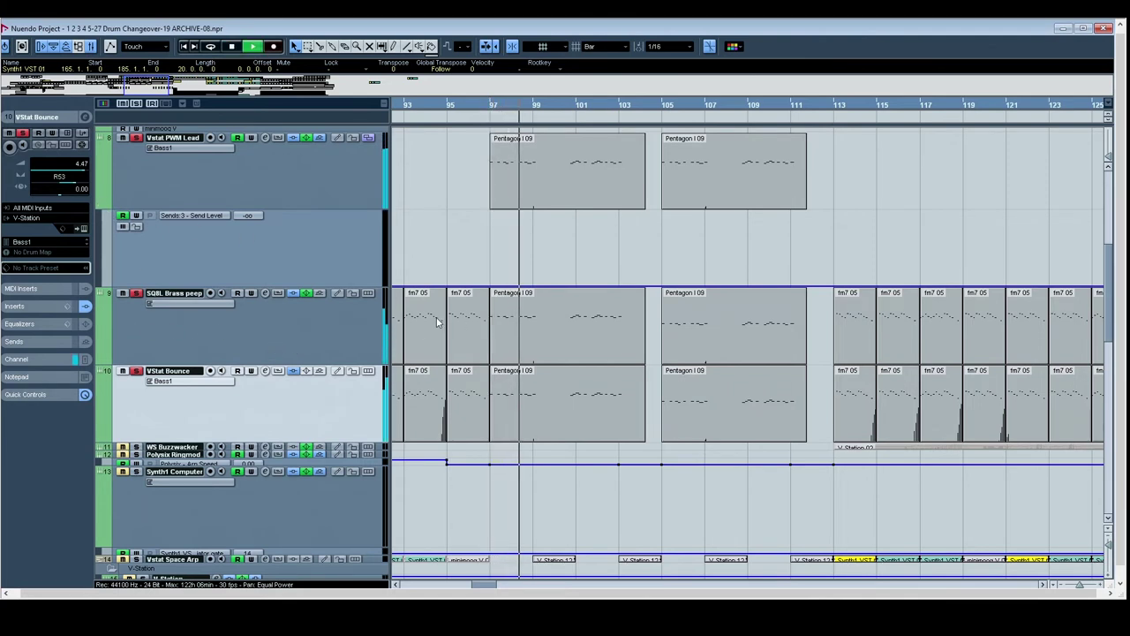
key(space)
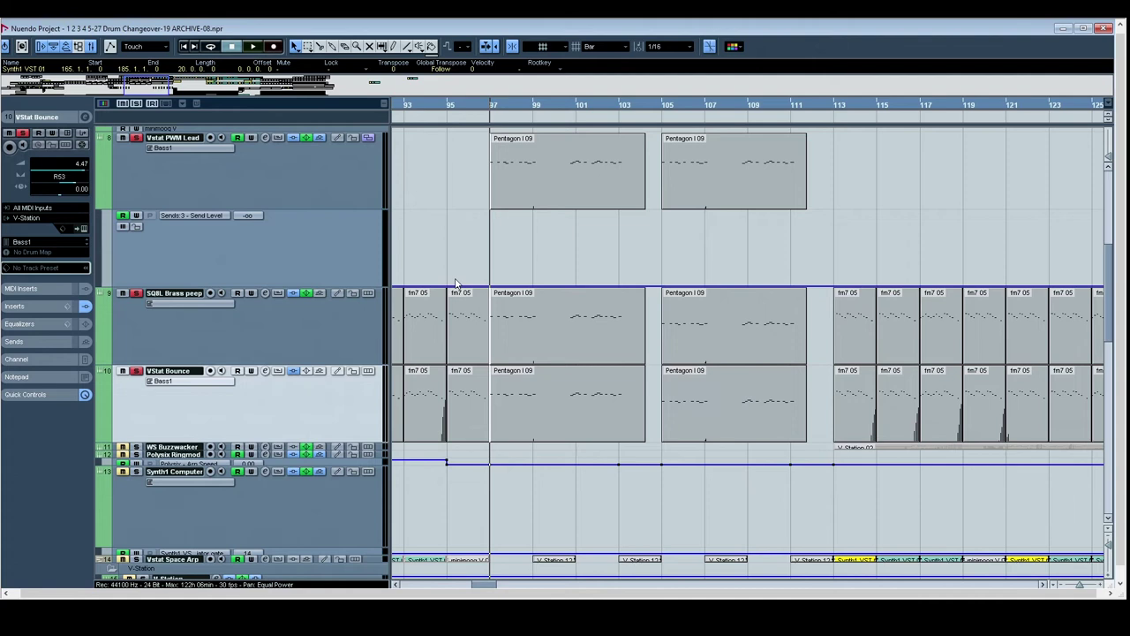
key(space)
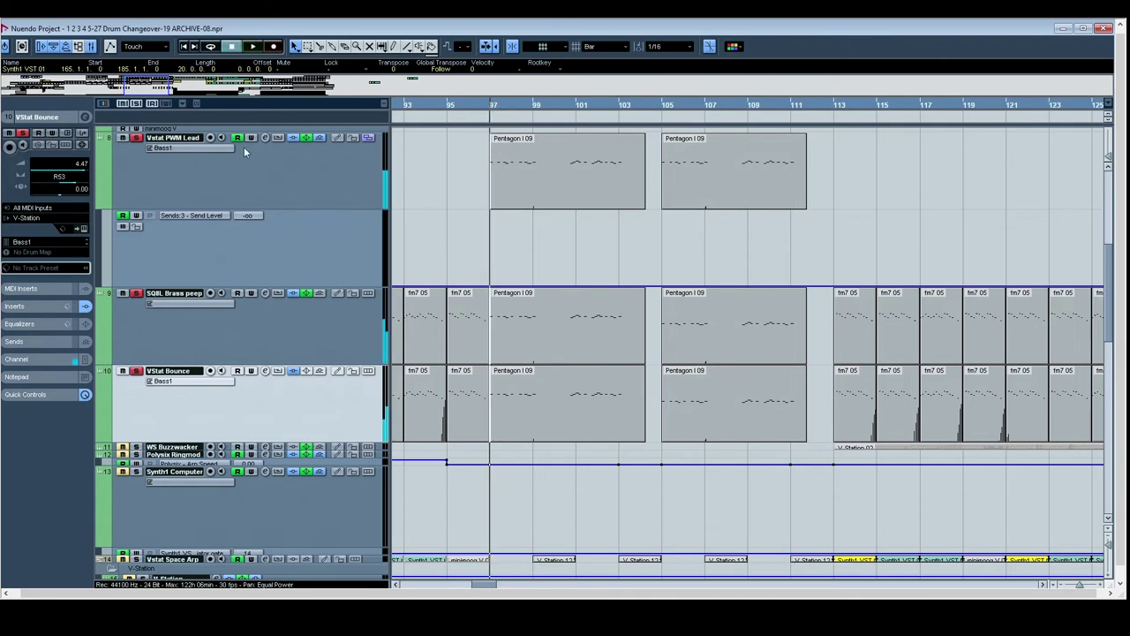
Step: Solo the MS20 Bass and Minimoog bass tracks along with their instrument channels, and play them together from bar 97
scroll(490, 330, down, 5)
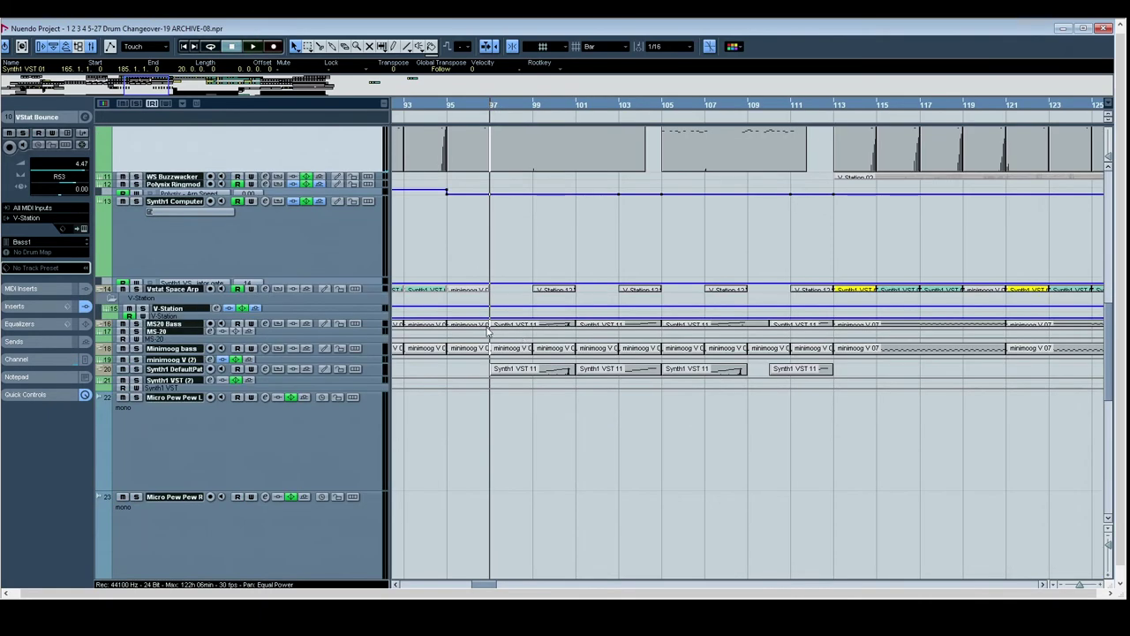
click(169, 326)
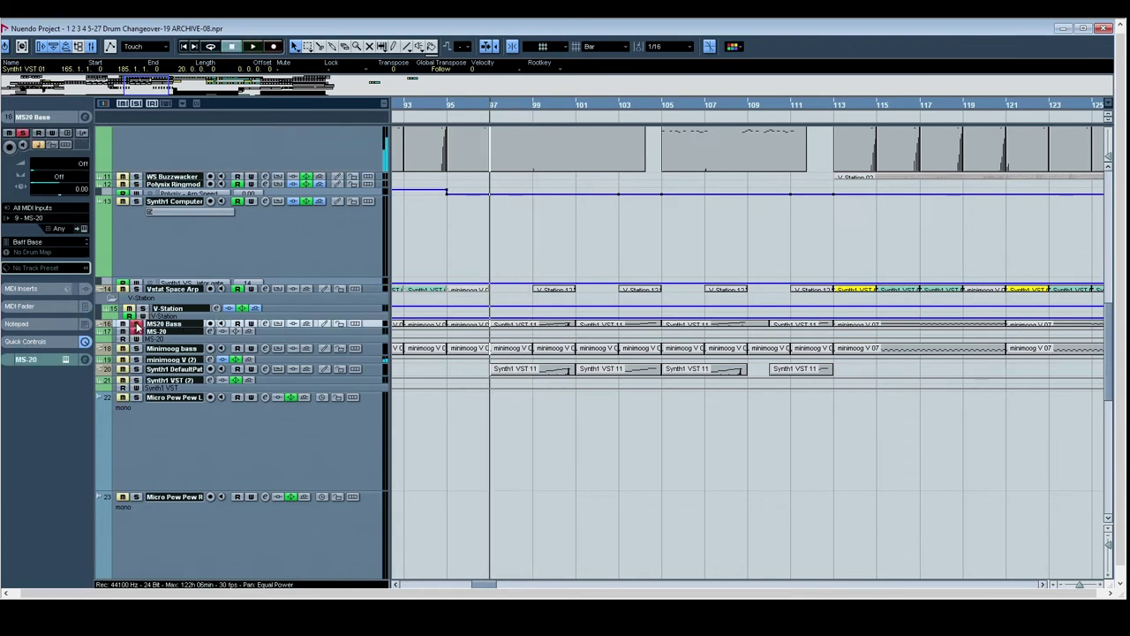
key(space)
click(137, 350)
key(space)
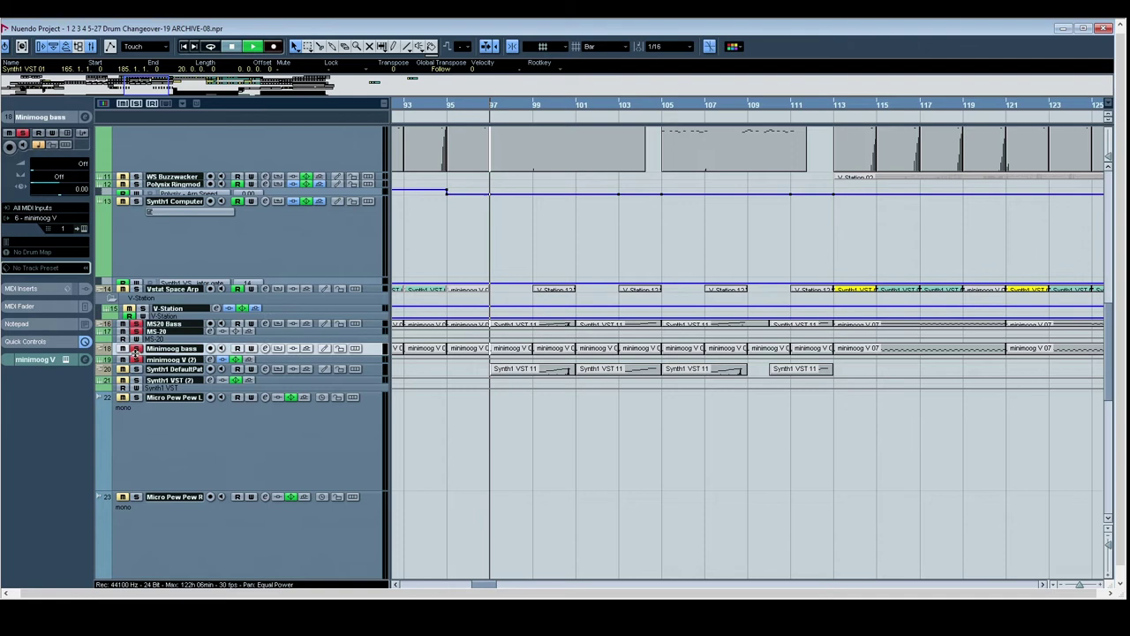
click(184, 361)
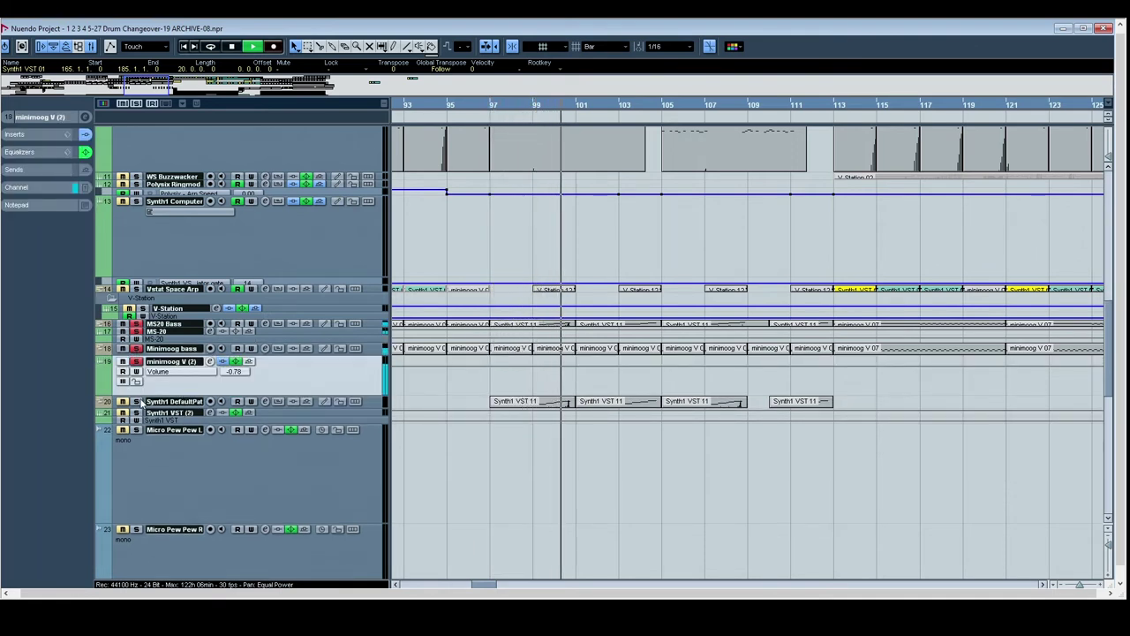
Step: Examine the lead, bass and effect parts around bars 91 to 133 while the basses play, and stop playback
scroll(574, 304, up, 3)
drag(575, 308, 434, 322)
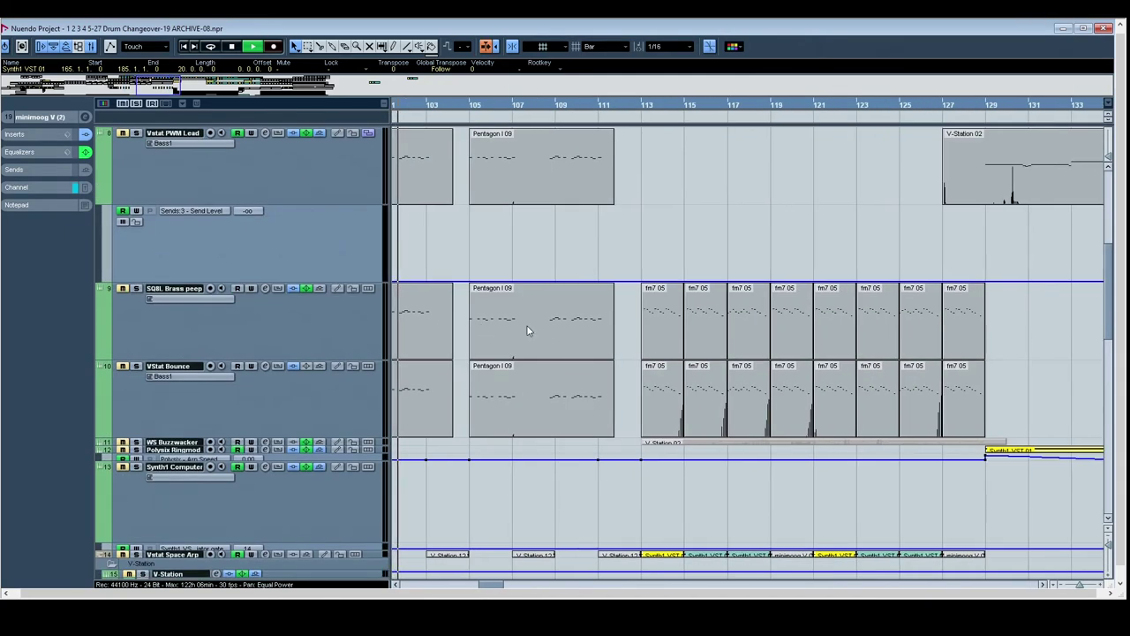
drag(527, 325, 724, 220)
scroll(650, 379, down, 10)
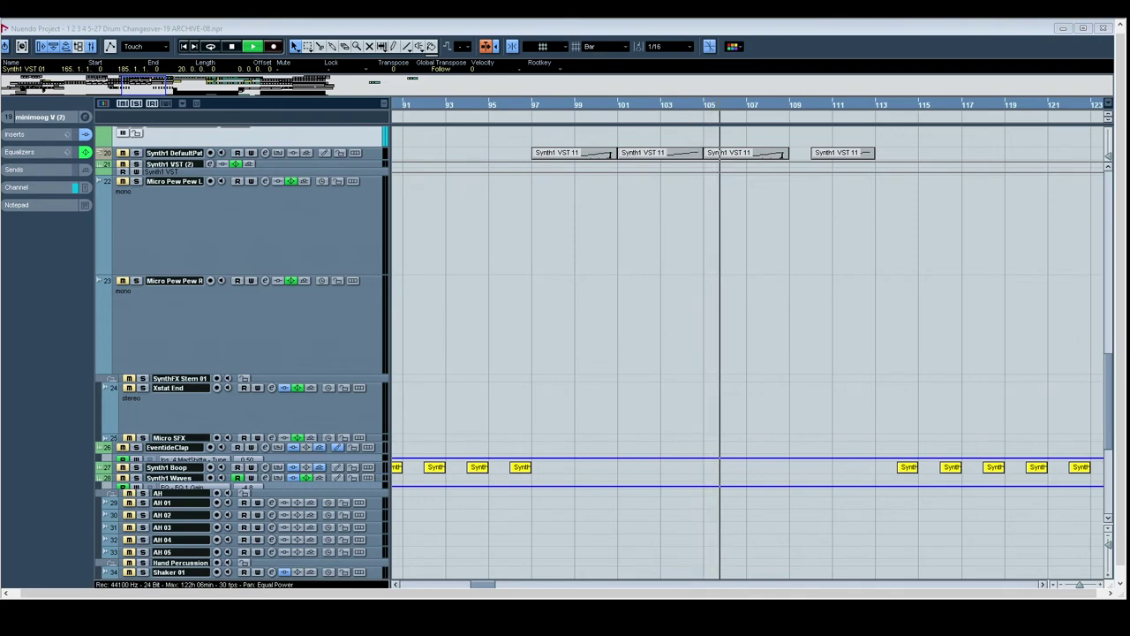
click(621, 305)
scroll(621, 306, up, 5)
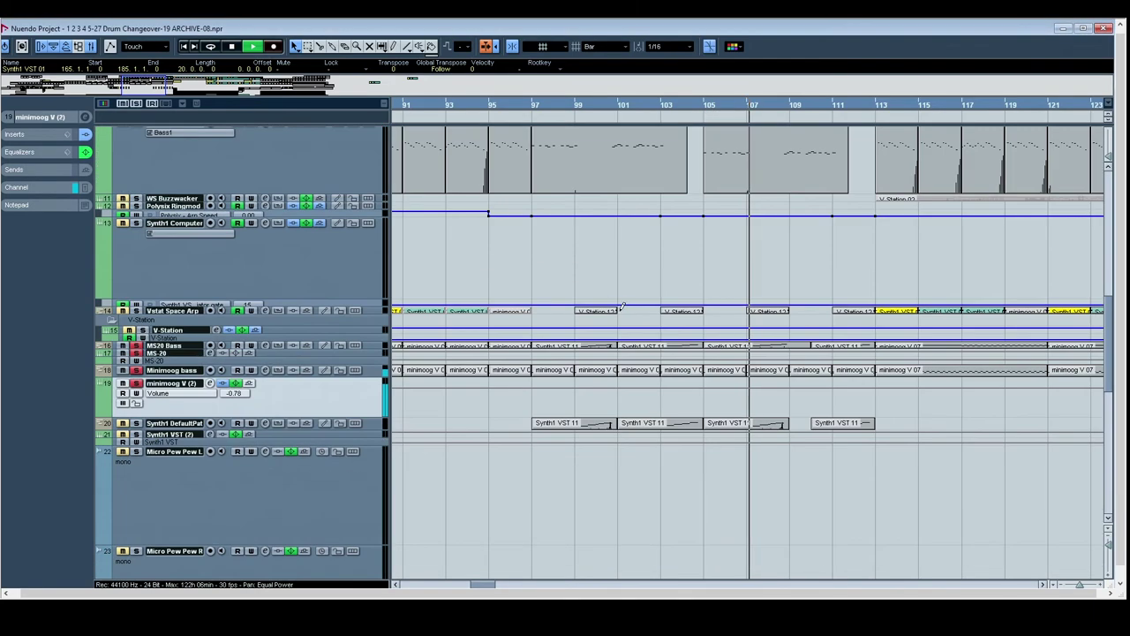
scroll(622, 306, down, 5)
key(space)
scroll(626, 303, down, 4)
scroll(610, 315, up, 2)
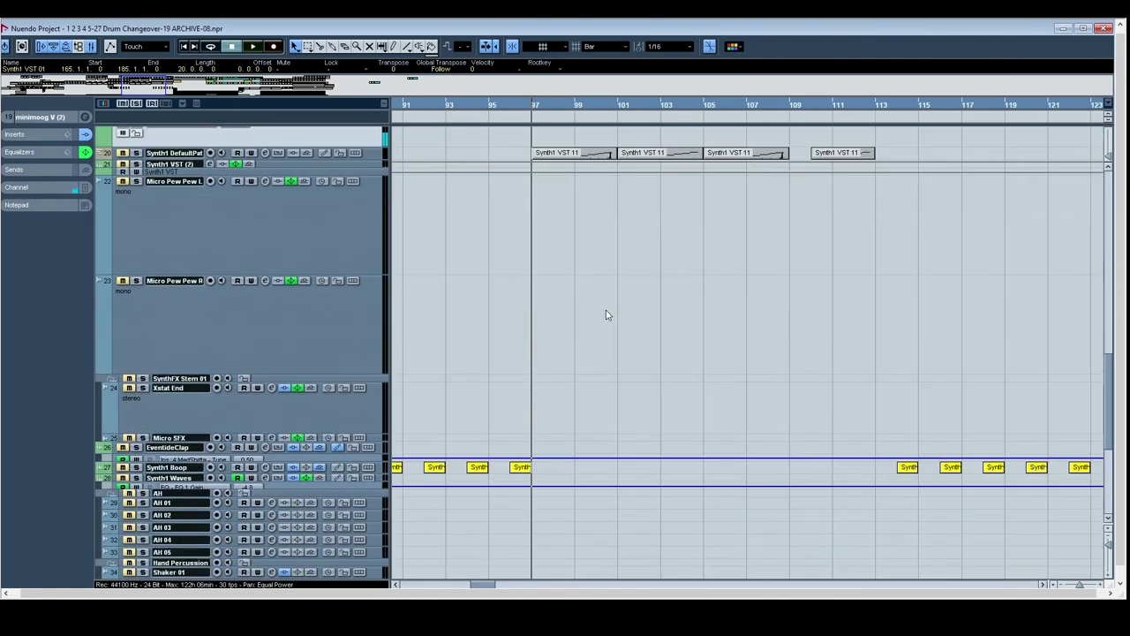
Step: Examine the whole song's arrangement across all tracks, focusing on about bars 21 to 137
drag(1080, 584, 1069, 584)
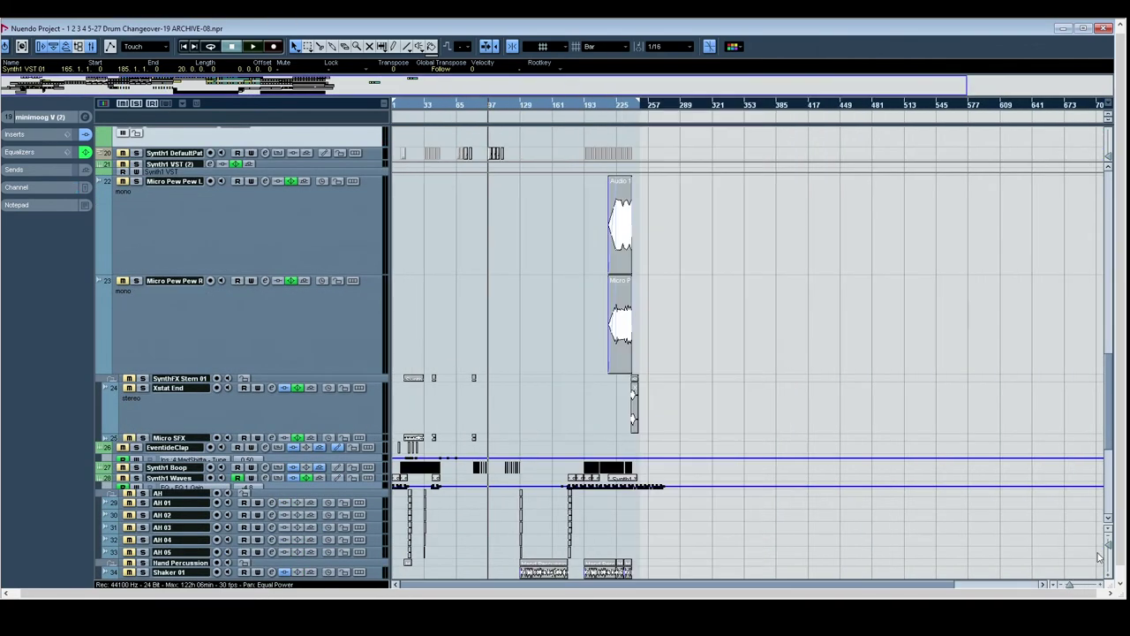
mouse_move(1108, 545)
mouse_down()
mouse_move(1109, 565)
mouse_move(1109, 544)
mouse_up()
scroll(662, 256, up, 5)
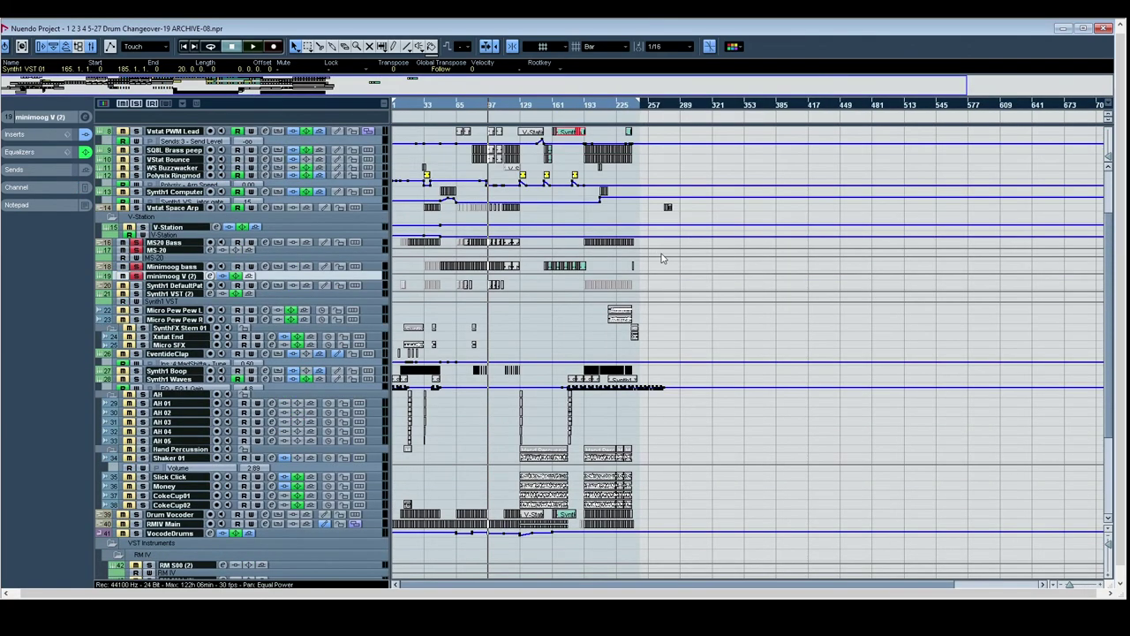
drag(420, 113, 530, 247)
scroll(542, 258, down, 5)
scroll(532, 258, up, 5)
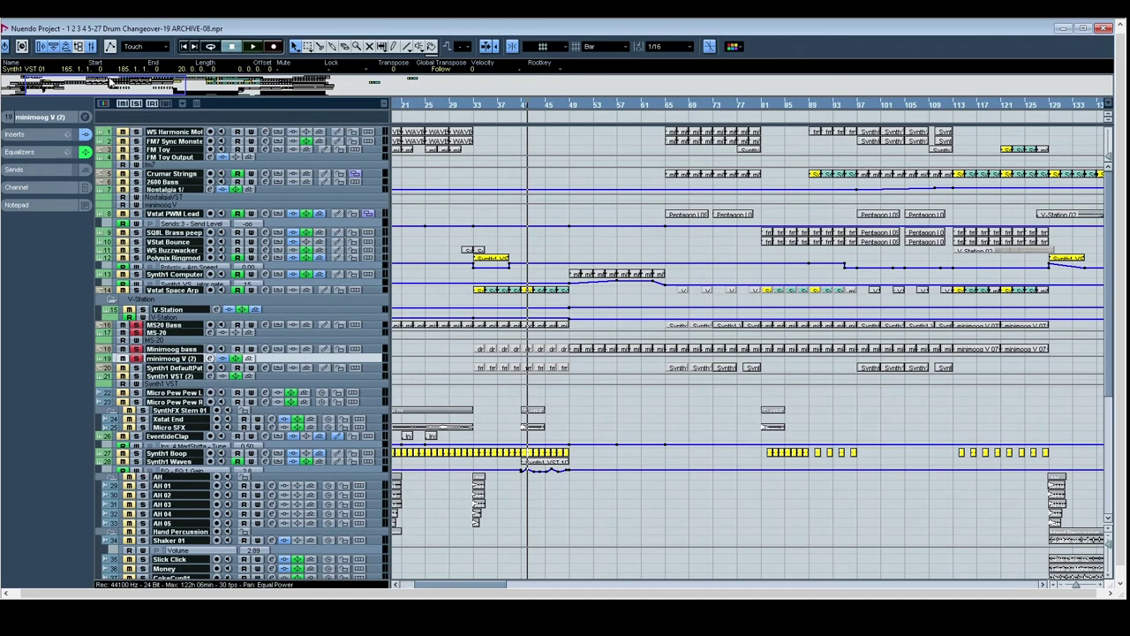
Step: Clear all solos, solo the Micro SFX track, play it from about bar 27 and enlarge its lane
click(137, 105)
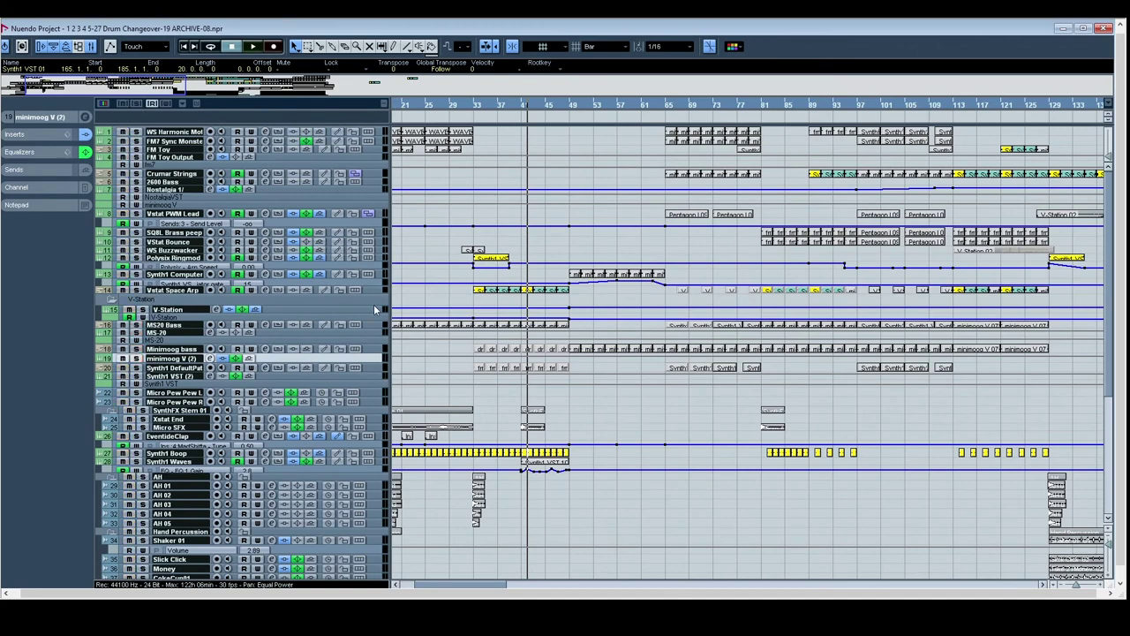
drag(657, 325, 643, 277)
drag(427, 314, 538, 161)
click(550, 111)
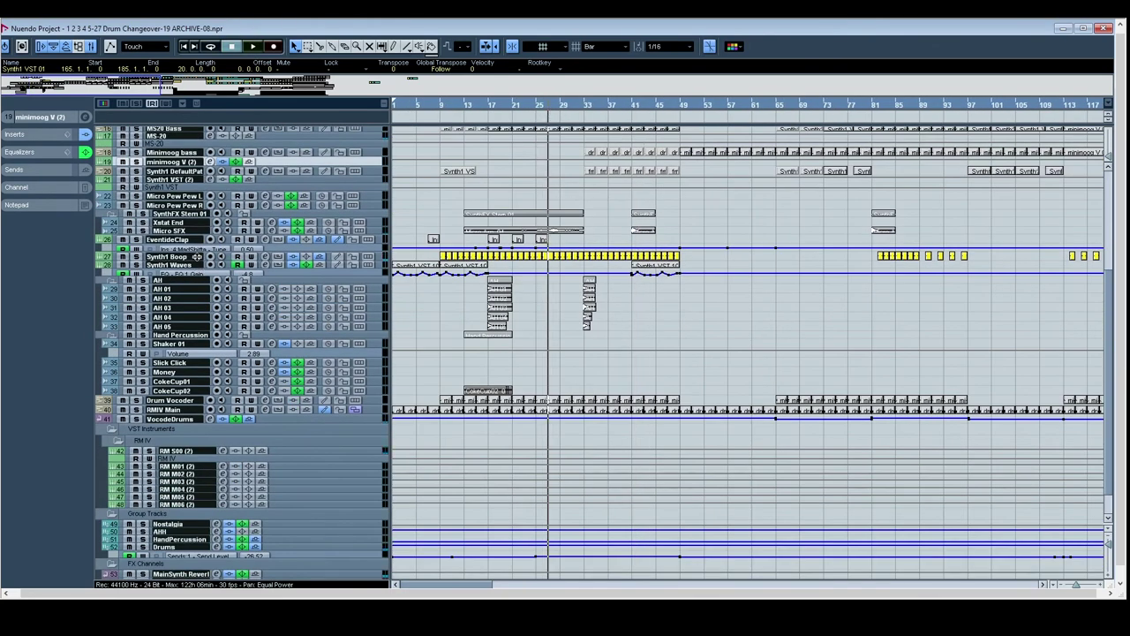
click(177, 231)
key(space)
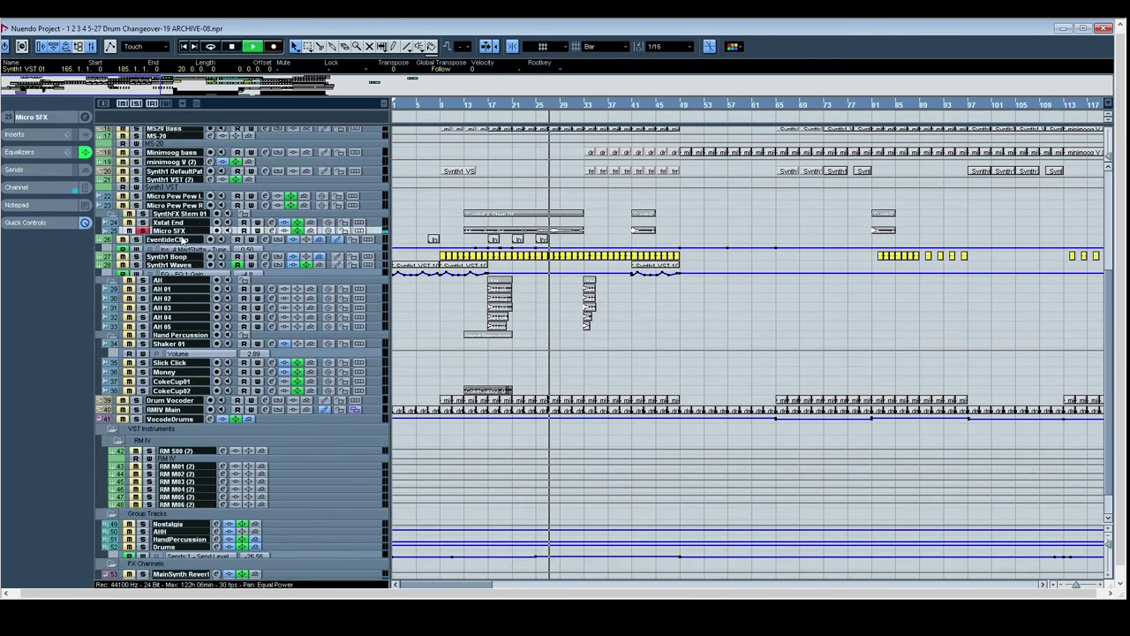
drag(187, 235, 187, 358)
Step: Audition the second and third Micro SFX clips from about bars 39 and 81, and stop playback
click(622, 109)
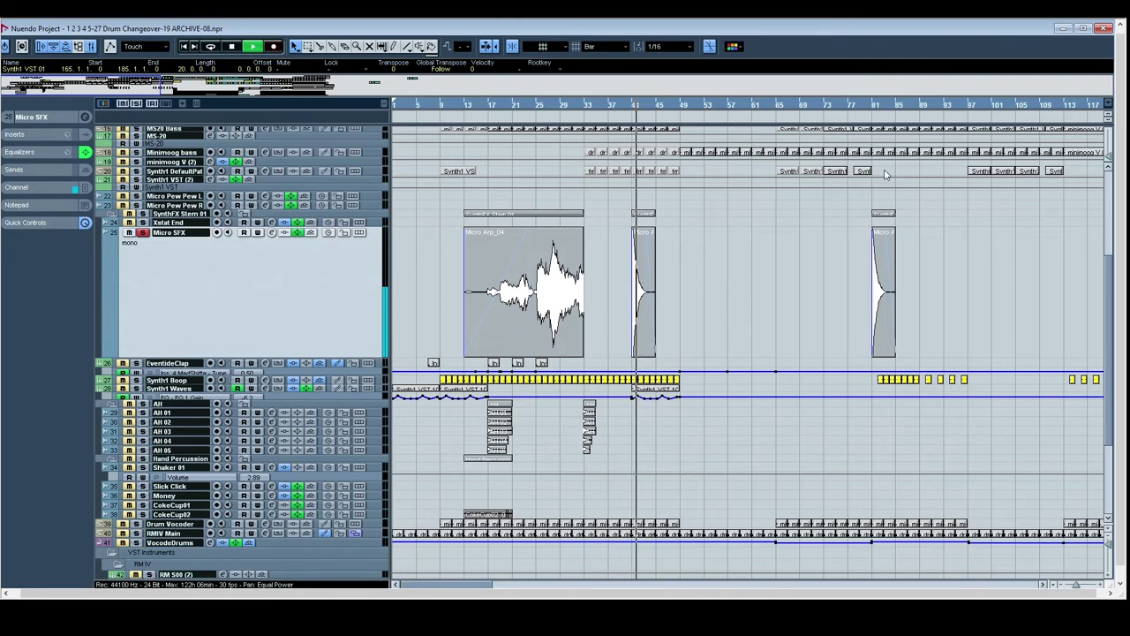
click(872, 106)
drag(903, 263, 738, 312)
scroll(680, 311, left, 5)
key(space)
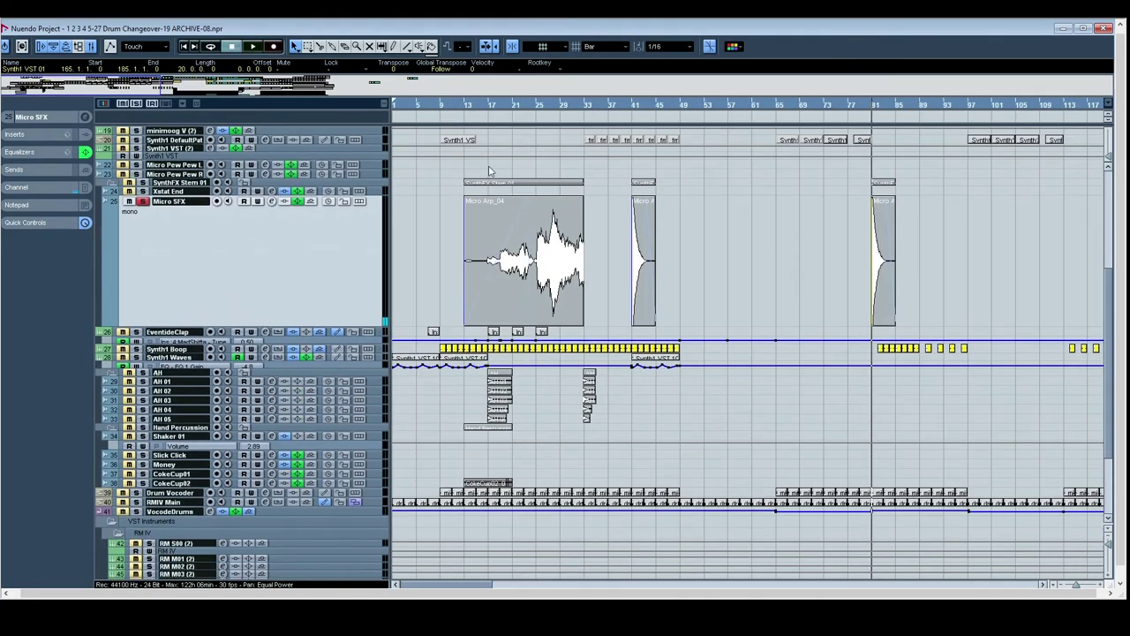
Step: Solo the AH folder with Micro SFX, play from about bar 15, and jump playback to about bar 41
click(141, 373)
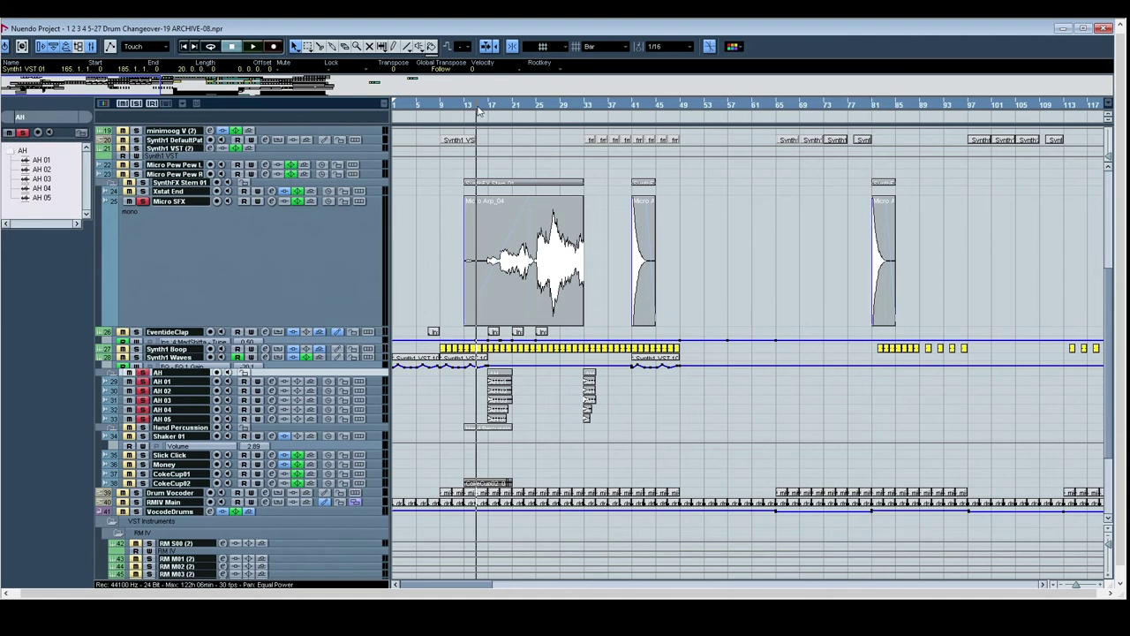
key(space)
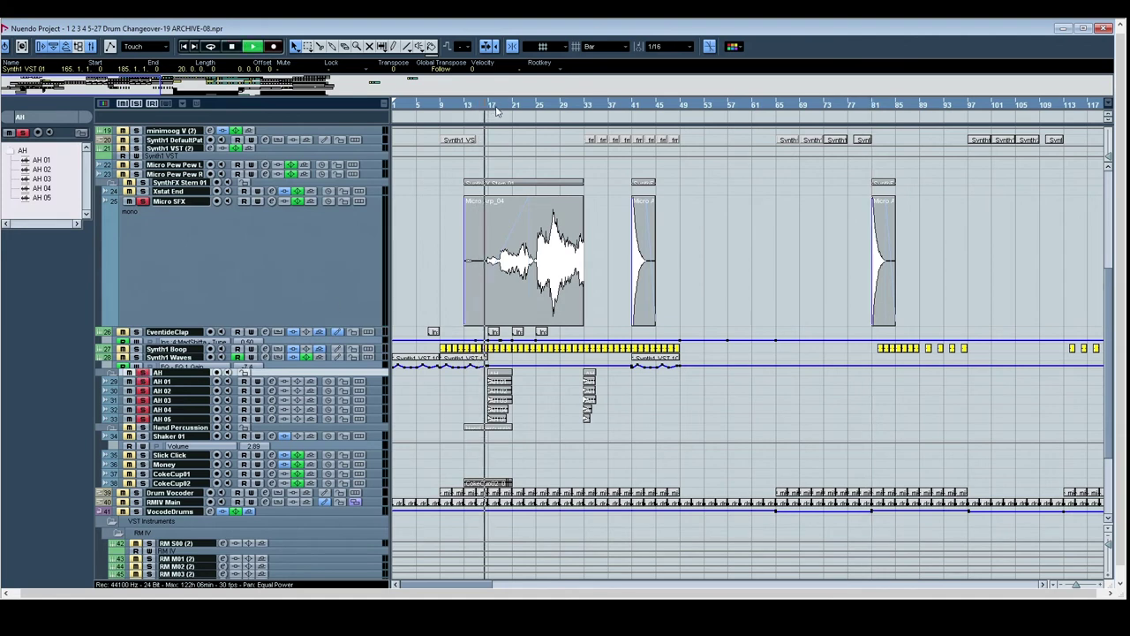
click(632, 106)
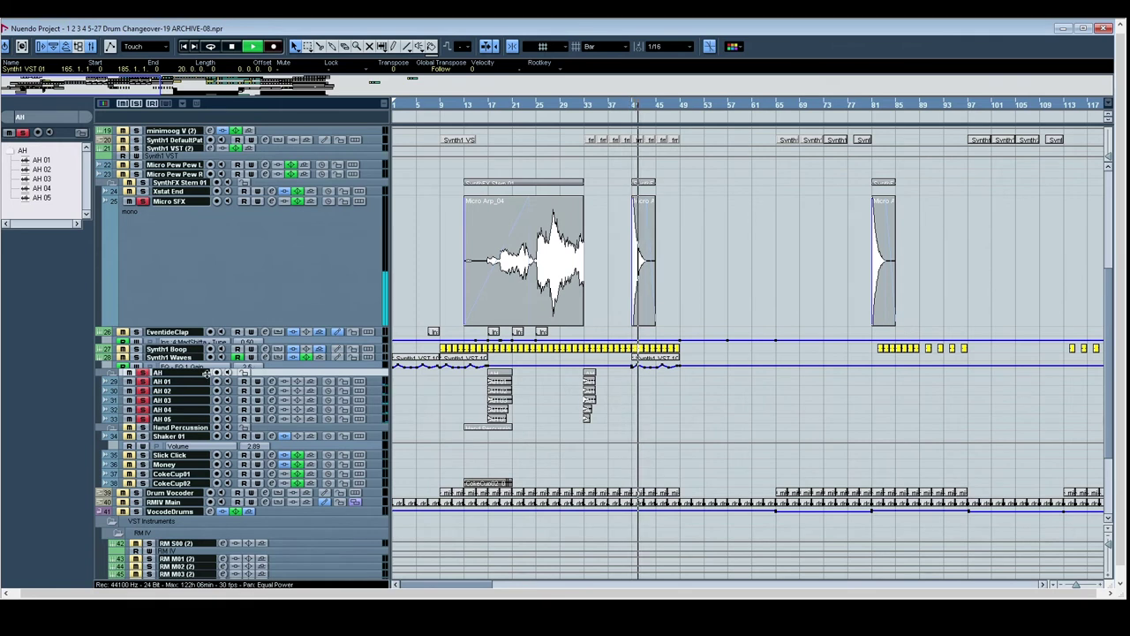
Step: Solo the Synth1 Waves track, enlarge its lane during playback from about bar 41, and stop playback
click(137, 357)
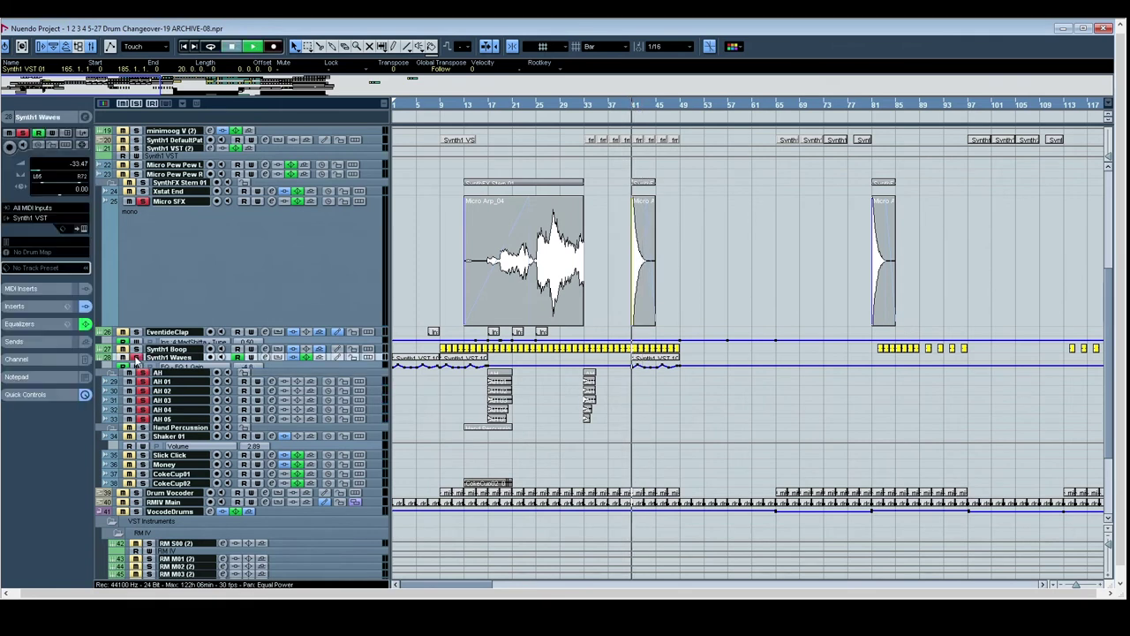
drag(167, 360, 167, 423)
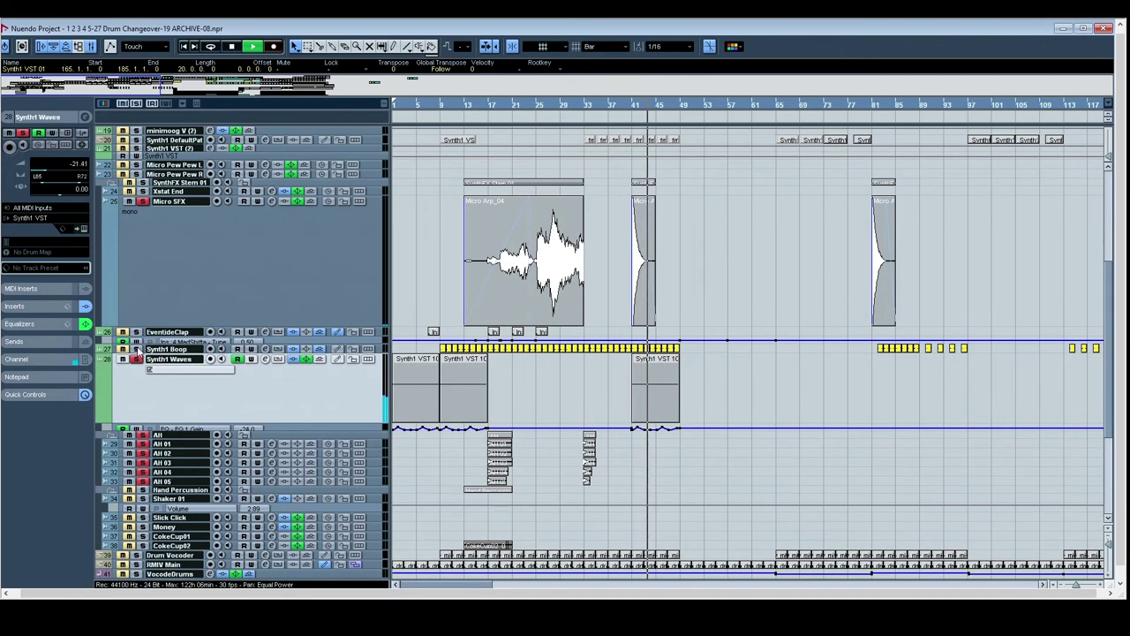
key(space)
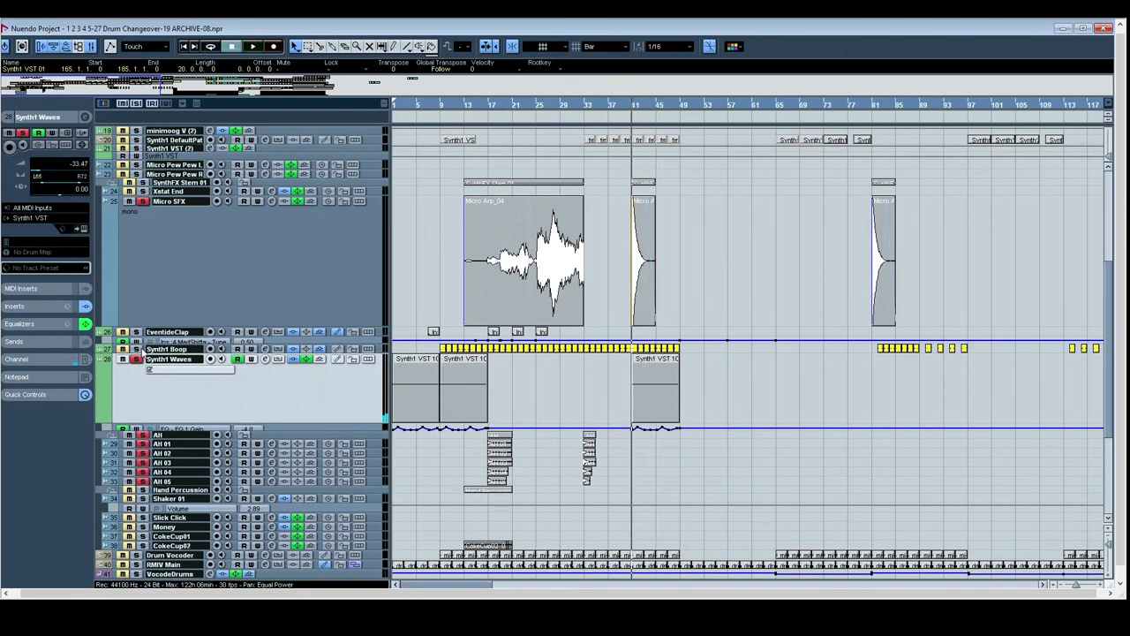
Step: Audition the Synth1 Boop track from about bar 41, leaving it as the only soloed track, and stop playback
click(141, 350)
key(space)
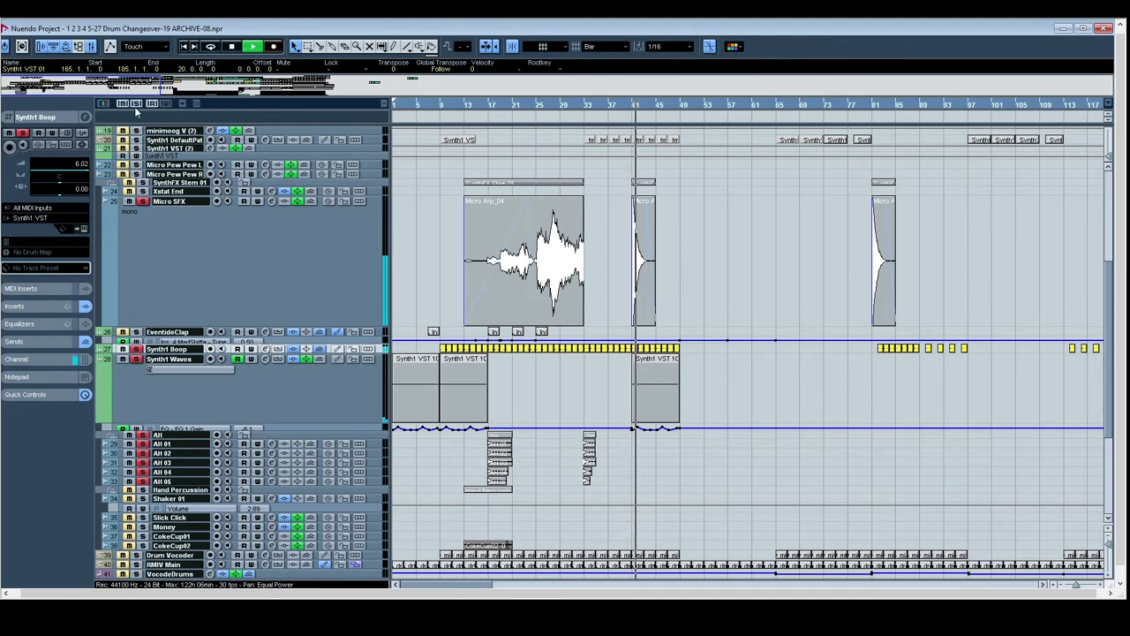
key(s)
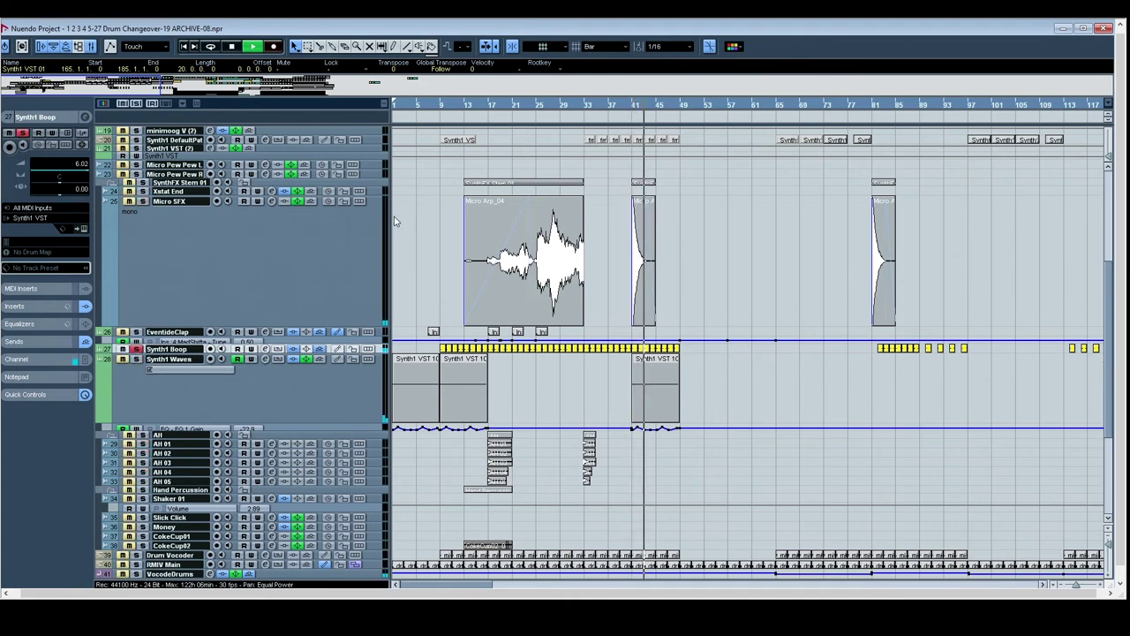
key(space)
Step: Compare the full mix with the soloed Synth1 Boop track from bar 9, and replay the solo
click(441, 105)
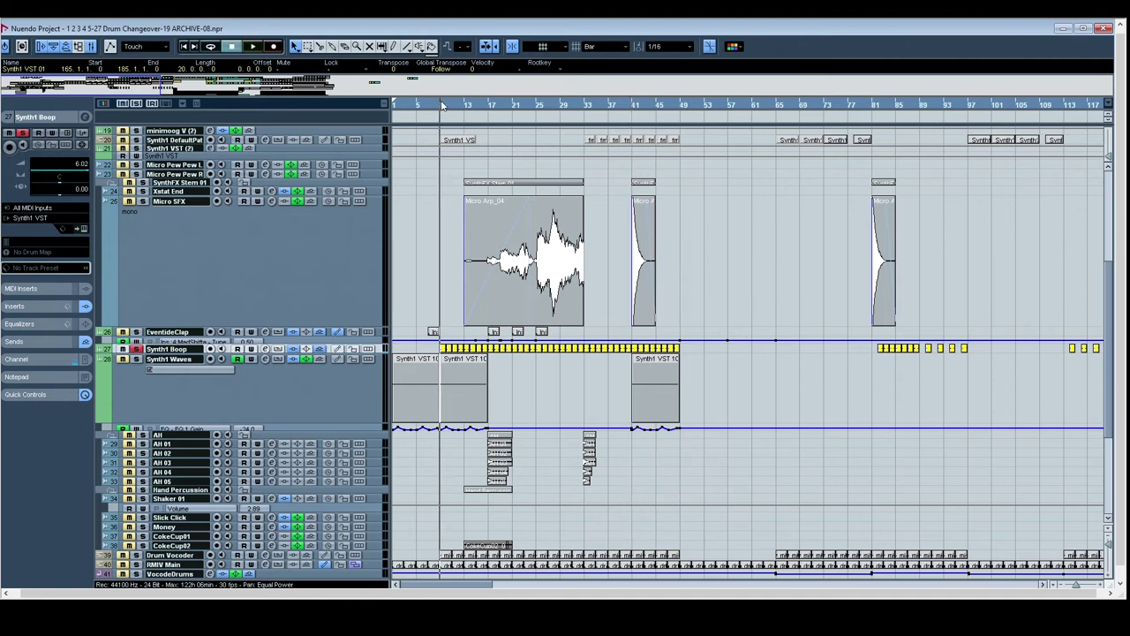
key(space)
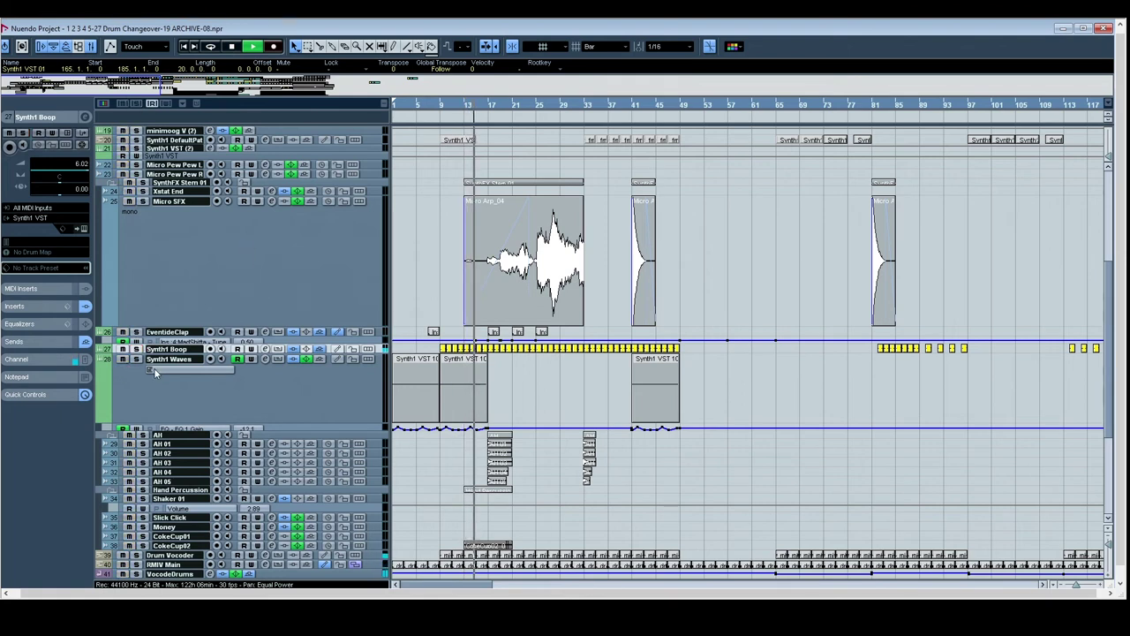
click(136, 350)
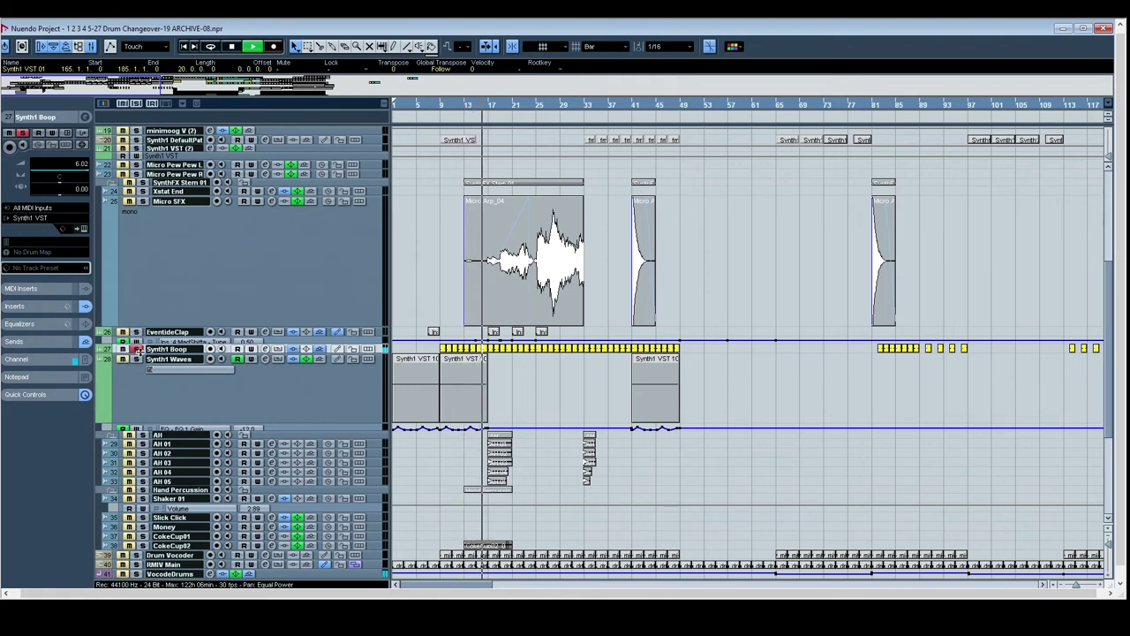
key(space)
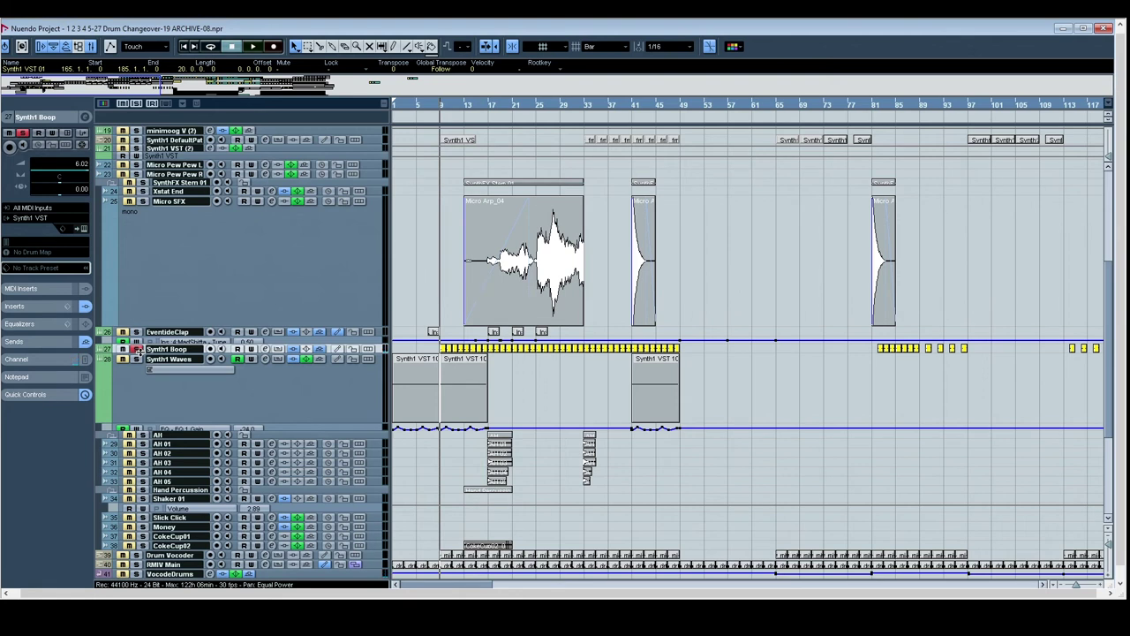
key(space)
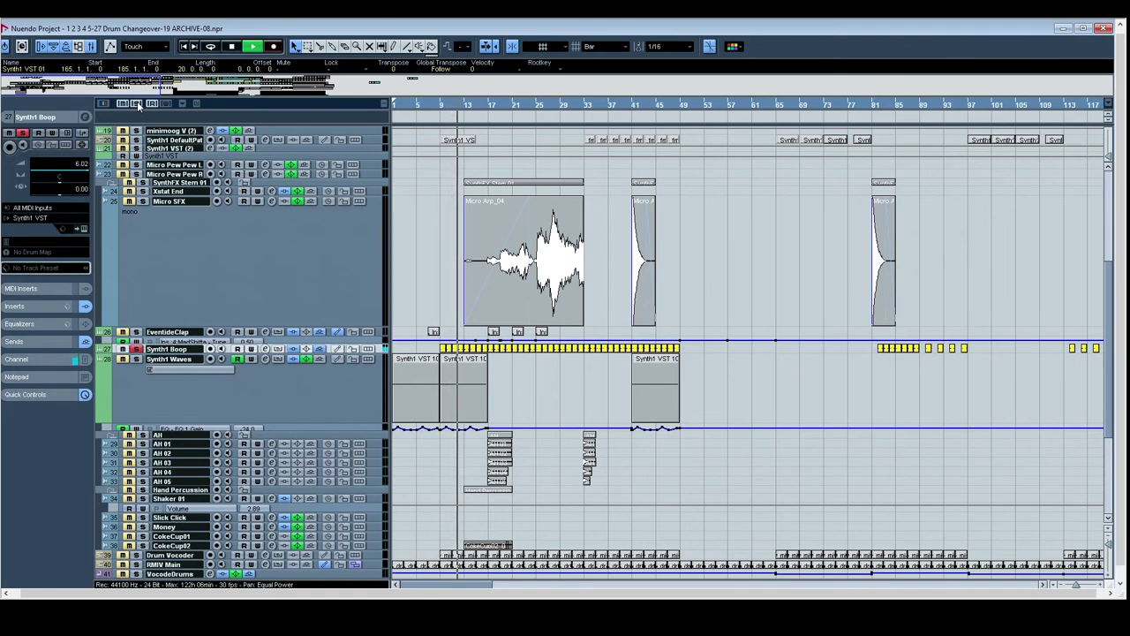
Step: Clear the Synth1 Boop solo and examine where the effect, percussion and drum parts occur across the song during playback
scroll(596, 366, down, 3)
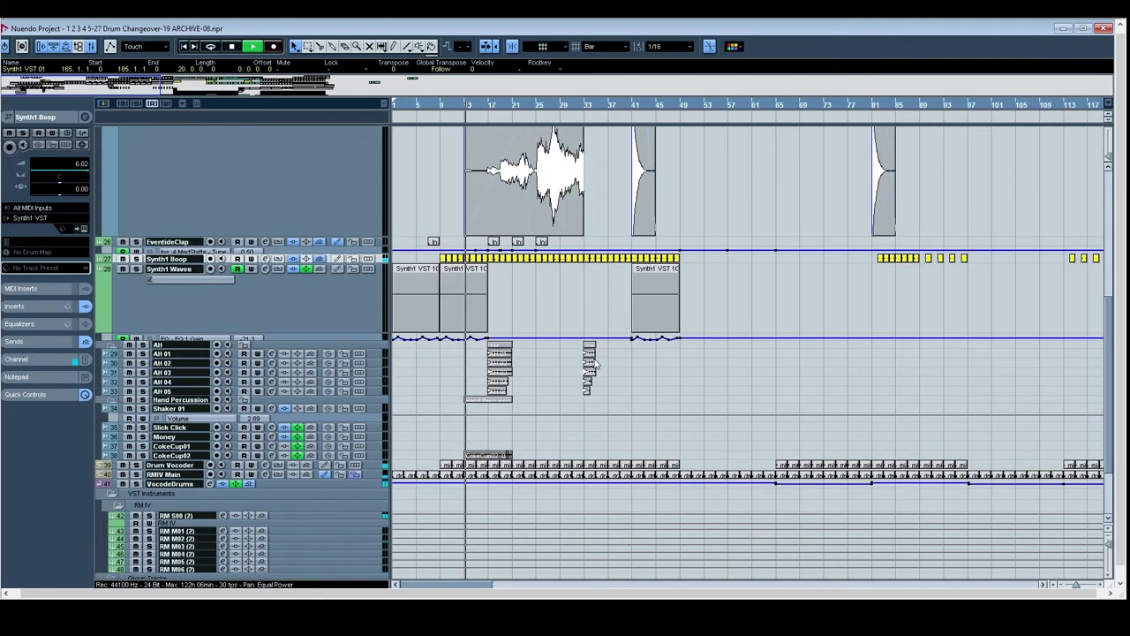
scroll(733, 342, right, 5)
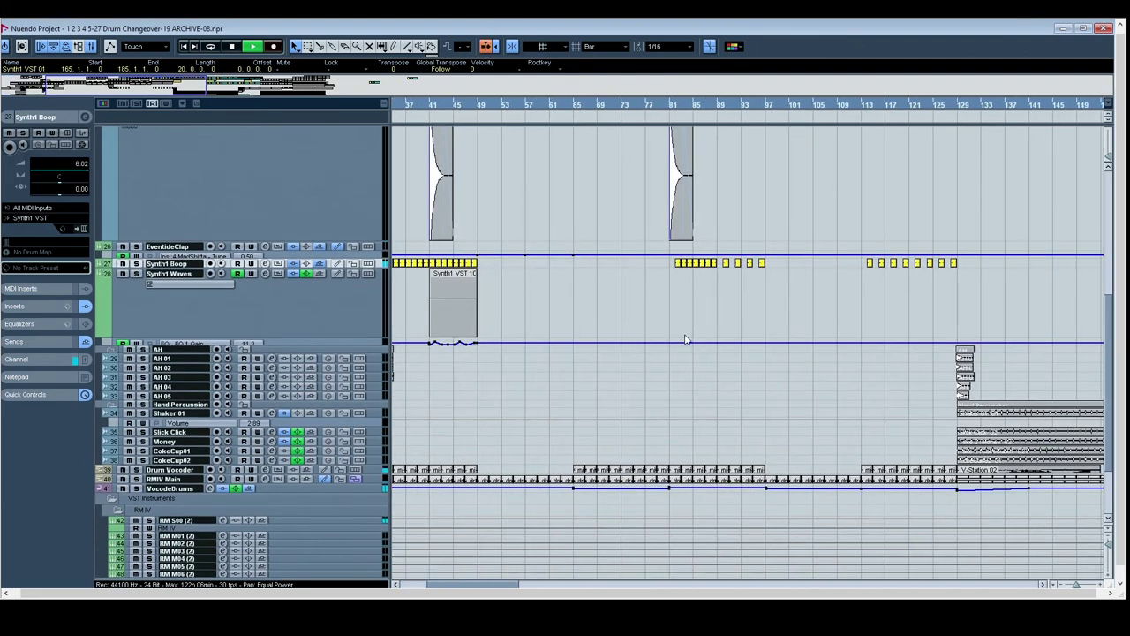
scroll(685, 340, right, 2)
drag(808, 295, 976, 362)
mouse_move(1108, 544)
mouse_down()
mouse_move(1114, 570)
mouse_move(1109, 544)
mouse_up()
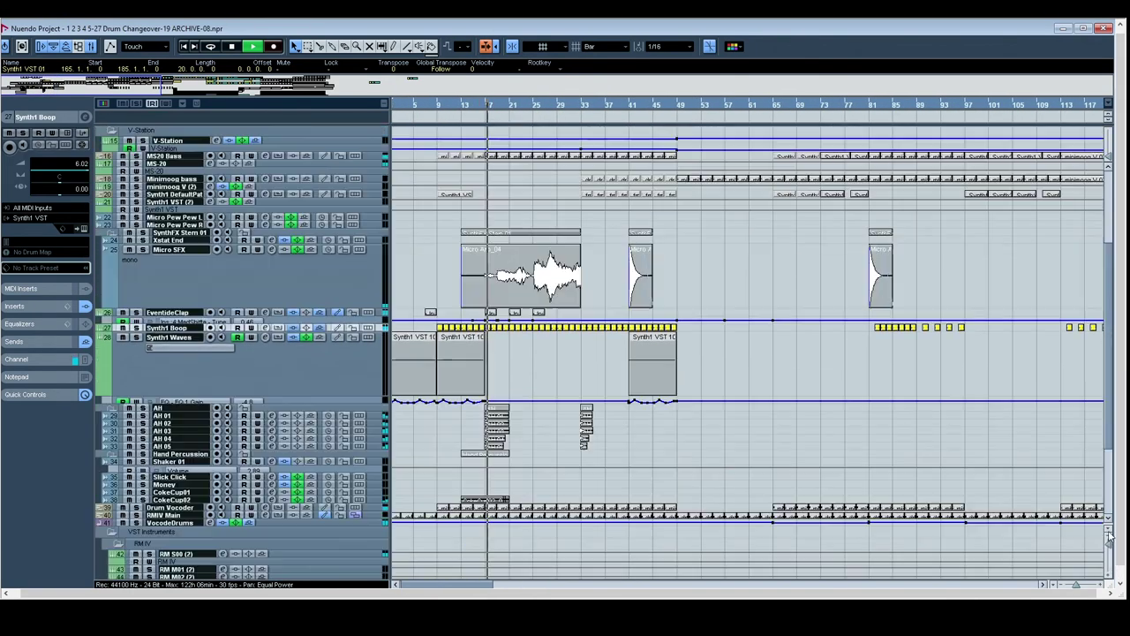
drag(1077, 586, 1072, 584)
scroll(721, 299, up, 3)
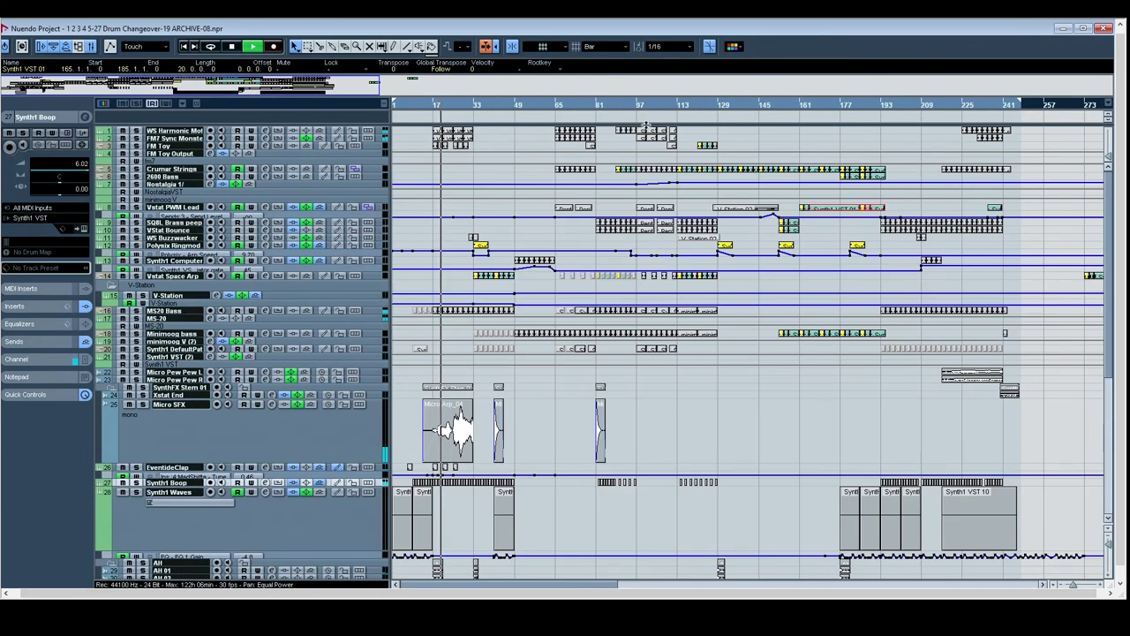
scroll(768, 256, right, 2)
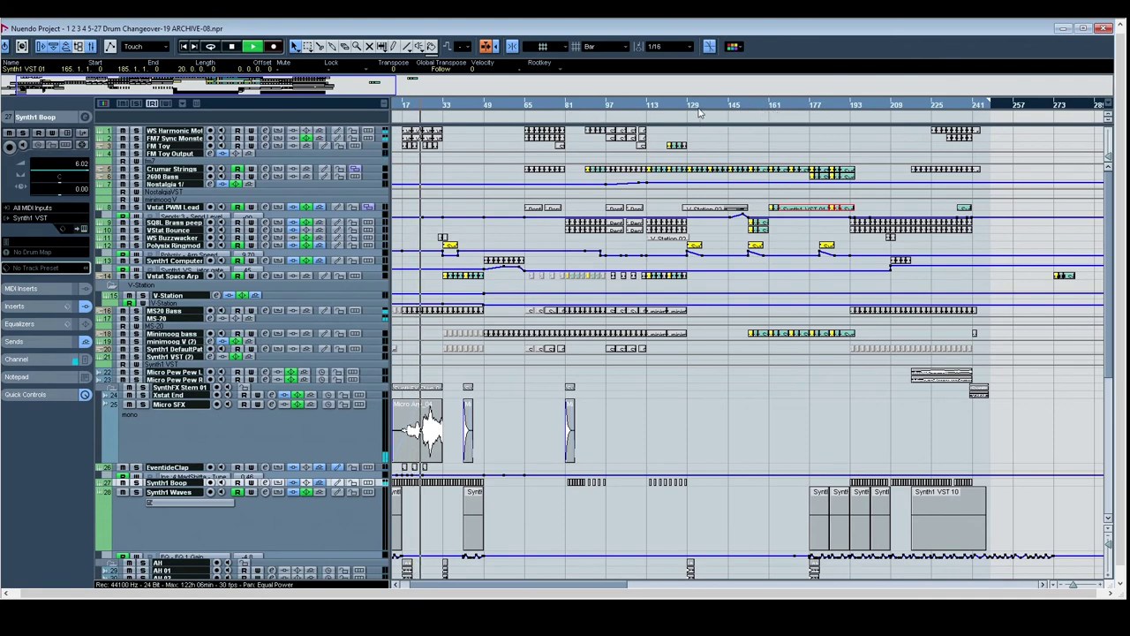
scroll(751, 354, down, 5)
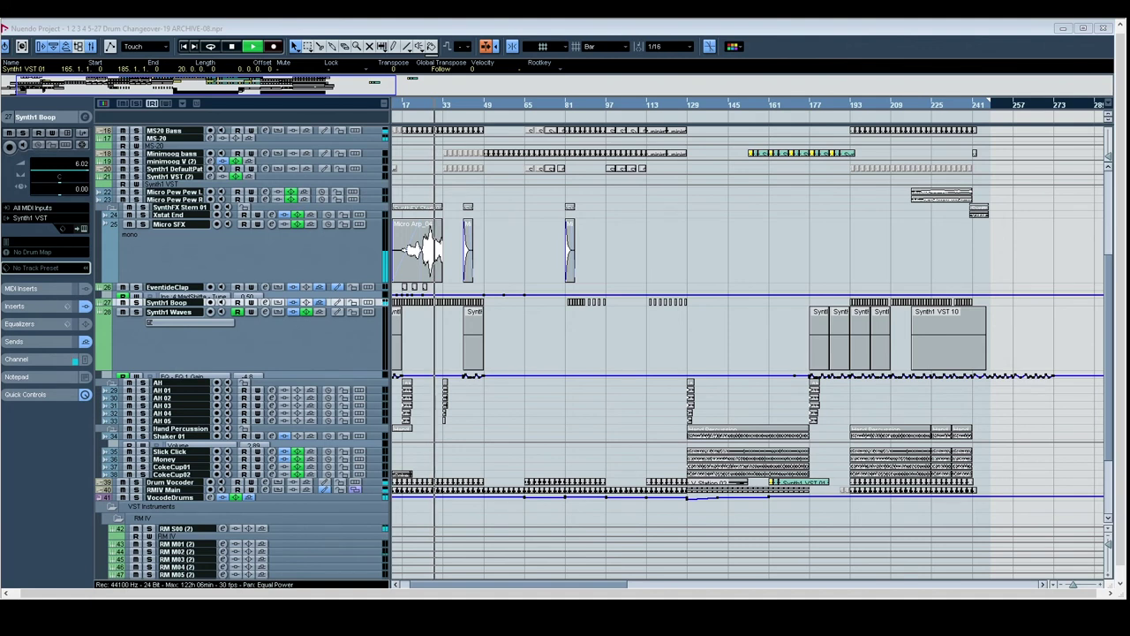
Step: Audition the full mix from about bars 49, 77 and 88, and stop playback
click(484, 106)
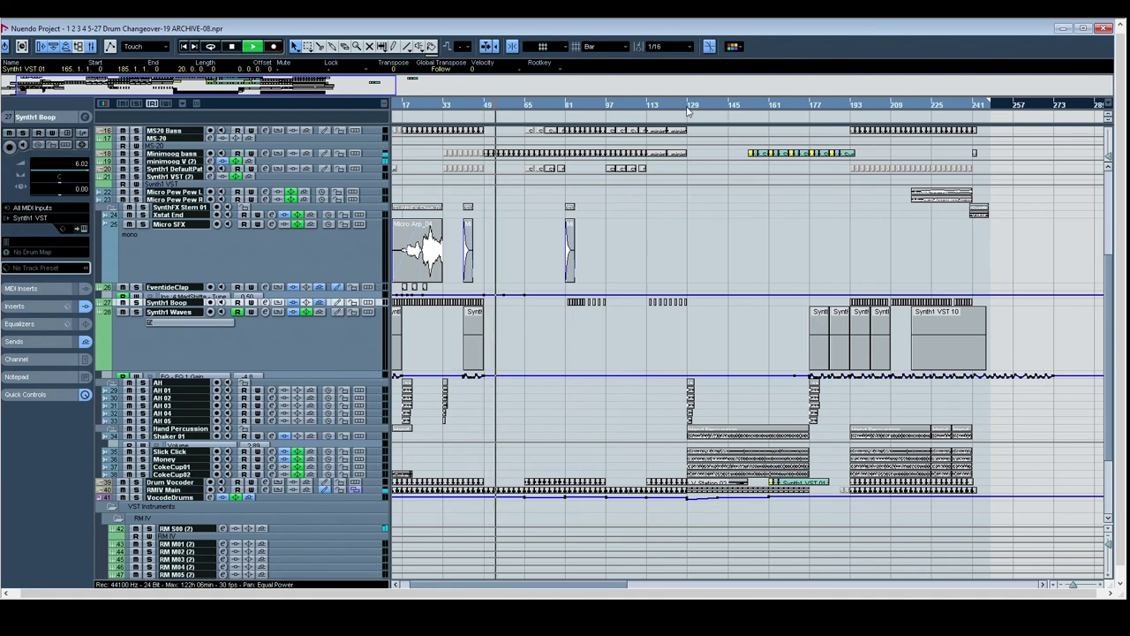
key(space)
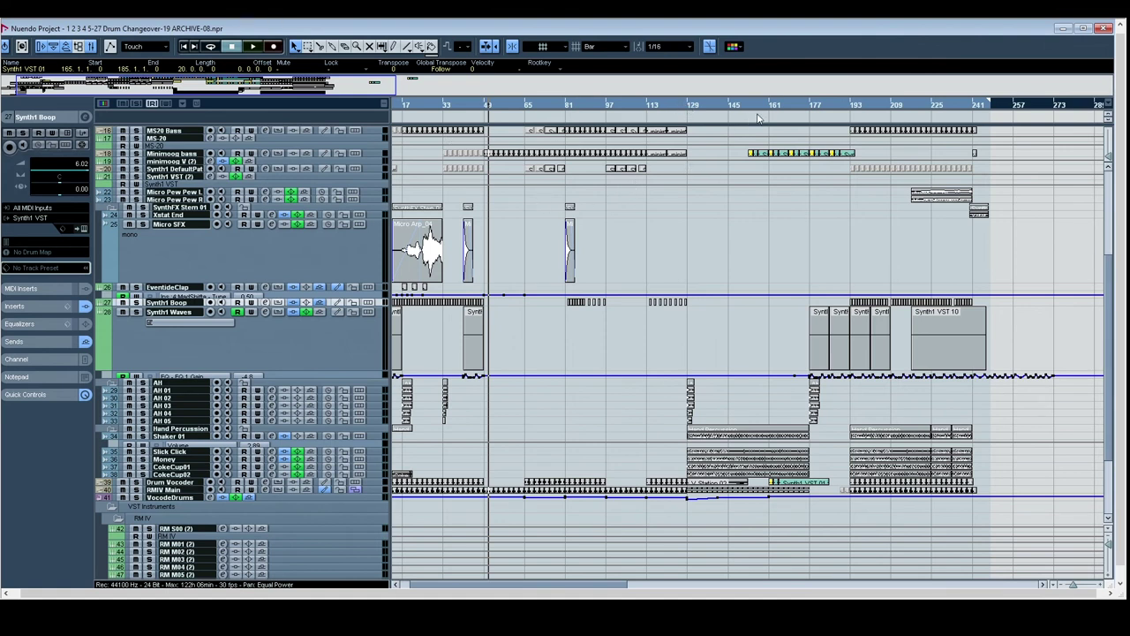
key(space)
click(554, 108)
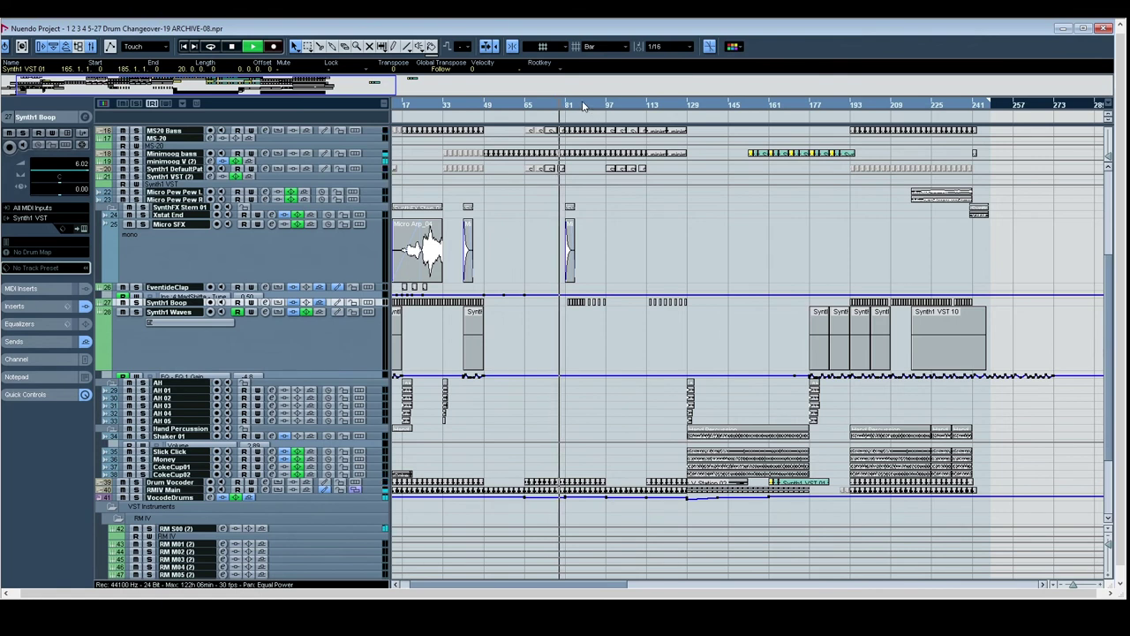
click(583, 104)
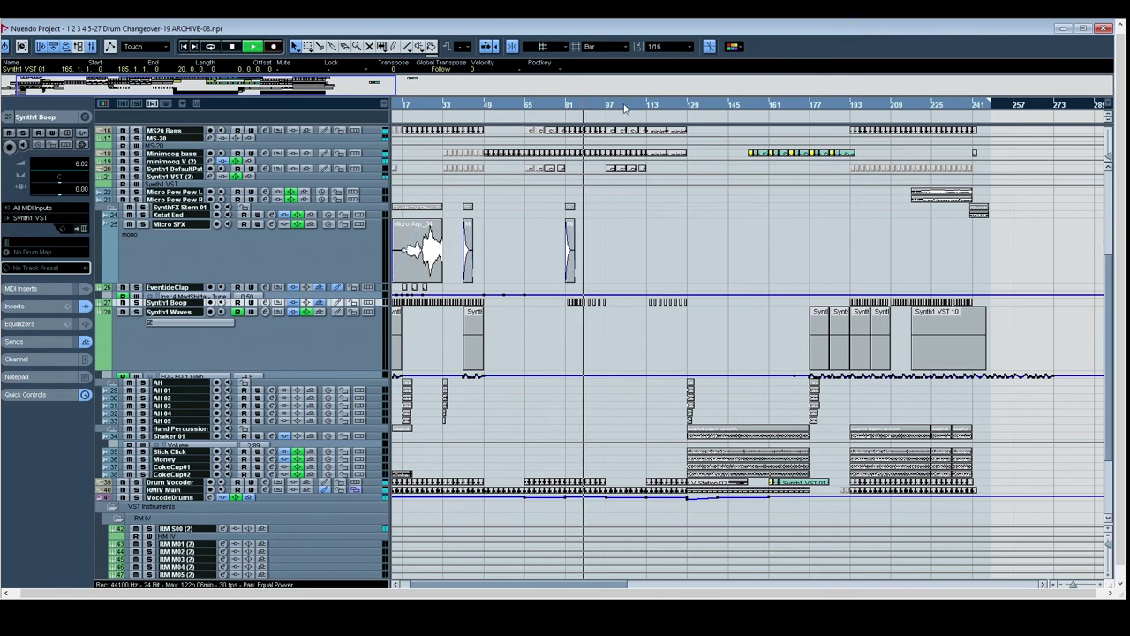
key(space)
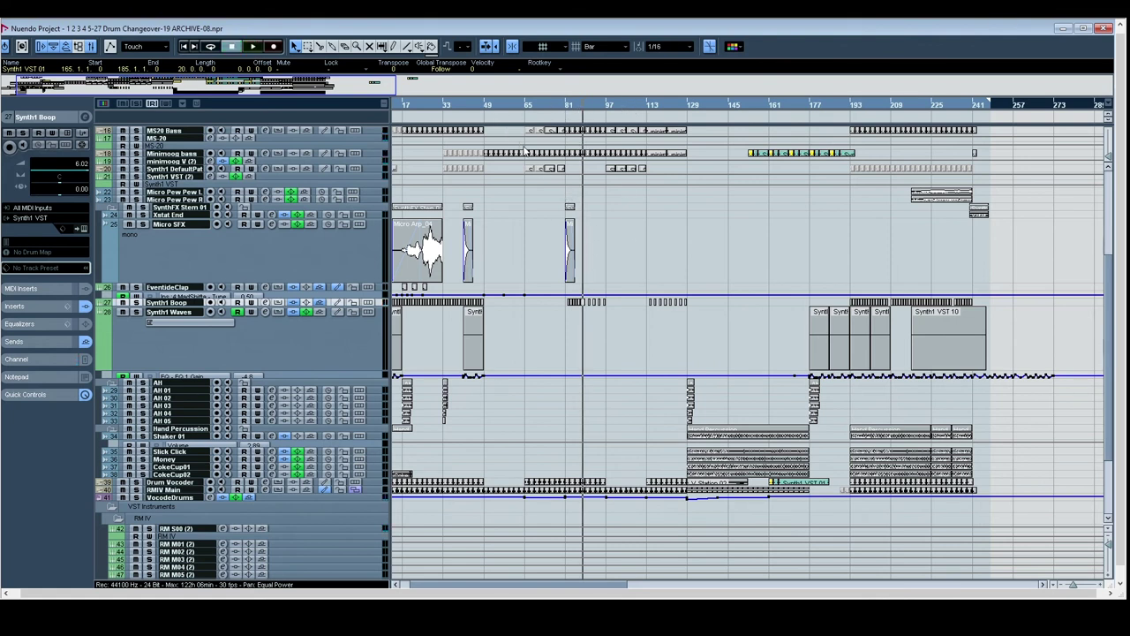
Step: Play the full mix from about bar 104, skipping ahead to about bars 115 and 129
click(623, 104)
key(space)
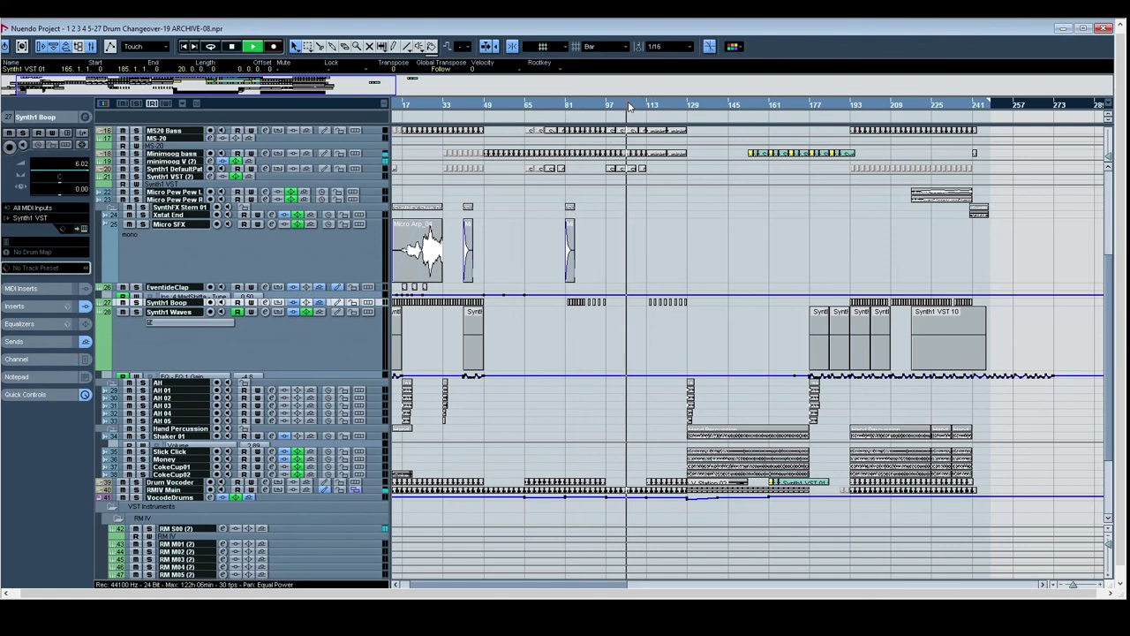
click(652, 105)
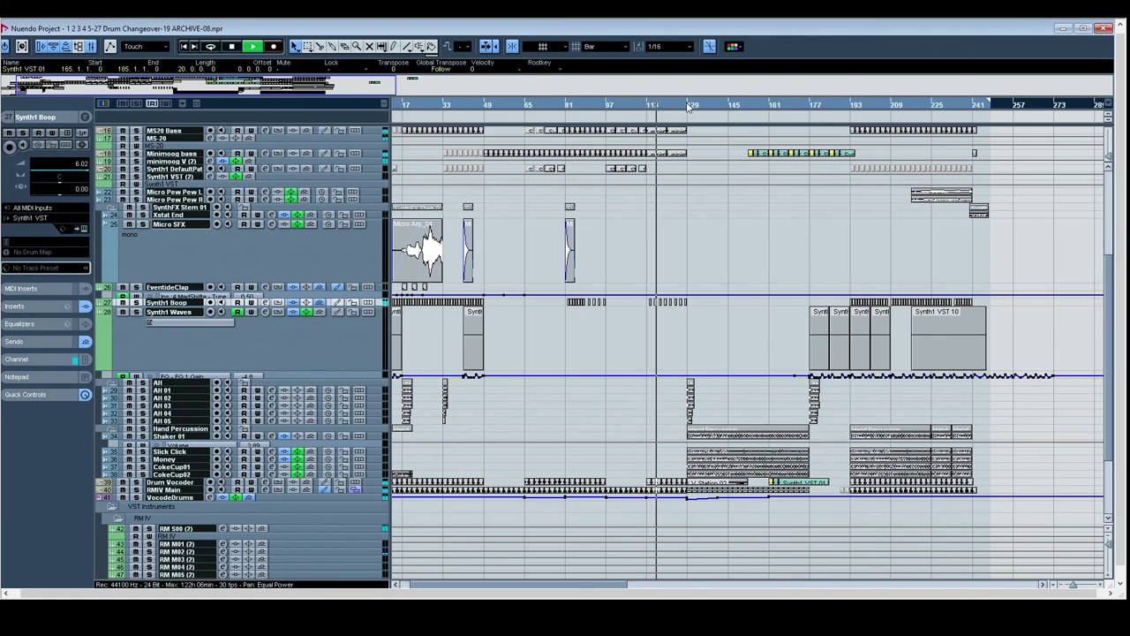
click(687, 104)
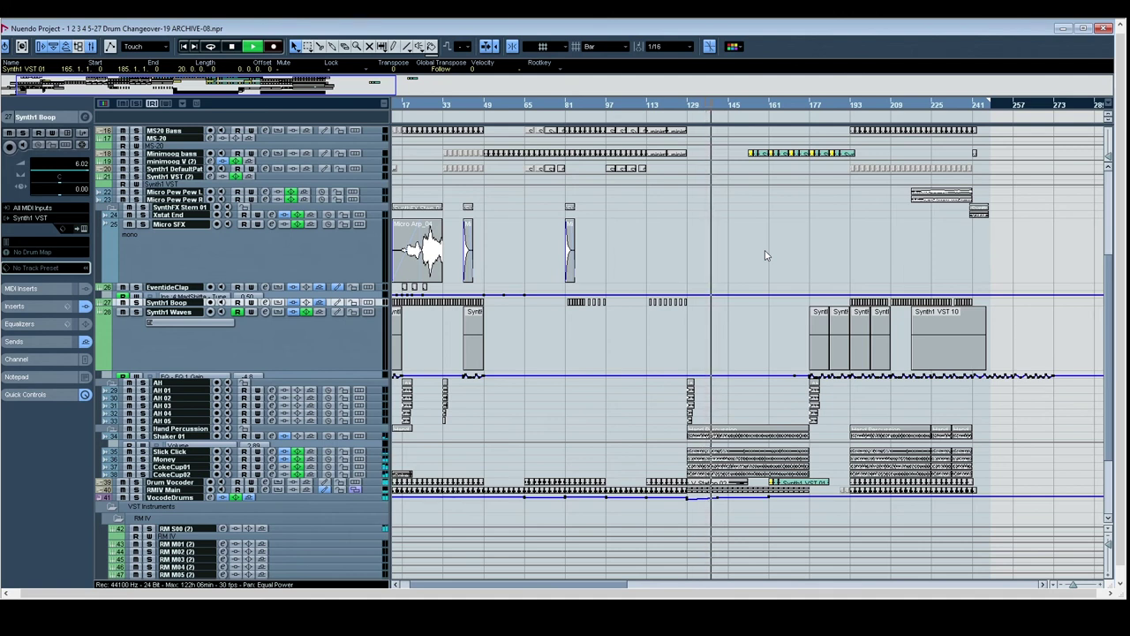
Step: Shrink the enlarged Micro SFX and Synth1 Waves lanes to compact height during playback
drag(816, 300, 649, 222)
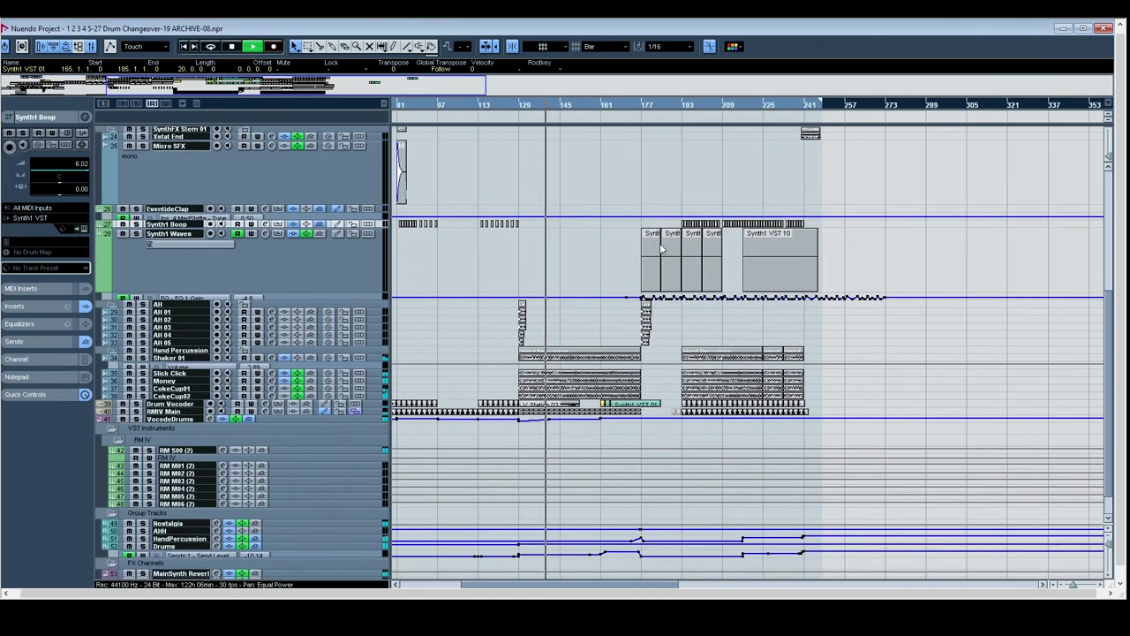
scroll(661, 247, up, 5)
scroll(684, 249, down, 8)
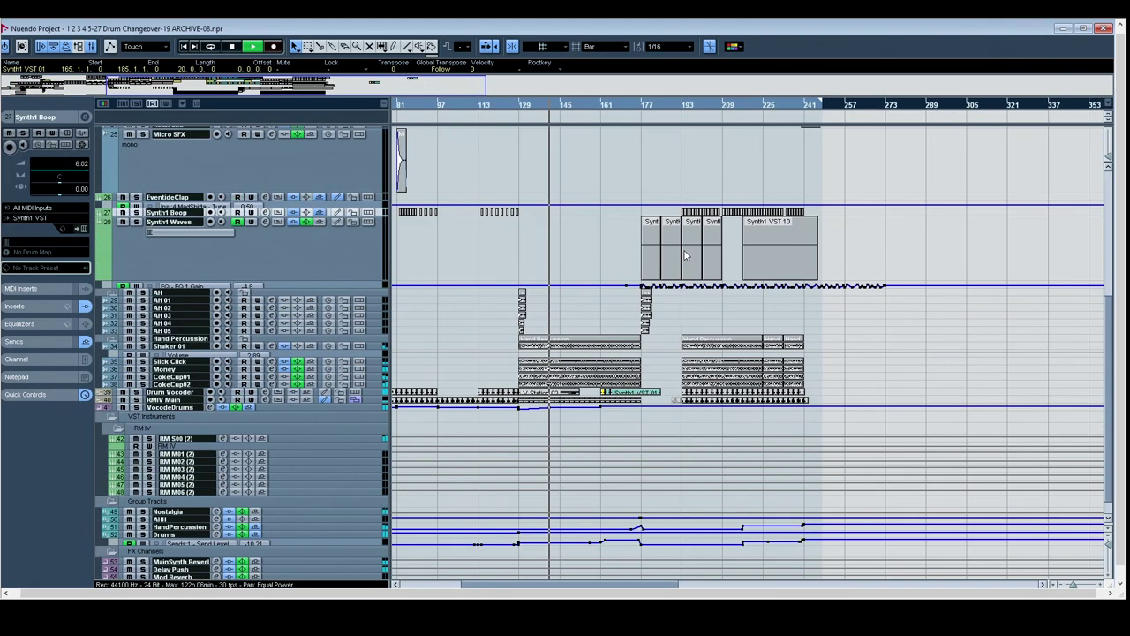
scroll(686, 248, up, 6)
mouse_move(1109, 543)
mouse_down()
mouse_move(1110, 574)
mouse_move(1109, 542)
mouse_up()
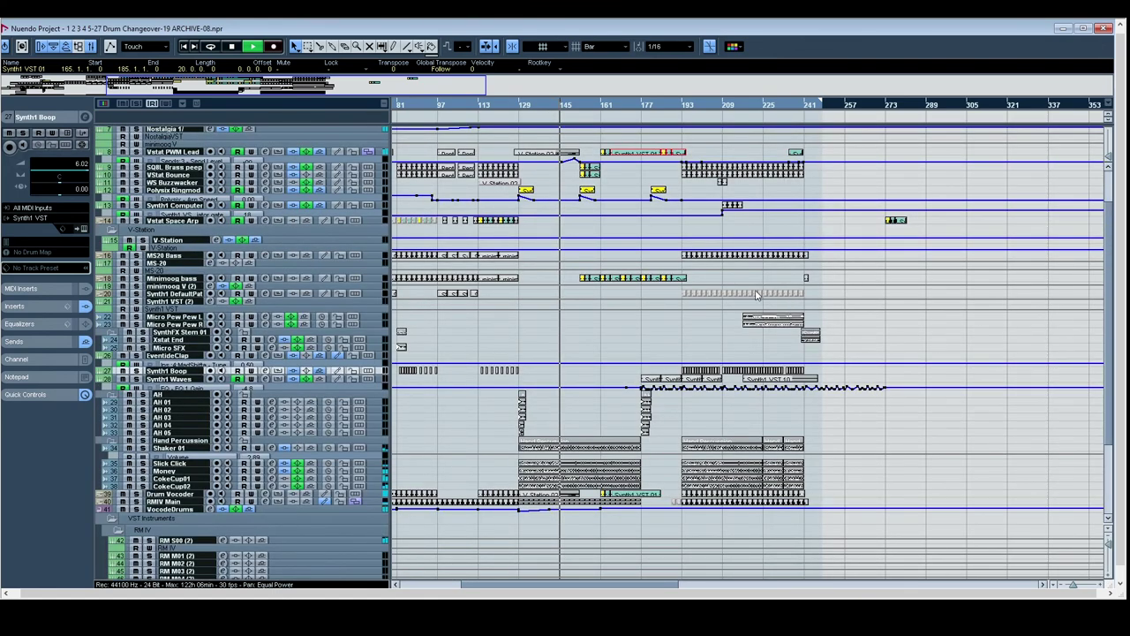
Step: Examine the arrangement of all instrument, percussion, drum and group tracks during playback from about bar 145
drag(635, 288, 777, 307)
scroll(776, 307, left, 3)
scroll(776, 306, up, 2)
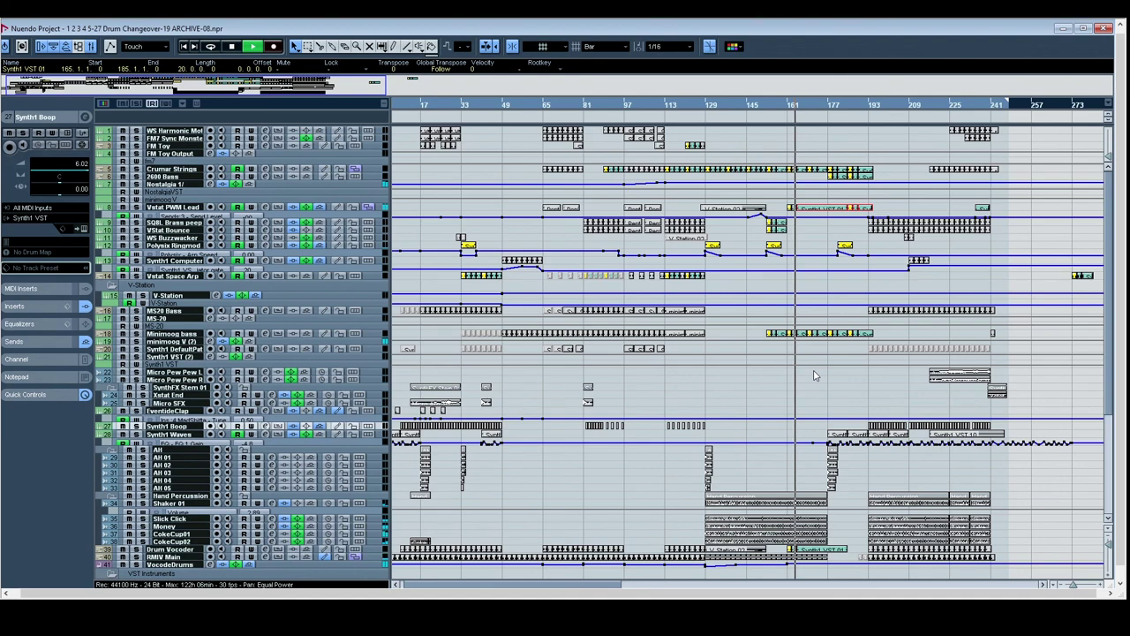
scroll(849, 394, down, 5)
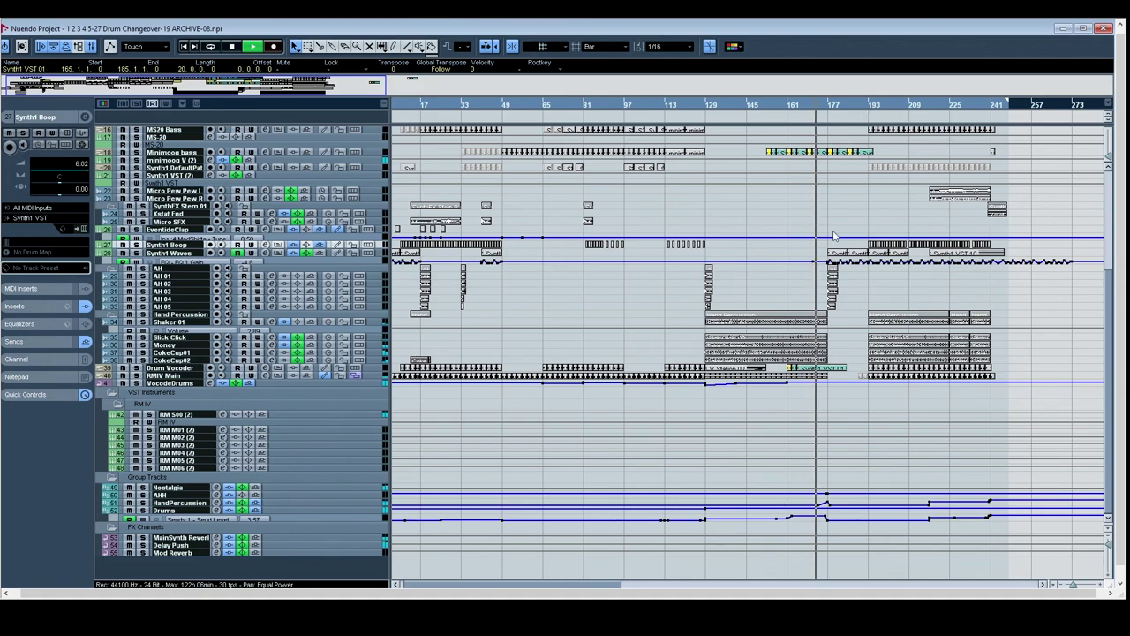
Step: Mute the Crumar Strings, 2600 Bass and Minimoog bass parts between bars 177 and 193 during playback
drag(847, 269, 615, 350)
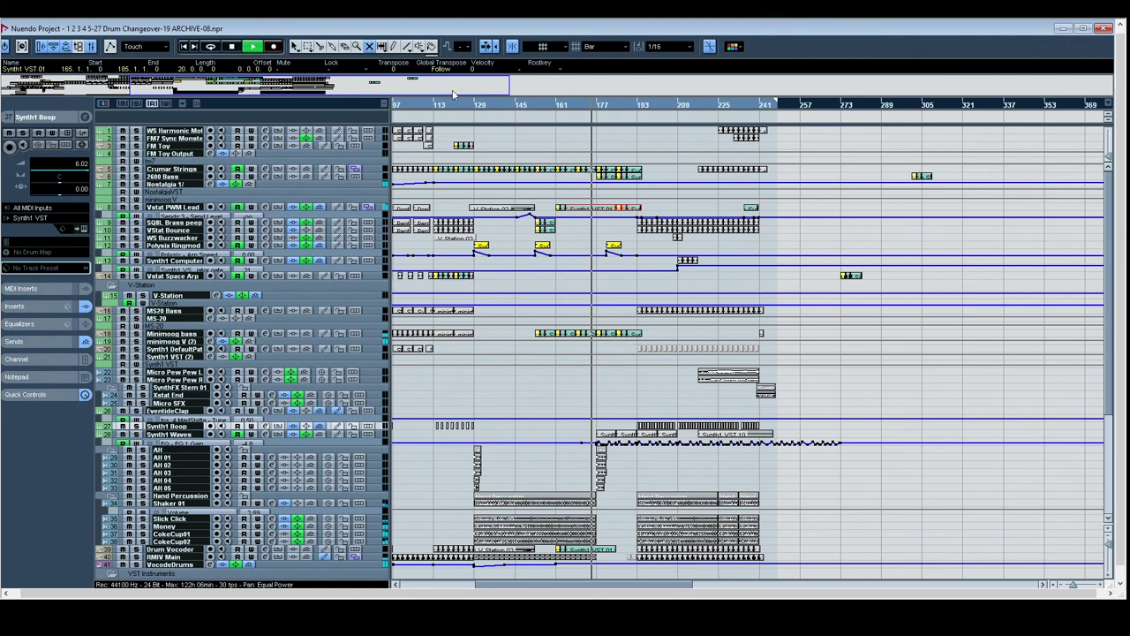
click(597, 156)
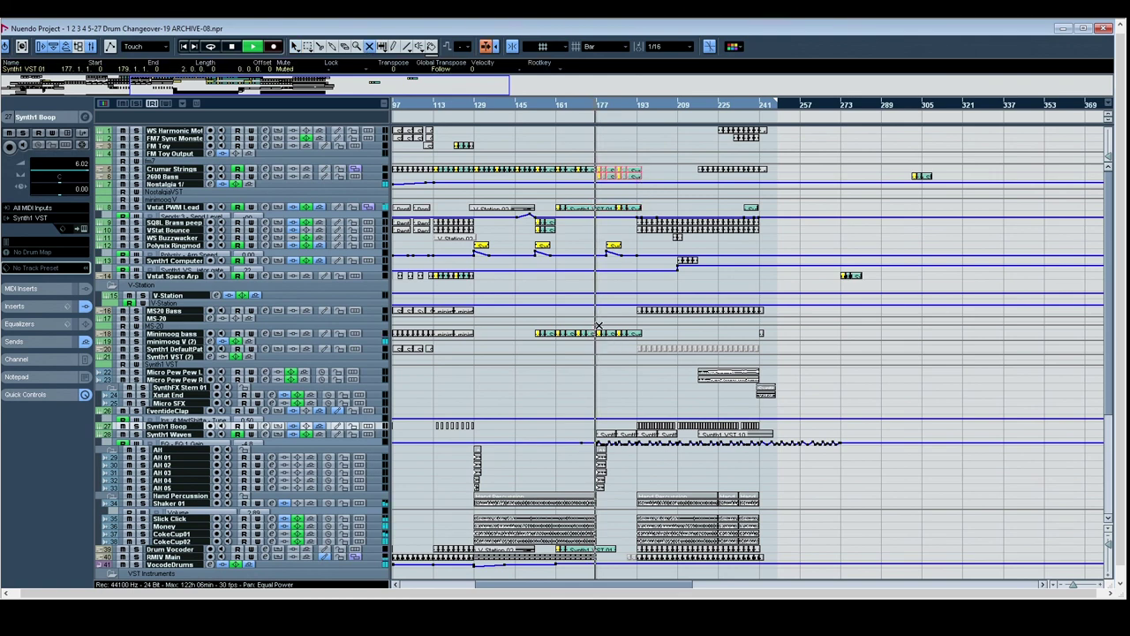
click(637, 335)
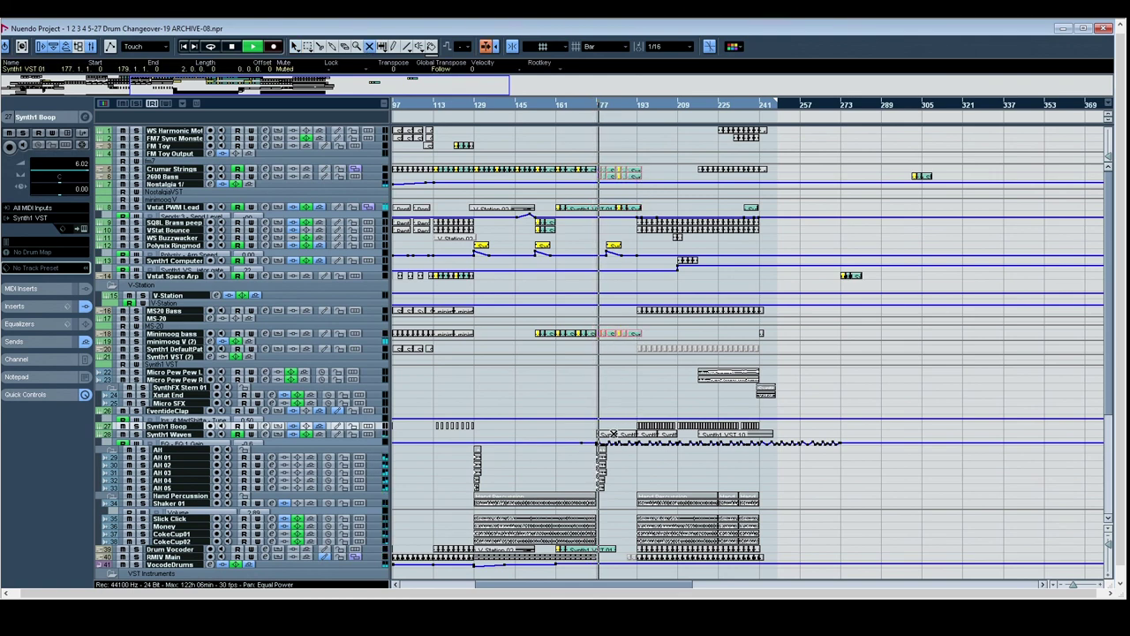
scroll(621, 436, down, 4)
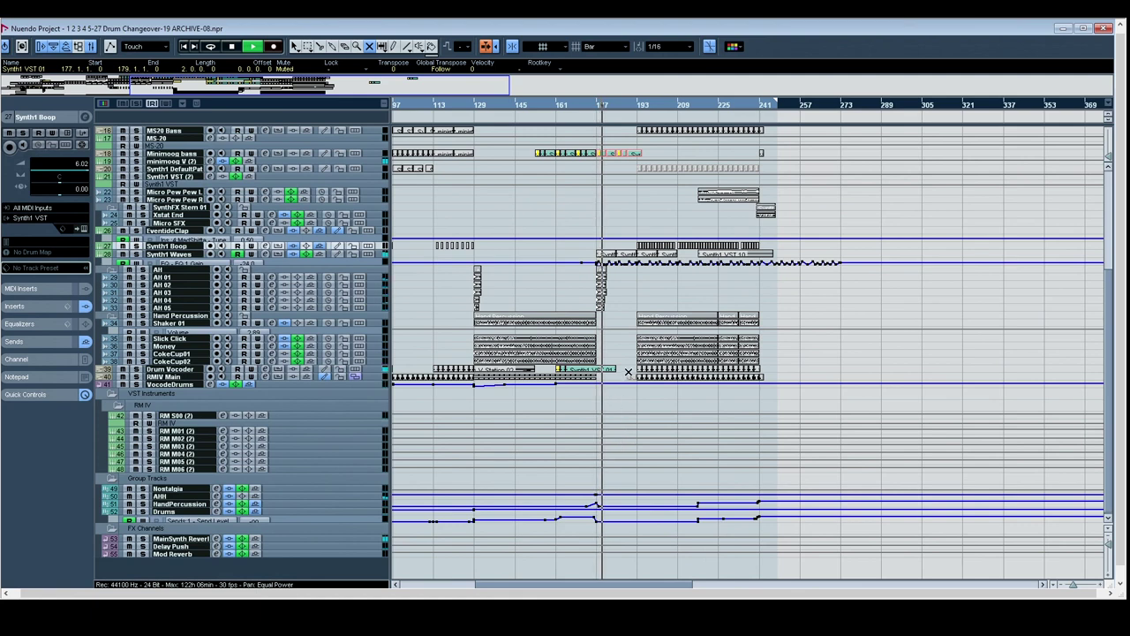
scroll(636, 287, up, 4)
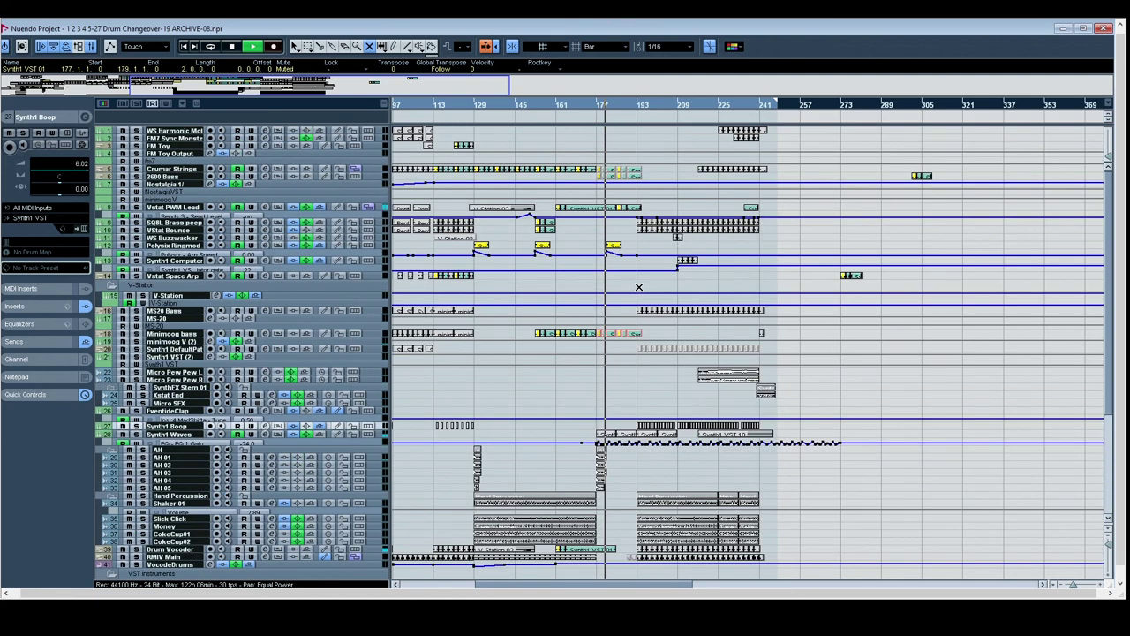
Step: Mute the Vstat PWM Lead parts from bar 185 to about bar 193 and continue playback
click(627, 210)
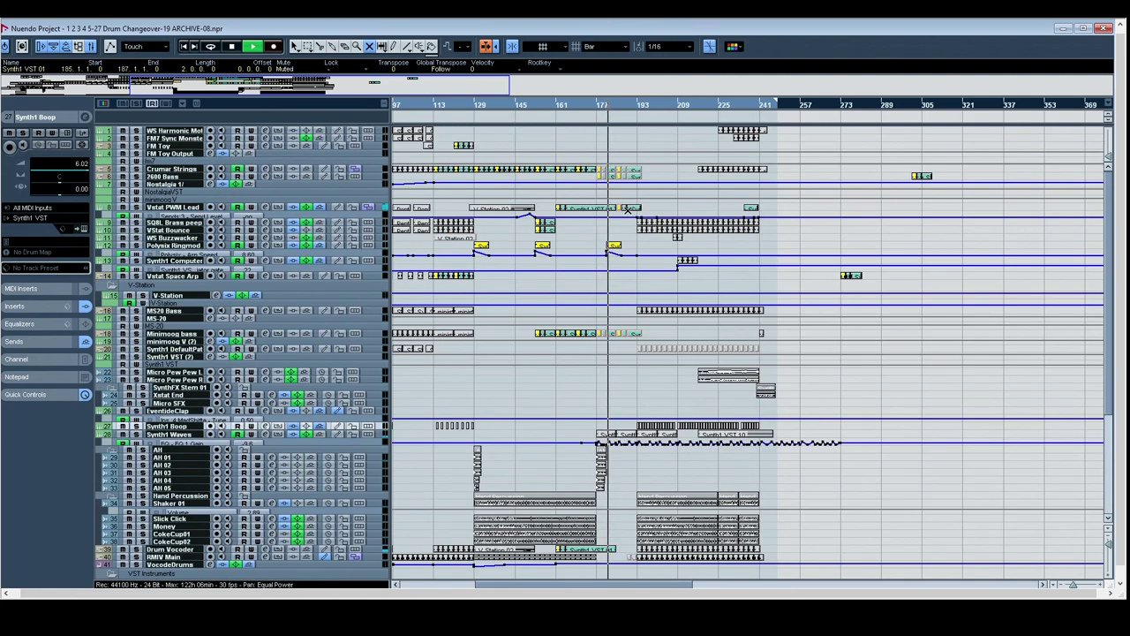
click(631, 208)
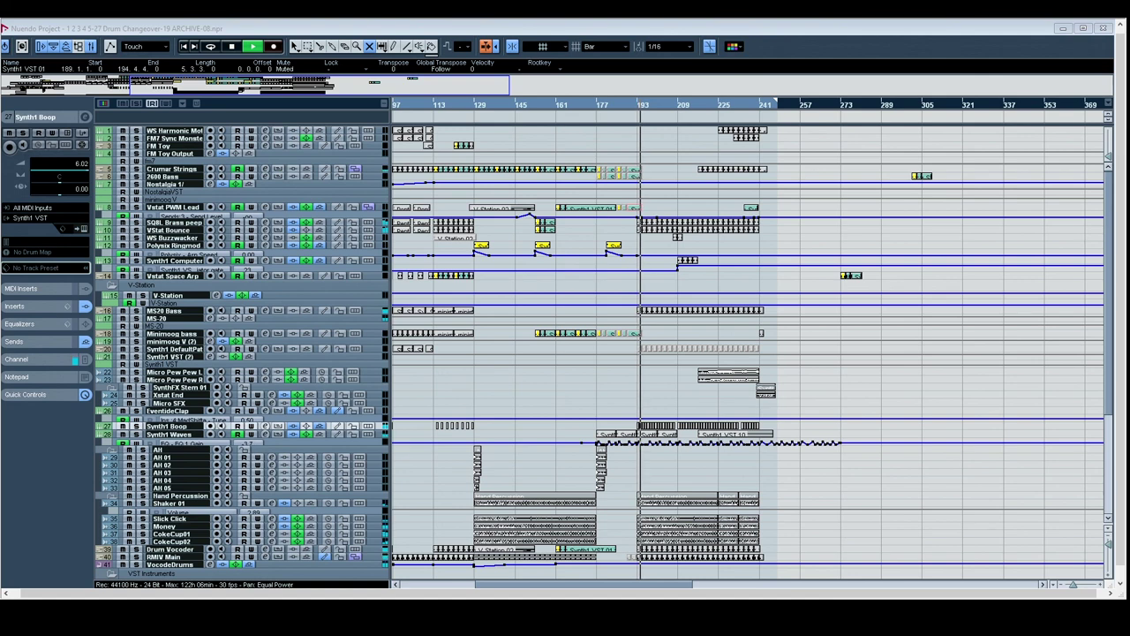
click(926, 380)
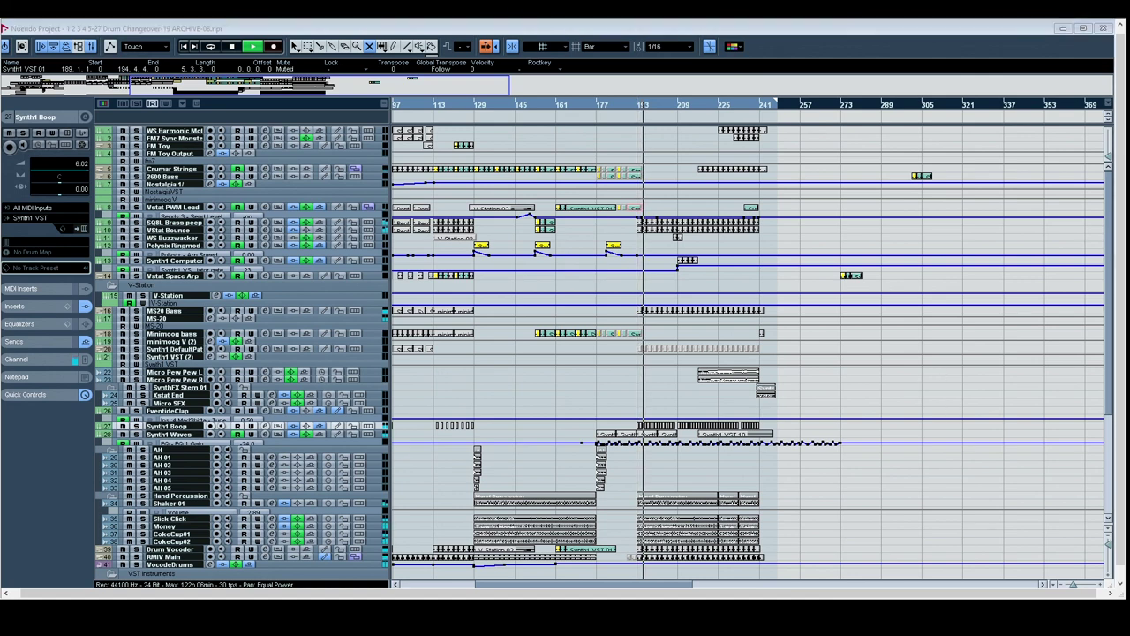